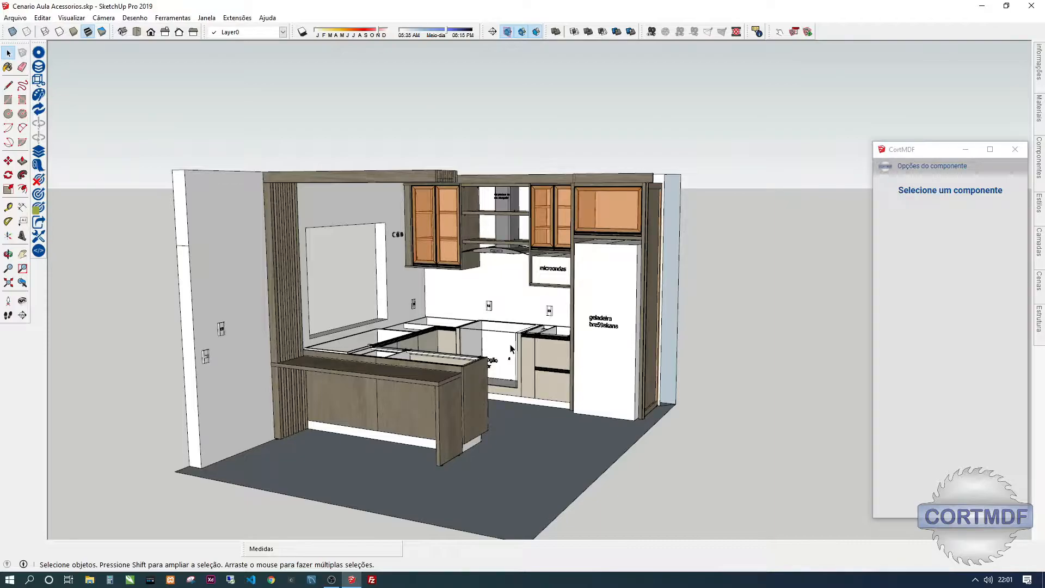
Open the CortMDF component library at Construir > Acessorios and look through the available accessories.
{"action": "middle_click_drag", "start_coordinate": [508, 321], "coordinate": [691, 315]}
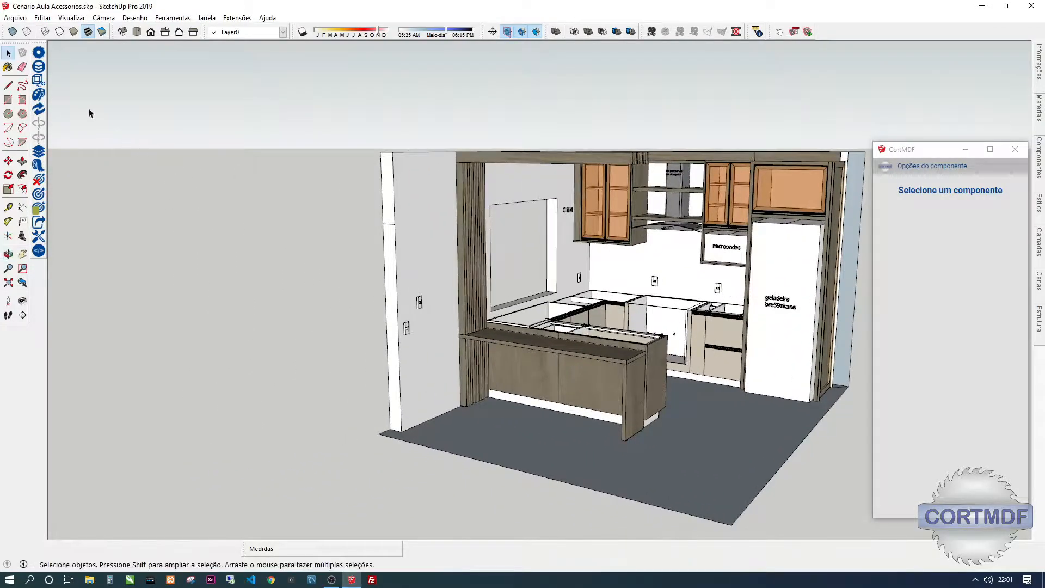
{"action": "left_click", "coordinate": [38, 67]}
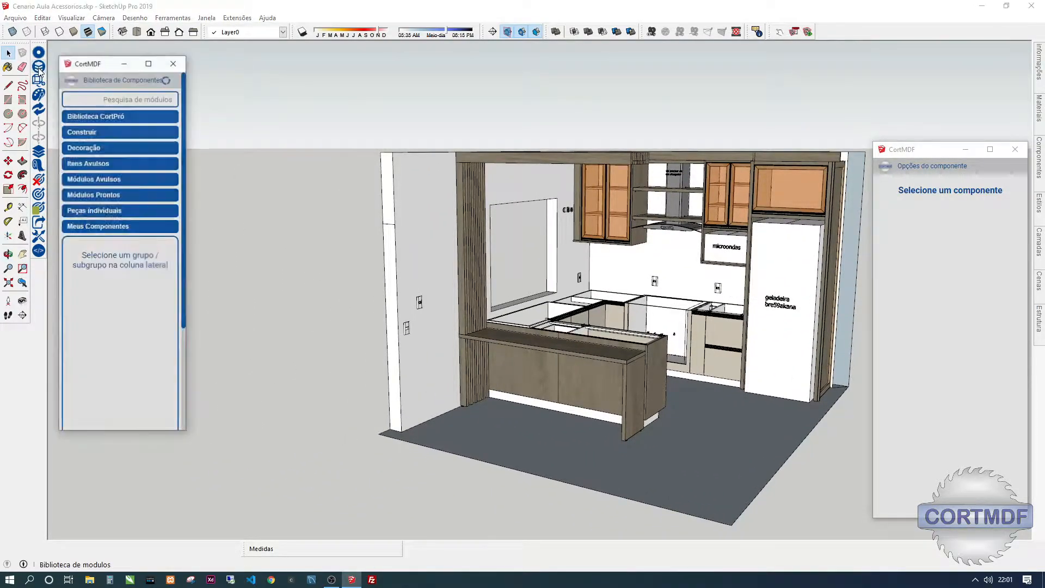
{"action": "left_click", "coordinate": [85, 132]}
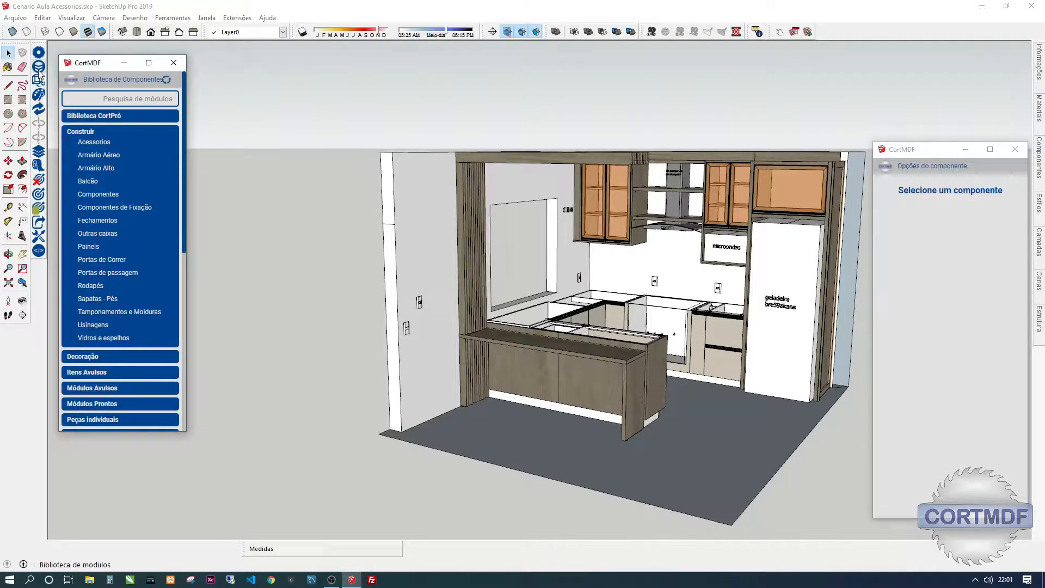
{"action": "left_click", "coordinate": [93, 144]}
{"action": "left_click_drag", "start_coordinate": [189, 151], "coordinate": [313, 151]}
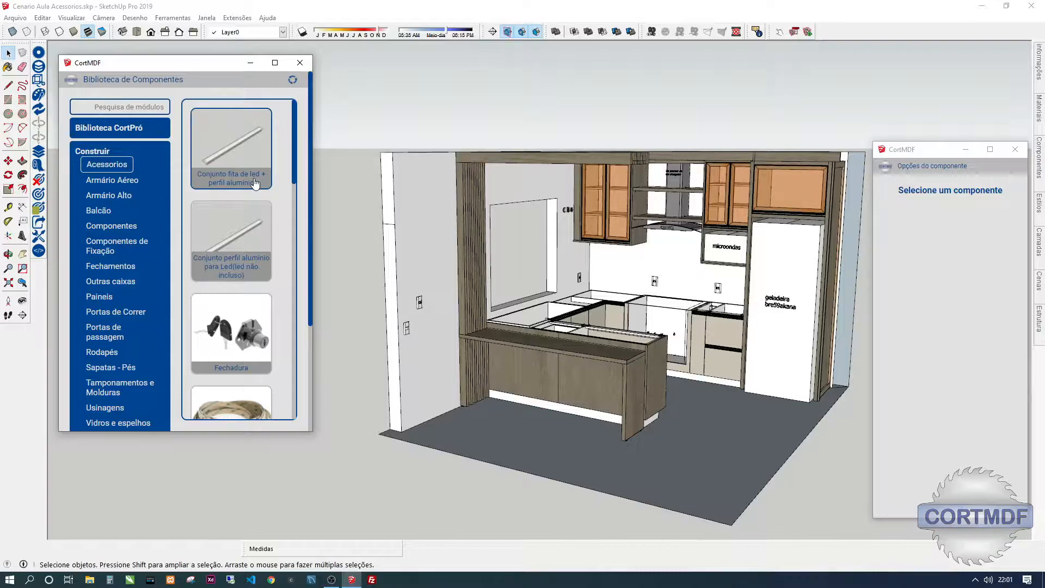
{"action": "scroll", "coordinate": [245, 249], "scroll_direction": "down", "scroll_amount": 6}
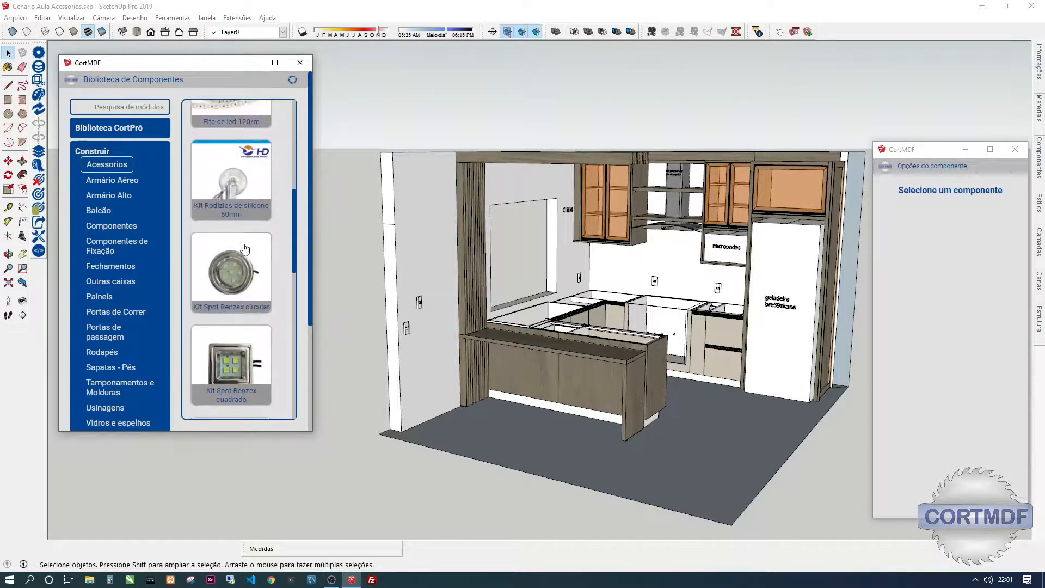
{"action": "scroll", "coordinate": [244, 249], "scroll_direction": "down", "scroll_amount": 10}
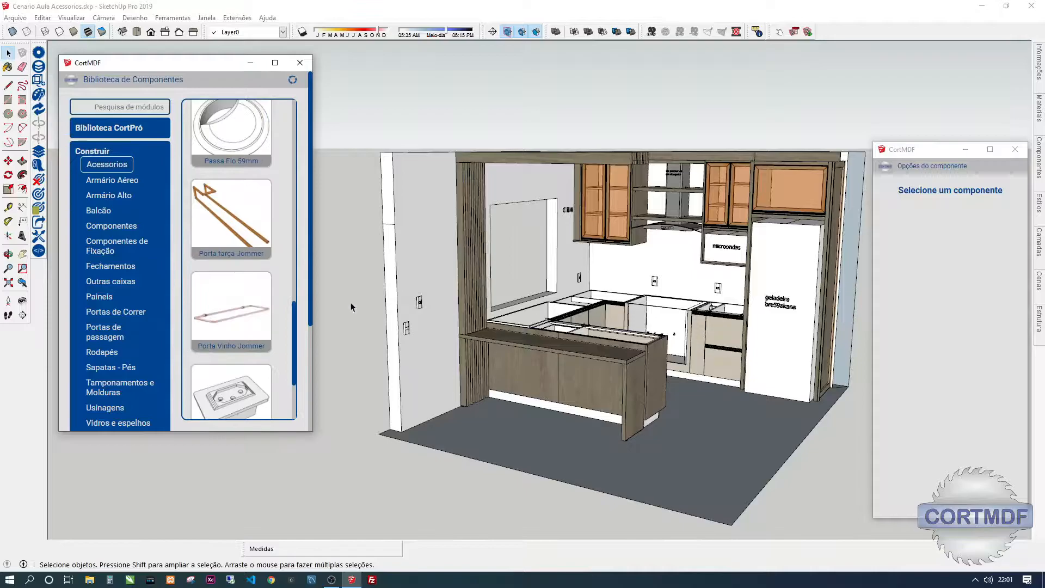
{"action": "scroll", "coordinate": [241, 220], "scroll_direction": "up", "scroll_amount": 8}
{"action": "scroll", "coordinate": [240, 220], "scroll_direction": "up", "scroll_amount": 6}
Insert the Conjunto fita de led + perfil aluminio on the underside of the glass-door upper cabinet beside the range hood.
{"action": "middle_click_drag", "start_coordinate": [621, 344], "coordinate": [573, 347]}
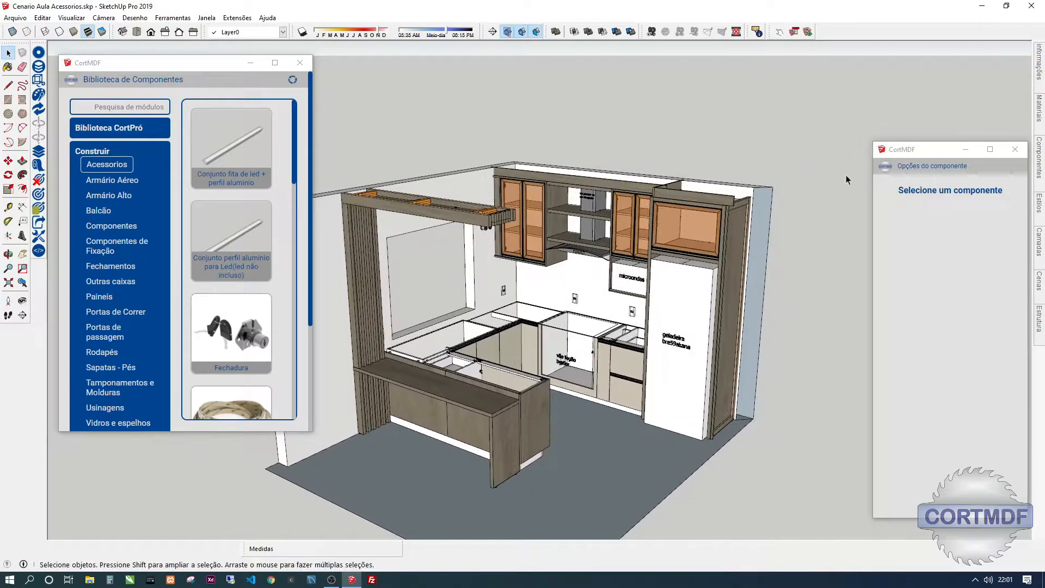
{"action": "left_click_drag", "start_coordinate": [915, 164], "coordinate": [912, 70]}
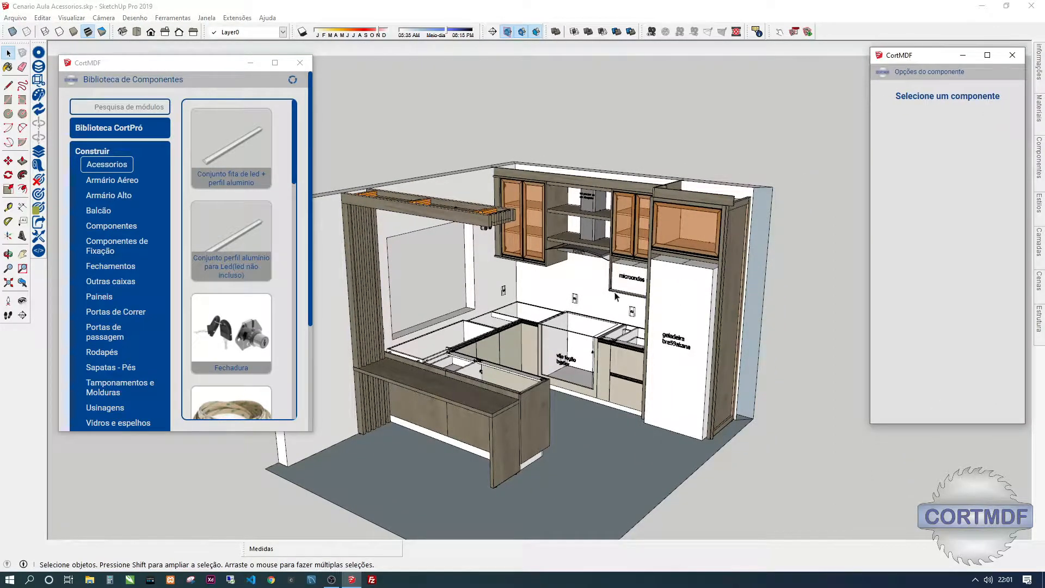
{"action": "left_click", "coordinate": [231, 148]}
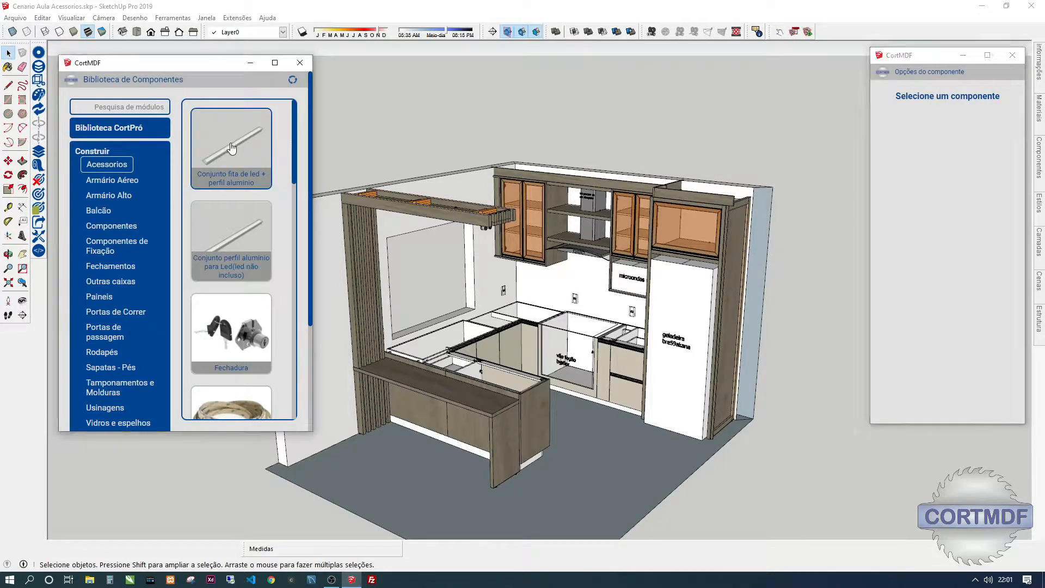
{"action": "scroll", "coordinate": [522, 276], "scroll_direction": "up", "scroll_amount": 4}
{"action": "scroll", "coordinate": [522, 276], "scroll_direction": "up", "scroll_amount": 2}
{"action": "middle_click_drag", "start_coordinate": [522, 277], "coordinate": [467, 286]}
{"action": "scroll", "coordinate": [496, 225], "scroll_direction": "up", "scroll_amount": 4}
{"action": "scroll", "coordinate": [497, 333], "scroll_direction": "up", "scroll_amount": 3}
{"action": "middle_click_drag", "start_coordinate": [521, 327], "coordinate": [558, 321]}
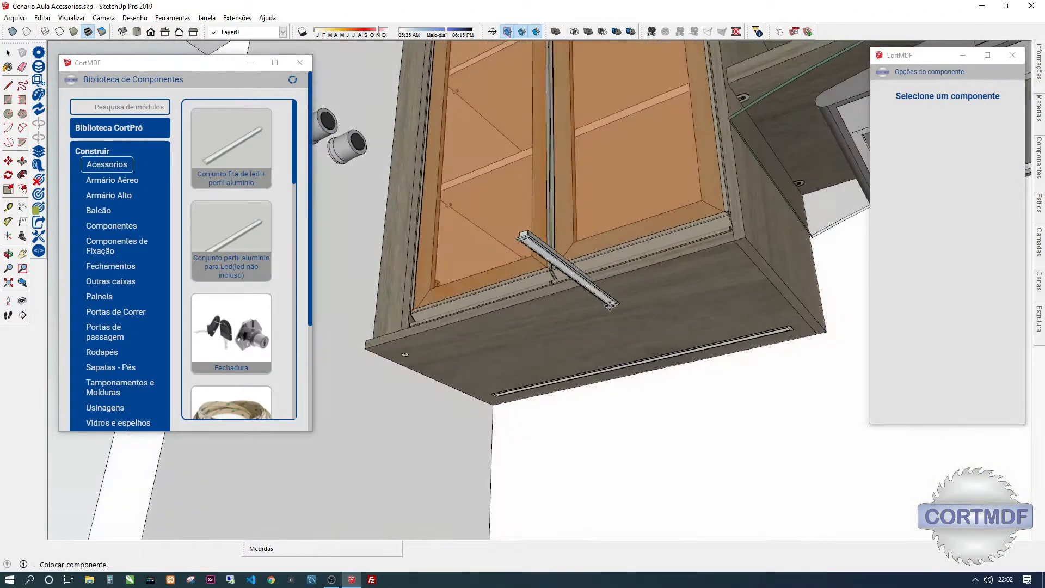
{"action": "middle_click_drag", "start_coordinate": [601, 350], "coordinate": [543, 362], "text": "shift"}
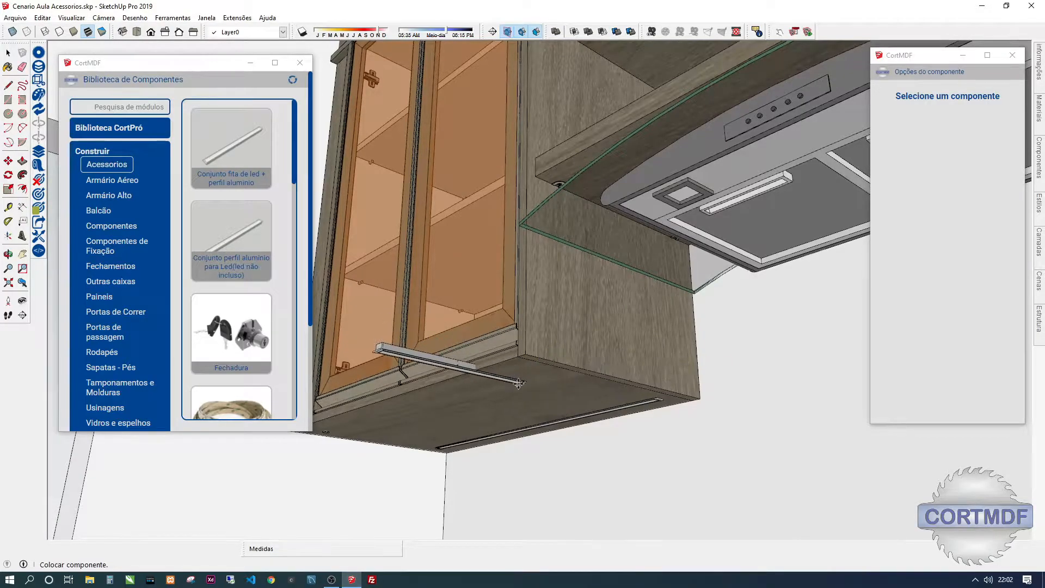
{"action": "middle_click_drag", "start_coordinate": [626, 326], "coordinate": [646, 309]}
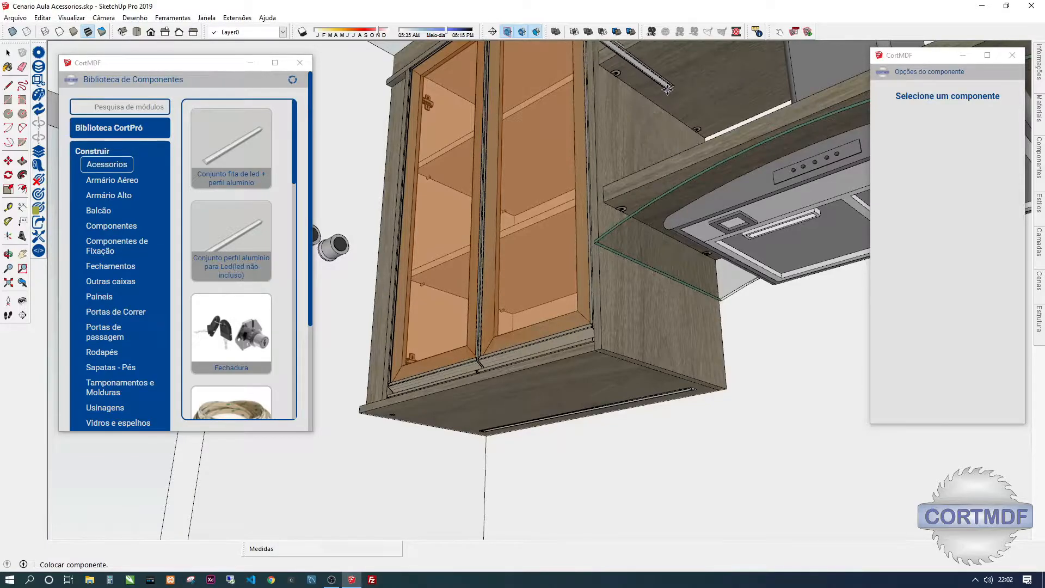
{"action": "middle_click_drag", "start_coordinate": [655, 296], "coordinate": [621, 288]}
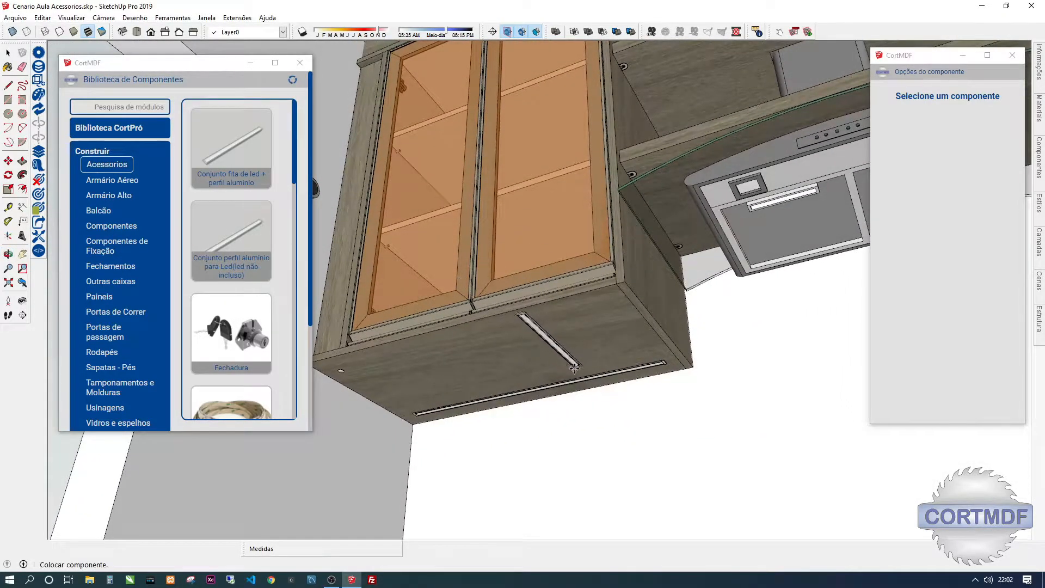
Delete the old long LED profile and the small round fitting from the upper cabinet's underside.
{"action": "left_click", "coordinate": [523, 394]}
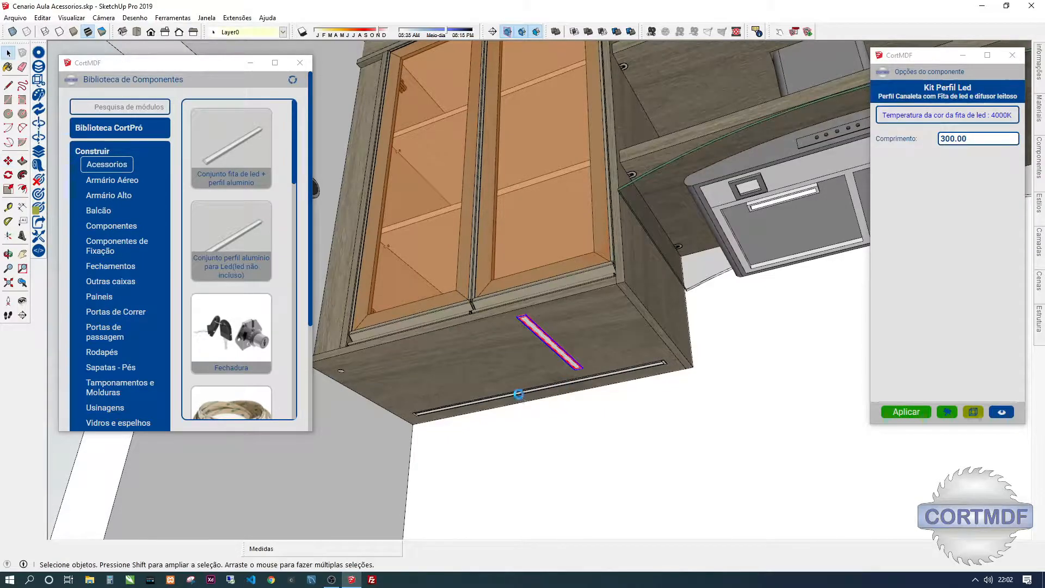
{"action": "key", "text": "Delete"}
{"action": "left_click", "coordinate": [342, 372]}
{"action": "middle_click_drag", "start_coordinate": [433, 361], "coordinate": [628, 288]}
{"action": "key", "text": "Delete"}
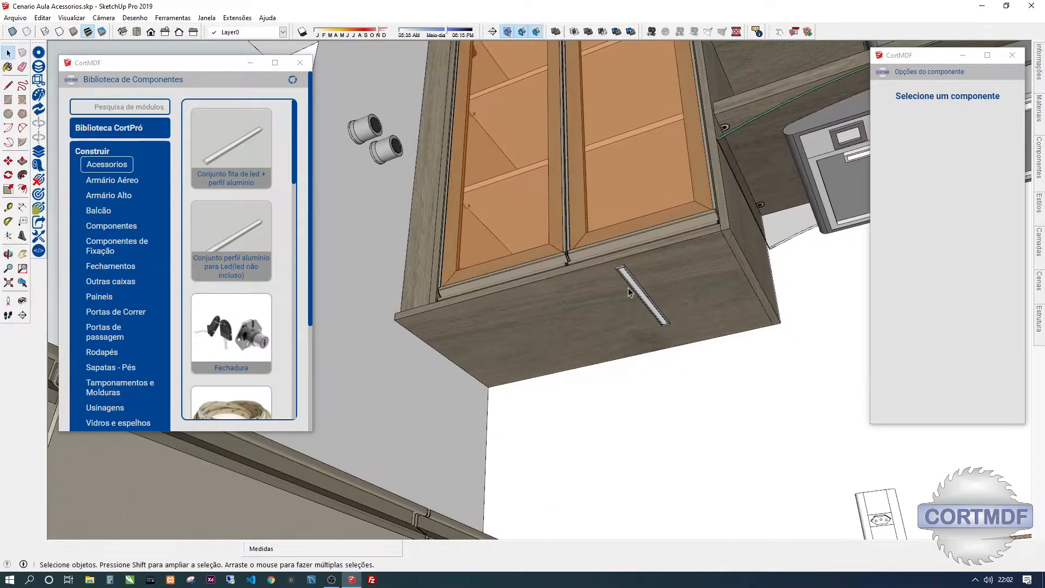
Rotate the new LED profile in the plane of the cabinet's underside so it runs parallel to the front edge.
{"action": "left_click", "coordinate": [630, 279]}
{"action": "key", "text": "q"}
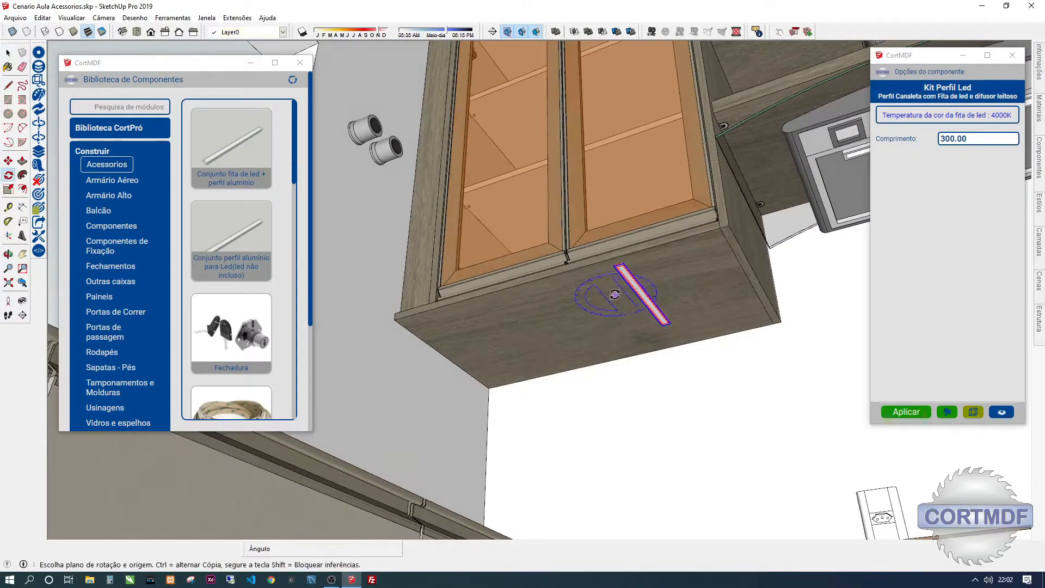
{"action": "left_click_drag", "start_coordinate": [630, 317], "coordinate": [634, 317]}
{"action": "left_click", "coordinate": [654, 284]}
{"action": "key", "text": "space"}
Place guide lines on the cabinet's underside, 50 mm in from both side edges and from the back edge.
{"action": "middle_click_drag", "start_coordinate": [536, 376], "coordinate": [541, 355]}
{"action": "key", "text": "t"}
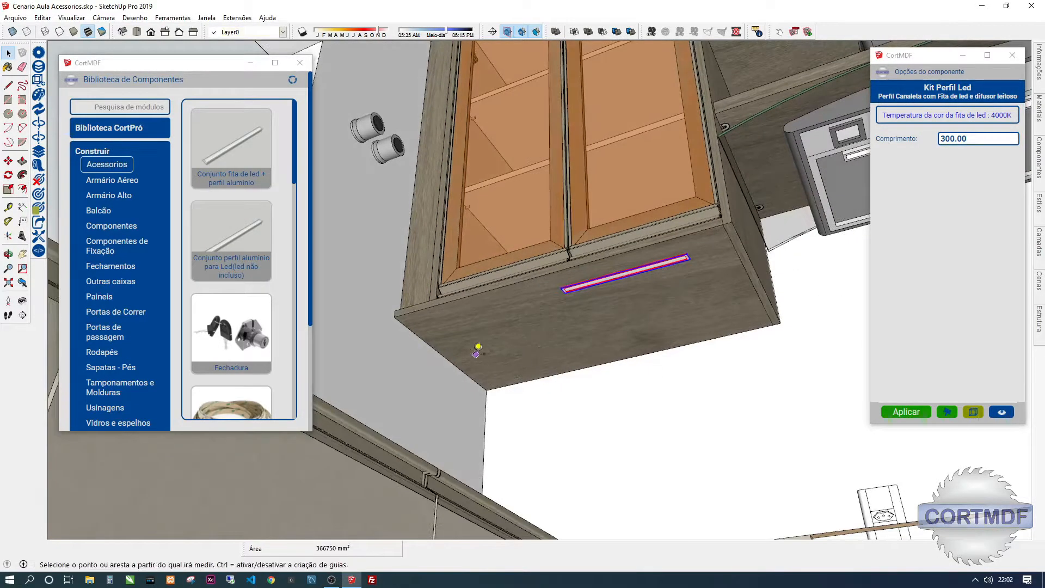
{"action": "left_click", "coordinate": [437, 343]}
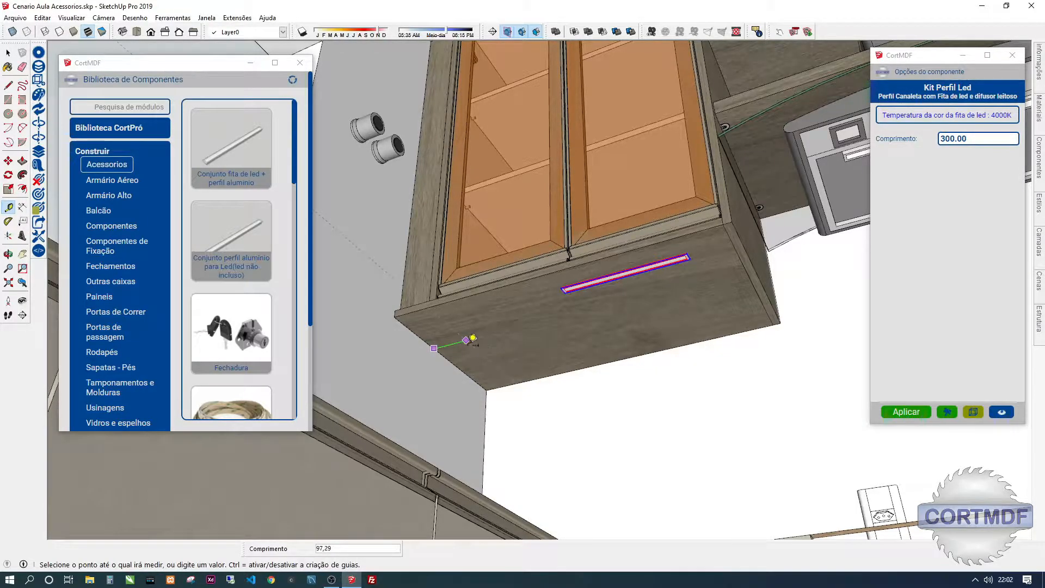
{"action": "type", "text": "50"}
{"action": "key", "text": "Return"}
{"action": "left_click", "coordinate": [753, 270]}
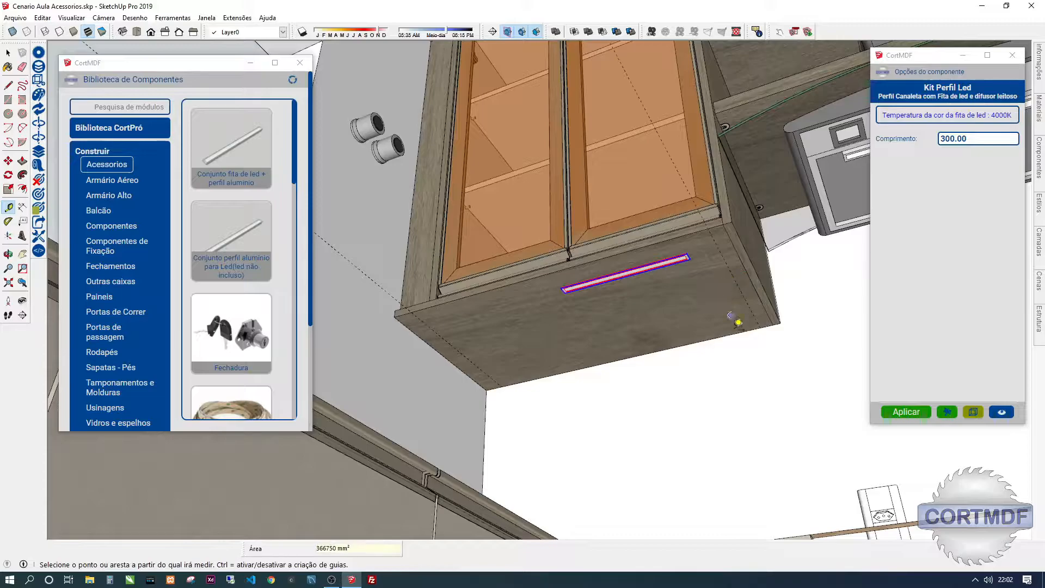
{"action": "left_click", "coordinate": [744, 329]}
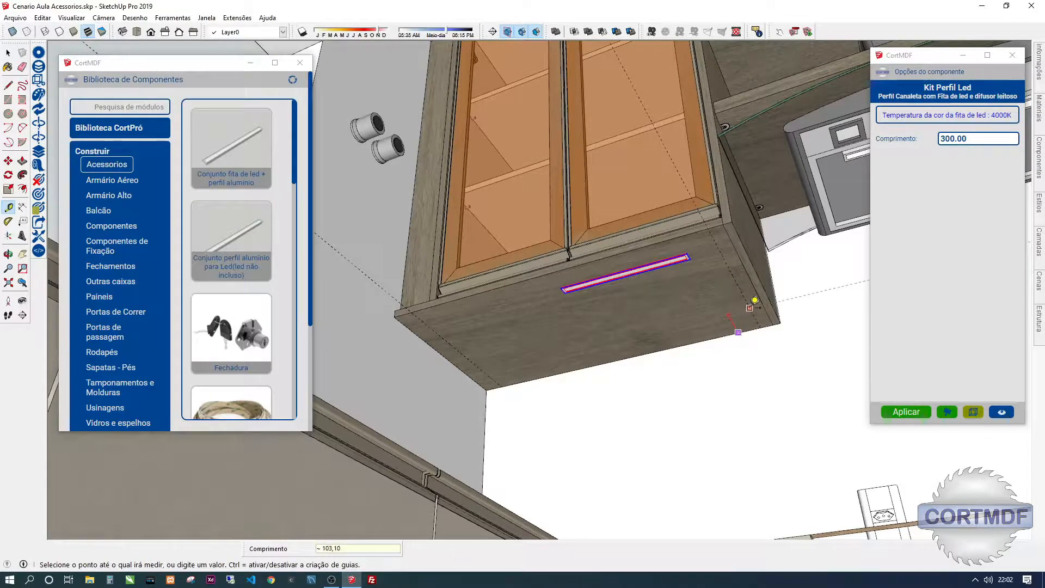
{"action": "type", "text": "50"}
{"action": "key", "text": "Return"}
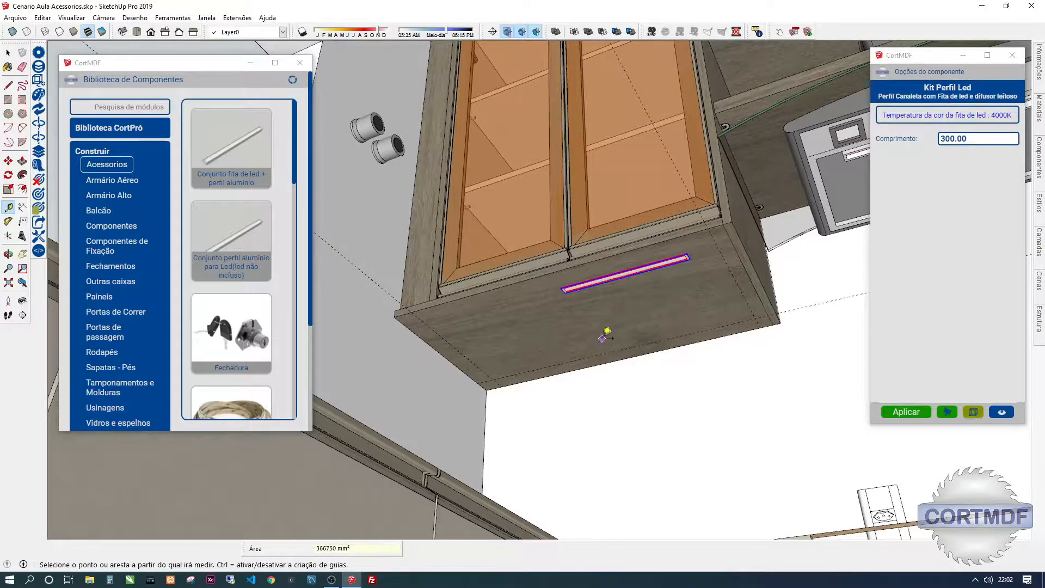
Measure the distance between the two side guides on the cabinet's underside.
{"action": "key", "text": "space"}
{"action": "middle_click_drag", "start_coordinate": [574, 336], "coordinate": [545, 327]}
{"action": "key", "text": "t"}
{"action": "left_click", "coordinate": [462, 354]}
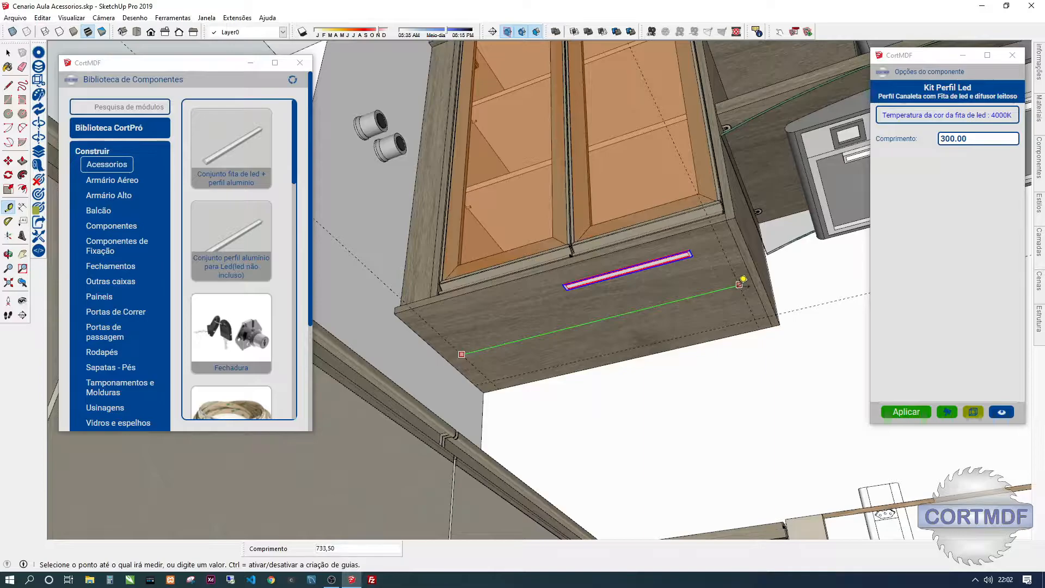
{"action": "left_click", "coordinate": [739, 285]}
{"action": "key", "text": "space"}
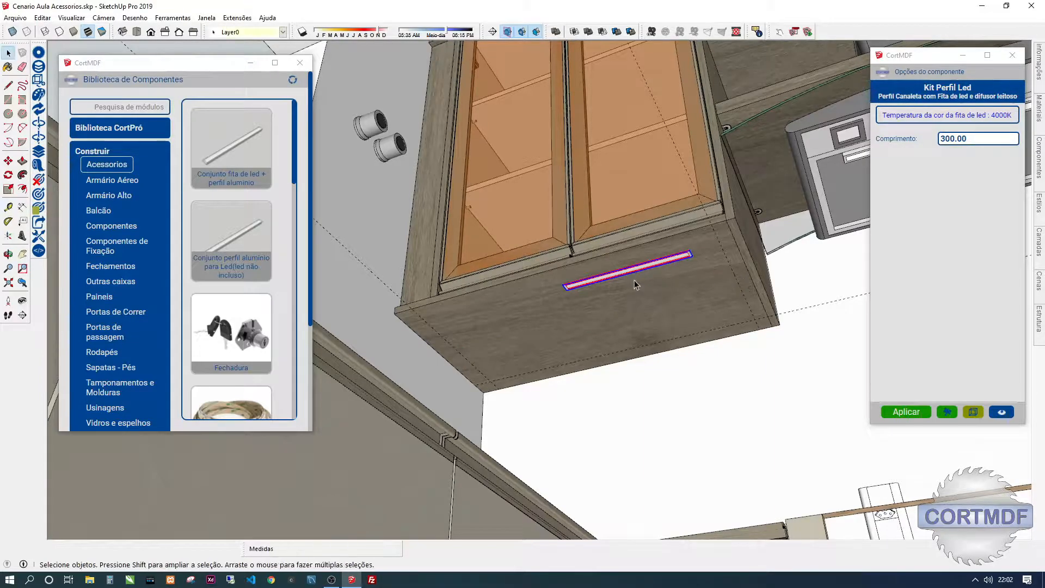
Set the LED profile's Comprimento to 733.50 and apply it.
{"action": "left_click_drag", "start_coordinate": [927, 66], "coordinate": [909, 86]}
{"action": "left_click_drag", "start_coordinate": [978, 157], "coordinate": [867, 159]}
{"action": "type", "text": "733.50"}
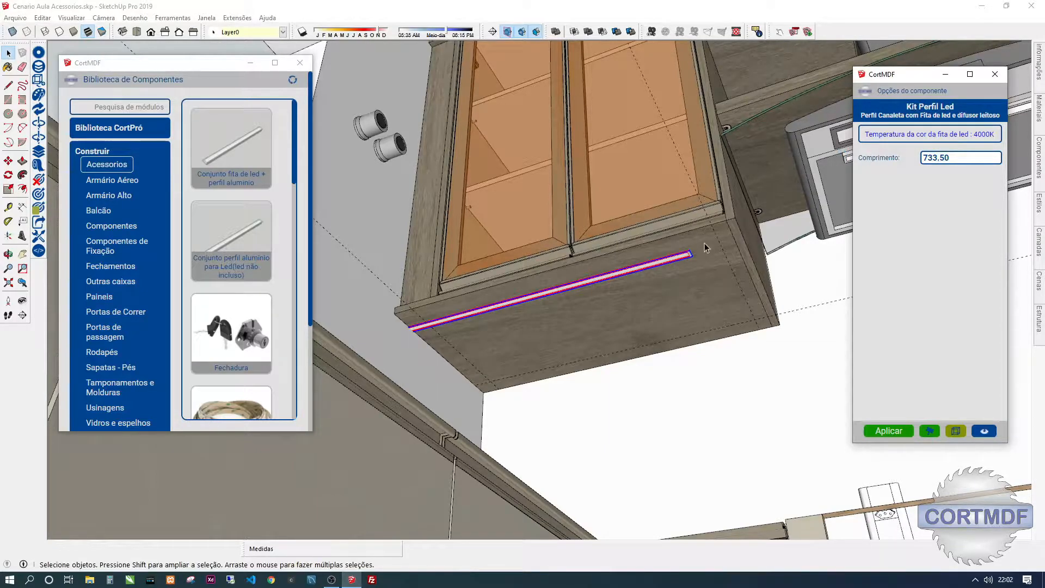
Move the LED profile by its end corner onto the intersection of the side and back guides.
{"action": "middle_click_drag", "start_coordinate": [704, 242], "coordinate": [653, 282]}
{"action": "key", "text": "m"}
{"action": "scroll", "coordinate": [631, 247], "scroll_direction": "up", "scroll_amount": 6}
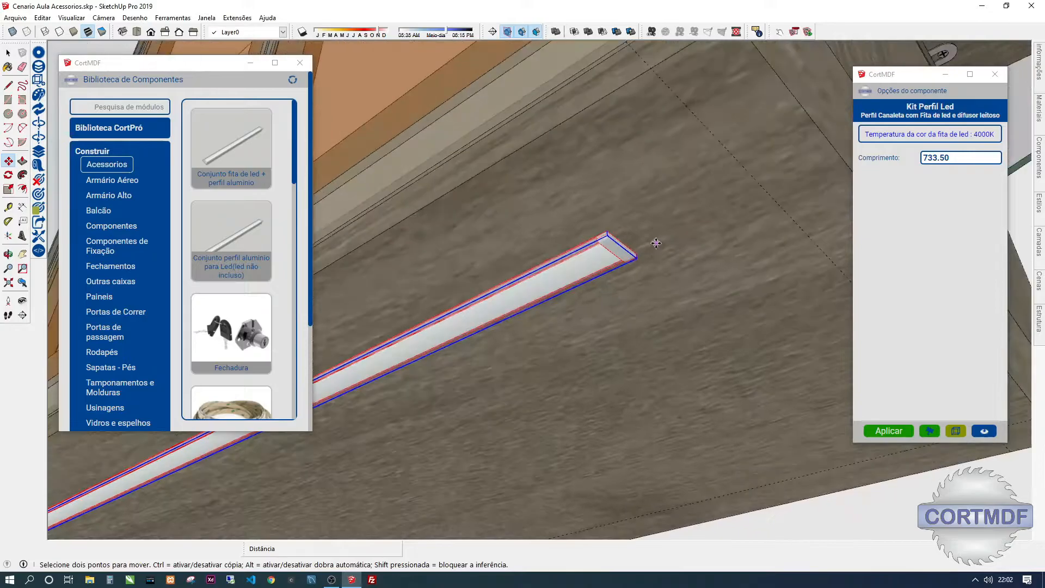
{"action": "left_click", "coordinate": [627, 248]}
{"action": "scroll", "coordinate": [627, 249], "scroll_direction": "down", "scroll_amount": 6}
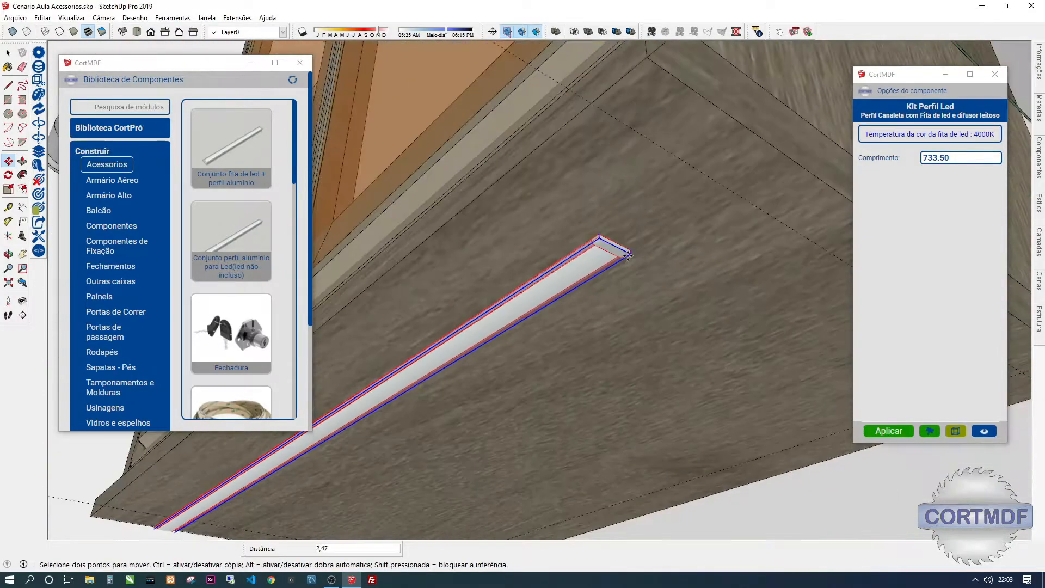
{"action": "scroll", "coordinate": [560, 276], "scroll_direction": "up", "scroll_amount": 3}
{"action": "left_click", "coordinate": [700, 307]}
Erase the guide lines around the cabinet's underside.
{"action": "scroll", "coordinate": [699, 308], "scroll_direction": "down", "scroll_amount": 4}
{"action": "middle_click_drag", "start_coordinate": [581, 305], "coordinate": [550, 394]}
{"action": "middle_click_drag", "start_coordinate": [611, 348], "coordinate": [1, 462]}
{"action": "scroll", "coordinate": [149, 439], "scroll_direction": "down", "scroll_amount": 3}
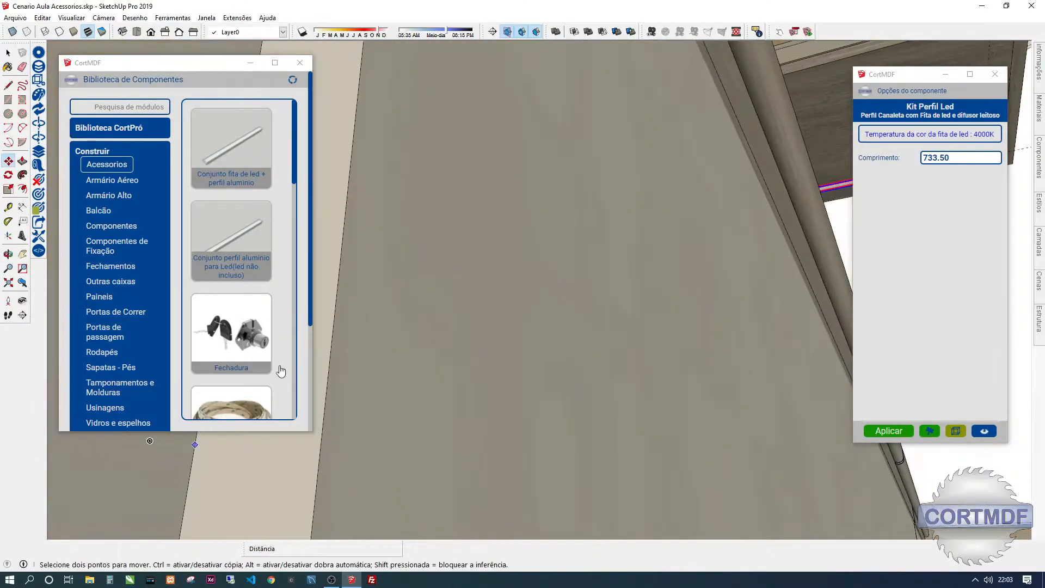
{"action": "scroll", "coordinate": [573, 259], "scroll_direction": "down", "scroll_amount": 3}
{"action": "middle_click_drag", "start_coordinate": [573, 259], "coordinate": [564, 462], "text": "shift"}
{"action": "scroll", "coordinate": [564, 462], "scroll_direction": "down", "scroll_amount": 2}
{"action": "middle_click_drag", "start_coordinate": [708, 321], "coordinate": [565, 250], "text": "shift"}
{"action": "key", "text": "e"}
{"action": "mouse_move", "coordinate": [401, 285]}
{"action": "middle_mouse_down"}
{"action": "mouse_move", "coordinate": [584, 268]}
{"action": "mouse_move", "coordinate": [640, 234]}
{"action": "middle_mouse_up"}
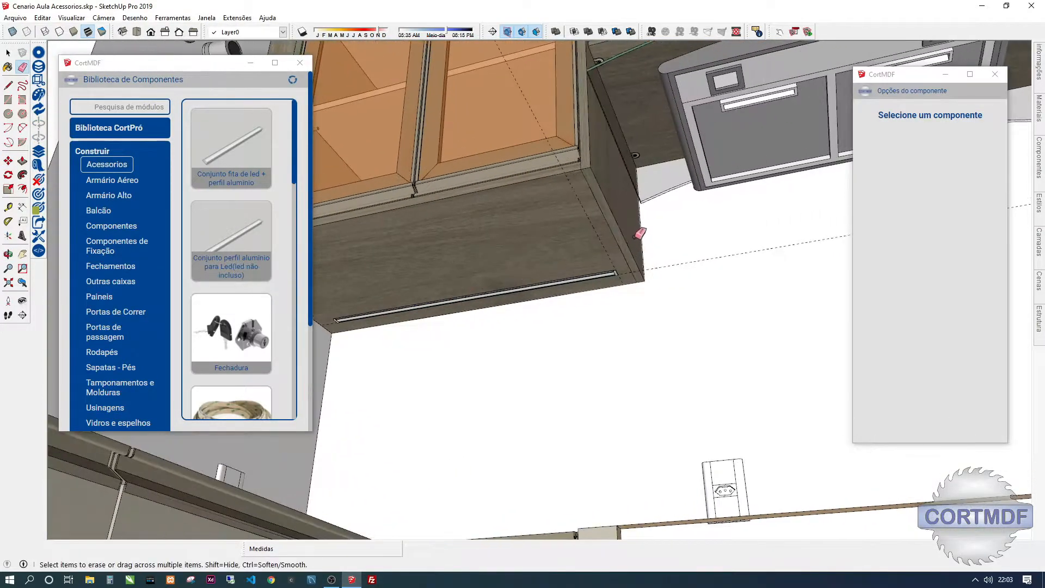
{"action": "key", "text": "space"}
Insert a second Conjunto fita de led + perfil aluminio on the cabinet's underside, in front of the fitted LED profile.
{"action": "middle_click_drag", "start_coordinate": [502, 271], "coordinate": [575, 269]}
{"action": "scroll", "coordinate": [669, 276], "scroll_direction": "up", "scroll_amount": 6}
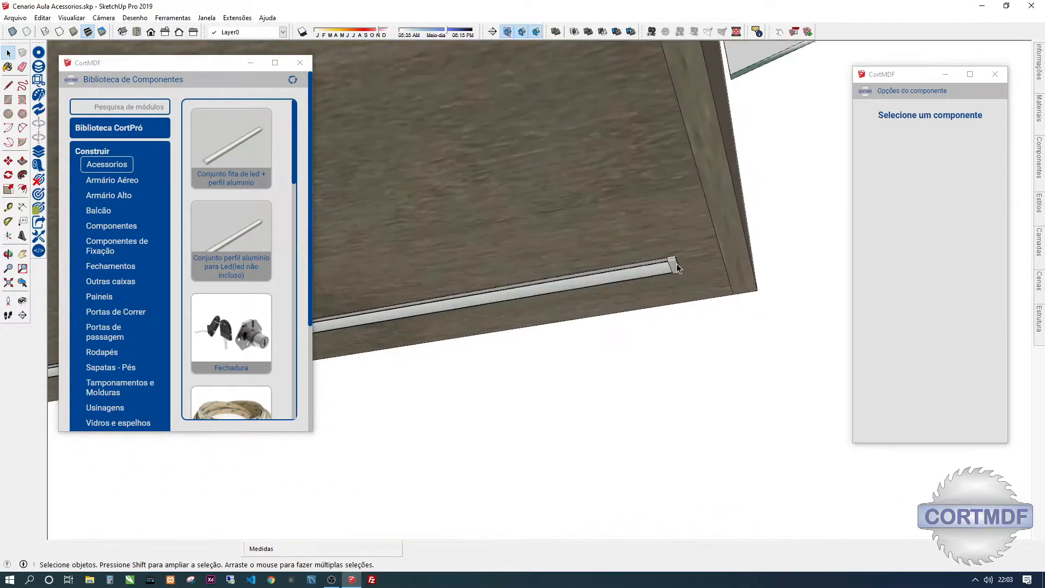
{"action": "middle_click_drag", "start_coordinate": [671, 276], "coordinate": [567, 312]}
{"action": "scroll", "coordinate": [693, 256], "scroll_direction": "down", "scroll_amount": 6}
{"action": "middle_click_drag", "start_coordinate": [693, 256], "coordinate": [555, 285]}
{"action": "scroll", "coordinate": [555, 285], "scroll_direction": "down", "scroll_amount": 3}
{"action": "scroll", "coordinate": [600, 232], "scroll_direction": "down", "scroll_amount": 2}
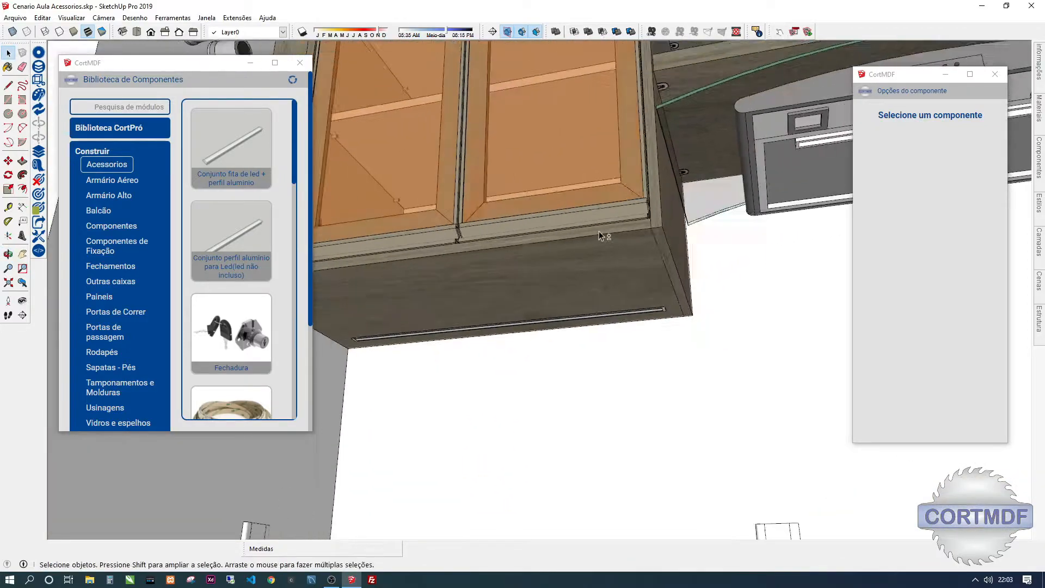
{"action": "scroll", "coordinate": [598, 233], "scroll_direction": "up", "scroll_amount": 3}
{"action": "left_click", "coordinate": [234, 143]}
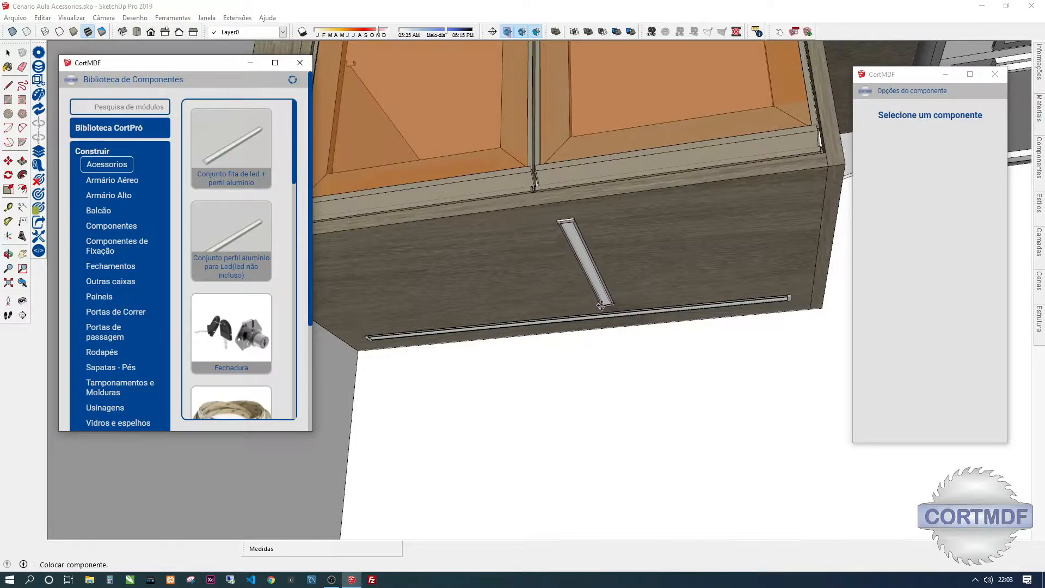
{"action": "left_click", "coordinate": [601, 308]}
Rotate the second LED profile so it runs parallel to the fitted one along the cabinet's width.
{"action": "middle_click_drag", "start_coordinate": [531, 267], "coordinate": [521, 179]}
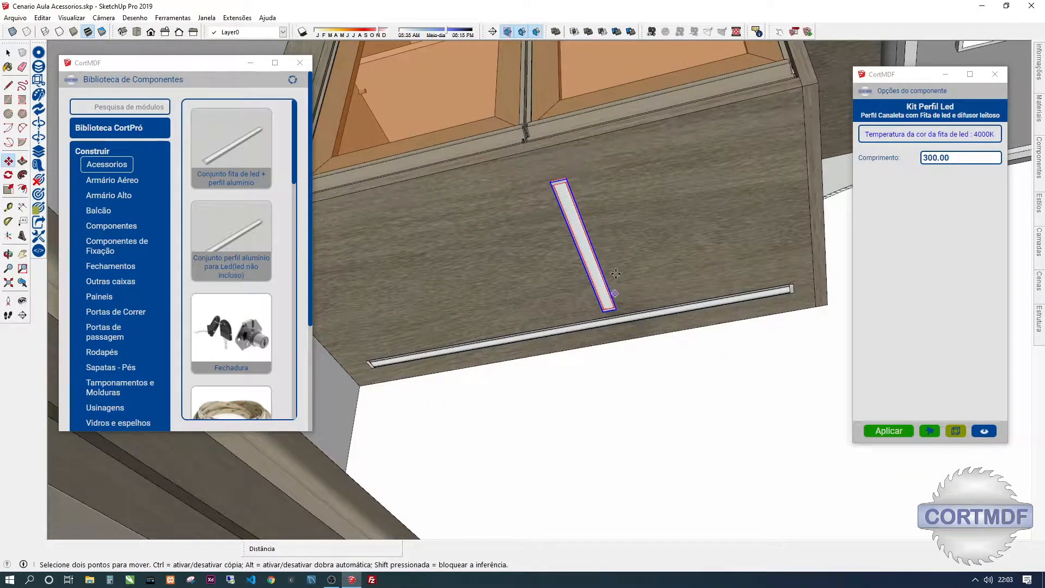
{"action": "key", "text": "q"}
{"action": "left_click", "coordinate": [546, 227]}
{"action": "left_click", "coordinate": [562, 295]}
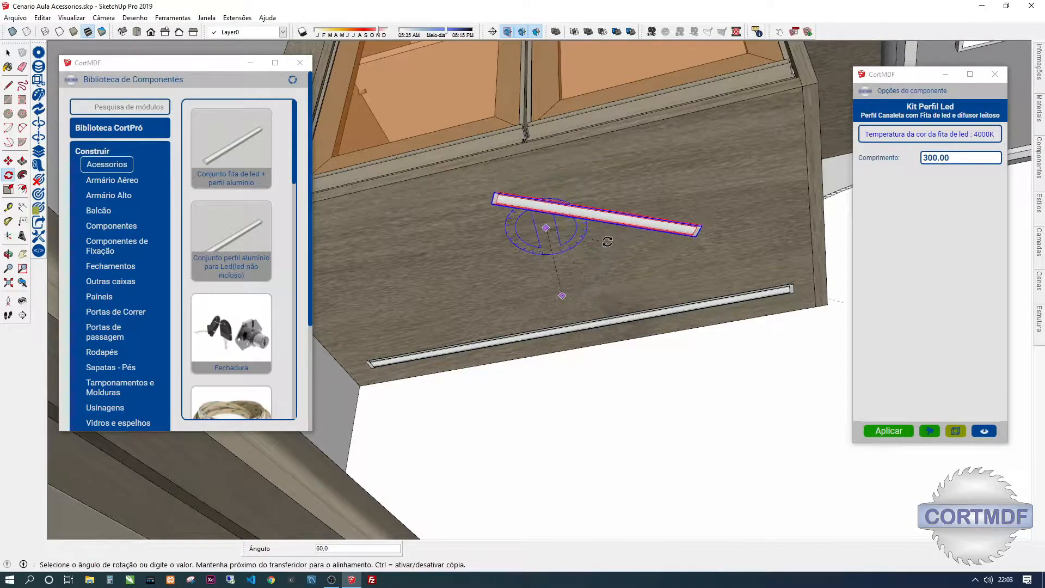
{"action": "left_click", "coordinate": [608, 237]}
{"action": "key", "text": "space"}
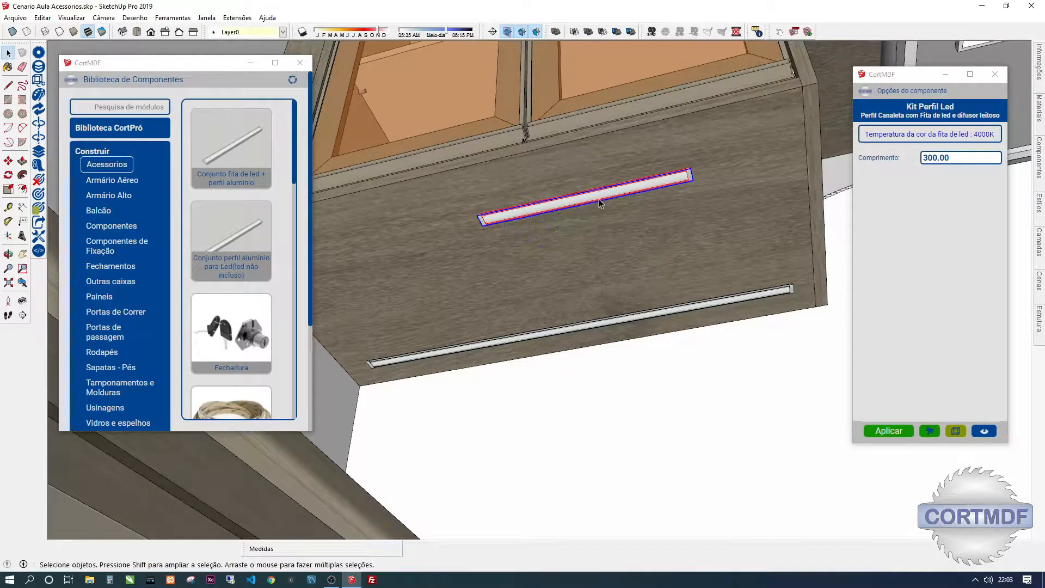
Try rotating the second LED profile to a slanted angle on the cabinet's underside, and undo the rotation.
{"action": "key", "text": "q"}
{"action": "left_click", "coordinate": [515, 242]}
{"action": "left_click", "coordinate": [648, 214]}
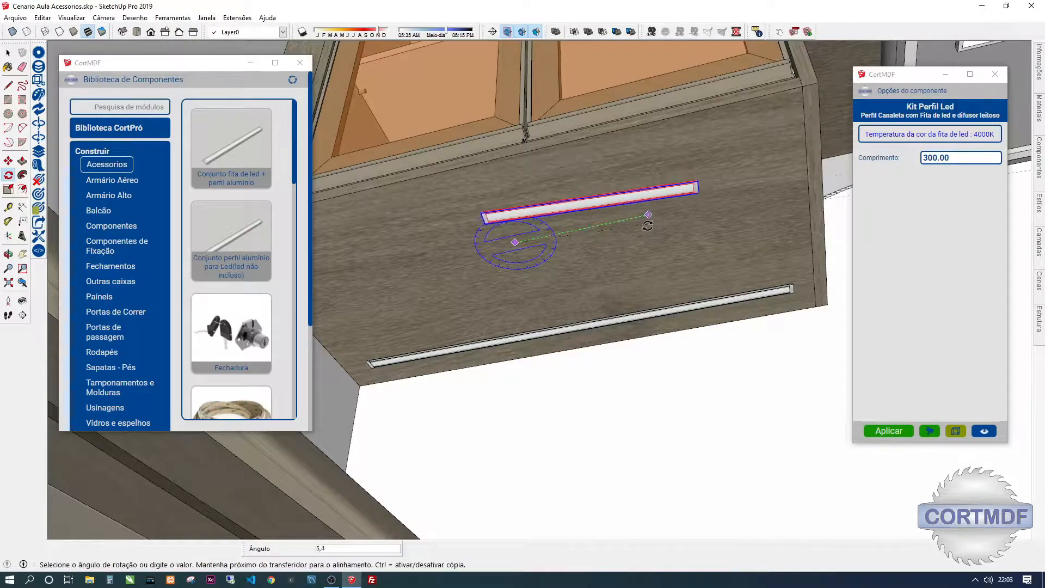
{"action": "left_click", "coordinate": [650, 254]}
{"action": "key", "text": "space"}
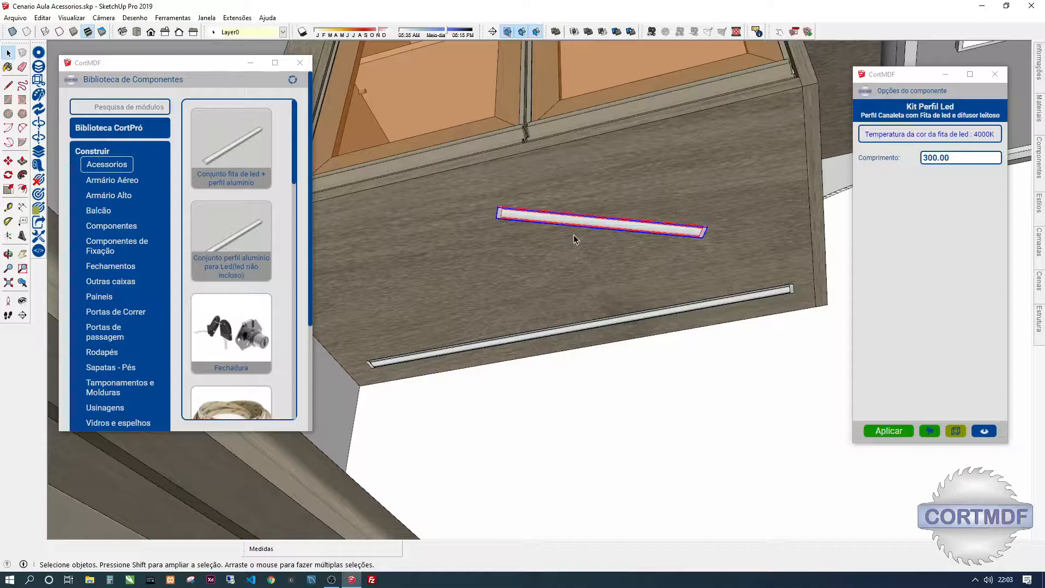
{"action": "key", "text": "ctrl+z"}
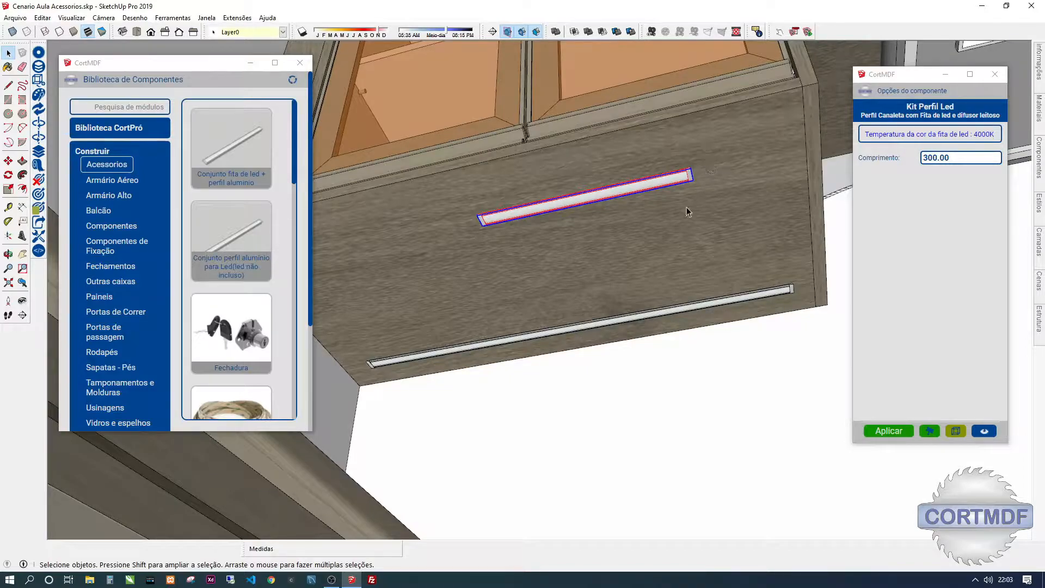
Delete the second LED profile from the cabinet's underside.
{"action": "key", "text": "Delete"}
{"action": "middle_click_drag", "start_coordinate": [644, 230], "coordinate": [509, 273]}
{"action": "scroll", "coordinate": [643, 262], "scroll_direction": "up", "scroll_amount": 3}
{"action": "middle_click_drag", "start_coordinate": [643, 262], "coordinate": [637, 255]}
{"action": "scroll", "coordinate": [638, 260], "scroll_direction": "down", "scroll_amount": 3}
{"action": "scroll", "coordinate": [667, 222], "scroll_direction": "up", "scroll_amount": 2}
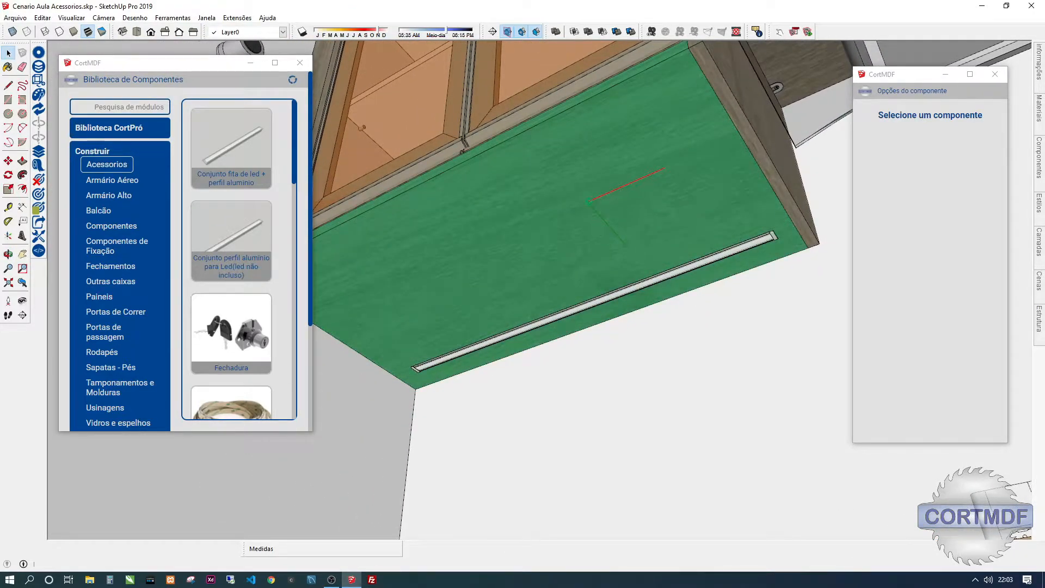
Open the machining inspector for the Base Tamponamento panel and examine the LED profile groove on face B.
{"action": "left_click", "coordinate": [588, 204]}
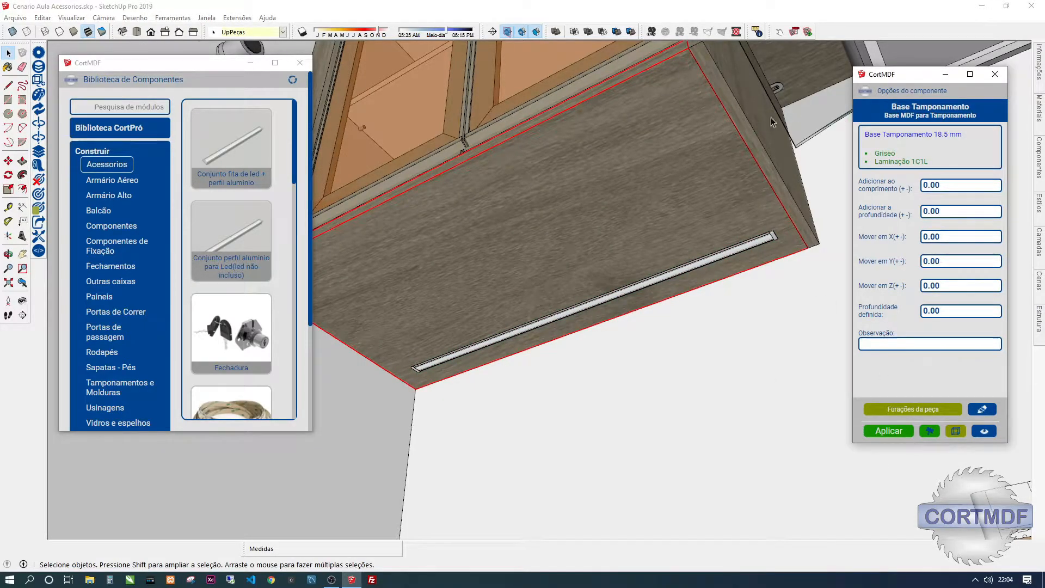
{"action": "left_click", "coordinate": [907, 411]}
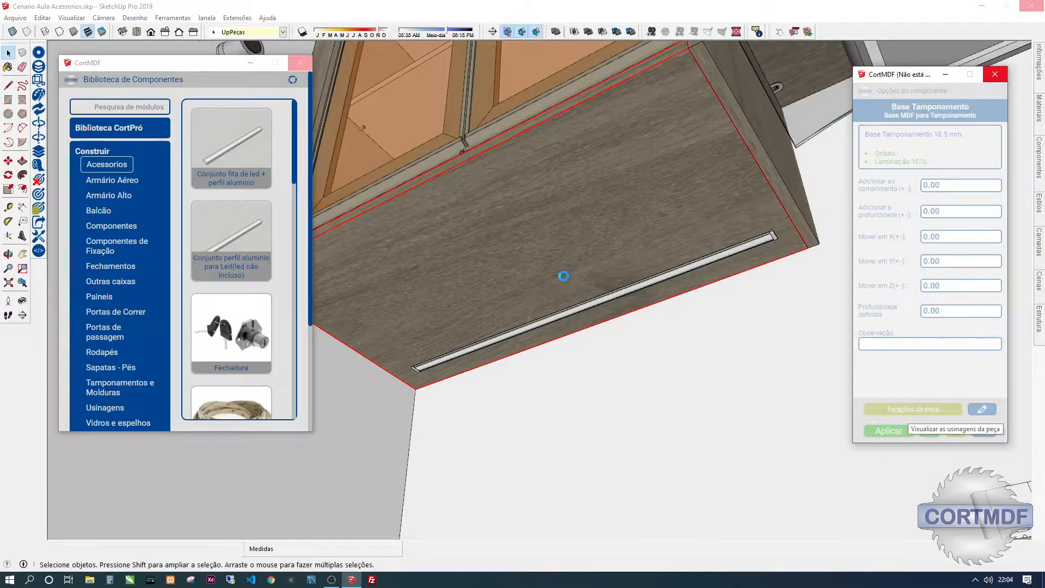
{"action": "left_click", "coordinate": [975, 580]}
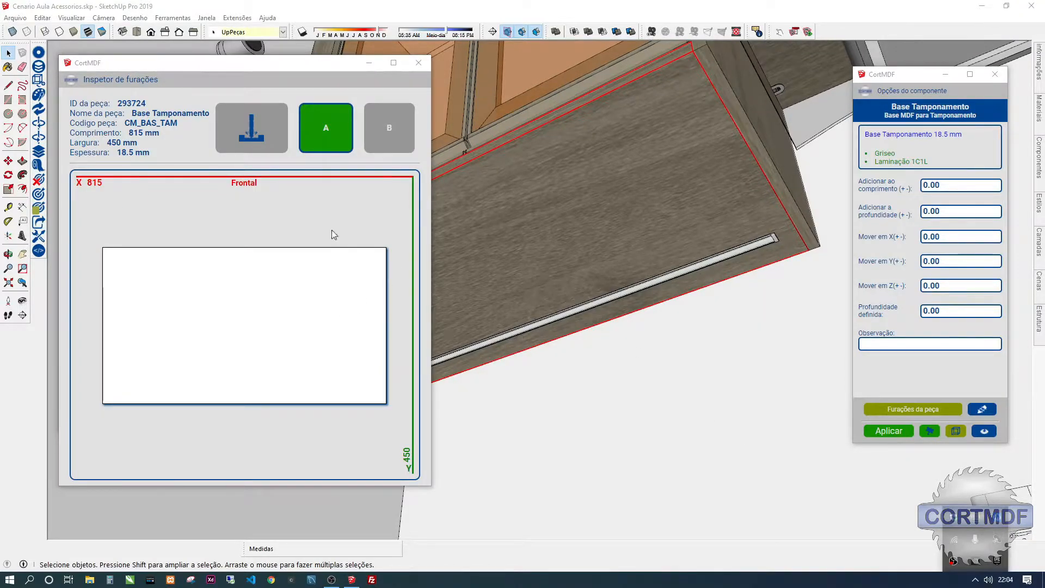
{"action": "left_click", "coordinate": [401, 134]}
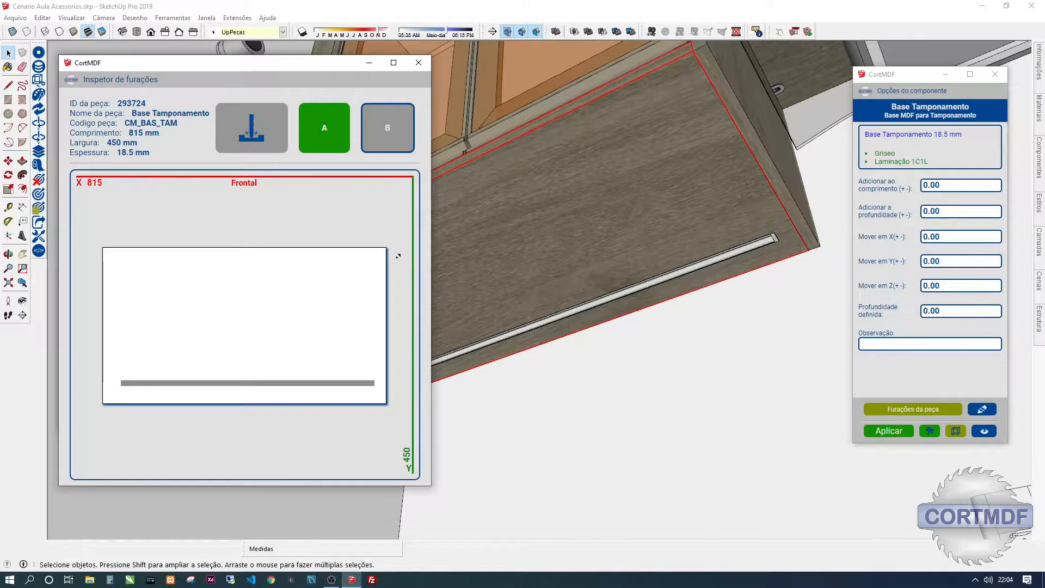
{"action": "mouse_move", "coordinate": [338, 380]}
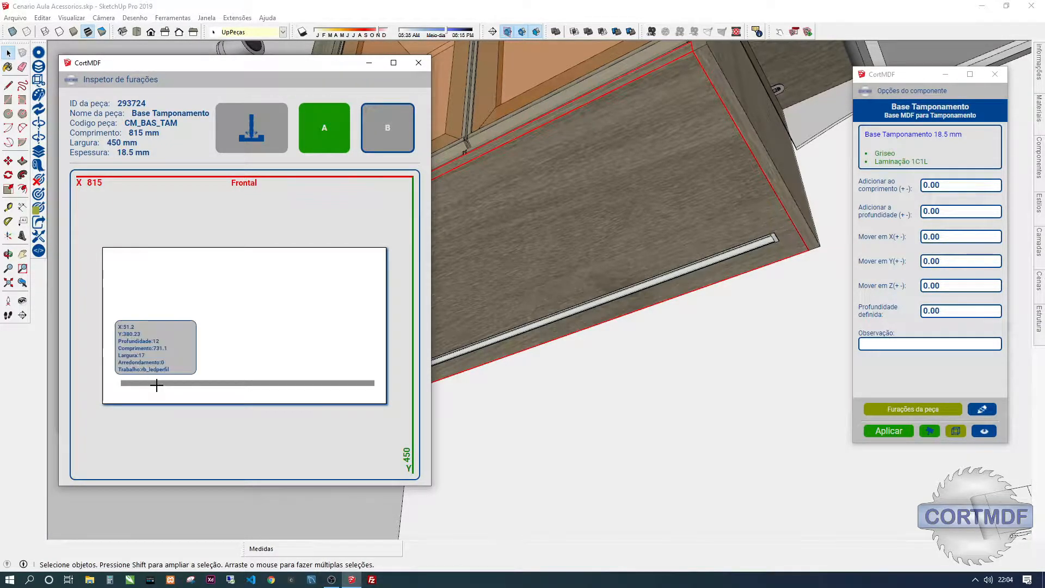
{"action": "left_click", "coordinate": [427, 62]}
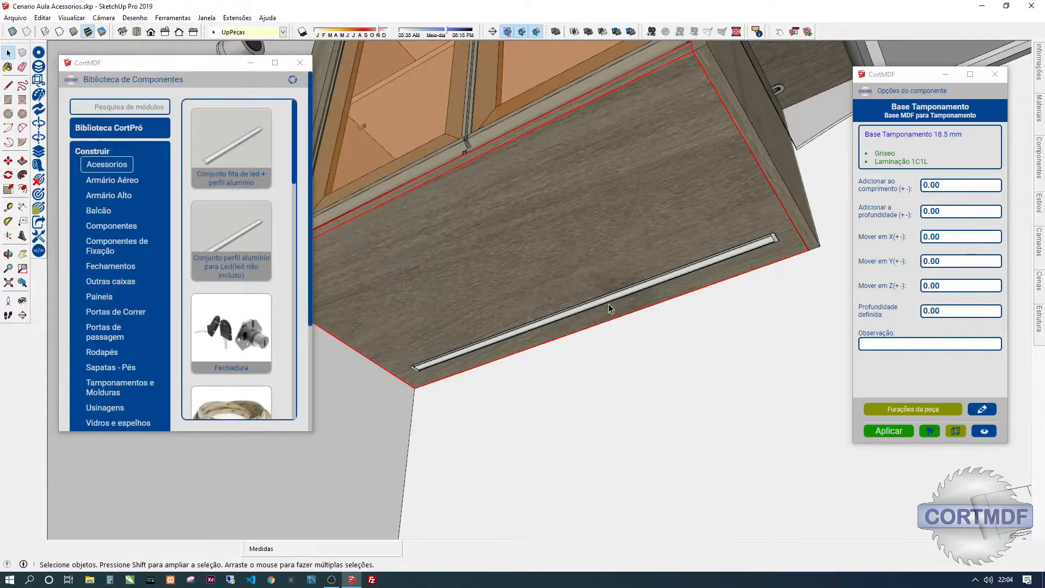
{"action": "left_click", "coordinate": [300, 63]}
{"action": "scroll", "coordinate": [530, 281], "scroll_direction": "down", "scroll_amount": 3}
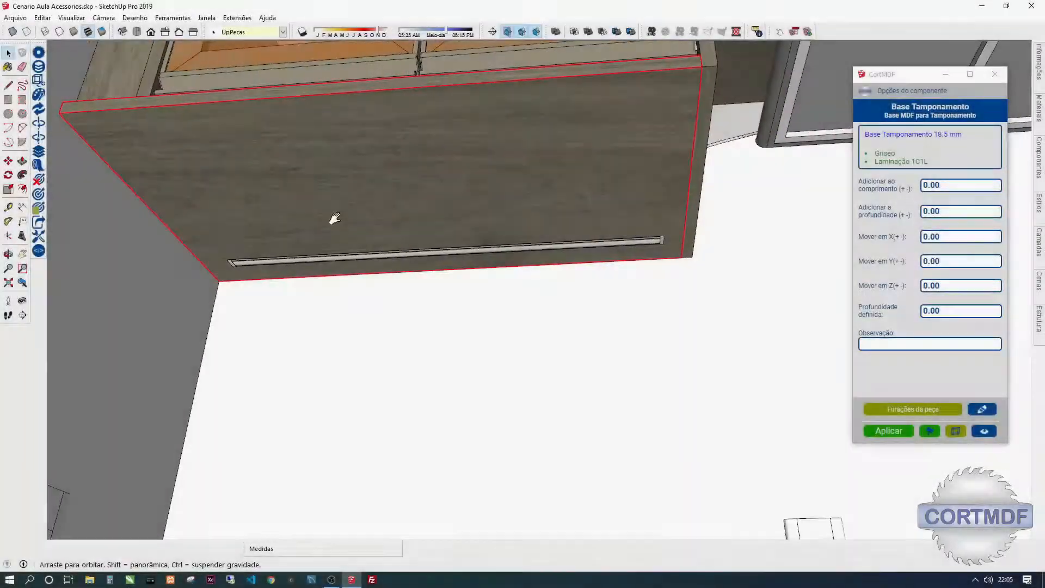
{"action": "middle_click_drag", "start_coordinate": [334, 218], "coordinate": [315, 221]}
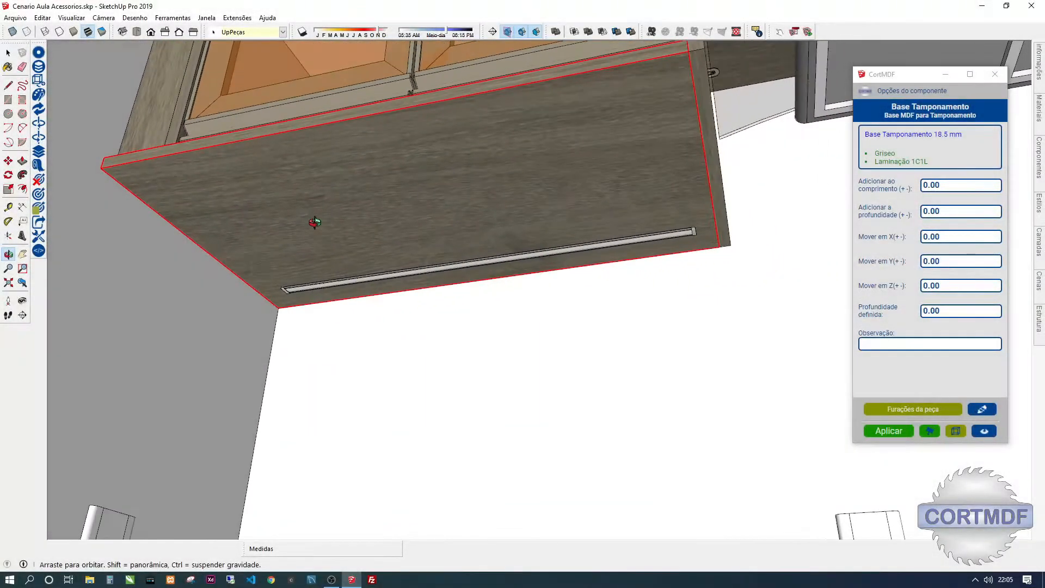
{"action": "middle_click_drag", "start_coordinate": [516, 263], "coordinate": [478, 293]}
{"action": "scroll", "coordinate": [510, 267], "scroll_direction": "down", "scroll_amount": 1}
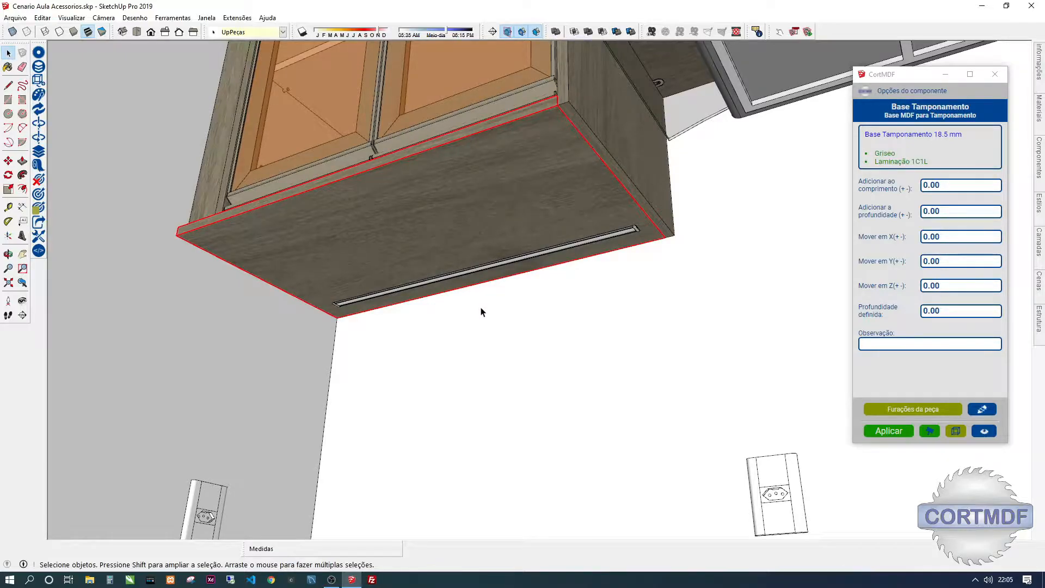
{"action": "middle_click_drag", "start_coordinate": [353, 238], "coordinate": [399, 238]}
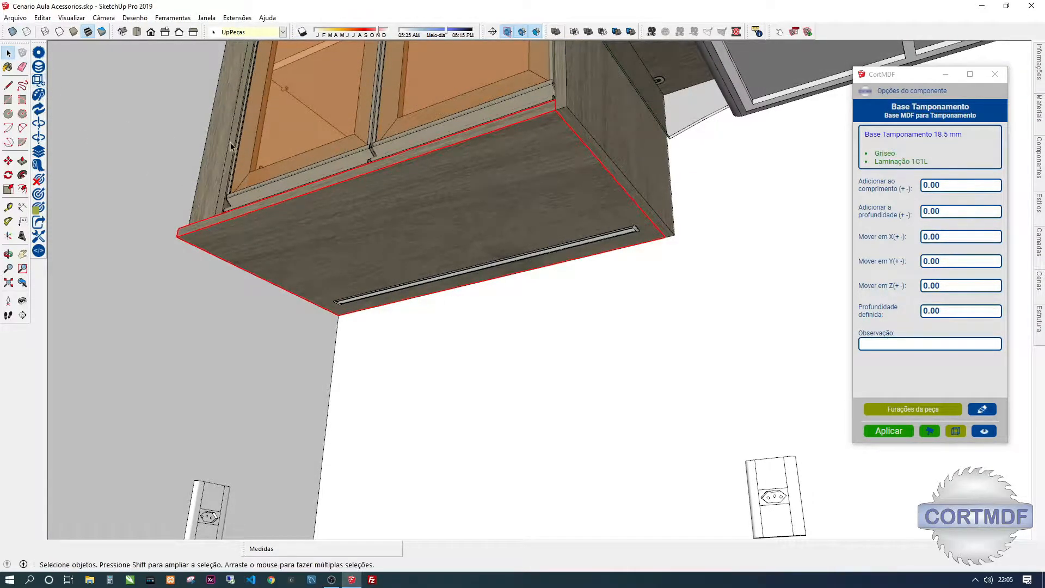
Insert a Botão interruptor para led from the Componentes group on the cabinet's underside, near the front corner beside the side wall.
{"action": "left_click", "coordinate": [39, 69]}
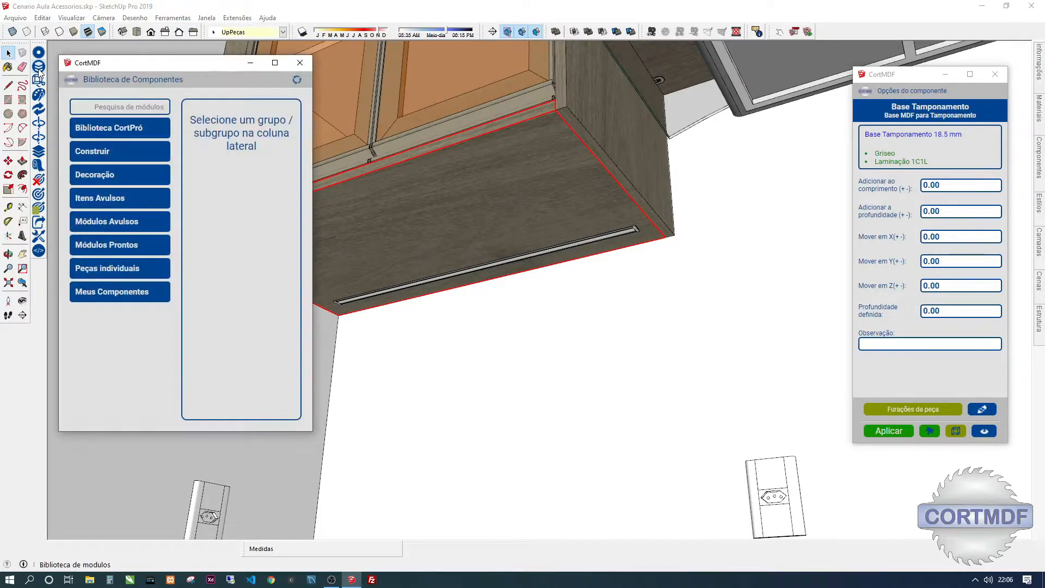
{"action": "left_click", "coordinate": [97, 152]}
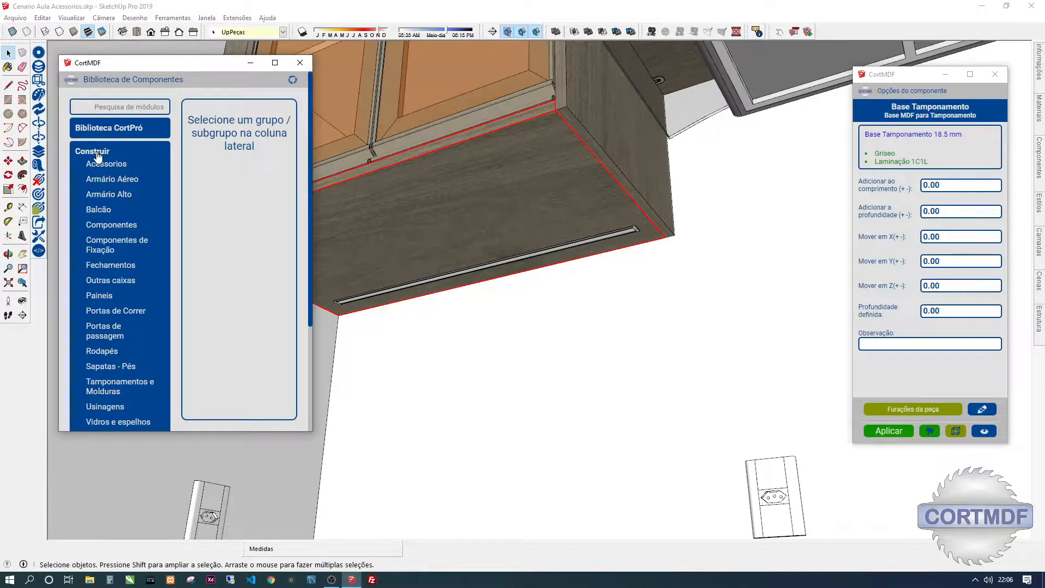
{"action": "left_click", "coordinate": [115, 227]}
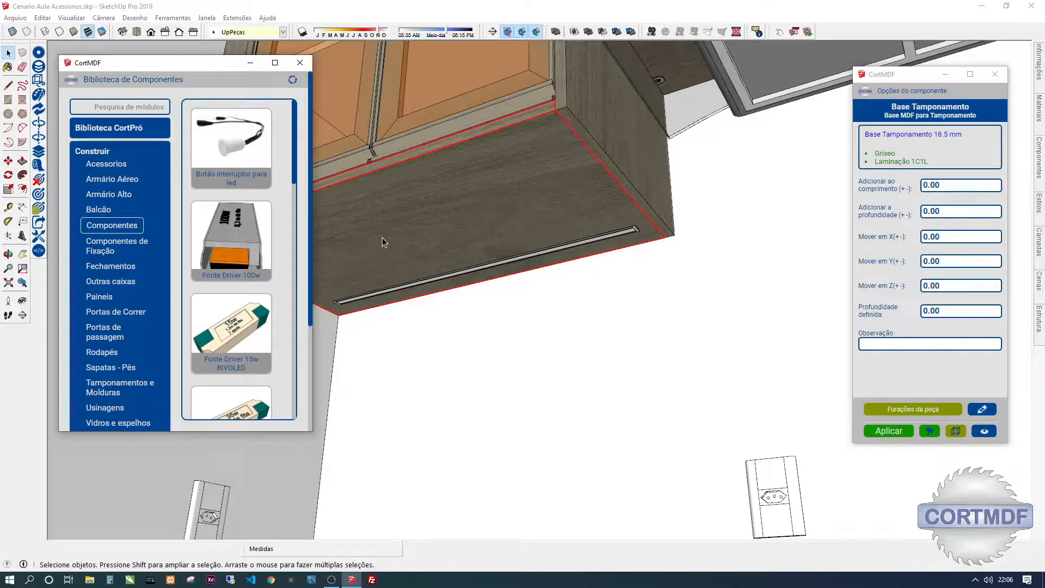
{"action": "left_click", "coordinate": [225, 150]}
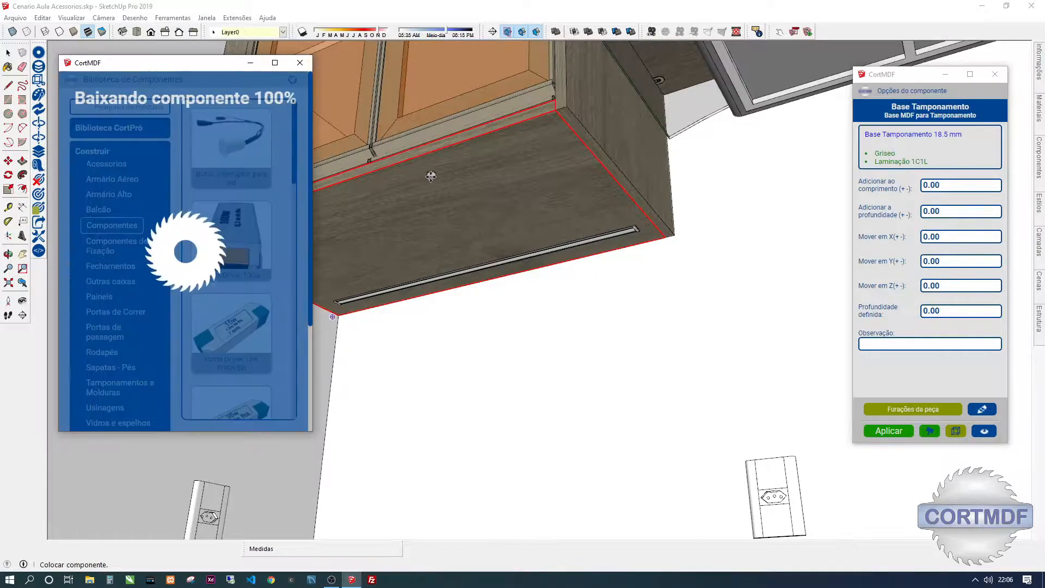
{"action": "scroll", "coordinate": [615, 143], "scroll_direction": "down", "scroll_amount": 2}
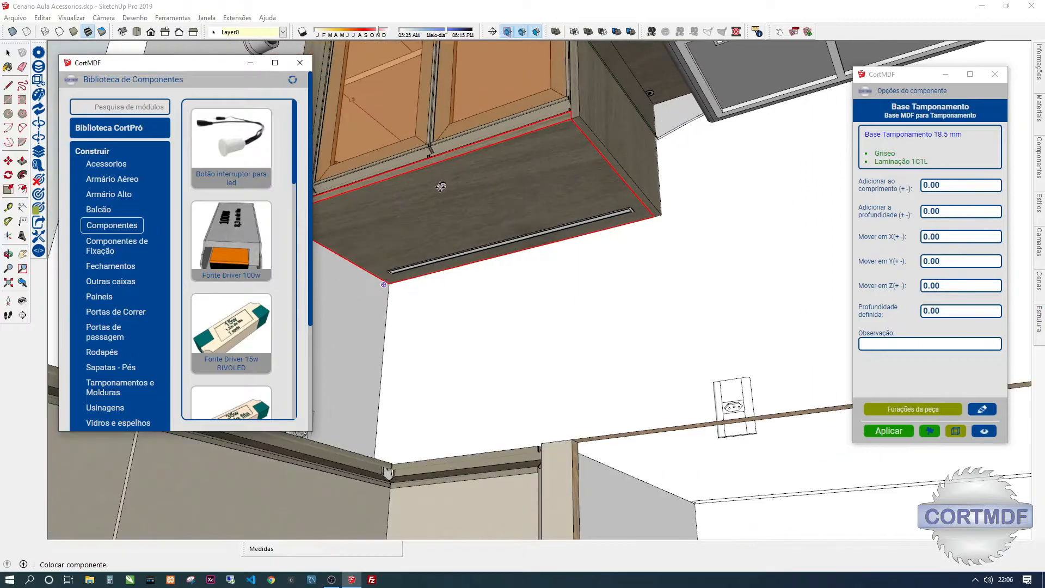
{"action": "middle_click_drag", "start_coordinate": [429, 185], "coordinate": [506, 180], "text": "shift"}
{"action": "scroll", "coordinate": [377, 198], "scroll_direction": "up", "scroll_amount": 3}
{"action": "middle_click_drag", "start_coordinate": [377, 199], "coordinate": [471, 190], "text": "shift"}
{"action": "scroll", "coordinate": [444, 235], "scroll_direction": "up", "scroll_amount": 3}
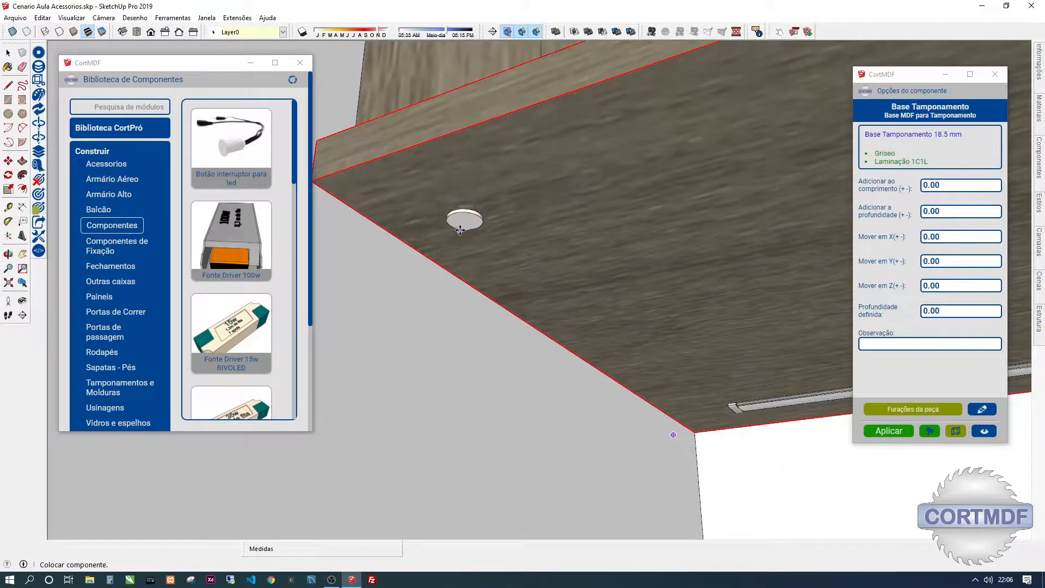
{"action": "left_click", "coordinate": [459, 234]}
{"action": "scroll", "coordinate": [460, 232], "scroll_direction": "down", "scroll_amount": 2}
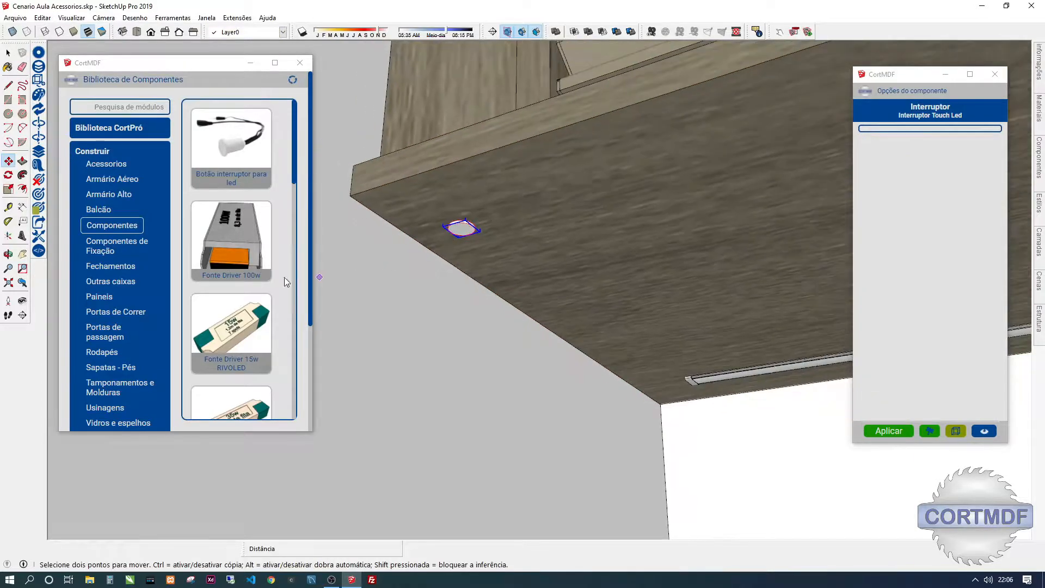
Compare the Fonte Driver models in the component library and check the fitted LED profile's length.
{"action": "scroll", "coordinate": [256, 276], "scroll_direction": "down", "scroll_amount": 2}
{"action": "mouse_move", "coordinate": [452, 261]}
{"action": "middle_mouse_down", "text": "shift"}
{"action": "mouse_move", "coordinate": [367, 270]}
{"action": "mouse_move", "coordinate": [506, 245]}
{"action": "middle_mouse_up", "text": "shift"}
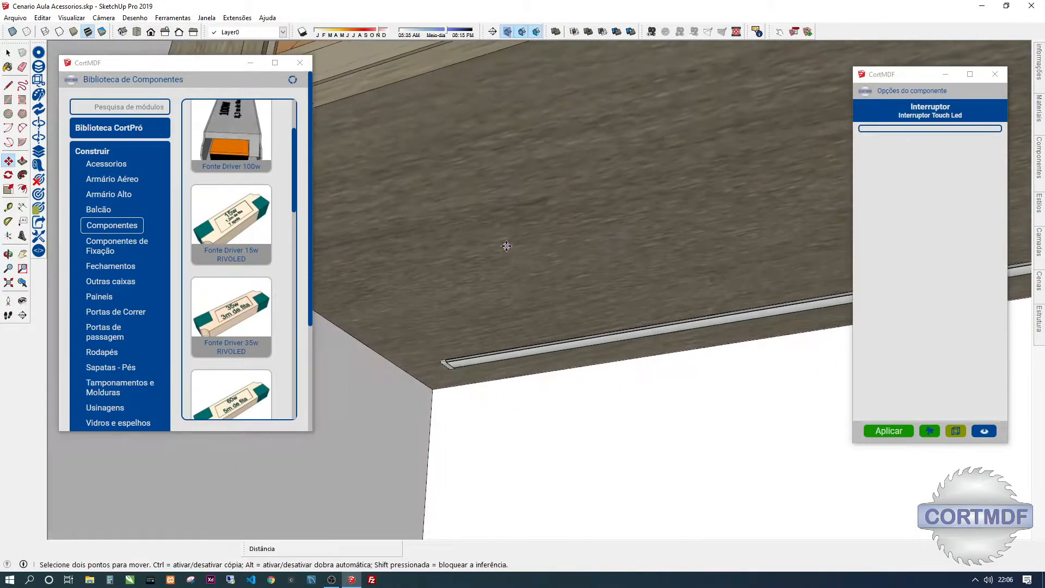
{"action": "scroll", "coordinate": [506, 294], "scroll_direction": "down", "scroll_amount": 1}
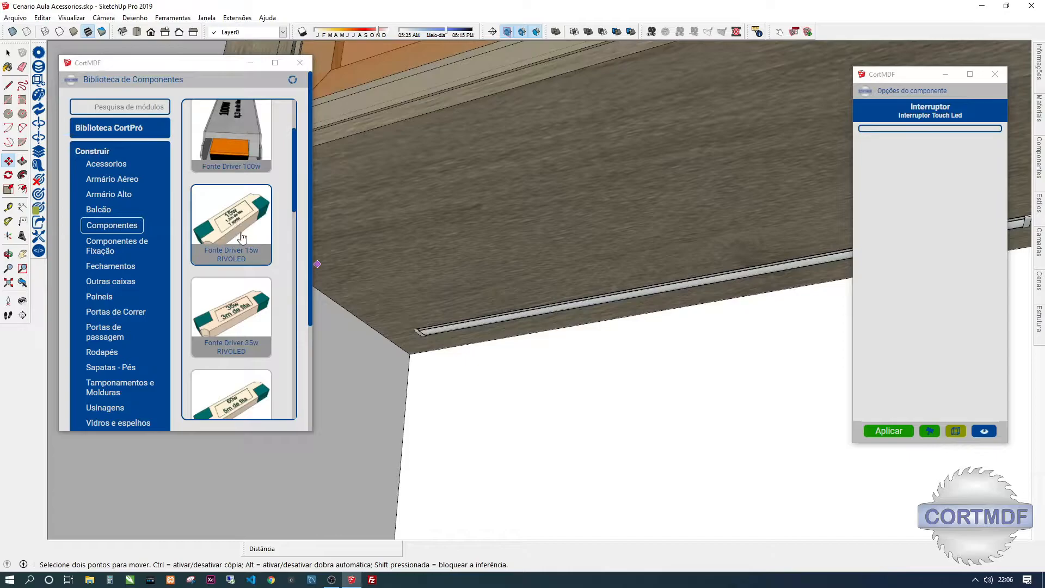
{"action": "scroll", "coordinate": [236, 224], "scroll_direction": "down", "scroll_amount": 3}
{"action": "scroll", "coordinate": [231, 222], "scroll_direction": "up", "scroll_amount": 3}
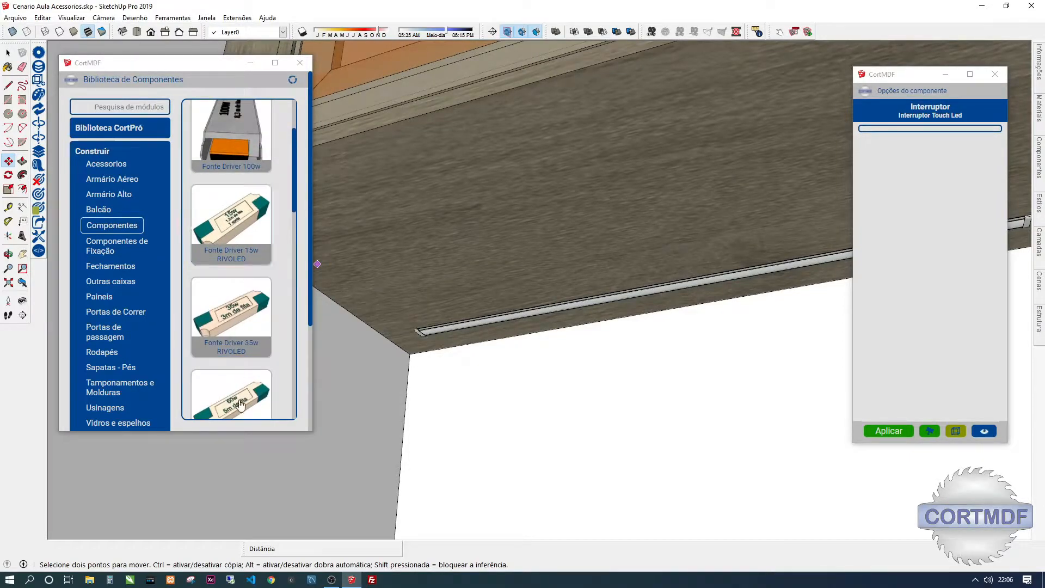
{"action": "scroll", "coordinate": [238, 325], "scroll_direction": "down", "scroll_amount": 2}
{"action": "scroll", "coordinate": [507, 310], "scroll_direction": "down", "scroll_amount": 1}
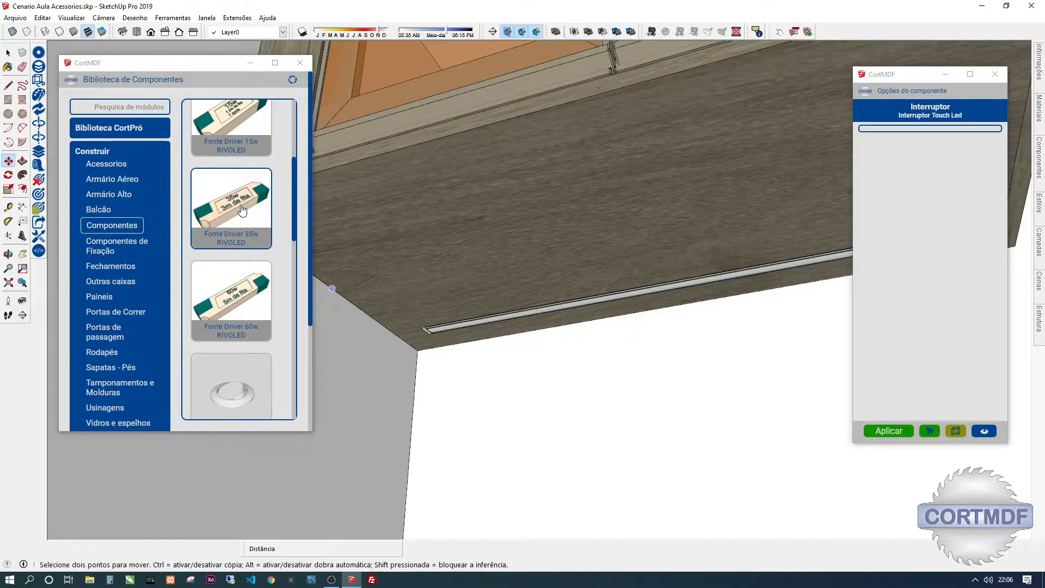
{"action": "key", "text": "c"}
{"action": "left_click", "coordinate": [493, 322]}
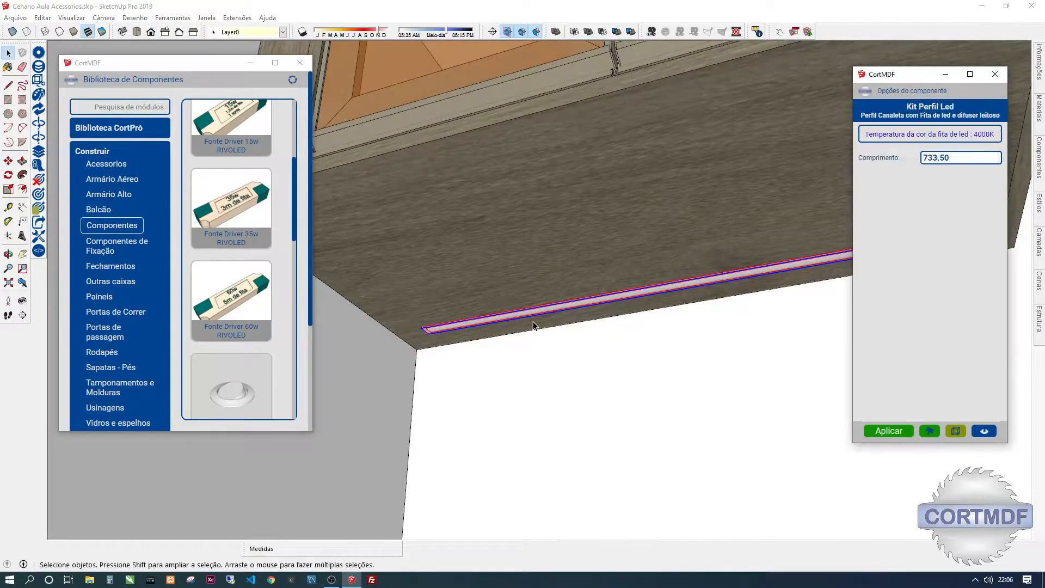
{"action": "middle_click_drag", "start_coordinate": [532, 322], "coordinate": [547, 329]}
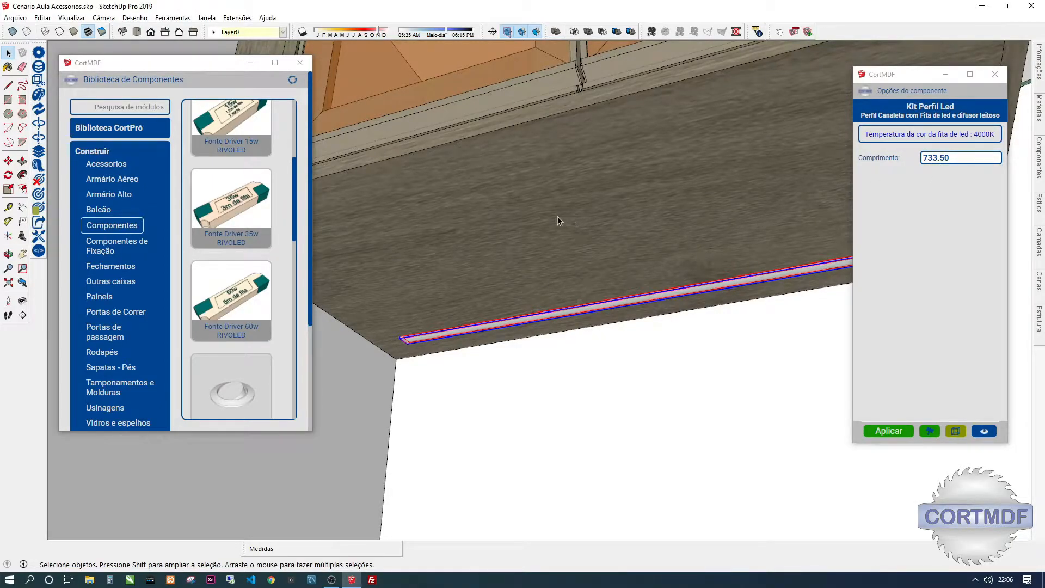
{"action": "scroll", "coordinate": [237, 189], "scroll_direction": "up", "scroll_amount": 1}
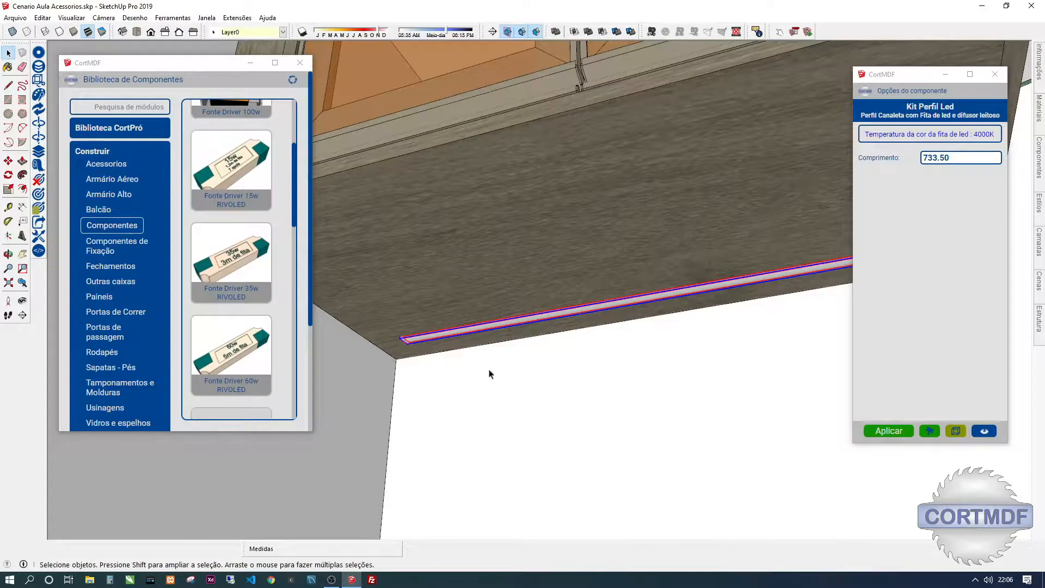
{"action": "scroll", "coordinate": [460, 314], "scroll_direction": "down", "scroll_amount": 3}
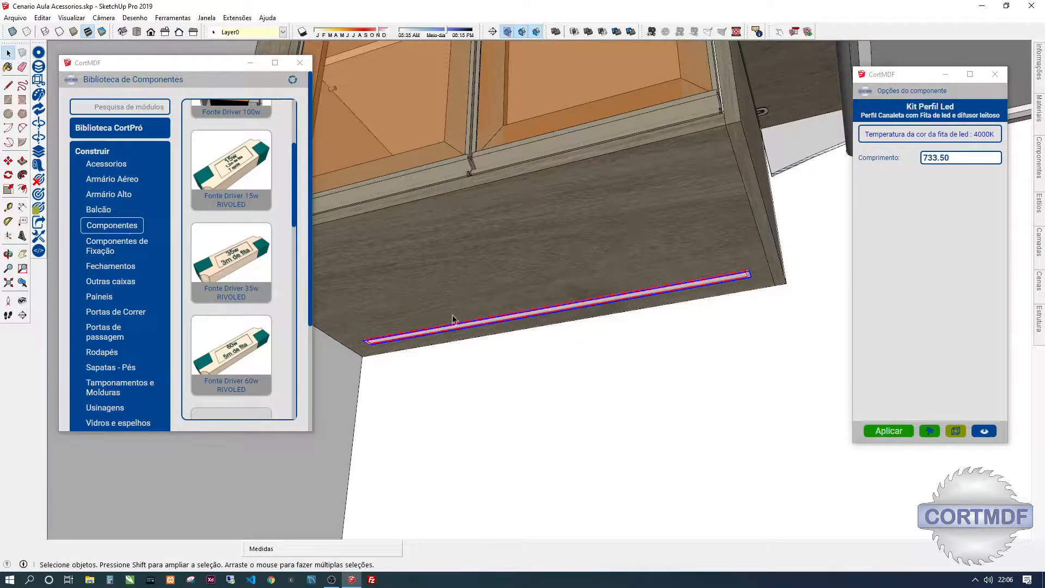
Insert a Fonte Driver 15w RIVOLED in the open area below the upper cabinet.
{"action": "left_click", "coordinate": [231, 170]}
{"action": "middle_click_drag", "start_coordinate": [509, 361], "coordinate": [576, 361]}
{"action": "left_click", "coordinate": [543, 412]}
{"action": "scroll", "coordinate": [544, 429], "scroll_direction": "up", "scroll_amount": 5}
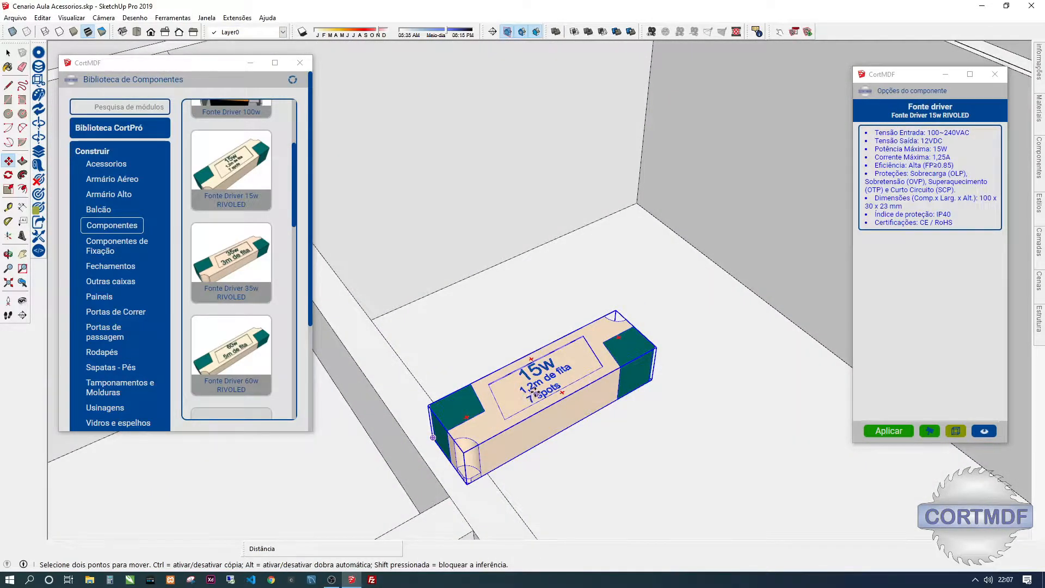
Move the 15w driver about 850 mm up to the upper cabinet's front corner, near the touch switch.
{"action": "middle_click_drag", "start_coordinate": [544, 400], "coordinate": [585, 323]}
{"action": "left_click", "coordinate": [556, 423]}
{"action": "scroll", "coordinate": [555, 372], "scroll_direction": "down", "scroll_amount": 3}
{"action": "middle_click_drag", "start_coordinate": [511, 193], "coordinate": [506, 245]}
{"action": "middle_click_drag", "start_coordinate": [436, 309], "coordinate": [582, 389]}
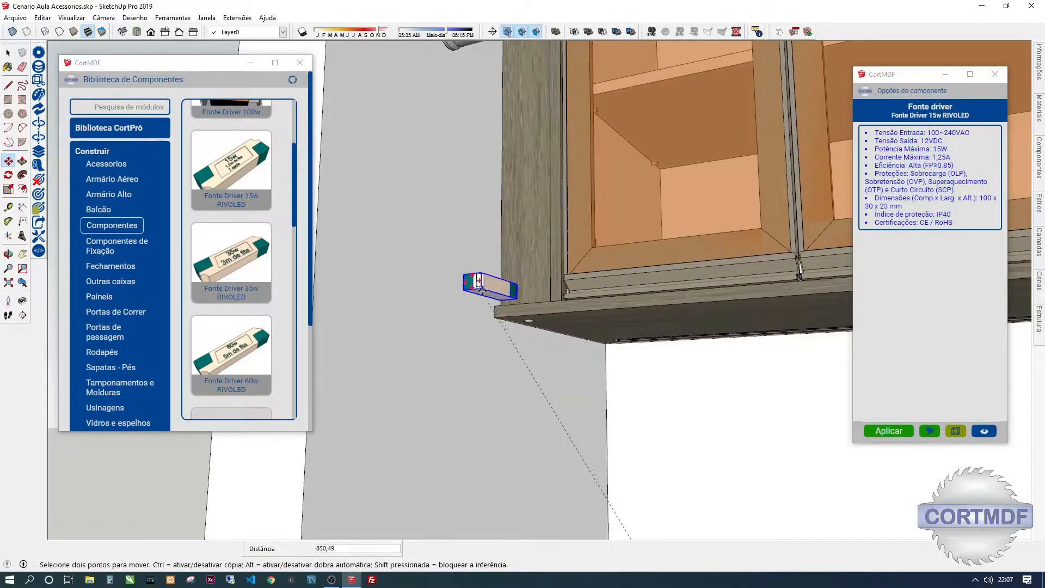
{"action": "left_click", "coordinate": [491, 292]}
{"action": "middle_click_drag", "start_coordinate": [491, 292], "coordinate": [364, 250]}
{"action": "key", "text": "space"}
{"action": "left_click", "coordinate": [457, 314]}
Move the 15w driver about 268 mm onto the cabinet's base panel, next to the LED touch switch.
{"action": "scroll", "coordinate": [653, 332], "scroll_direction": "up", "scroll_amount": 2}
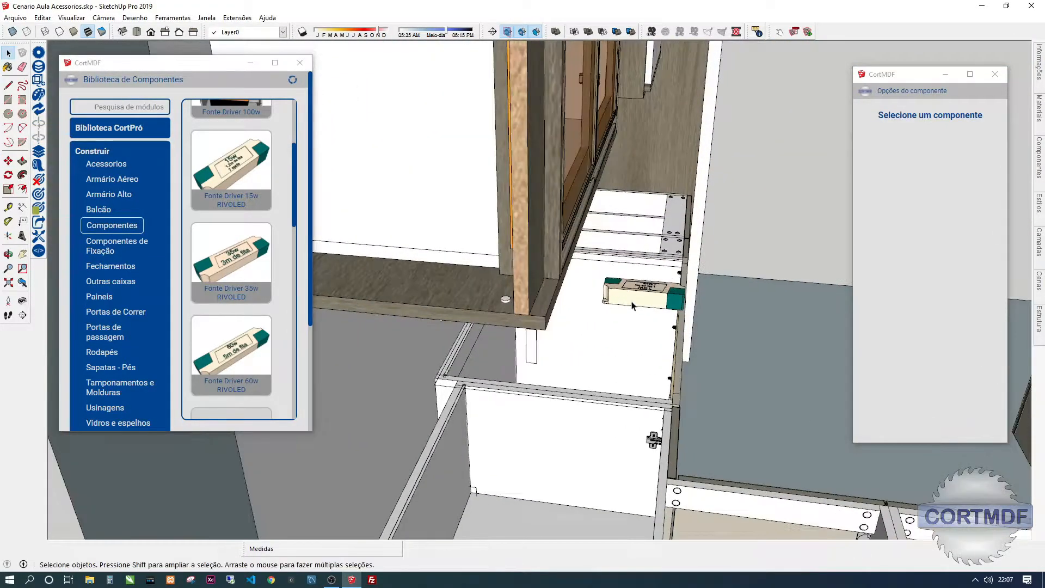
{"action": "left_click", "coordinate": [636, 304]}
{"action": "scroll", "coordinate": [636, 304], "scroll_direction": "up", "scroll_amount": 2}
{"action": "scroll", "coordinate": [636, 305], "scroll_direction": "up", "scroll_amount": 1}
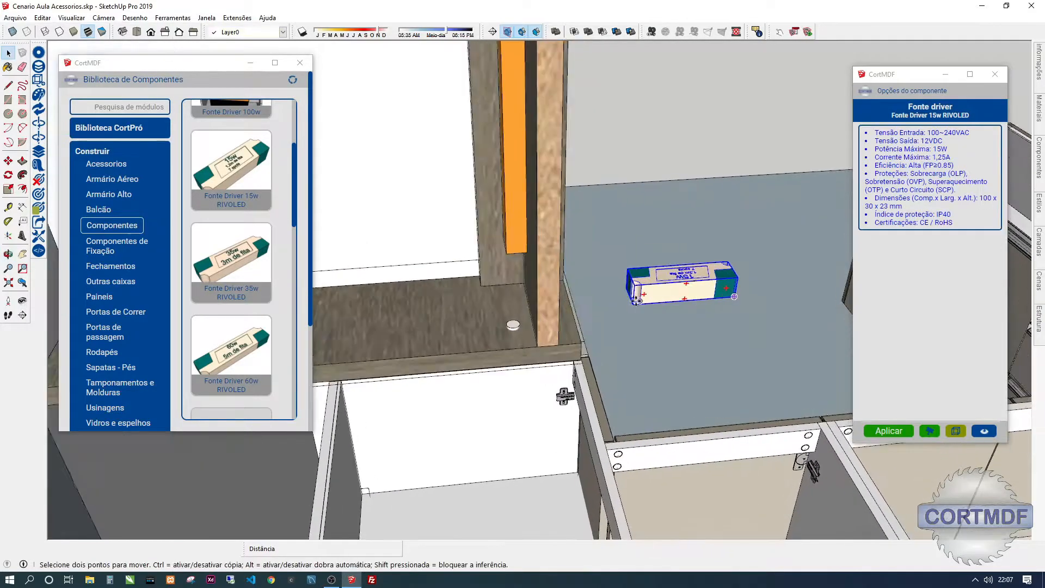
{"action": "key", "text": "m"}
{"action": "left_click", "coordinate": [634, 305]}
{"action": "scroll", "coordinate": [604, 308], "scroll_direction": "down", "scroll_amount": 4}
{"action": "middle_click_drag", "start_coordinate": [553, 313], "coordinate": [718, 316], "text": "shift"}
{"action": "left_click", "coordinate": [645, 302]}
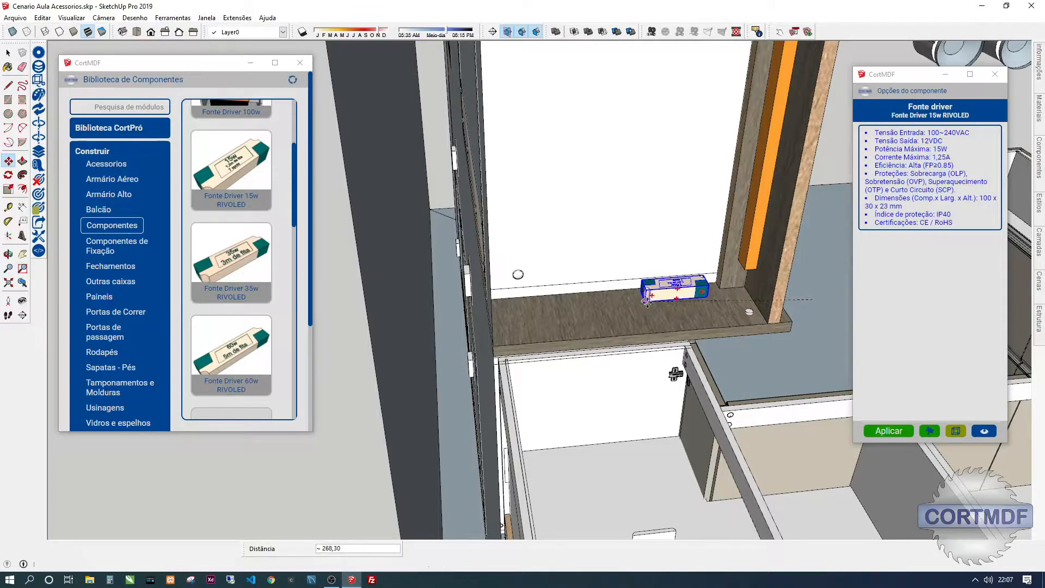
Examine the driver's position and the recessed end of the LED profile in the base panel using X-ray view.
{"action": "scroll", "coordinate": [647, 299], "scroll_direction": "up", "scroll_amount": 3}
{"action": "middle_click_drag", "start_coordinate": [600, 301], "coordinate": [598, 360]}
{"action": "key", "text": "m"}
{"action": "middle_click_drag", "start_coordinate": [675, 379], "coordinate": [469, 142]}
{"action": "scroll", "coordinate": [458, 153], "scroll_direction": "up", "scroll_amount": 6}
{"action": "scroll", "coordinate": [465, 174], "scroll_direction": "down", "scroll_amount": 3}
{"action": "middle_click_drag", "start_coordinate": [478, 205], "coordinate": [504, 384]}
{"action": "key", "text": "x"}
{"action": "scroll", "coordinate": [508, 288], "scroll_direction": "up", "scroll_amount": 4}
{"action": "middle_click_drag", "start_coordinate": [508, 289], "coordinate": [658, 325]}
{"action": "scroll", "coordinate": [507, 268], "scroll_direction": "down", "scroll_amount": 4}
{"action": "key", "text": "x"}
{"action": "scroll", "coordinate": [660, 323], "scroll_direction": "up", "scroll_amount": 2}
{"action": "middle_click_drag", "start_coordinate": [544, 297], "coordinate": [795, 275], "text": "shift"}
{"action": "scroll", "coordinate": [513, 229], "scroll_direction": "up", "scroll_amount": 3}
{"action": "key", "text": "x"}
{"action": "scroll", "coordinate": [585, 265], "scroll_direction": "up", "scroll_amount": 3}
{"action": "scroll", "coordinate": [587, 266], "scroll_direction": "down", "scroll_amount": 3}
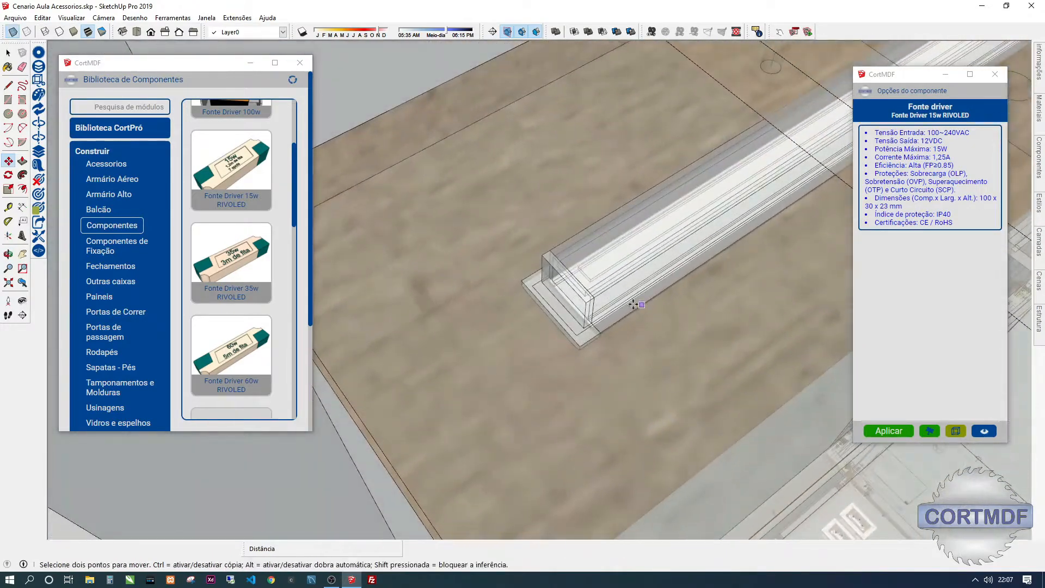
Insert a Furo Avulso from the Usinagens category on the upper face of the base panel, near the LED profile's end.
{"action": "scroll", "coordinate": [118, 266], "scroll_direction": "down", "scroll_amount": 3}
{"action": "left_click", "coordinate": [111, 260]}
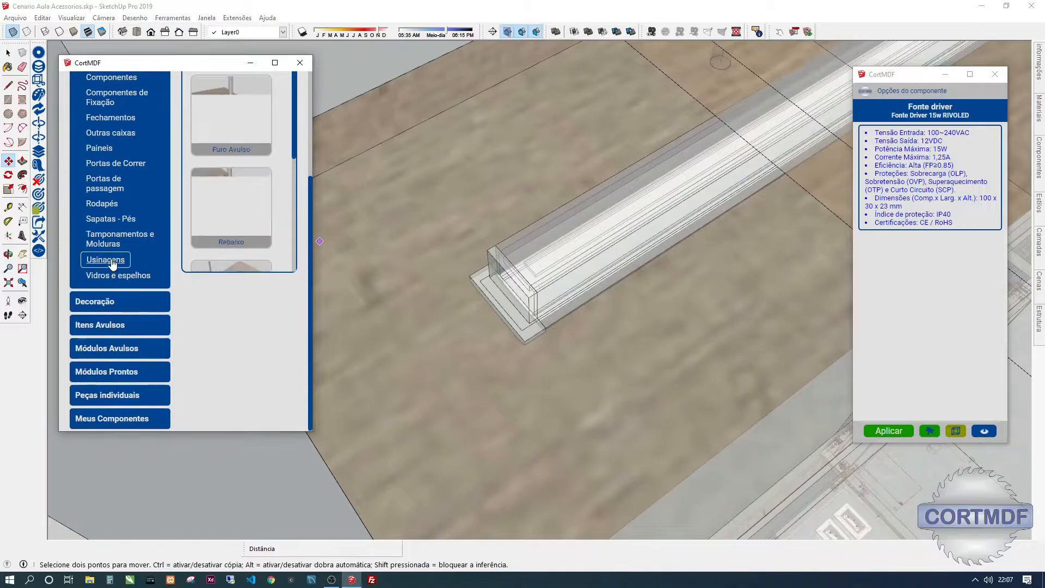
{"action": "scroll", "coordinate": [218, 210], "scroll_direction": "down", "scroll_amount": 3}
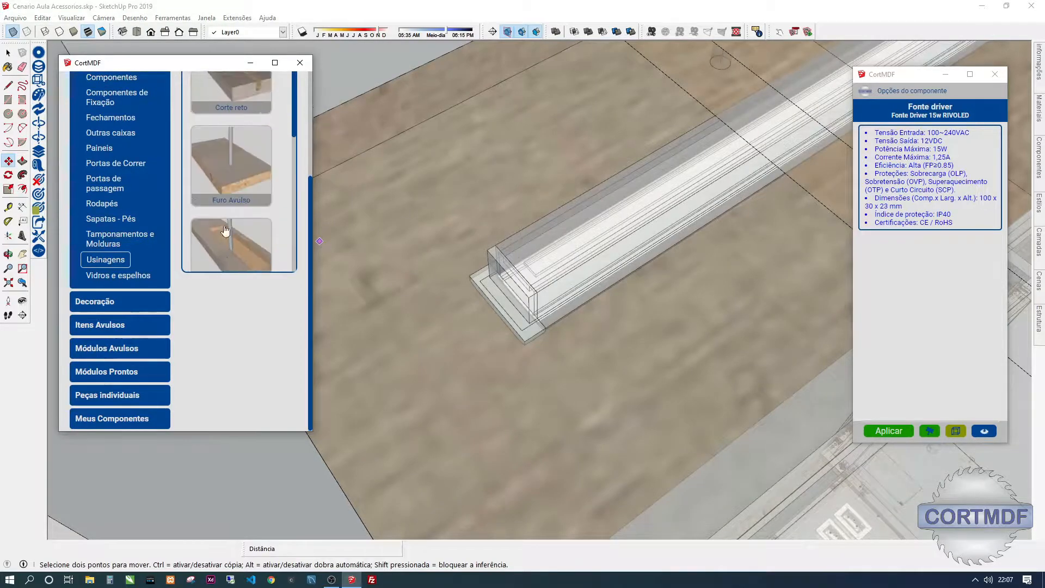
{"action": "left_click", "coordinate": [231, 173]}
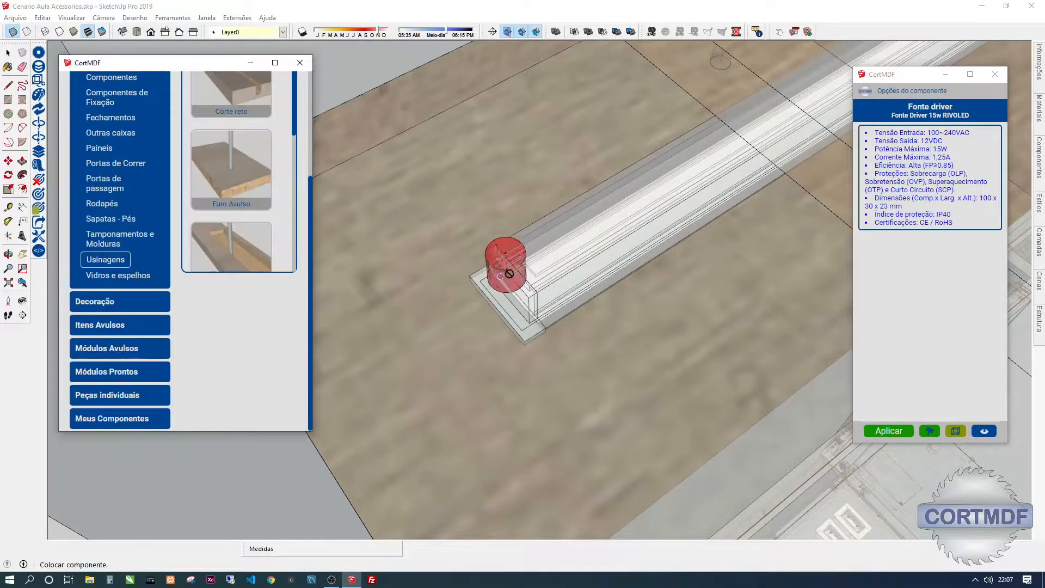
{"action": "middle_click_drag", "start_coordinate": [468, 267], "coordinate": [611, 267]}
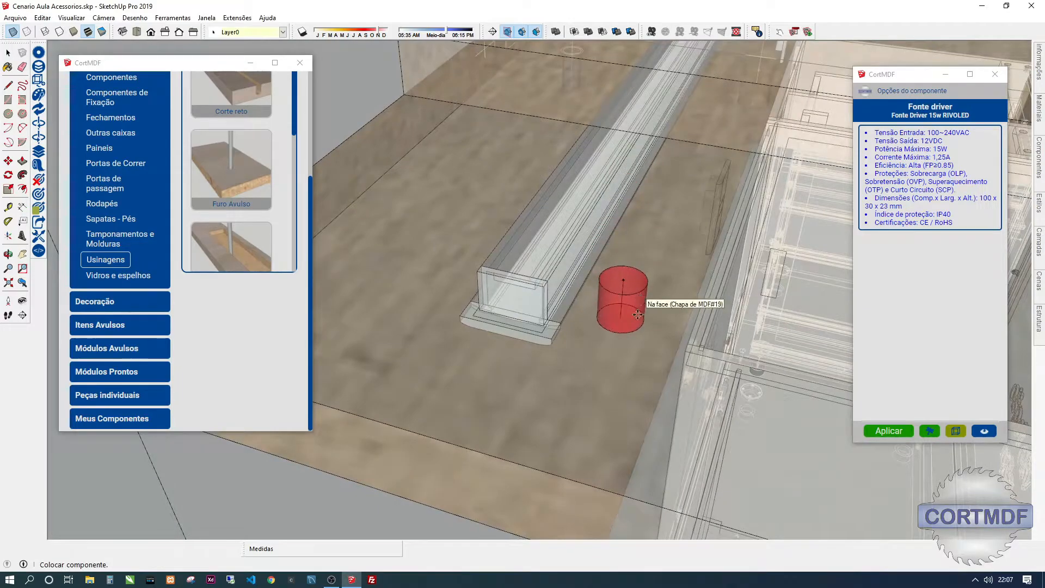
{"action": "scroll", "coordinate": [640, 298], "scroll_direction": "up", "scroll_amount": 5}
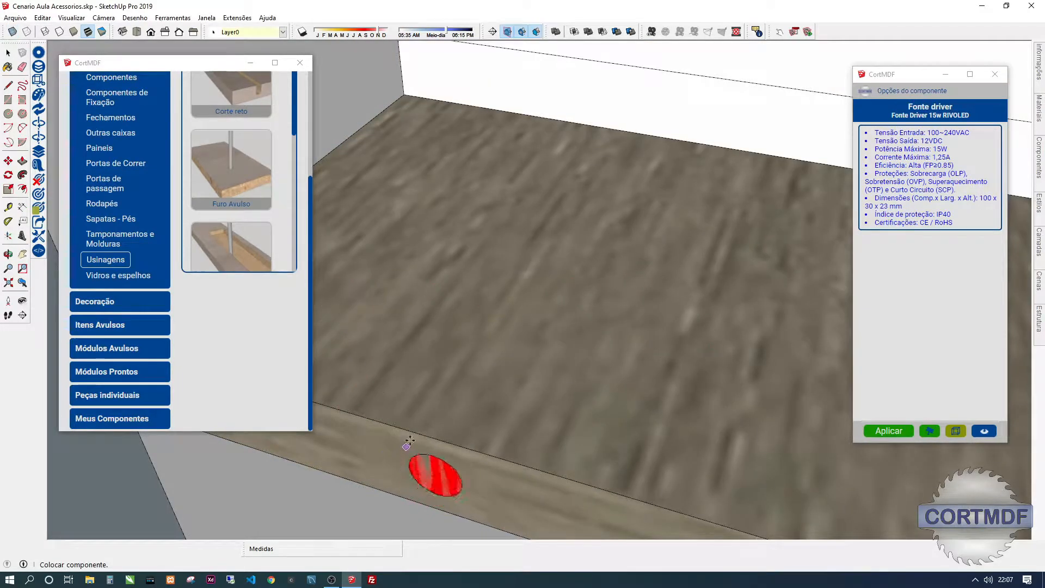
{"action": "left_click", "coordinate": [583, 329]}
With X-ray view on, move the loose hole onto the end of the recessed LED profile in the base panel.
{"action": "middle_click_drag", "start_coordinate": [616, 326], "coordinate": [669, 536]}
{"action": "key", "text": "x"}
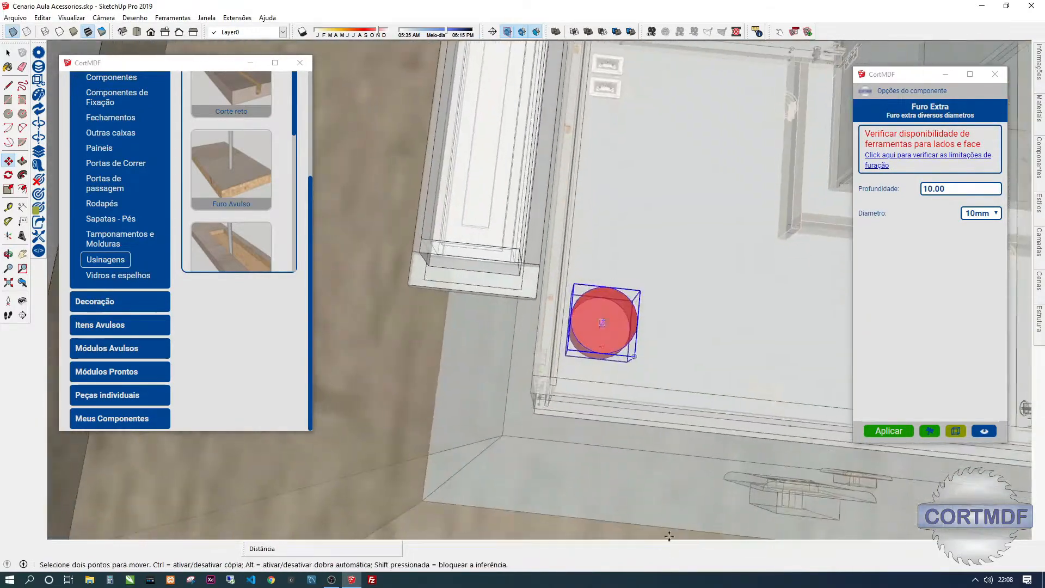
{"action": "left_click", "coordinate": [643, 274]}
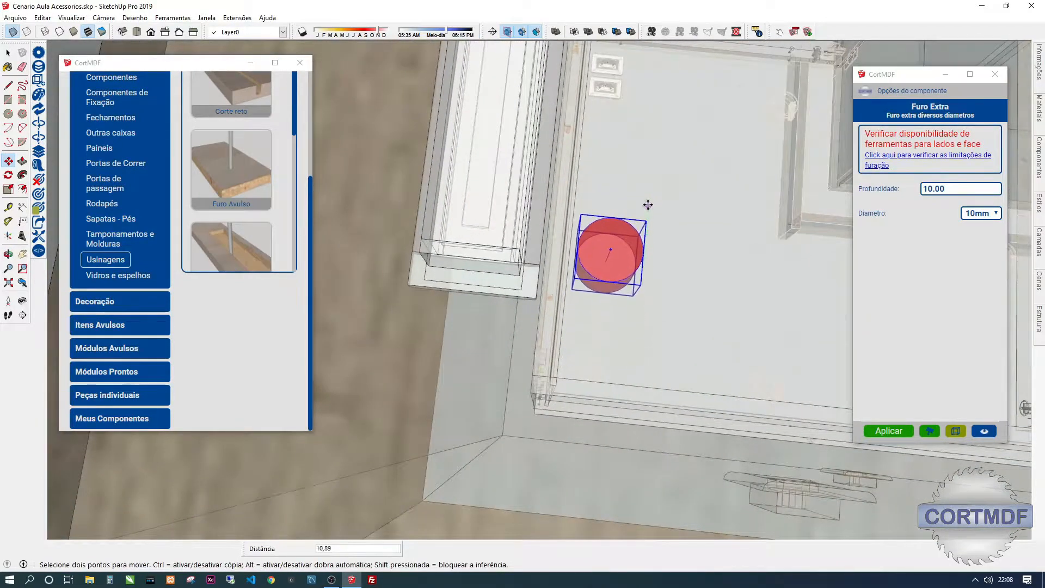
{"action": "left_click", "coordinate": [529, 180]}
{"action": "middle_click_drag", "start_coordinate": [531, 181], "coordinate": [408, 247]}
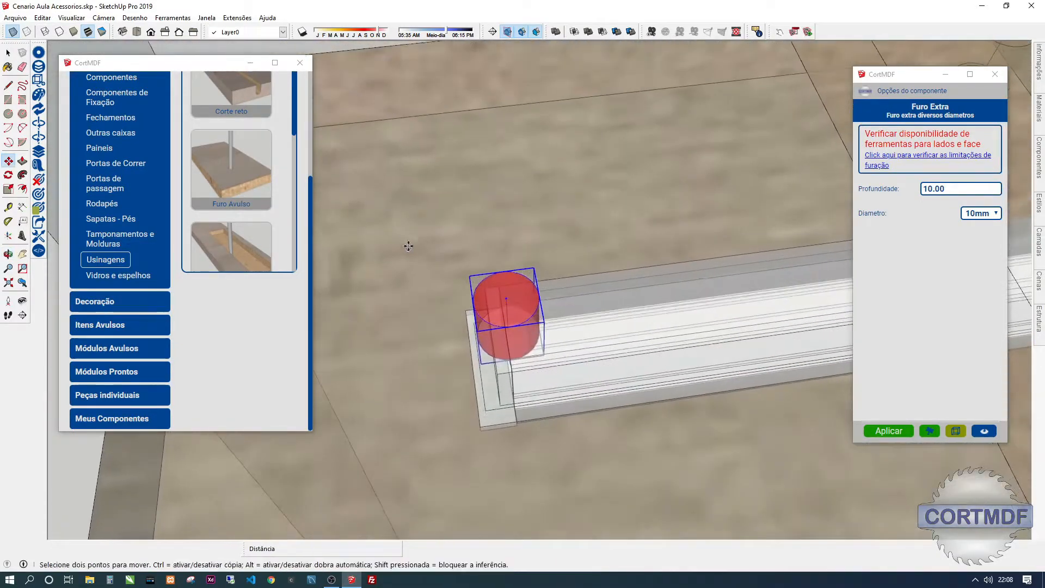
{"action": "middle_click_drag", "start_coordinate": [504, 302], "coordinate": [518, 282]}
{"action": "left_click", "coordinate": [500, 229]}
{"action": "left_click", "coordinate": [514, 229]}
Choose 10mm as the diameter of the hole above the LED profile's end and close its component options.
{"action": "middle_click_drag", "start_coordinate": [516, 408], "coordinate": [710, 291]}
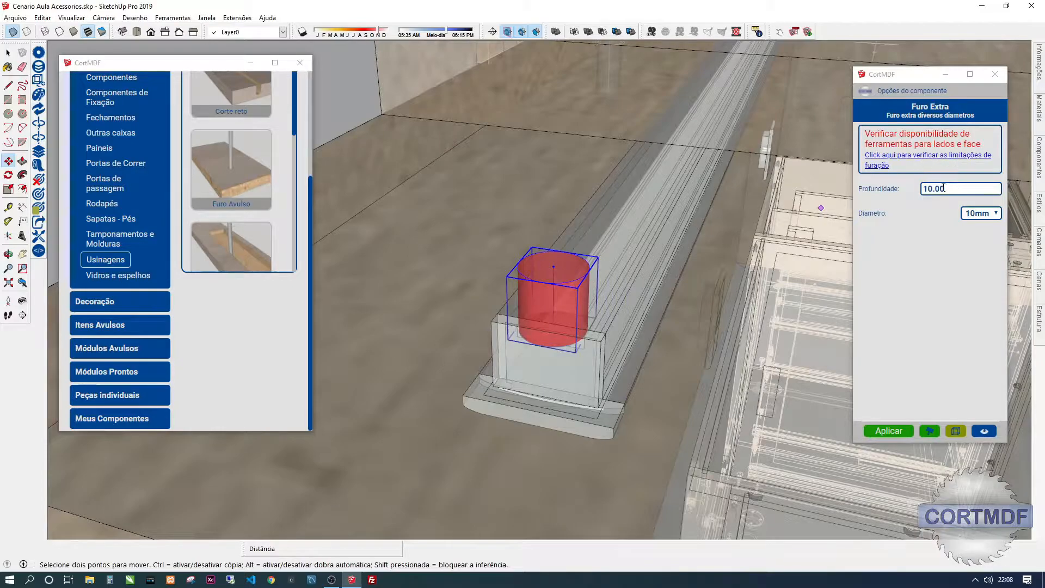
{"action": "middle_click_drag", "start_coordinate": [621, 320], "coordinate": [546, 328]}
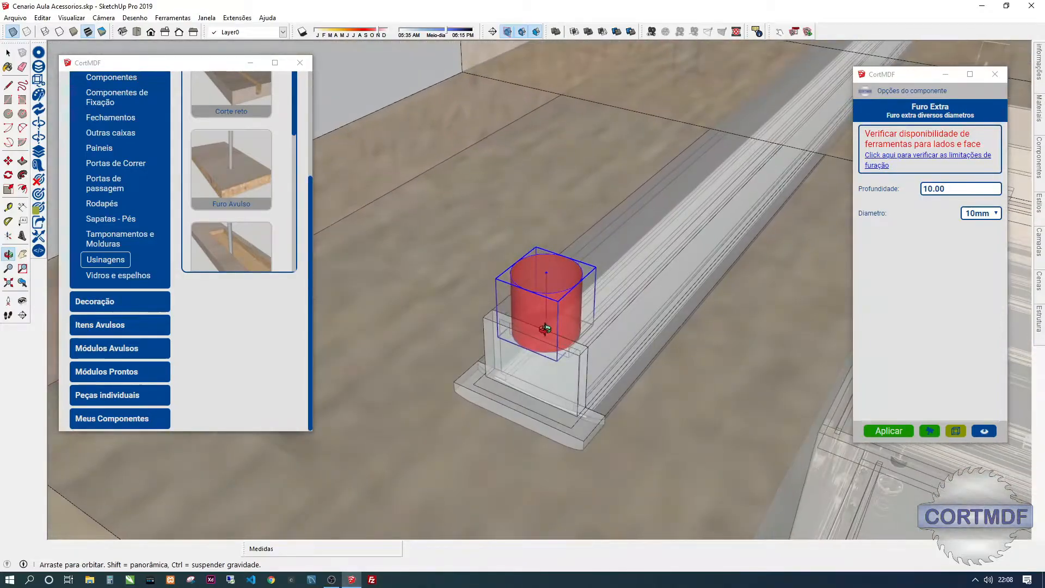
{"action": "left_click", "coordinate": [972, 215]}
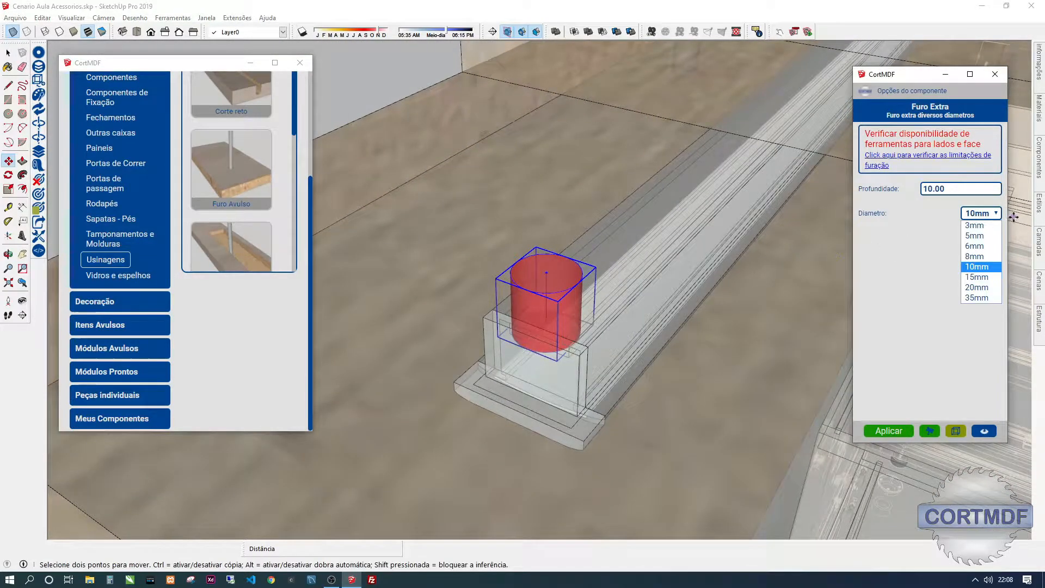
{"action": "left_click", "coordinate": [983, 268]}
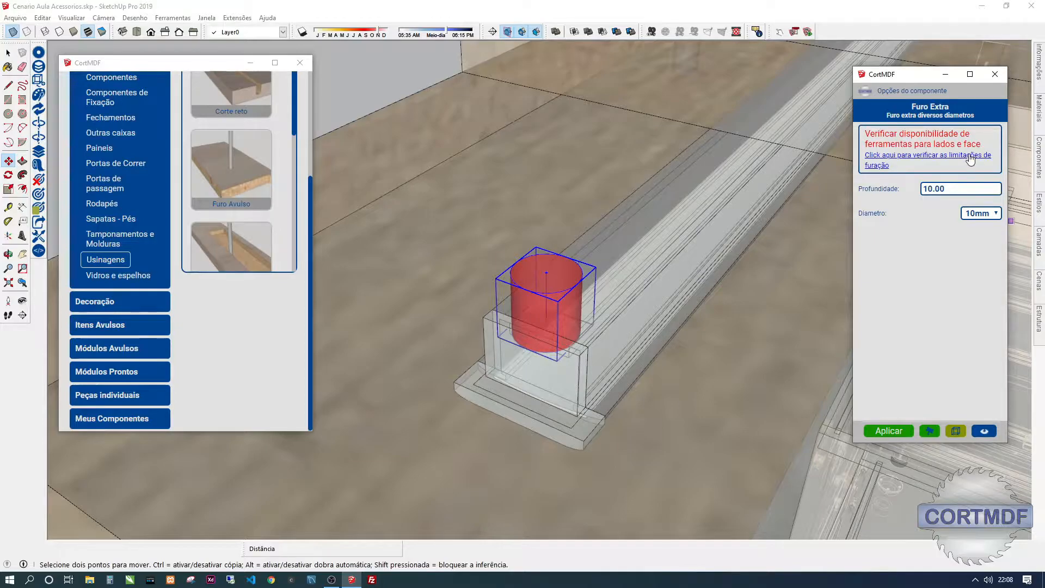
{"action": "scroll", "coordinate": [647, 218], "scroll_direction": "down", "scroll_amount": 6}
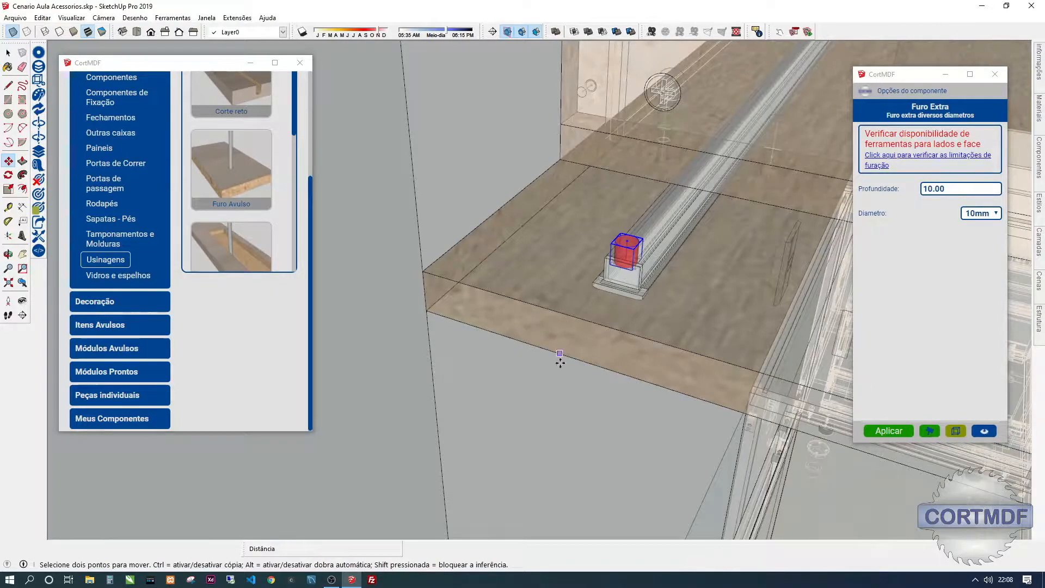
{"action": "scroll", "coordinate": [644, 251], "scroll_direction": "up", "scroll_amount": 4}
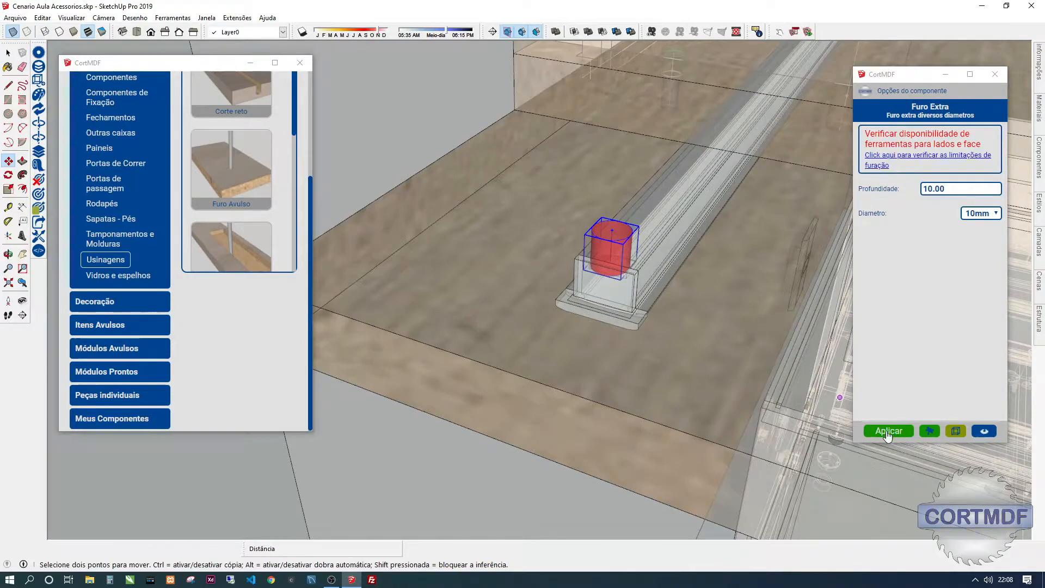
{"action": "left_click", "coordinate": [995, 74]}
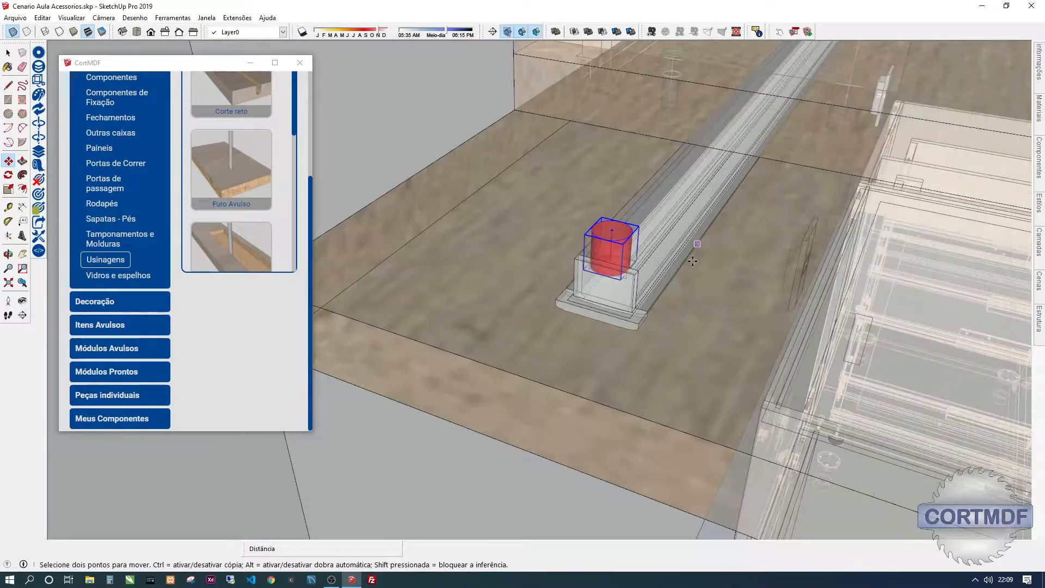
Turn off X-ray view and examine the hole on the panel's upper face, the LED profile underneath and the 15w driver.
{"action": "key", "text": "x"}
{"action": "scroll", "coordinate": [672, 280], "scroll_direction": "down", "scroll_amount": 3}
{"action": "middle_click_drag", "start_coordinate": [599, 329], "coordinate": [644, 370]}
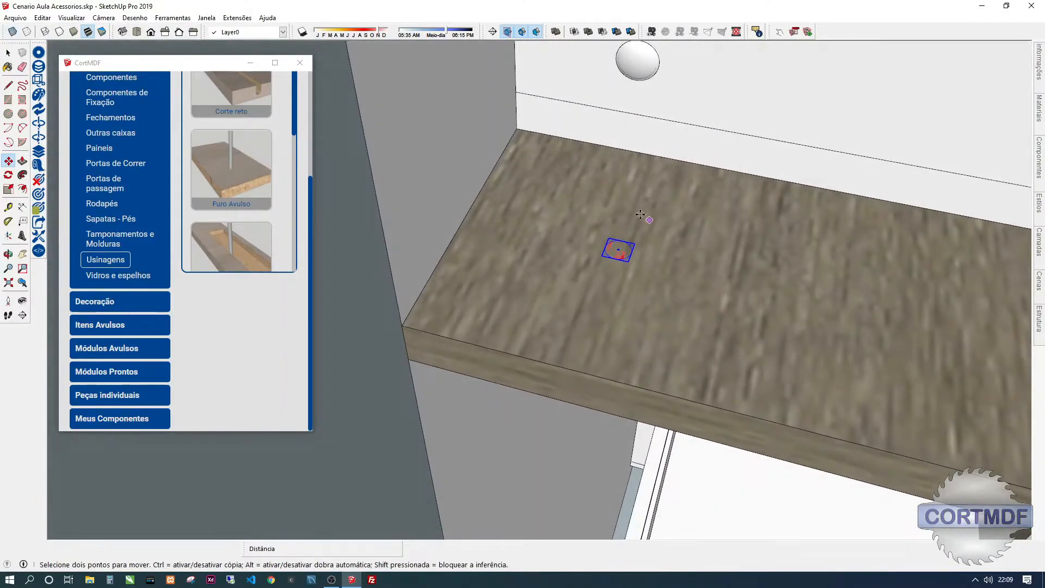
{"action": "middle_click_drag", "start_coordinate": [677, 301], "coordinate": [668, 276]}
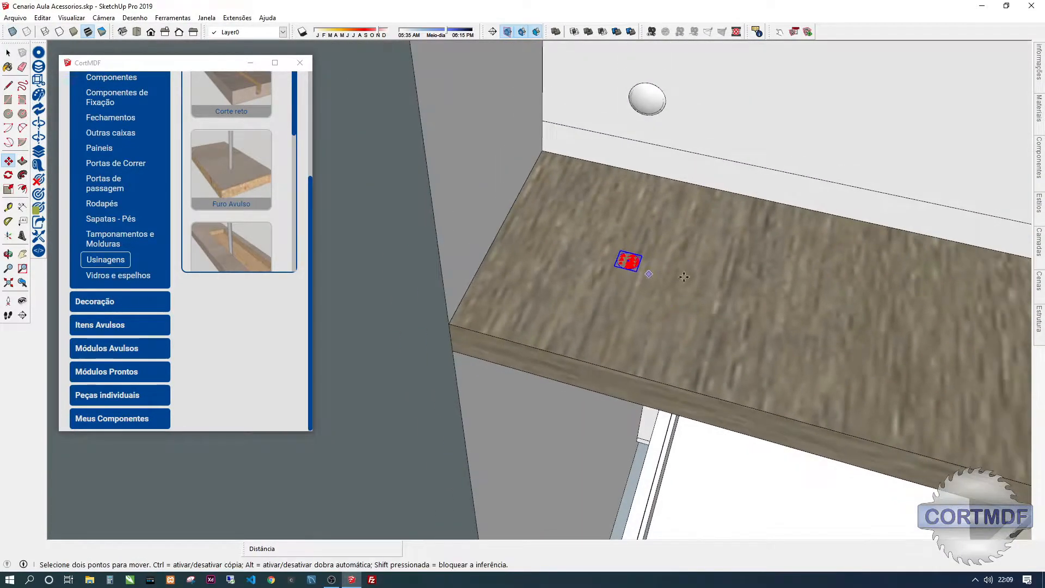
{"action": "middle_click_drag", "start_coordinate": [700, 325], "coordinate": [587, 89]}
{"action": "middle_click_drag", "start_coordinate": [493, 78], "coordinate": [491, 74]}
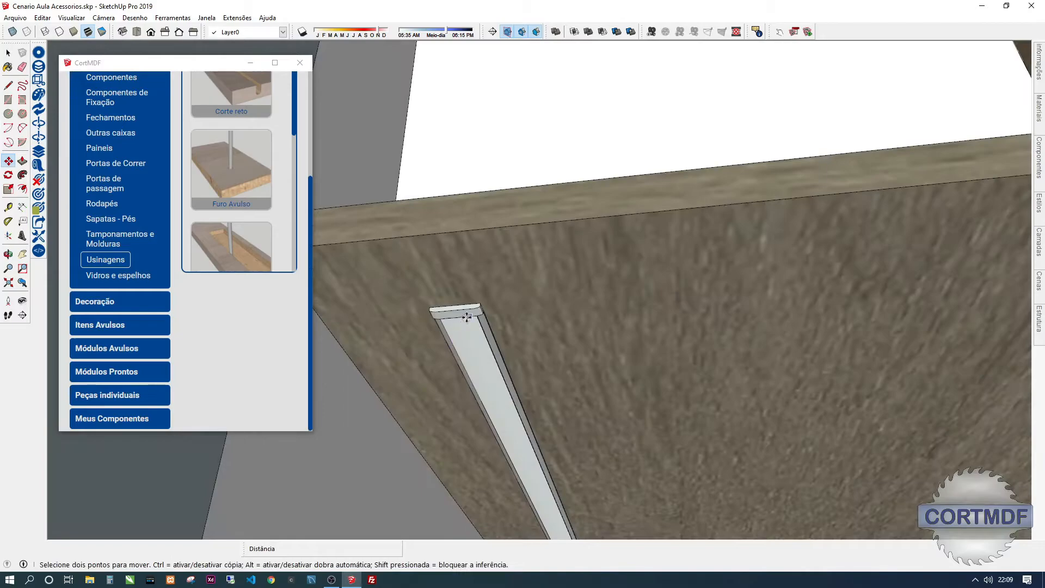
{"action": "scroll", "coordinate": [467, 320], "scroll_direction": "down", "scroll_amount": 3}
{"action": "middle_click_drag", "start_coordinate": [467, 319], "coordinate": [621, 487]}
{"action": "scroll", "coordinate": [593, 207], "scroll_direction": "down", "scroll_amount": 5}
{"action": "middle_click_drag", "start_coordinate": [569, 207], "coordinate": [551, 335]}
{"action": "scroll", "coordinate": [563, 369], "scroll_direction": "up", "scroll_amount": 6}
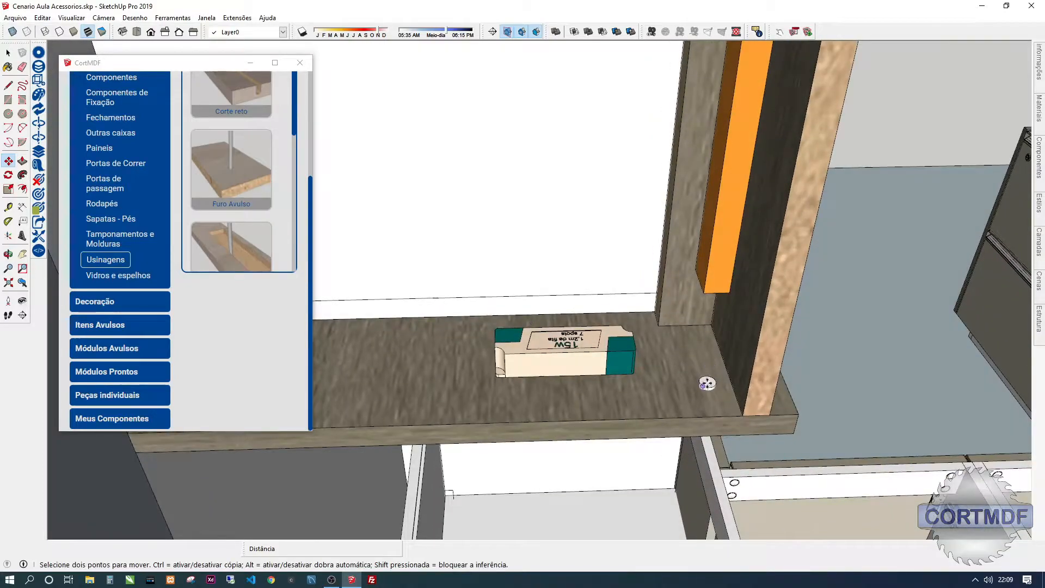
Examine the shelves around the range hood and the side panels of the neighbouring upper cabinets.
{"action": "scroll", "coordinate": [707, 389], "scroll_direction": "down", "scroll_amount": 3}
{"action": "middle_click_drag", "start_coordinate": [551, 348], "coordinate": [578, 217]}
{"action": "middle_click_drag", "start_coordinate": [578, 273], "coordinate": [615, 254]}
{"action": "scroll", "coordinate": [618, 313], "scroll_direction": "down", "scroll_amount": 1}
{"action": "scroll", "coordinate": [562, 315], "scroll_direction": "down", "scroll_amount": 2}
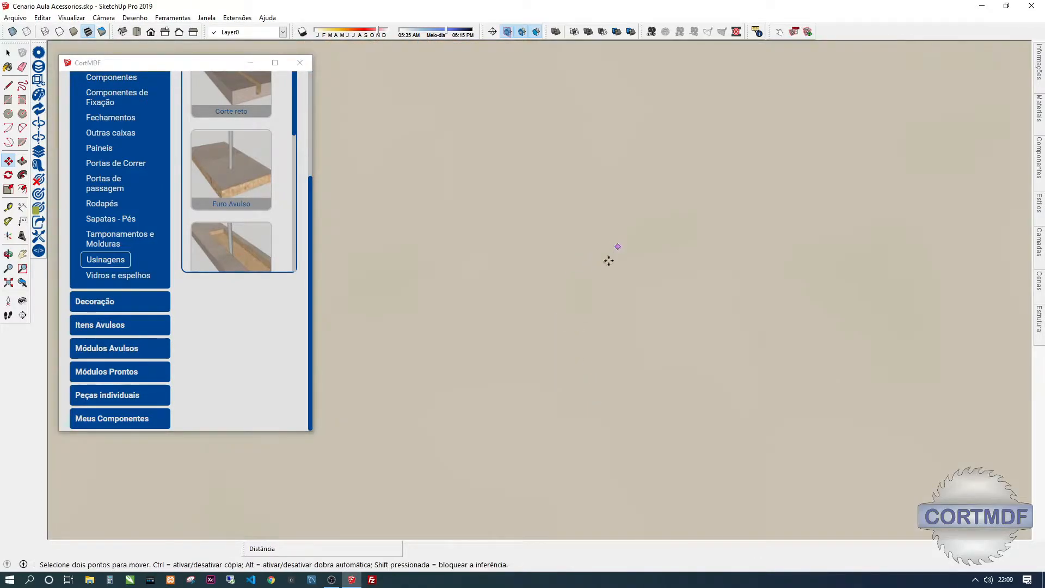
{"action": "middle_click_drag", "start_coordinate": [469, 430], "coordinate": [433, 389]}
{"action": "scroll", "coordinate": [434, 390], "scroll_direction": "down", "scroll_amount": 5}
{"action": "middle_click_drag", "start_coordinate": [669, 353], "coordinate": [613, 182]}
{"action": "scroll", "coordinate": [552, 313], "scroll_direction": "up", "scroll_amount": 4}
{"action": "middle_click_drag", "start_coordinate": [641, 217], "coordinate": [558, 254]}
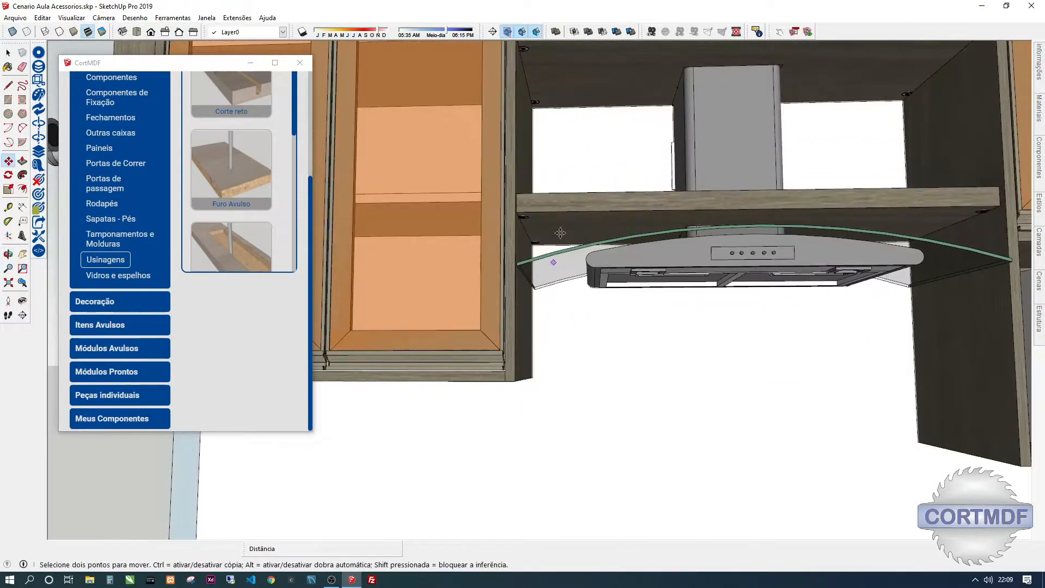
{"action": "middle_click_drag", "start_coordinate": [663, 289], "coordinate": [940, 277]}
{"action": "scroll", "coordinate": [839, 293], "scroll_direction": "down", "scroll_amount": 2}
{"action": "middle_click_drag", "start_coordinate": [823, 282], "coordinate": [647, 149]}
{"action": "scroll", "coordinate": [647, 149], "scroll_direction": "down", "scroll_amount": 2}
{"action": "scroll", "coordinate": [601, 434], "scroll_direction": "down", "scroll_amount": 10}
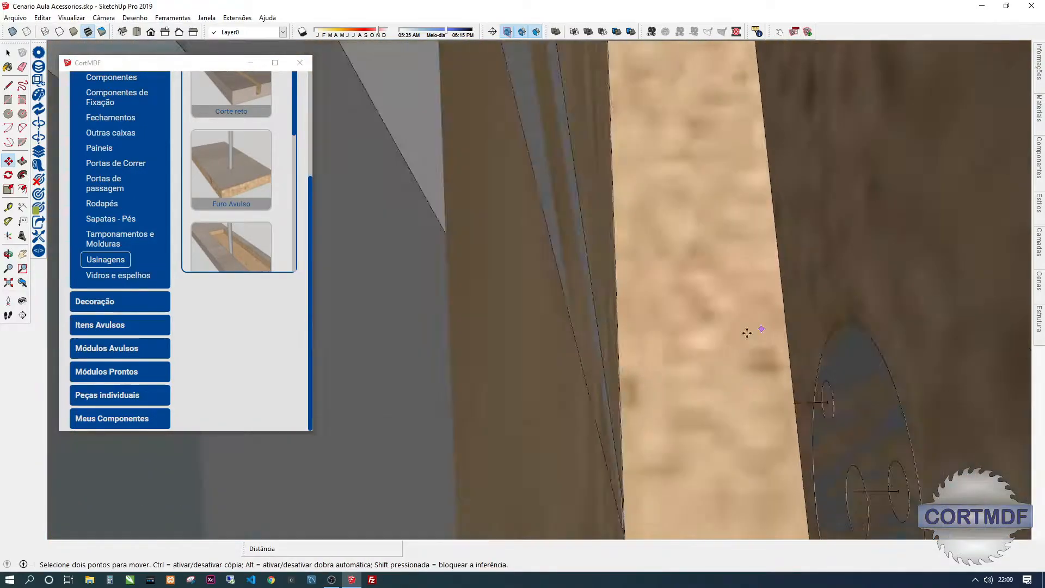
{"action": "scroll", "coordinate": [747, 333], "scroll_direction": "down", "scroll_amount": 3}
{"action": "middle_click_drag", "start_coordinate": [319, 380], "coordinate": [2, 450]}
{"action": "scroll", "coordinate": [446, 178], "scroll_direction": "down", "scroll_amount": 8}
{"action": "scroll", "coordinate": [476, 402], "scroll_direction": "down", "scroll_amount": 4}
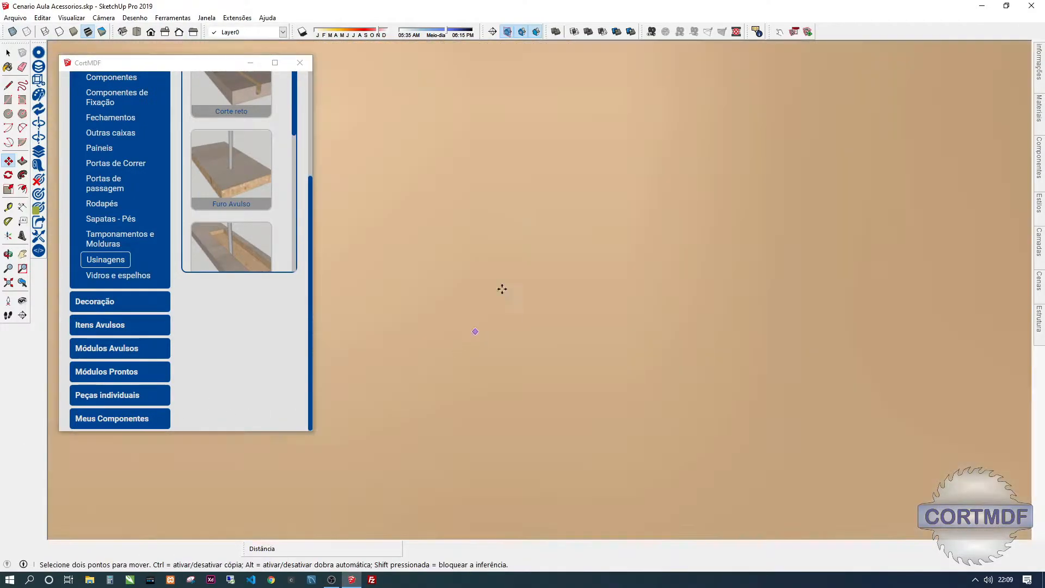
Examine the LED profiles on the undersides of the microwave niche and the glass-door cabinet, including the touch switch.
{"action": "middle_click_drag", "start_coordinate": [506, 287], "coordinate": [24, 404]}
{"action": "middle_click_drag", "start_coordinate": [893, 359], "coordinate": [33, 337], "text": "shift"}
{"action": "middle_click_drag", "start_coordinate": [610, 163], "coordinate": [531, 229], "text": "shift"}
{"action": "middle_click_drag", "start_coordinate": [615, 117], "coordinate": [534, 256], "text": "shift"}
{"action": "scroll", "coordinate": [583, 296], "scroll_direction": "down", "scroll_amount": 5}
{"action": "scroll", "coordinate": [673, 316], "scroll_direction": "up", "scroll_amount": 6}
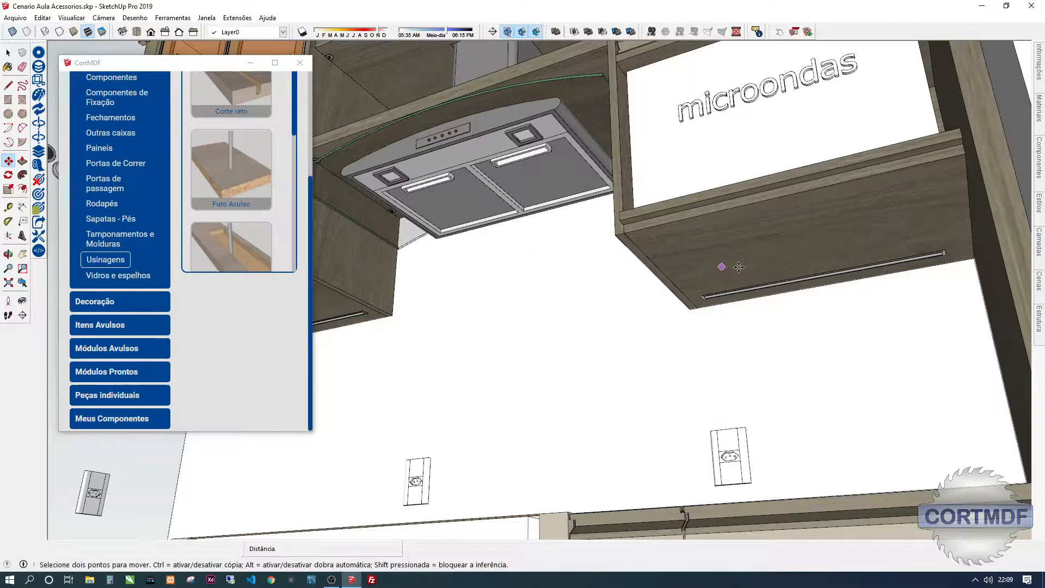
{"action": "scroll", "coordinate": [729, 267], "scroll_direction": "down", "scroll_amount": 2}
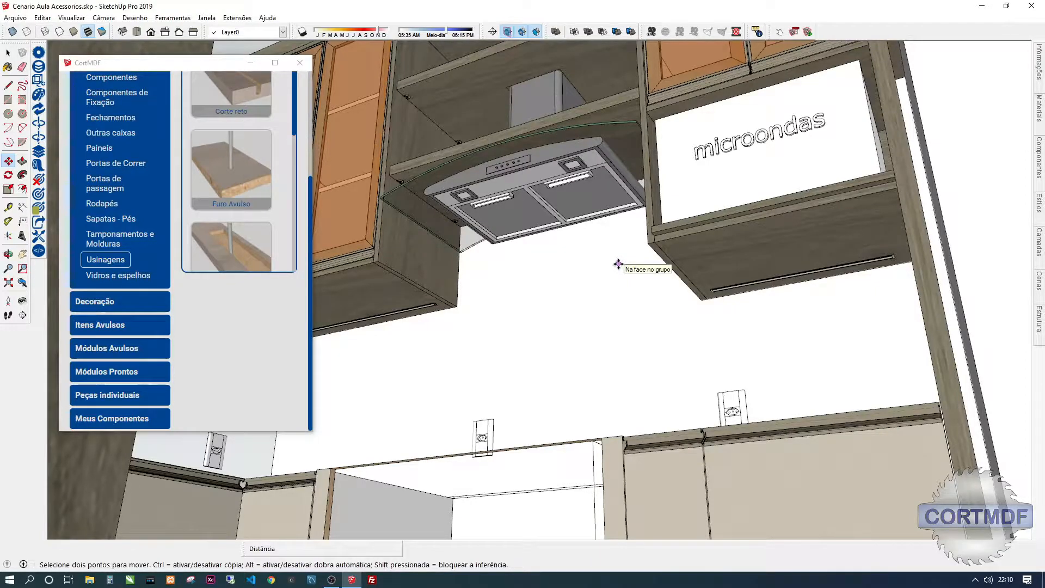
{"action": "middle_click_drag", "start_coordinate": [618, 264], "coordinate": [650, 372]}
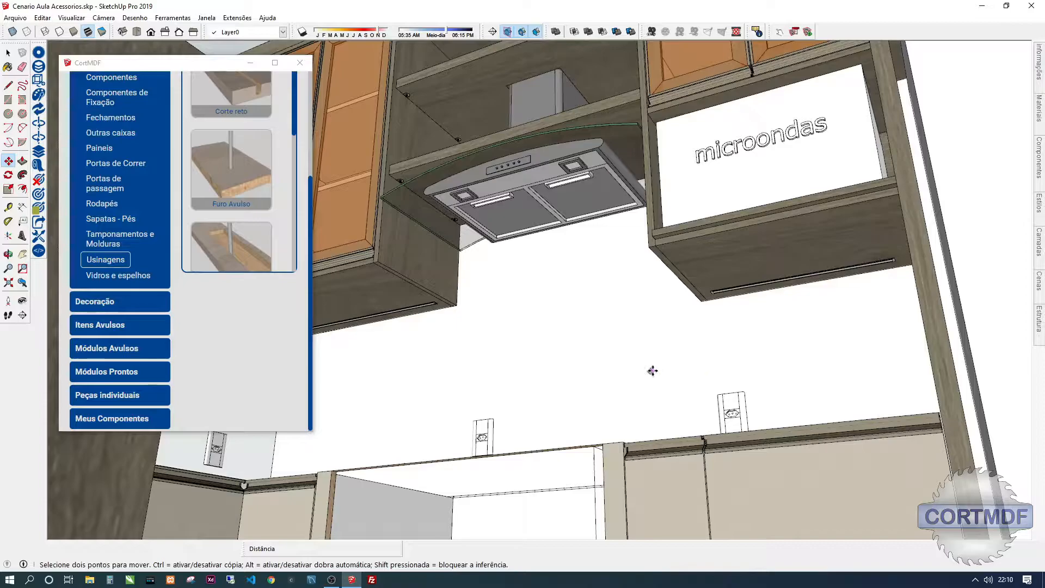
{"action": "middle_click_drag", "start_coordinate": [547, 304], "coordinate": [606, 280]}
{"action": "key", "text": "m"}
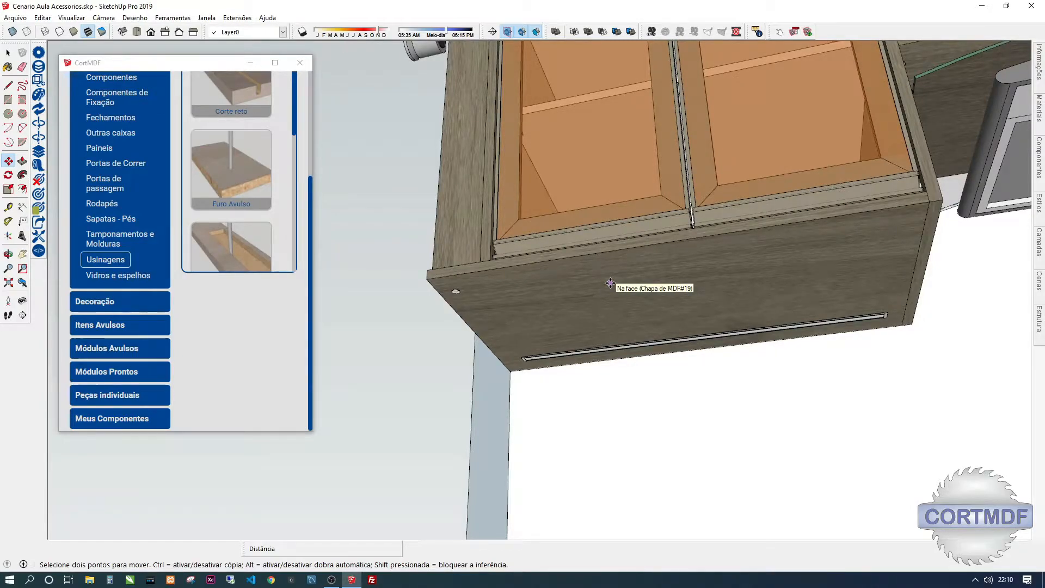
{"action": "key", "text": "d"}
{"action": "left_click", "coordinate": [635, 300]}
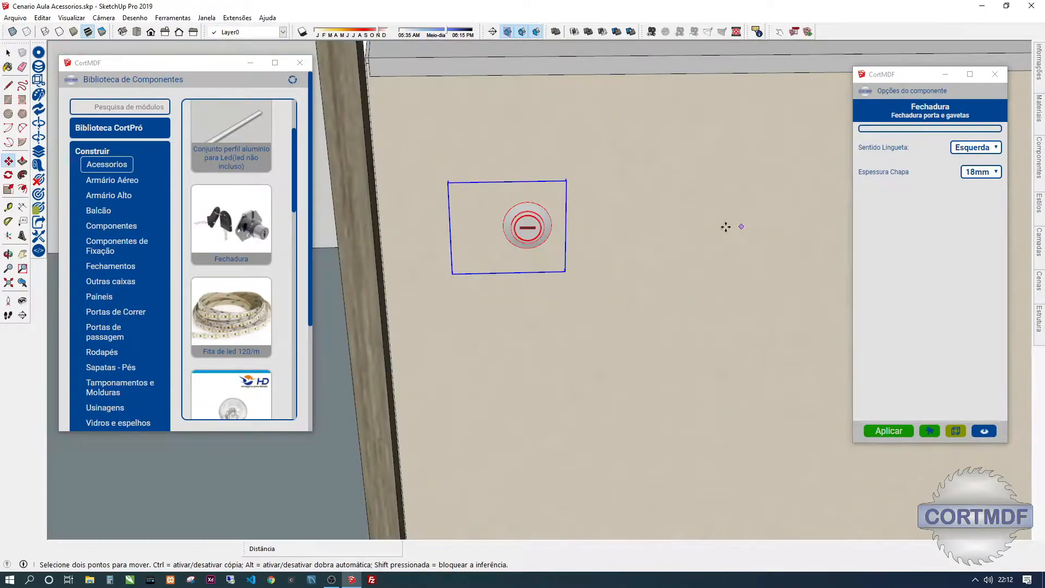
Move the Fechadura about 23.8 mm across the door's inner face, bringing its strike plate to the door's edge.
{"action": "middle_click_drag", "start_coordinate": [725, 227], "coordinate": [391, 252]}
{"action": "scroll", "coordinate": [592, 222], "scroll_direction": "up", "scroll_amount": 6}
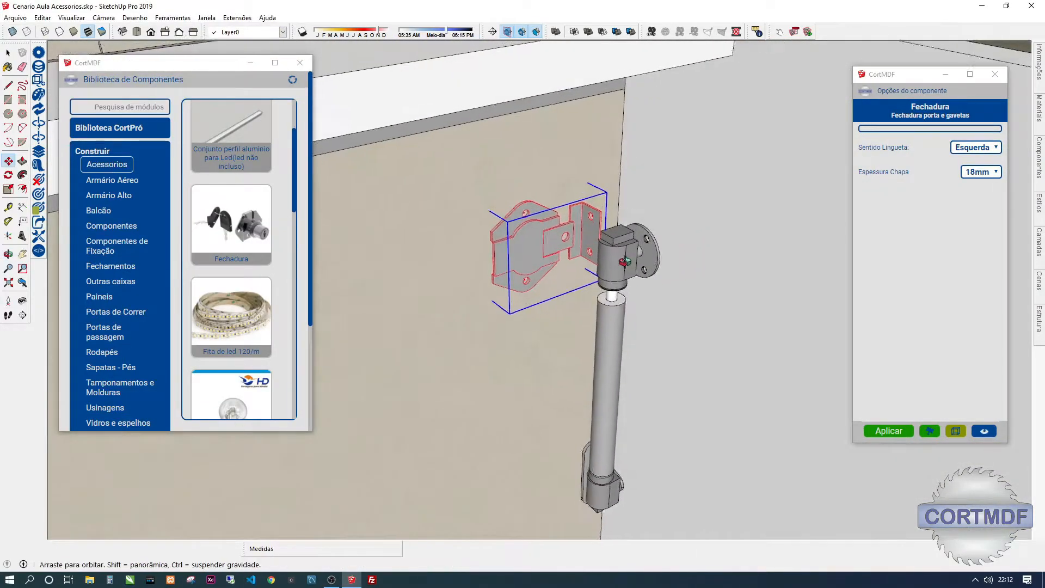
{"action": "left_click", "coordinate": [529, 163]}
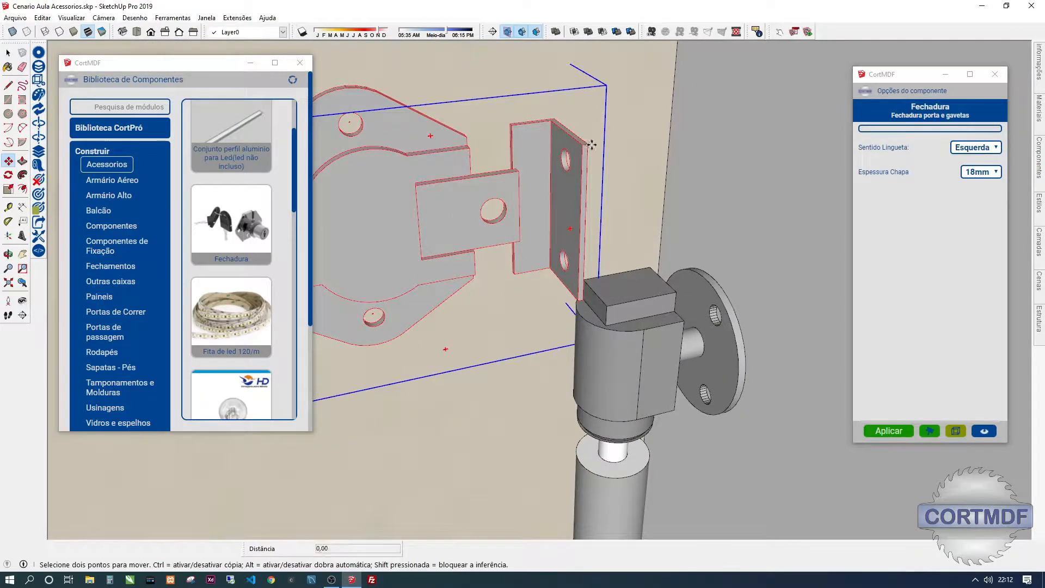
{"action": "left_click", "coordinate": [713, 128]}
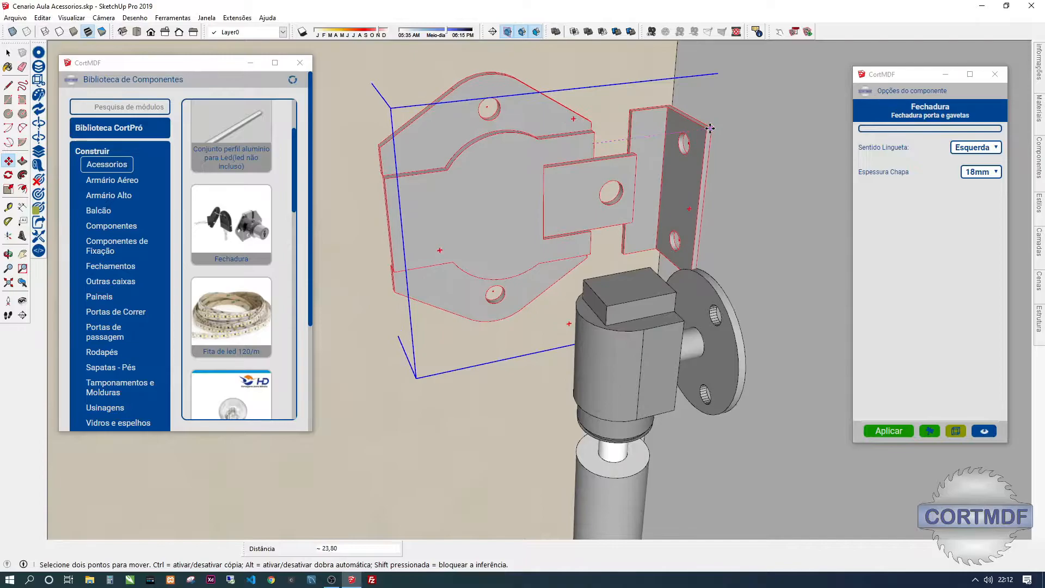
{"action": "scroll", "coordinate": [726, 171], "scroll_direction": "down", "scroll_amount": 1}
Examine the lock's latch and strike plate against the door's edge and the gas strut below.
{"action": "scroll", "coordinate": [634, 164], "scroll_direction": "up", "scroll_amount": 4}
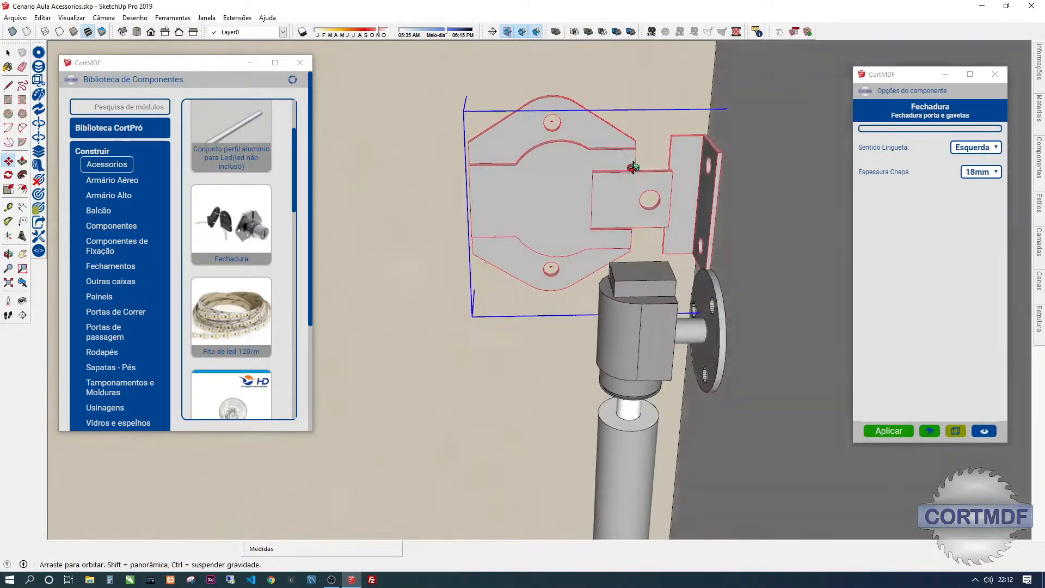
{"action": "middle_click_drag", "start_coordinate": [624, 190], "coordinate": [538, 128]}
{"action": "middle_click_drag", "start_coordinate": [666, 152], "coordinate": [603, 135]}
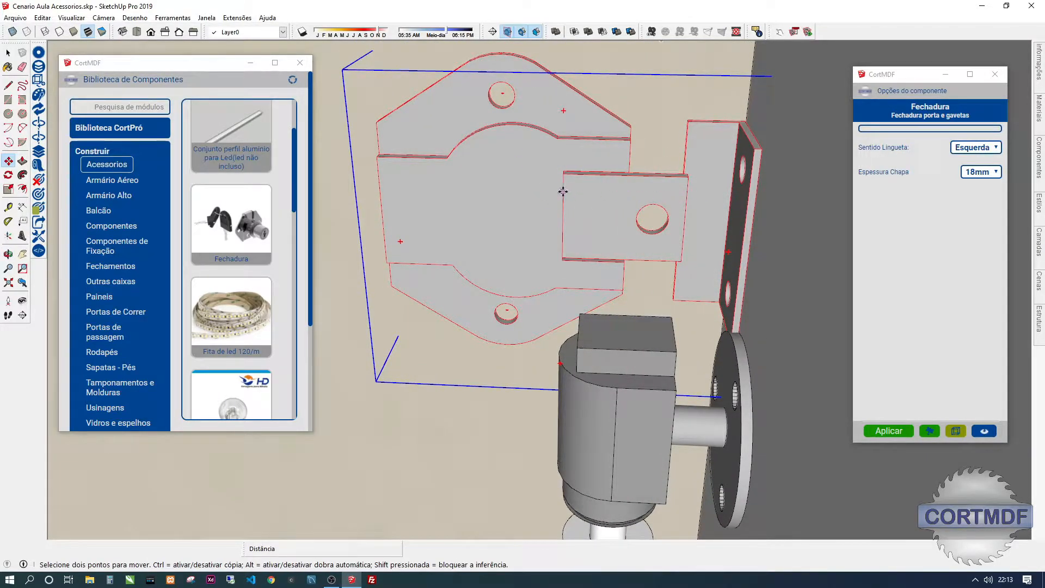
{"action": "middle_click_drag", "start_coordinate": [735, 173], "coordinate": [891, 185]}
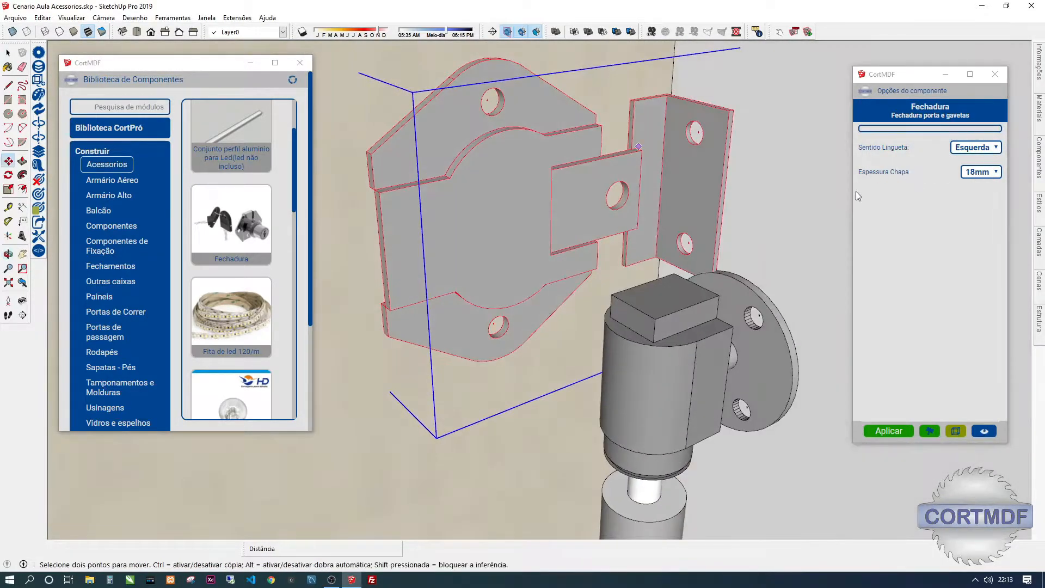
{"action": "scroll", "coordinate": [610, 213], "scroll_direction": "down", "scroll_amount": 2}
{"action": "middle_click_drag", "start_coordinate": [472, 183], "coordinate": [644, 324]}
{"action": "scroll", "coordinate": [644, 217], "scroll_direction": "up", "scroll_amount": 4}
{"action": "scroll", "coordinate": [637, 240], "scroll_direction": "down", "scroll_amount": 2}
{"action": "middle_click_drag", "start_coordinate": [626, 272], "coordinate": [588, 218]}
{"action": "middle_click_drag", "start_coordinate": [587, 261], "coordinate": [545, 289]}
Move the lock about 21.3 mm up the door's inner face, above the gas strut's upper bracket.
{"action": "scroll", "coordinate": [638, 230], "scroll_direction": "down", "scroll_amount": 2}
{"action": "left_click", "coordinate": [502, 300]}
{"action": "left_click", "coordinate": [502, 237]}
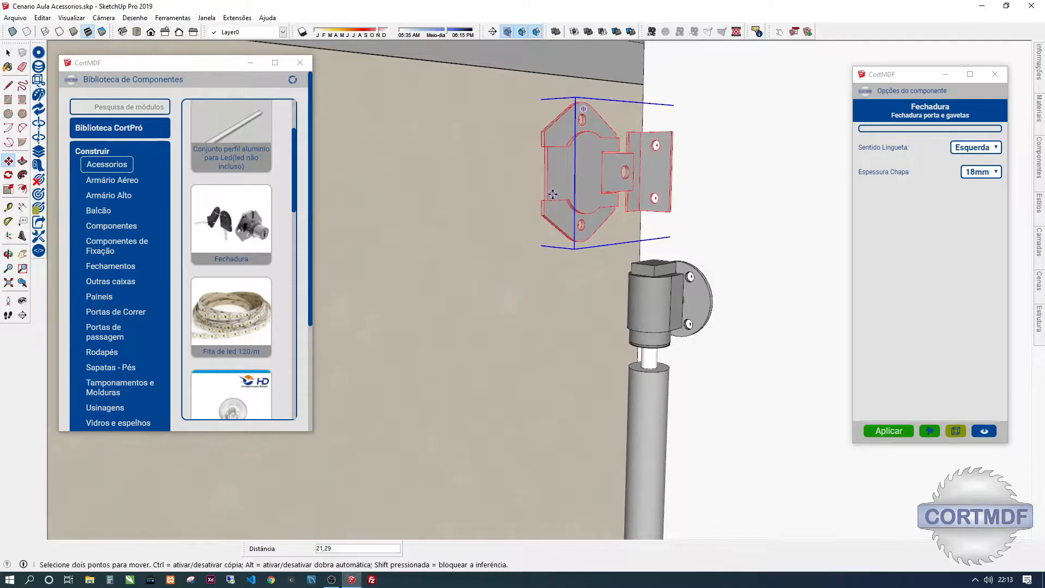
Examine the lock on both faces of the tilting door, including its key cylinder on the front.
{"action": "mouse_move", "coordinate": [650, 165]}
{"action": "middle_mouse_down"}
{"action": "mouse_move", "coordinate": [616, 173]}
{"action": "mouse_move", "coordinate": [637, 167]}
{"action": "middle_mouse_up"}
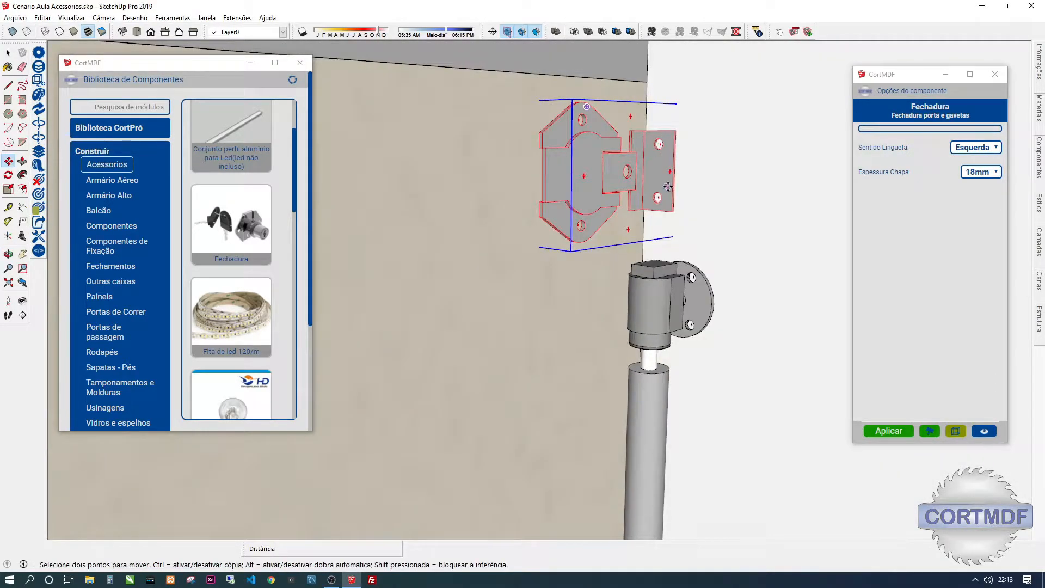
{"action": "middle_click_drag", "start_coordinate": [530, 168], "coordinate": [1017, 196]}
{"action": "scroll", "coordinate": [532, 228], "scroll_direction": "down", "scroll_amount": 2}
{"action": "middle_click_drag", "start_coordinate": [532, 228], "coordinate": [709, 238]}
{"action": "scroll", "coordinate": [702, 245], "scroll_direction": "up", "scroll_amount": 1}
{"action": "scroll", "coordinate": [691, 283], "scroll_direction": "down", "scroll_amount": 3}
{"action": "middle_click_drag", "start_coordinate": [545, 248], "coordinate": [599, 264]}
{"action": "key", "text": "space"}
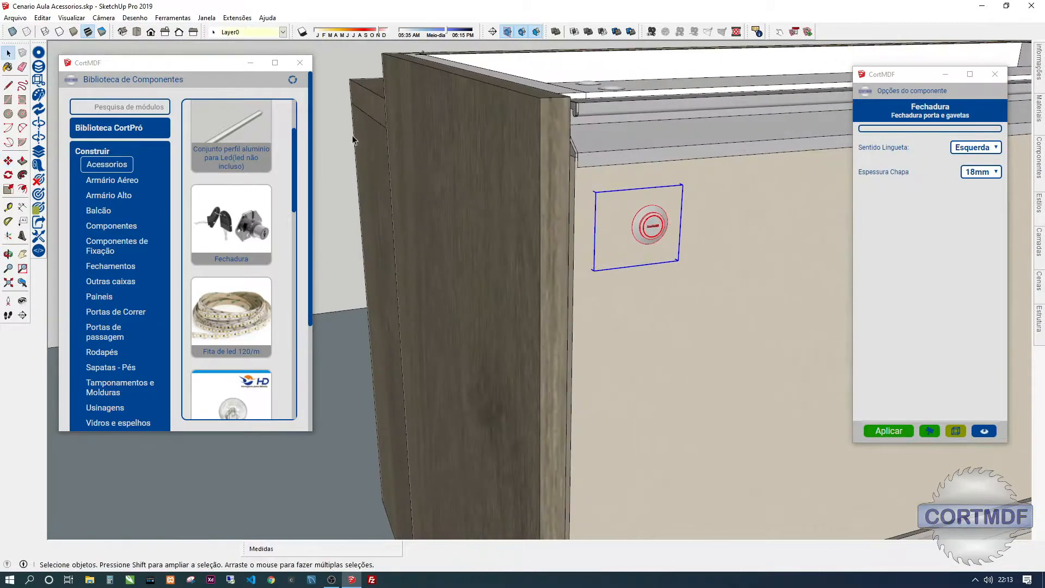
{"action": "left_click", "coordinate": [331, 156]}
{"action": "scroll", "coordinate": [331, 157], "scroll_direction": "down", "scroll_amount": 4}
{"action": "middle_click_drag", "start_coordinate": [536, 197], "coordinate": [566, 185]}
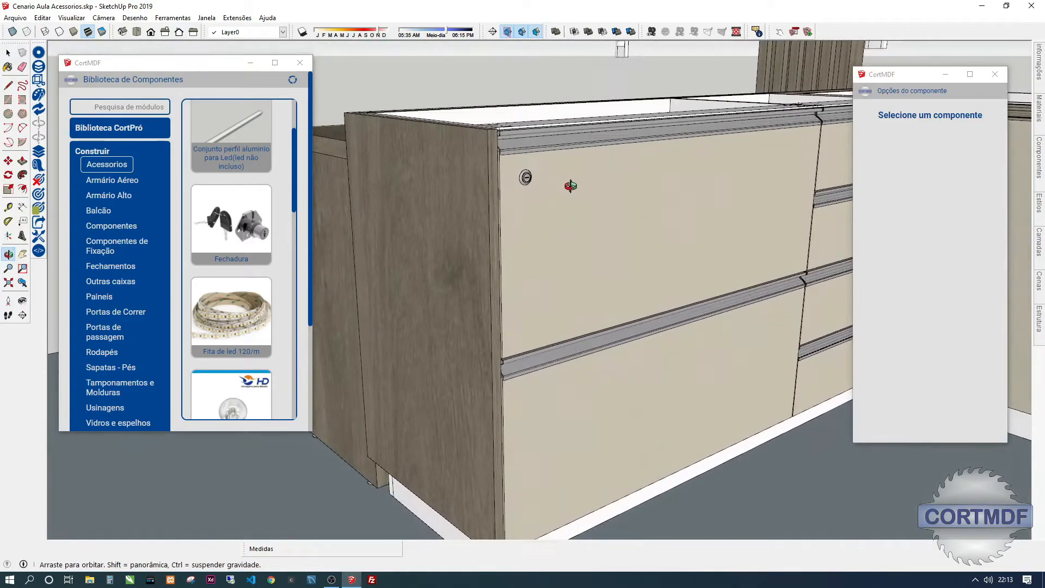
{"action": "middle_click_drag", "start_coordinate": [496, 181], "coordinate": [432, 181]}
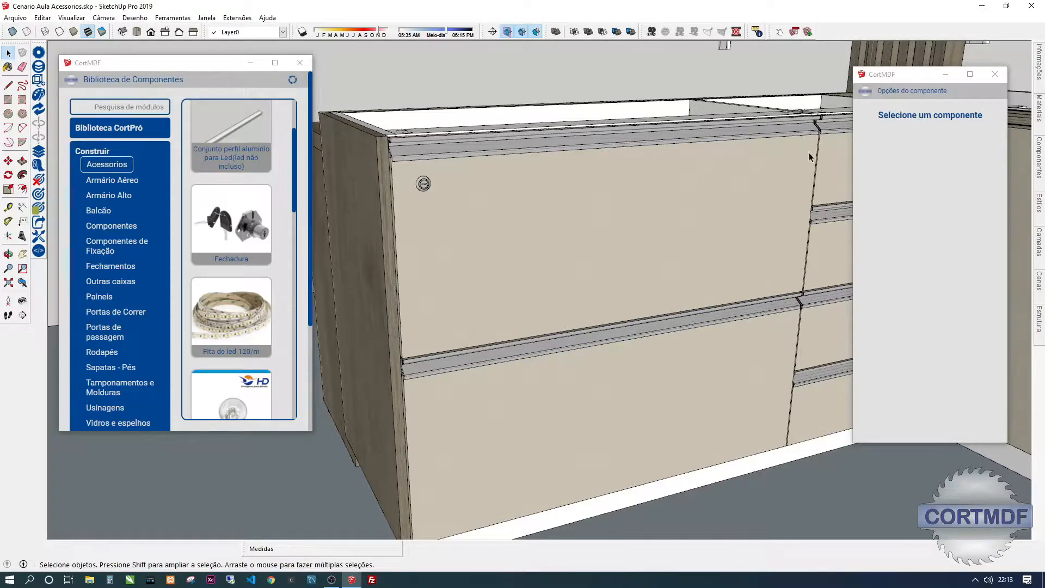
{"action": "middle_click_drag", "start_coordinate": [443, 193], "coordinate": [435, 254]}
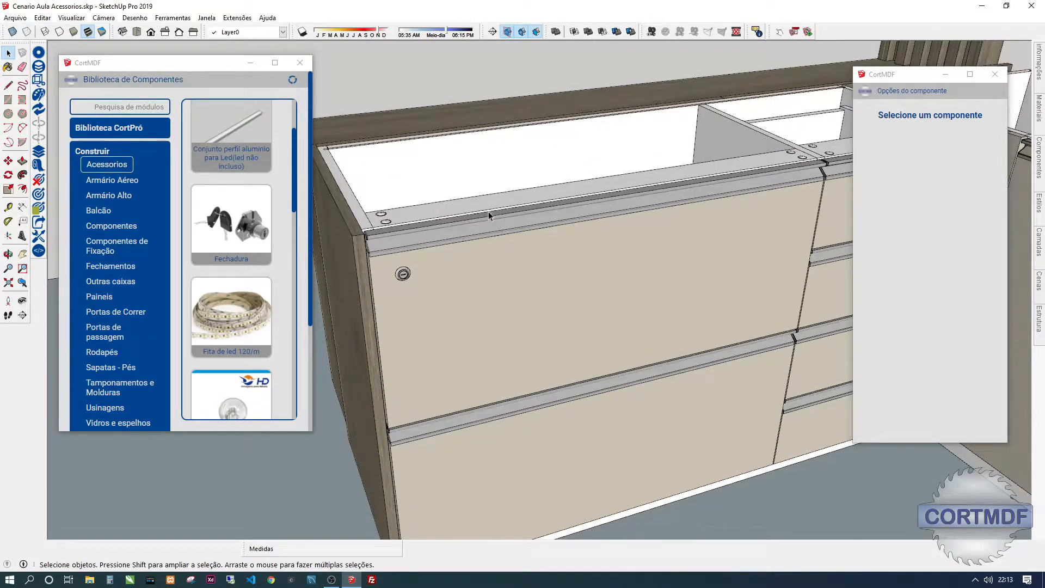
Inspect the tilting door's drilling in the Inspetor de furações, checking the lock's screw holes on face A.
{"action": "middle_click_drag", "start_coordinate": [367, 233], "coordinate": [644, 320]}
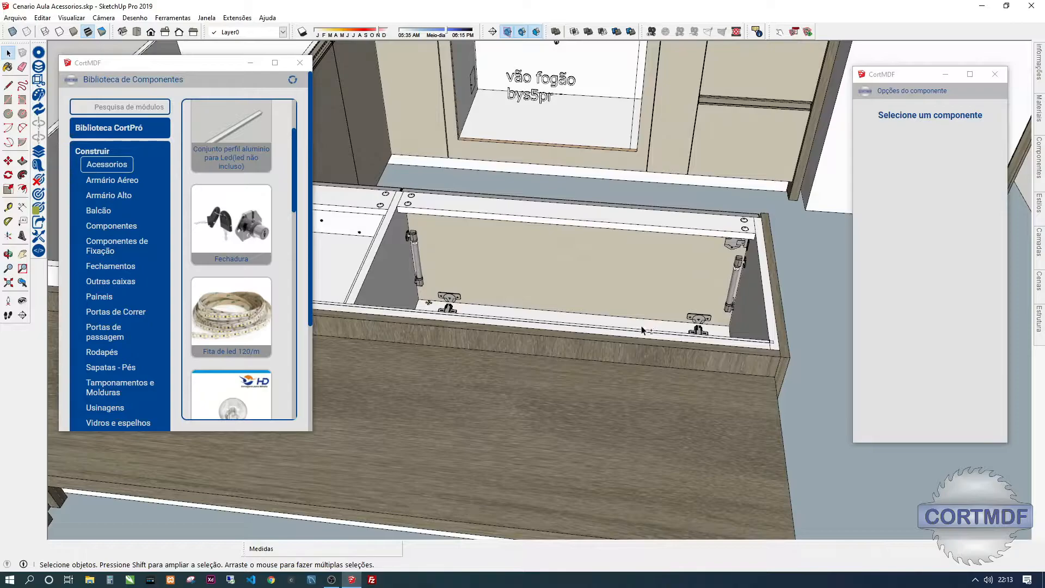
{"action": "left_click", "coordinate": [613, 268]}
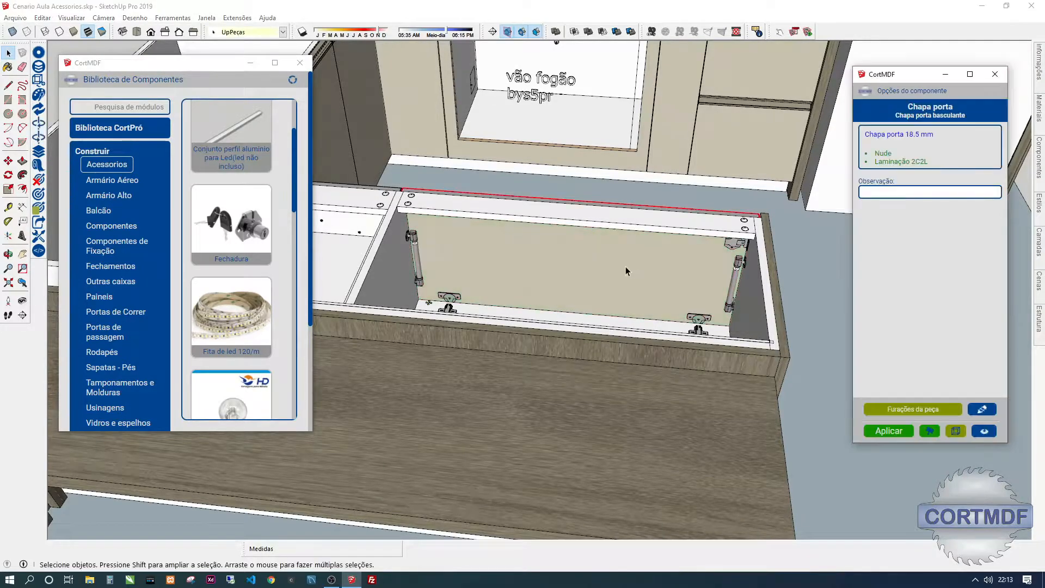
{"action": "left_click", "coordinate": [903, 412]}
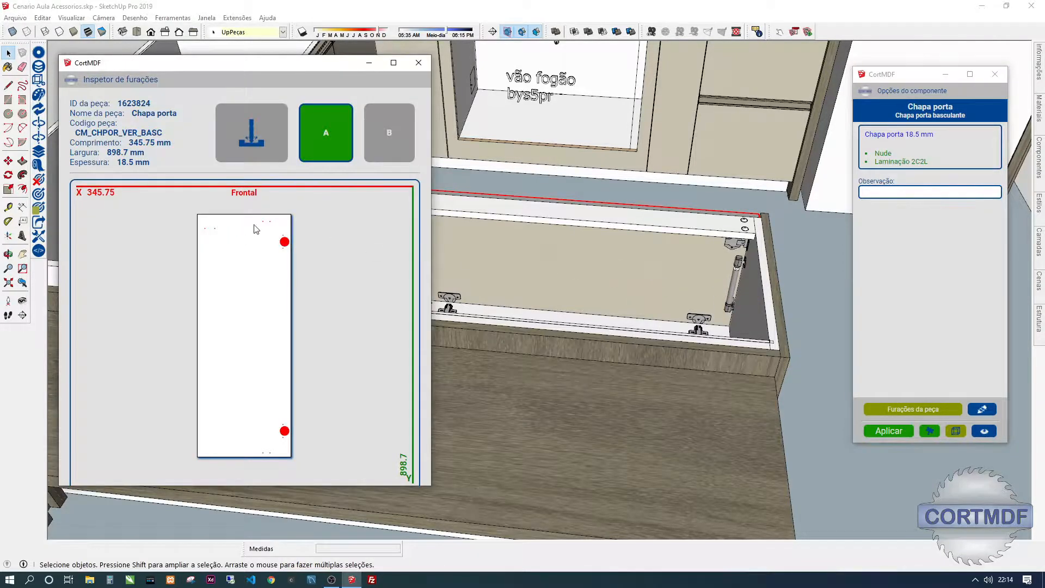
{"action": "left_click", "coordinate": [394, 63]}
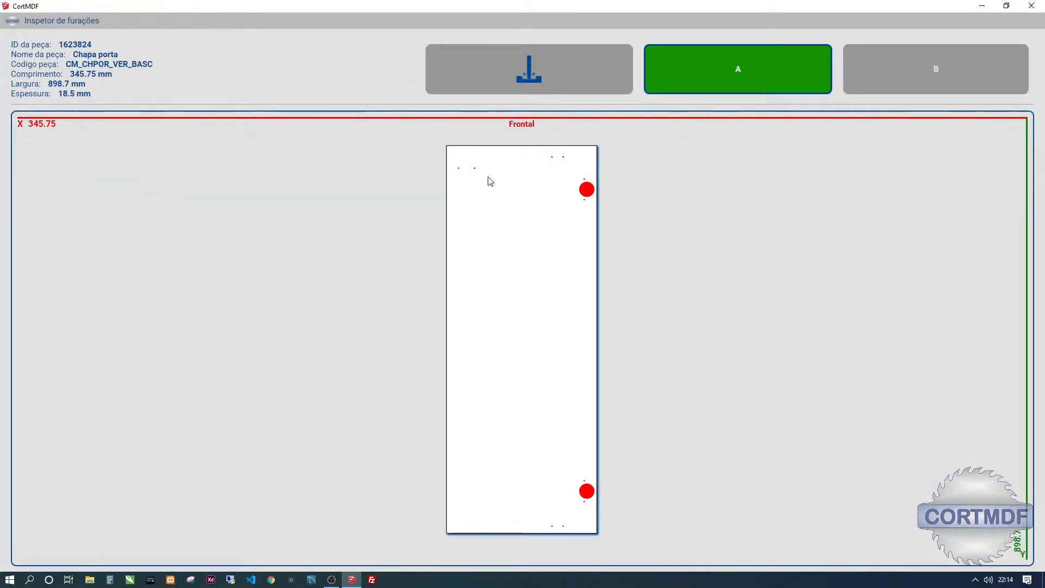
{"action": "mouse_move", "coordinate": [587, 189]}
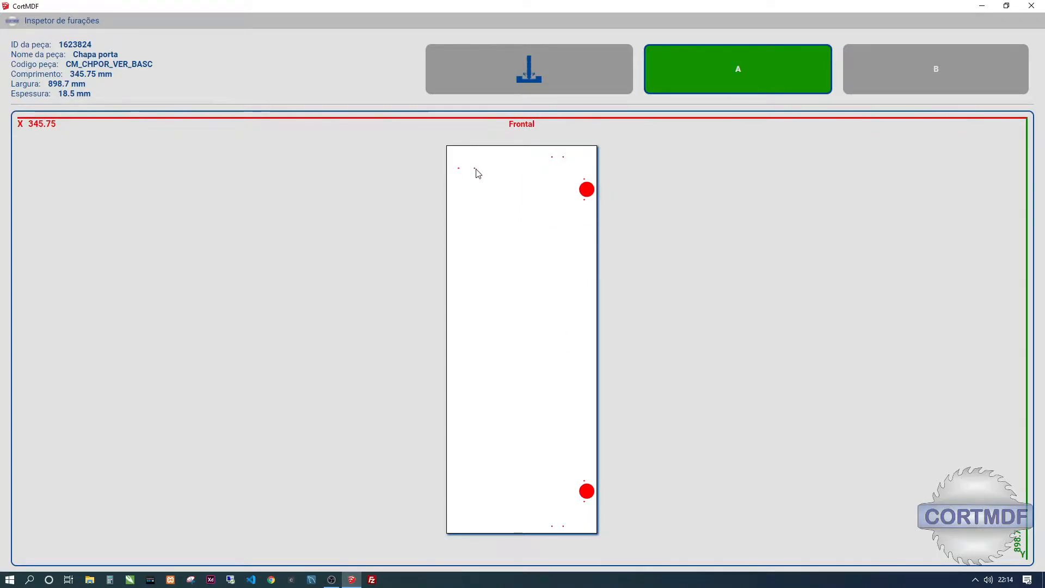
{"action": "mouse_move", "coordinate": [474, 169]}
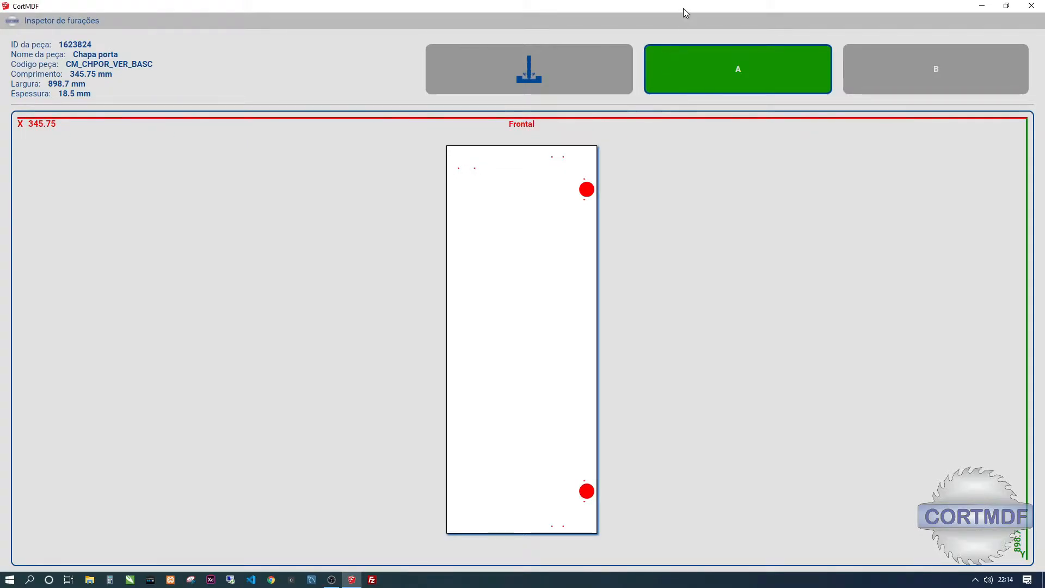
Compare the face A drilling diagram with the lock's screws on the door's inner face in the model.
{"action": "left_click_drag", "start_coordinate": [683, 9], "coordinate": [553, 374]}
{"action": "scroll", "coordinate": [657, 205], "scroll_direction": "up", "scroll_amount": 6}
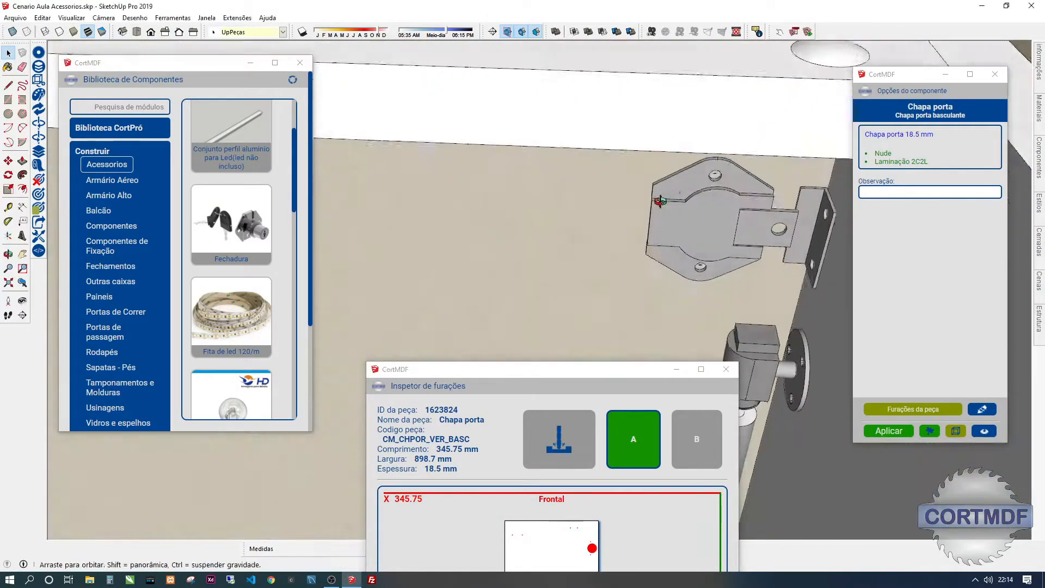
{"action": "middle_click_drag", "start_coordinate": [657, 205], "coordinate": [730, 168]}
{"action": "left_click_drag", "start_coordinate": [631, 364], "coordinate": [436, 95]}
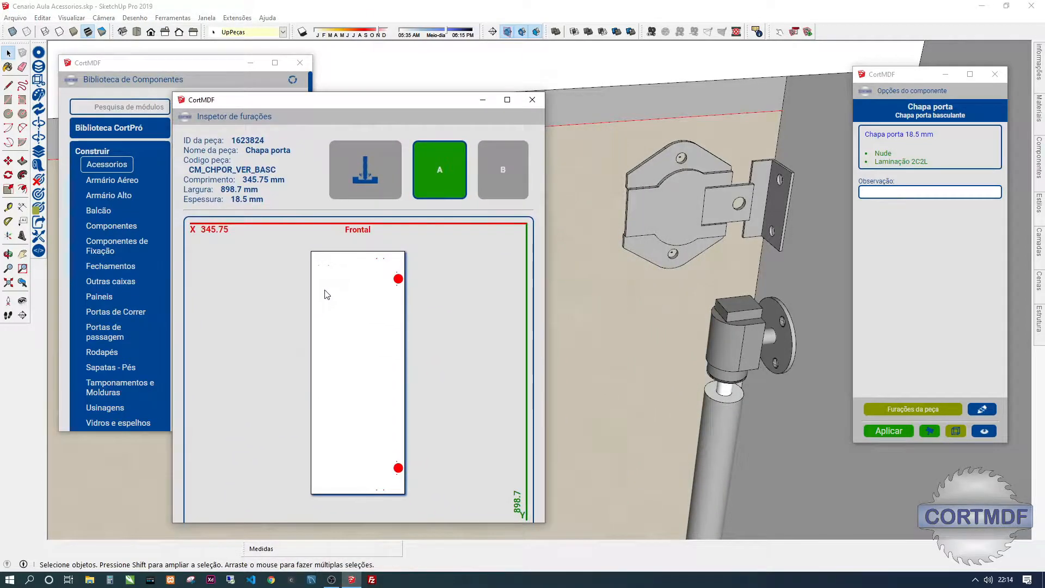
Check the lock cylinder's hole on face B of the tilting door in the drilling inspector.
{"action": "left_click", "coordinate": [507, 100]}
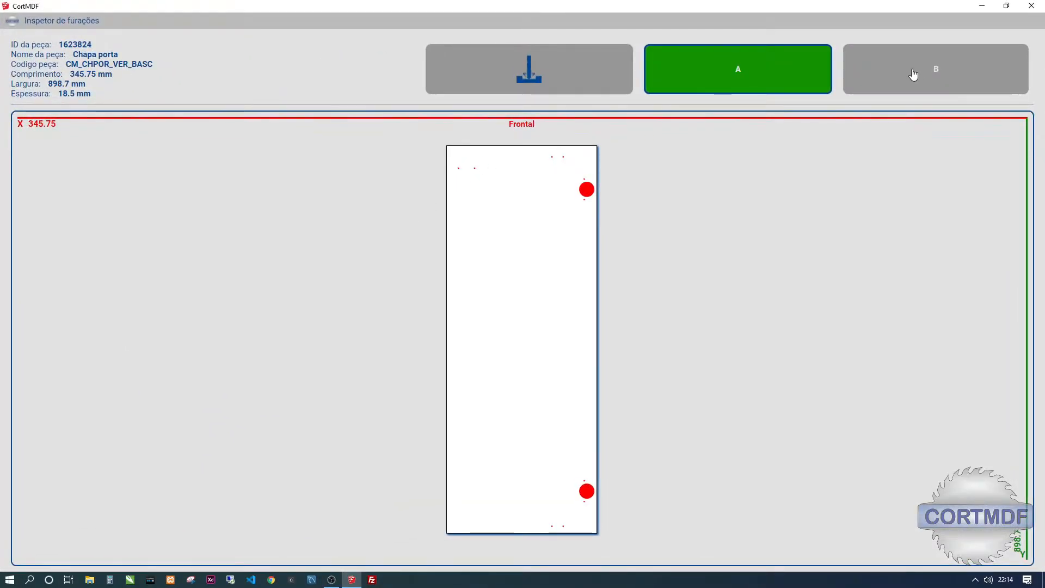
{"action": "left_click", "coordinate": [913, 74]}
{"action": "mouse_move", "coordinate": [576, 170]}
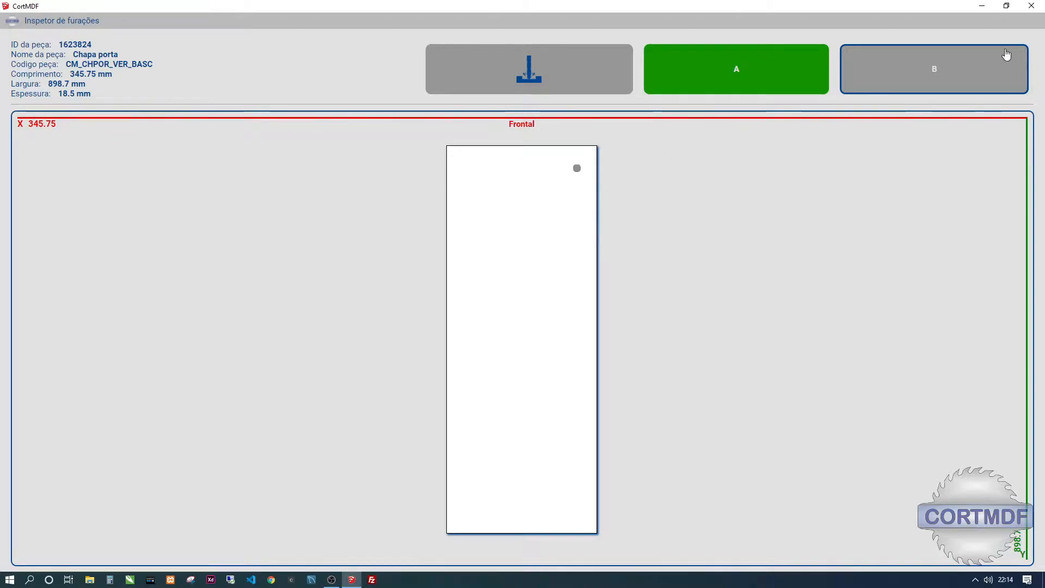
{"action": "left_click", "coordinate": [984, 7]}
Examine the lock's cylinder and body through the door front in X-ray view, and restore the normal display.
{"action": "middle_click_drag", "start_coordinate": [808, 170], "coordinate": [1034, 219]}
{"action": "scroll", "coordinate": [278, 231], "scroll_direction": "down", "scroll_amount": 5}
{"action": "mouse_move", "coordinate": [420, 237]}
{"action": "middle_mouse_down", "text": "shift"}
{"action": "mouse_move", "coordinate": [621, 245]}
{"action": "mouse_move", "coordinate": [671, 210]}
{"action": "mouse_move", "coordinate": [732, 256]}
{"action": "middle_mouse_up", "text": "shift"}
{"action": "scroll", "coordinate": [731, 256], "scroll_direction": "down", "scroll_amount": 3}
{"action": "middle_click_drag", "start_coordinate": [535, 228], "coordinate": [338, 134]}
{"action": "scroll", "coordinate": [546, 227], "scroll_direction": "up", "scroll_amount": 3}
{"action": "key", "text": "x"}
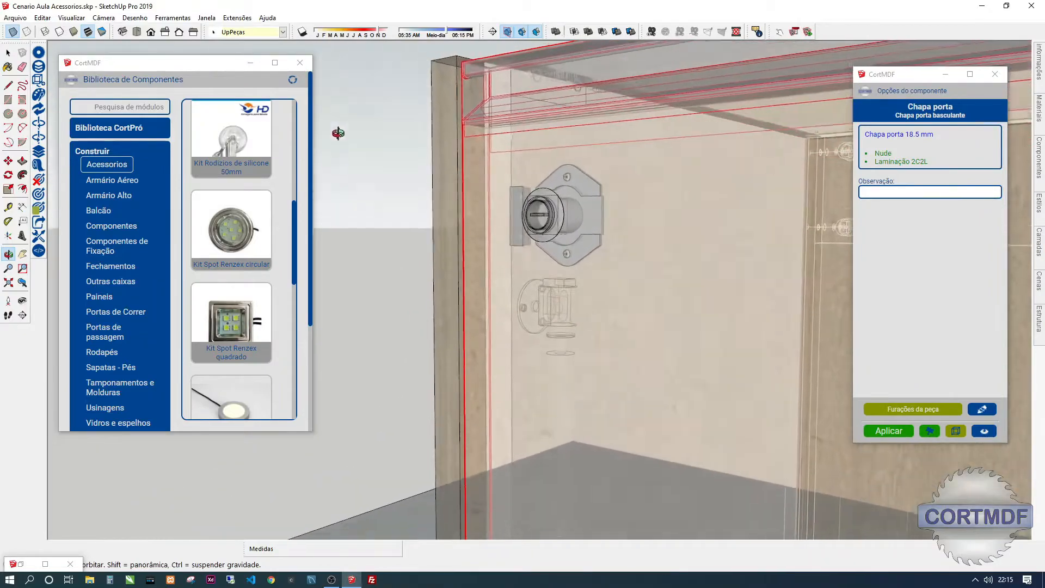
{"action": "scroll", "coordinate": [541, 212], "scroll_direction": "down", "scroll_amount": 2}
{"action": "key", "text": "x"}
{"action": "middle_click_drag", "start_coordinate": [554, 186], "coordinate": [597, 294]}
{"action": "scroll", "coordinate": [576, 237], "scroll_direction": "down", "scroll_amount": 2}
{"action": "middle_click_drag", "start_coordinate": [576, 238], "coordinate": [557, 289]}
{"action": "scroll", "coordinate": [558, 293], "scroll_direction": "down", "scroll_amount": 2}
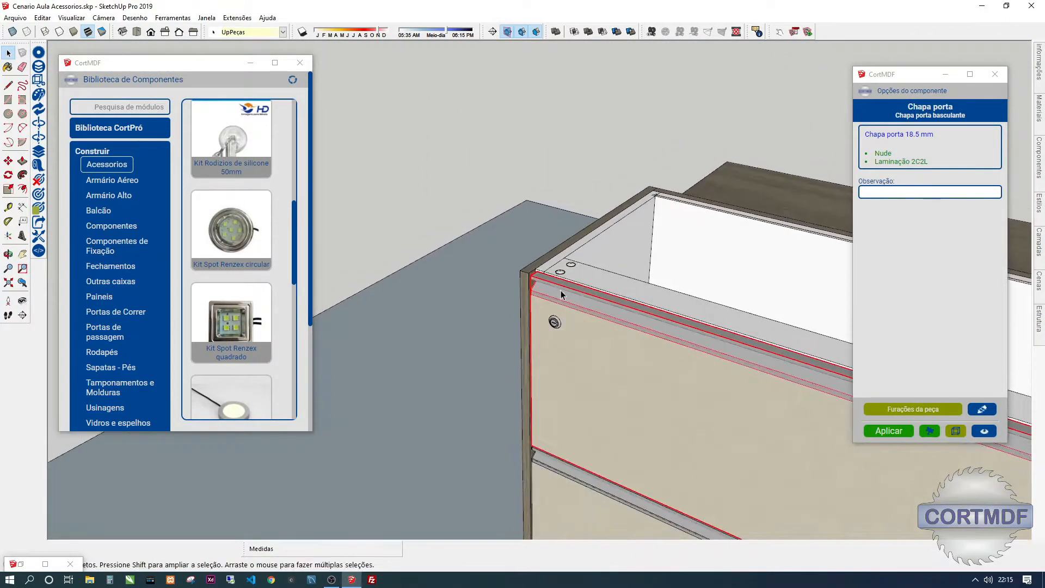
Delete the floor plane beneath the kitchen cabinets.
{"action": "scroll", "coordinate": [257, 344], "scroll_direction": "up", "scroll_amount": 5}
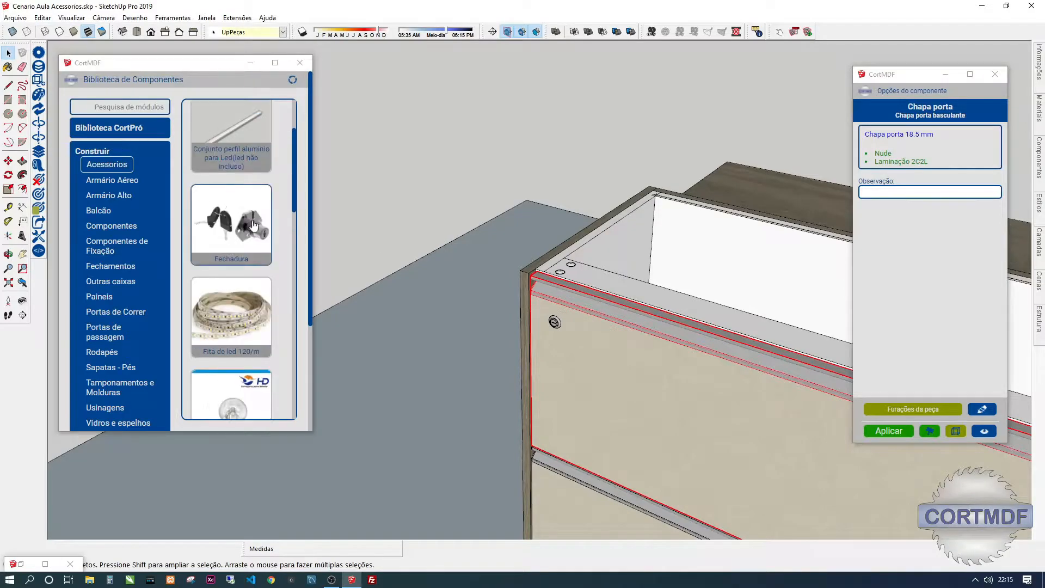
{"action": "middle_click_drag", "start_coordinate": [420, 266], "coordinate": [496, 285]}
{"action": "left_click", "coordinate": [495, 447]}
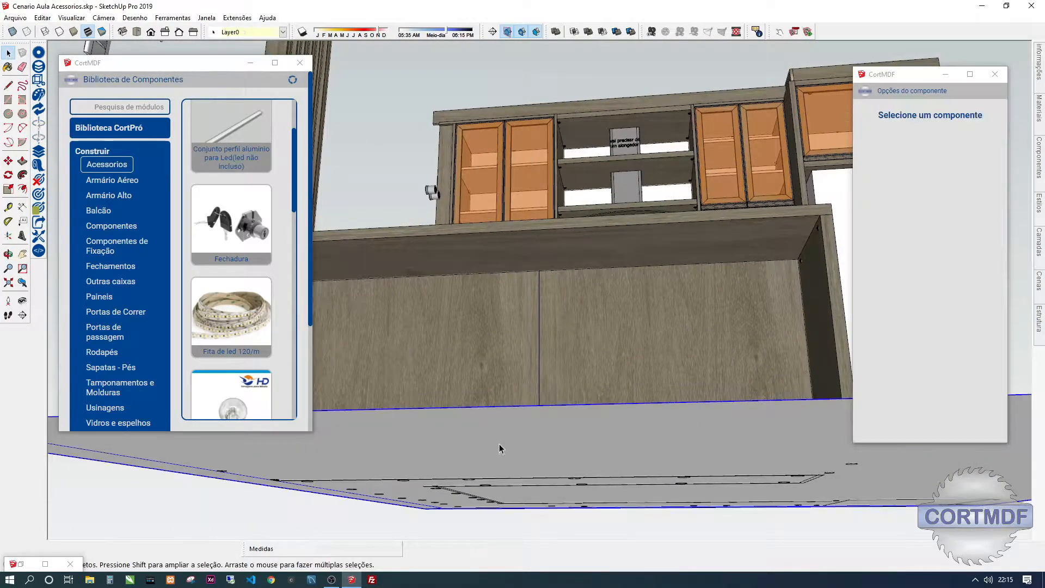
{"action": "key", "text": "Delete"}
Insert the Fita de led 120/m accessory on the underside of the countertop overhang.
{"action": "middle_click_drag", "start_coordinate": [488, 401], "coordinate": [509, 325]}
{"action": "left_click", "coordinate": [247, 326]}
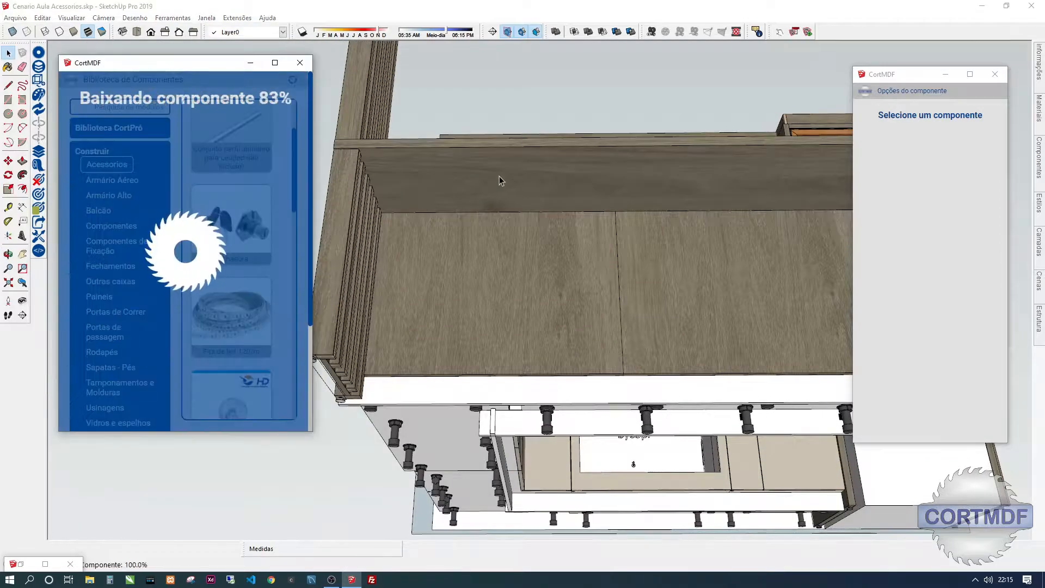
{"action": "middle_click_drag", "start_coordinate": [499, 179], "coordinate": [466, 234], "text": "shift"}
{"action": "scroll", "coordinate": [467, 264], "scroll_direction": "up", "scroll_amount": 2}
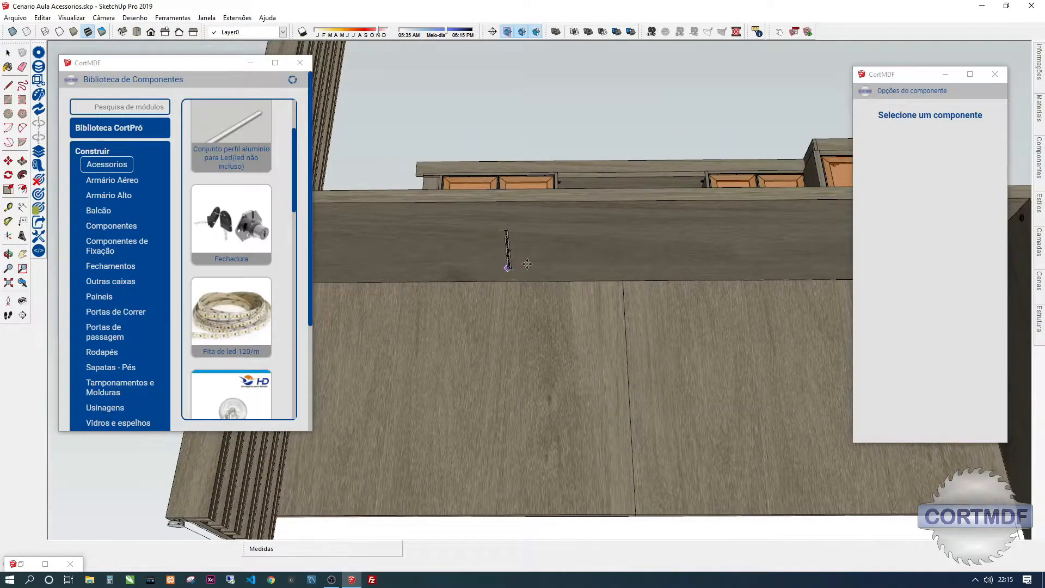
{"action": "scroll", "coordinate": [509, 268], "scroll_direction": "up", "scroll_amount": 1}
{"action": "left_click", "coordinate": [509, 268]}
{"action": "scroll", "coordinate": [509, 267], "scroll_direction": "up", "scroll_amount": 5}
{"action": "mouse_move", "coordinate": [511, 267]}
{"action": "middle_mouse_down"}
{"action": "mouse_move", "coordinate": [479, 260]}
{"action": "mouse_move", "coordinate": [486, 231]}
{"action": "mouse_move", "coordinate": [523, 219]}
{"action": "mouse_move", "coordinate": [503, 251]}
{"action": "middle_mouse_up"}
{"action": "key", "text": "q"}
{"action": "left_click", "coordinate": [521, 265]}
{"action": "left_click", "coordinate": [467, 178]}
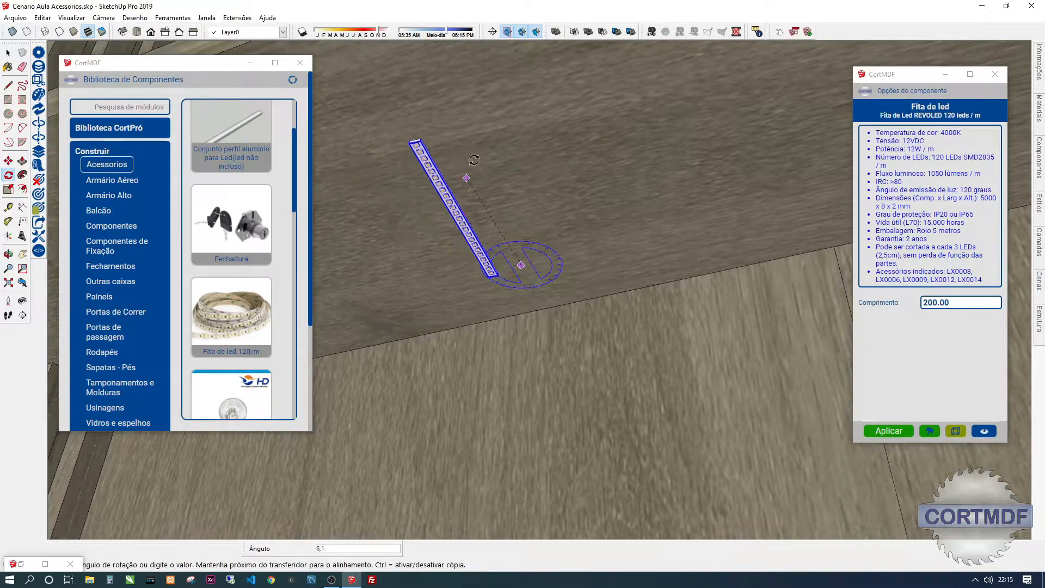
{"action": "scroll", "coordinate": [494, 170], "scroll_direction": "down", "scroll_amount": 3}
{"action": "key", "text": "Escape"}
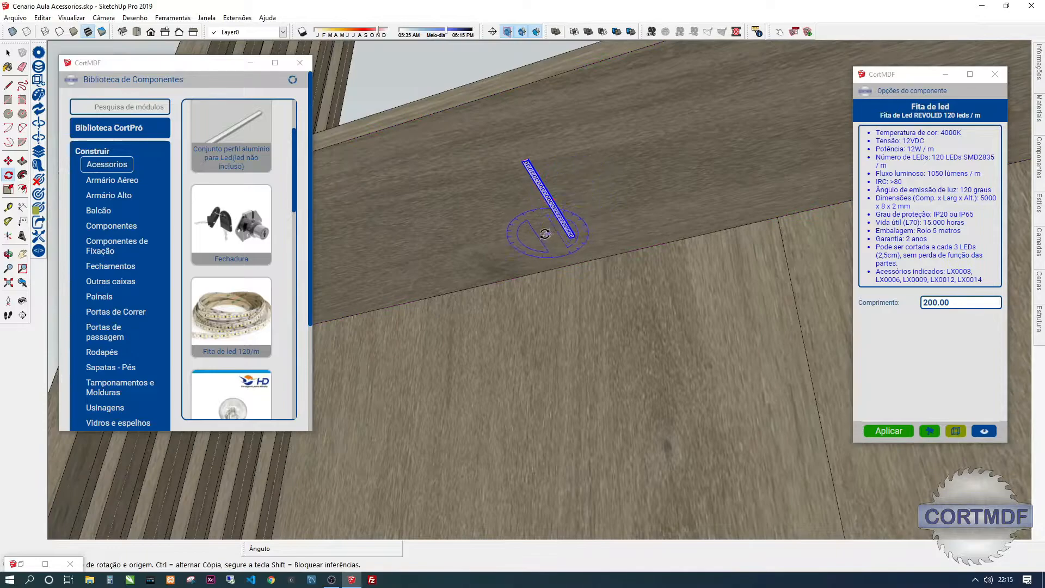
Rotate the LED strip on the overhang's underside so it runs parallel to the back panels.
{"action": "left_click", "coordinate": [552, 236]}
{"action": "left_click", "coordinate": [521, 172]}
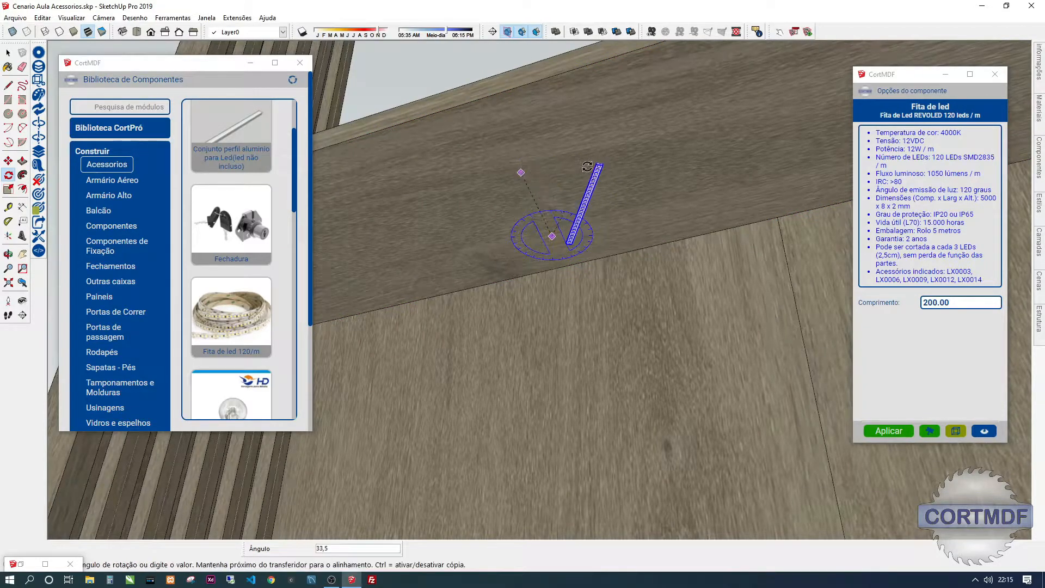
{"action": "left_click", "coordinate": [589, 166]}
{"action": "key", "text": "space"}
Move the LED strip about 533 mm along the overhang's underside to the edge of the slatted side panel.
{"action": "middle_click_drag", "start_coordinate": [589, 166], "coordinate": [779, 202]}
{"action": "scroll", "coordinate": [673, 233], "scroll_direction": "up", "scroll_amount": 2}
{"action": "scroll", "coordinate": [663, 258], "scroll_direction": "down", "scroll_amount": 2}
{"action": "middle_click_drag", "start_coordinate": [663, 257], "coordinate": [639, 254]}
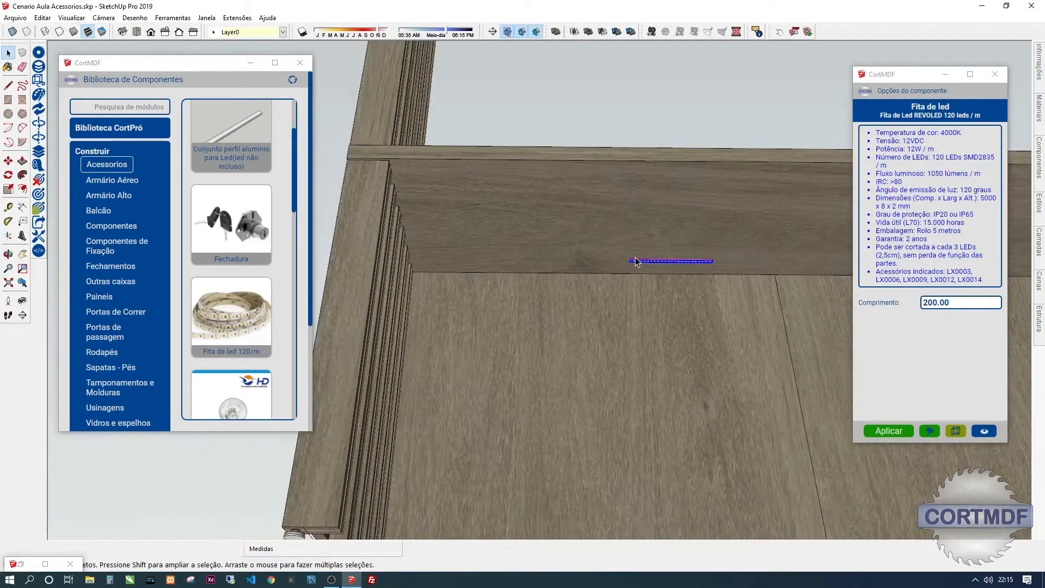
{"action": "scroll", "coordinate": [647, 254], "scroll_direction": "up", "scroll_amount": 2}
{"action": "key", "text": "m"}
{"action": "scroll", "coordinate": [631, 253], "scroll_direction": "up", "scroll_amount": 4}
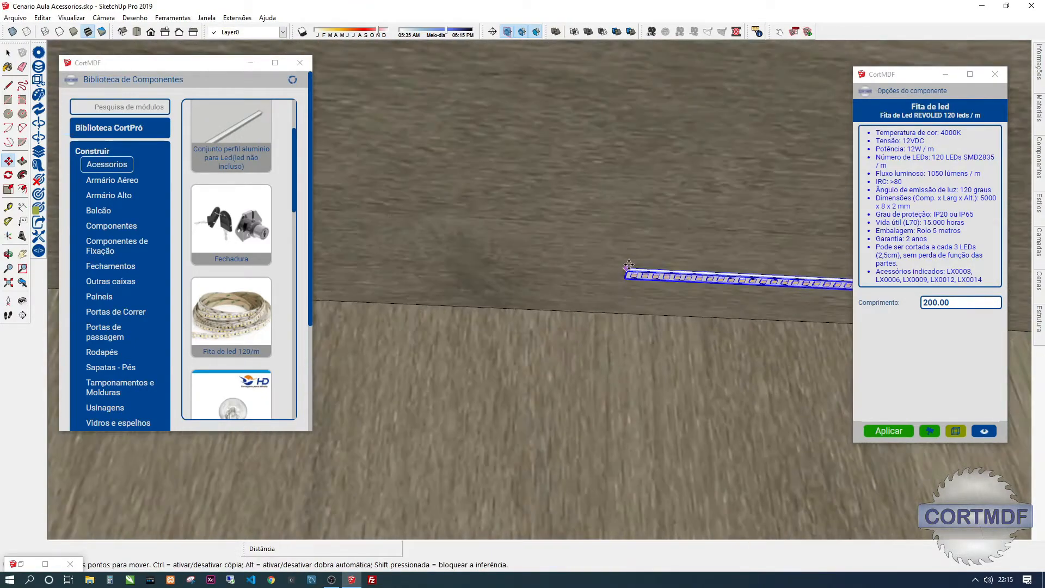
{"action": "left_click", "coordinate": [627, 266]}
{"action": "scroll", "coordinate": [604, 260], "scroll_direction": "down", "scroll_amount": 3}
{"action": "middle_click_drag", "start_coordinate": [522, 249], "coordinate": [642, 237]}
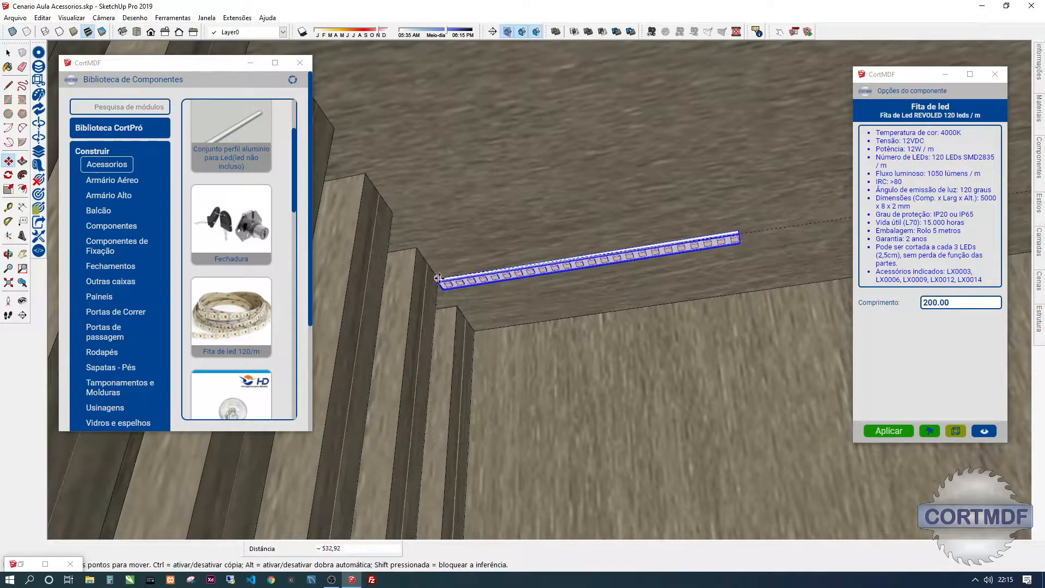
Offset the LED strip 50 mm away from the slatted side panel.
{"action": "type", "text": "50"}
{"action": "key", "text": "Return"}
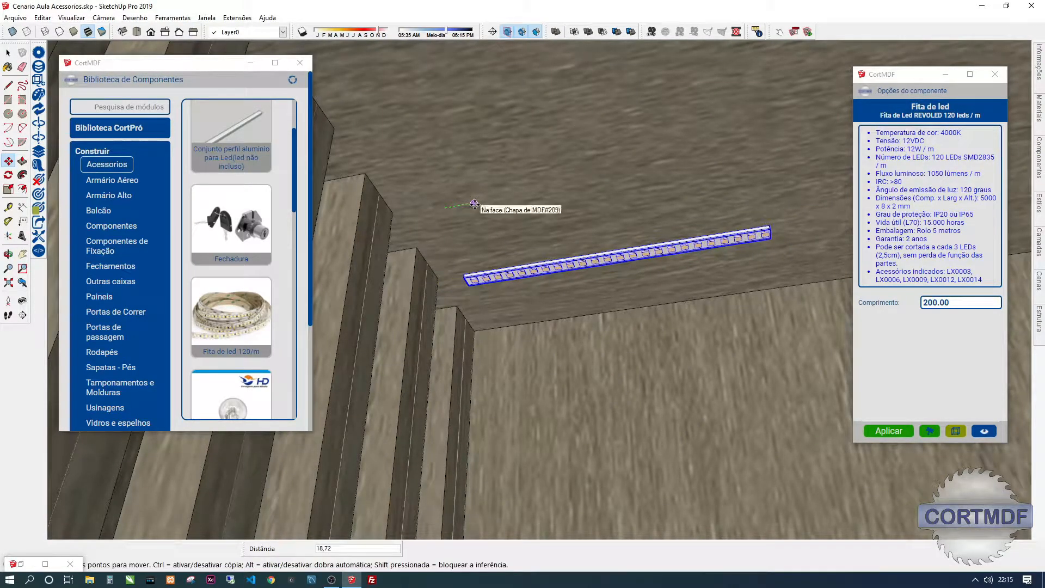
{"action": "key", "text": "Return"}
Stretch the LED strip lengthwise to the opposite side panel, using a scale of about 8.99.
{"action": "scroll", "coordinate": [493, 232], "scroll_direction": "down", "scroll_amount": 5}
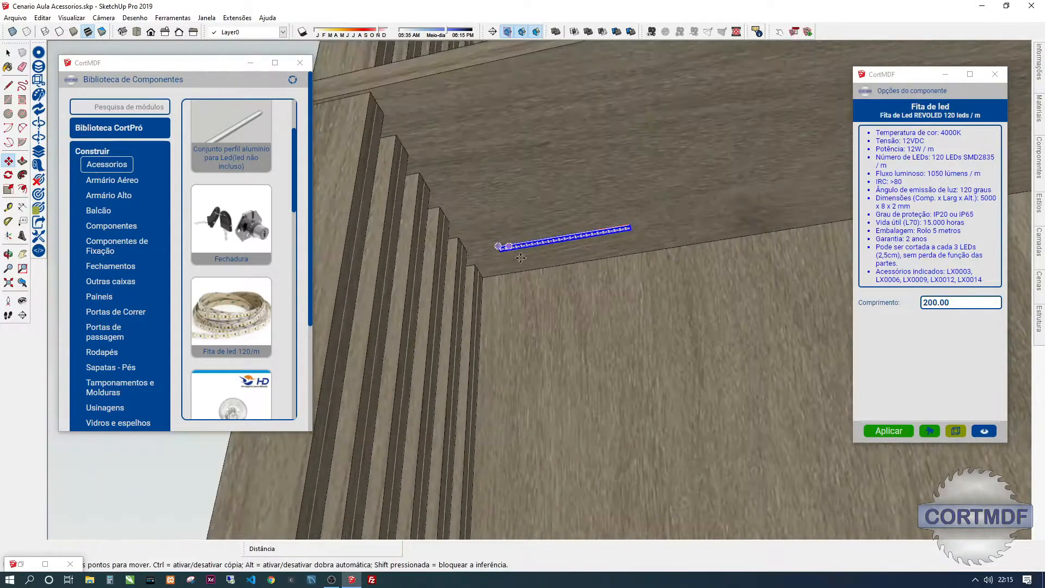
{"action": "middle_click_drag", "start_coordinate": [496, 234], "coordinate": [546, 241]}
{"action": "scroll", "coordinate": [555, 243], "scroll_direction": "up", "scroll_amount": 2}
{"action": "key", "text": "s"}
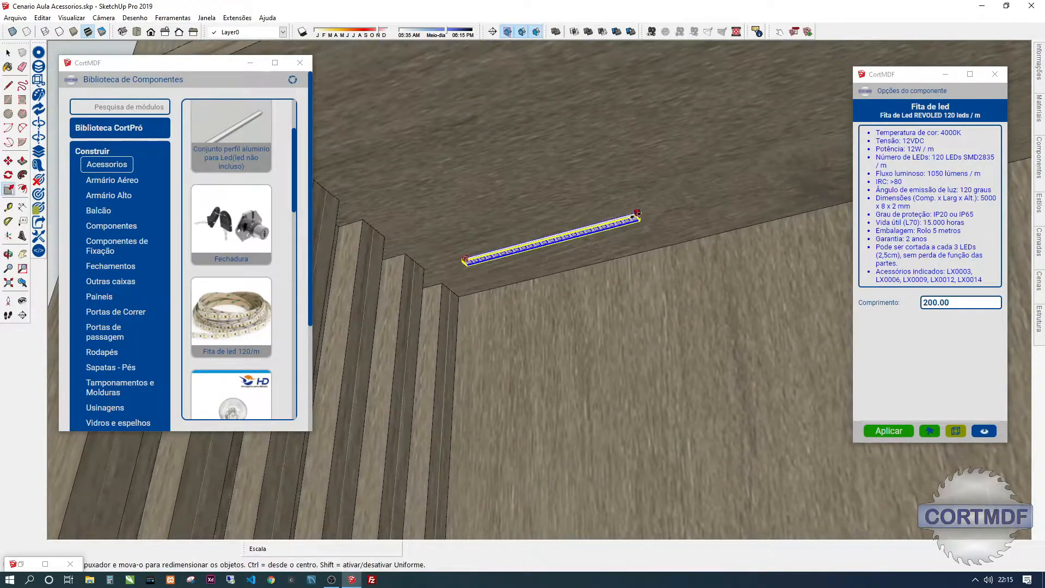
{"action": "left_click", "coordinate": [638, 216]}
{"action": "middle_click_drag", "start_coordinate": [638, 215], "coordinate": [265, 213]}
{"action": "scroll", "coordinate": [495, 249], "scroll_direction": "down", "scroll_amount": 4}
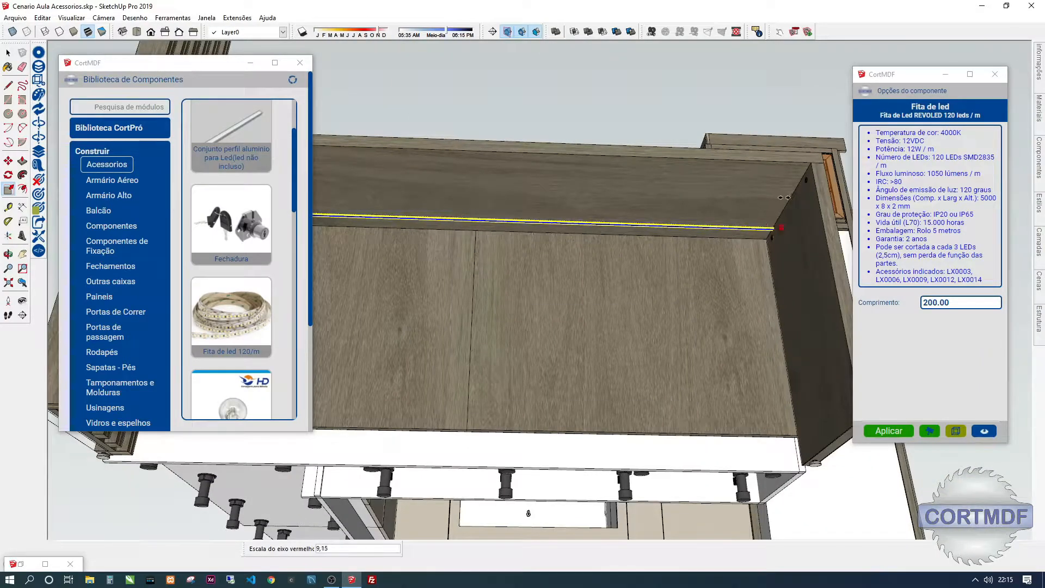
{"action": "left_click", "coordinate": [785, 203]}
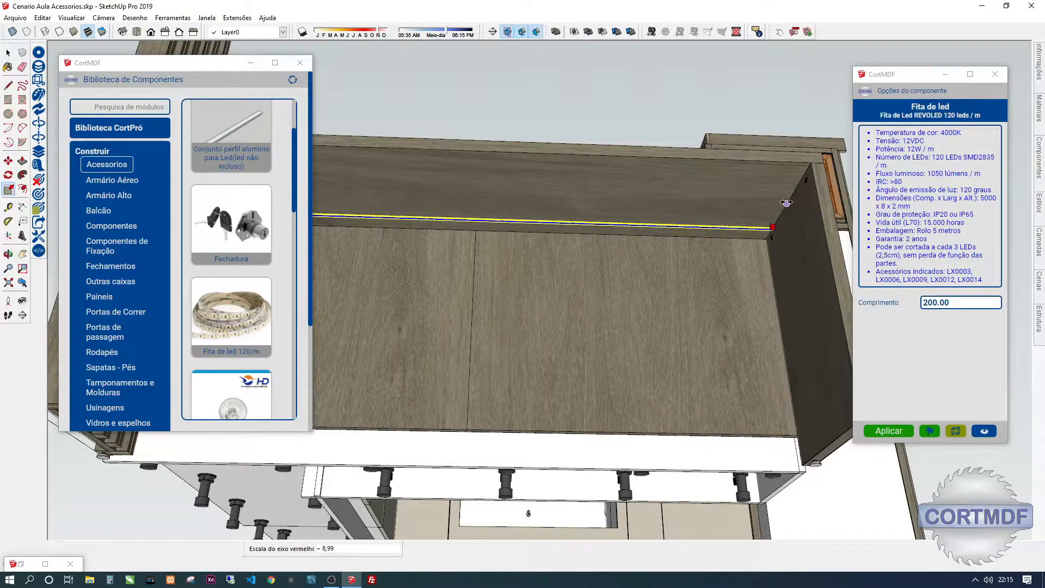
Place a guide on the overhang's underside, parallel to the side panel opposite the slats.
{"action": "scroll", "coordinate": [786, 203], "scroll_direction": "up", "scroll_amount": 5}
{"action": "key", "text": "t"}
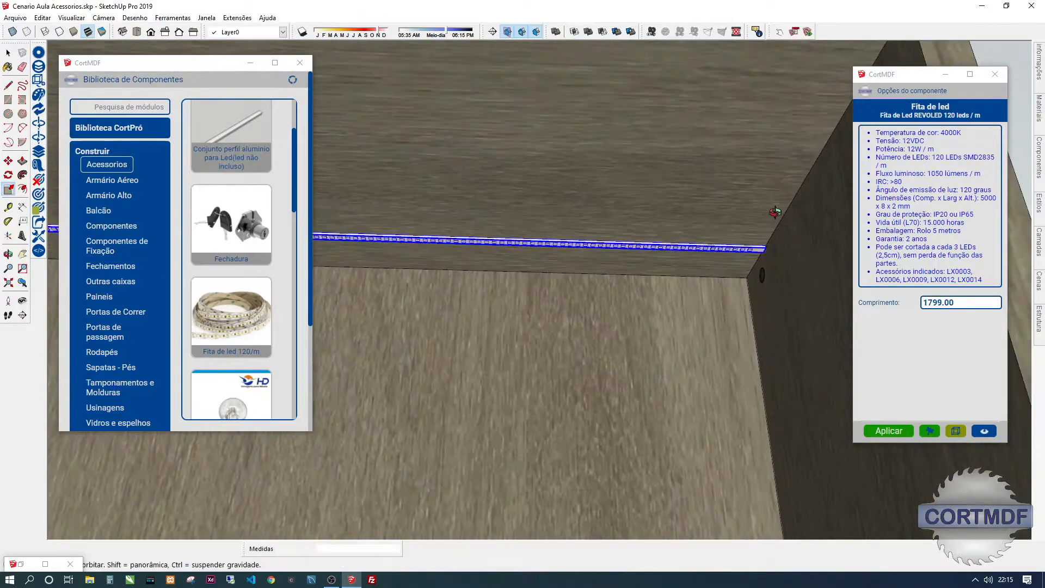
{"action": "left_click", "coordinate": [789, 202]}
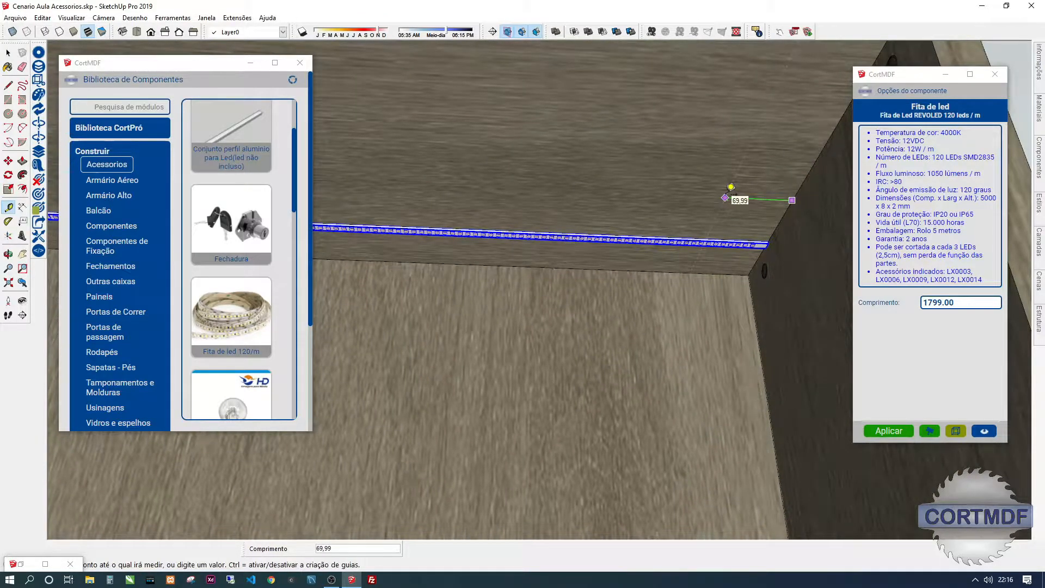
Shorten the LED strip lengthwise to the guide near the side panel opposite the slats, using a scale of about 0.97.
{"action": "key", "text": "s"}
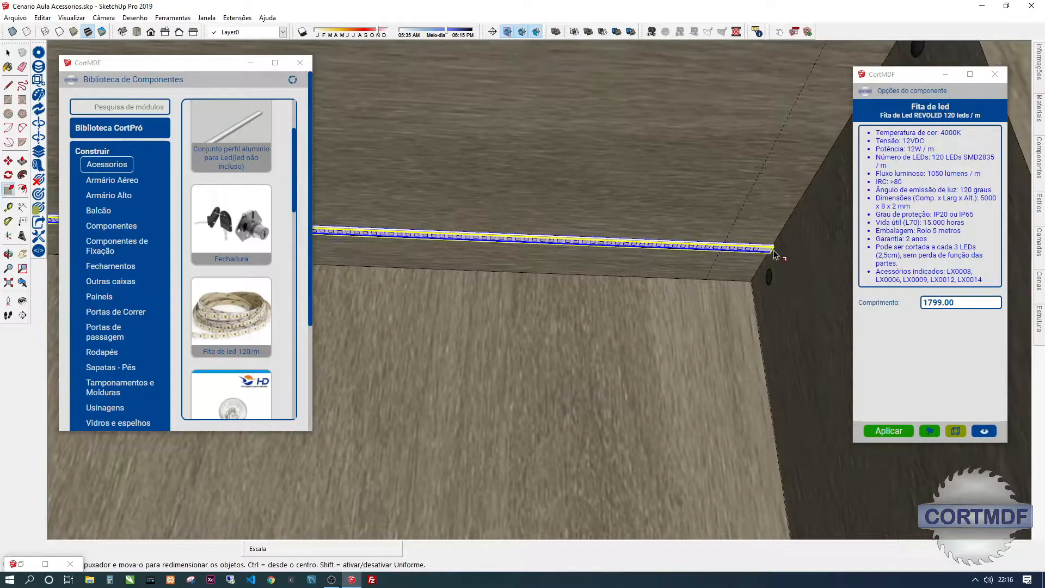
{"action": "left_click_drag", "start_coordinate": [775, 253], "coordinate": [738, 218]}
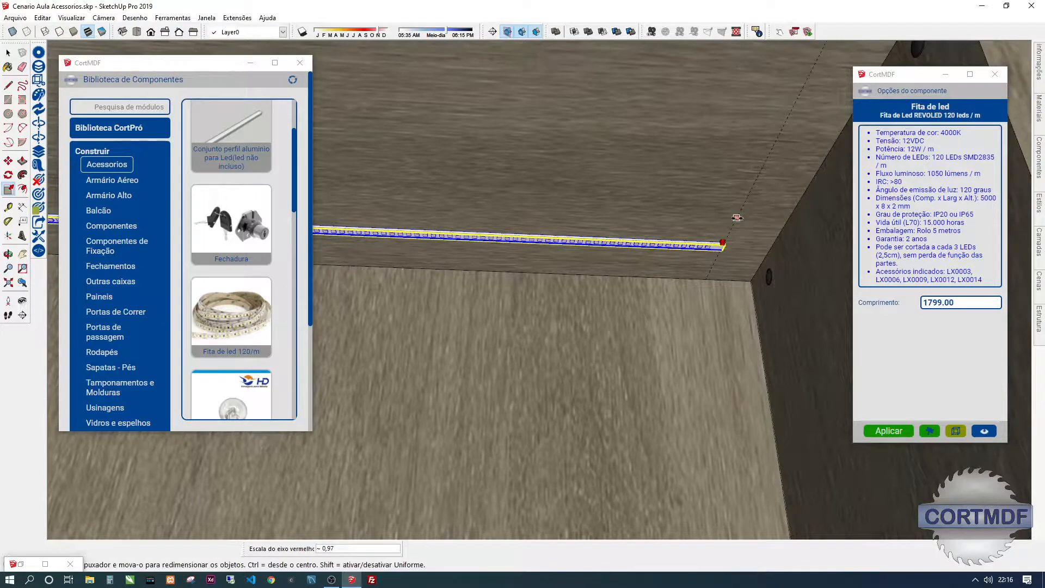
{"action": "key", "text": "space"}
Examine the shortened LED strip along the overhang's underside, checking its end near the side panel opposite the slats.
{"action": "scroll", "coordinate": [512, 265], "scroll_direction": "down", "scroll_amount": 5}
{"action": "middle_click_drag", "start_coordinate": [513, 265], "coordinate": [656, 305], "text": "shift"}
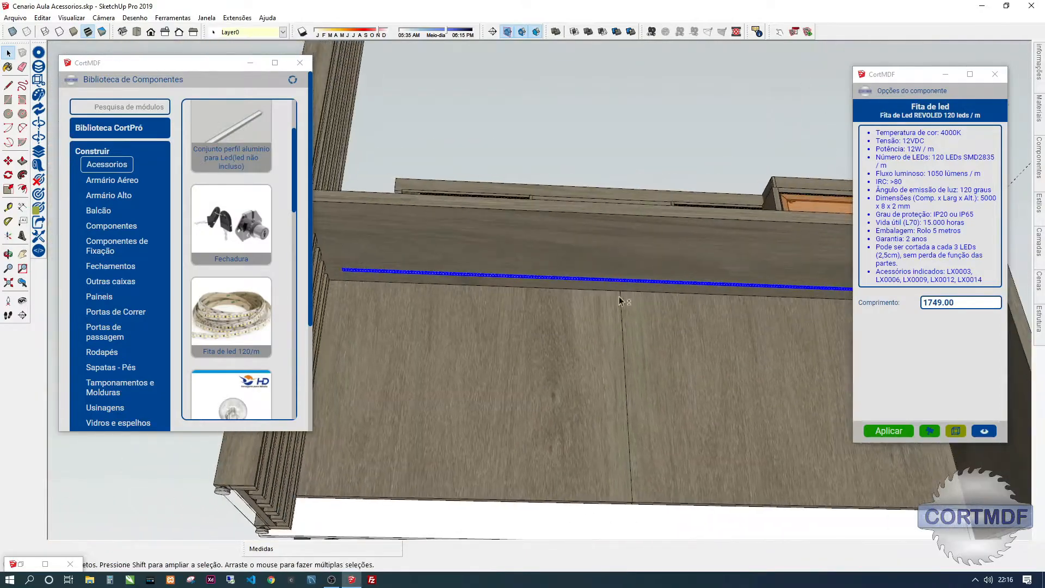
{"action": "middle_click_drag", "start_coordinate": [563, 269], "coordinate": [451, 272]}
{"action": "scroll", "coordinate": [597, 231], "scroll_direction": "up", "scroll_amount": 5}
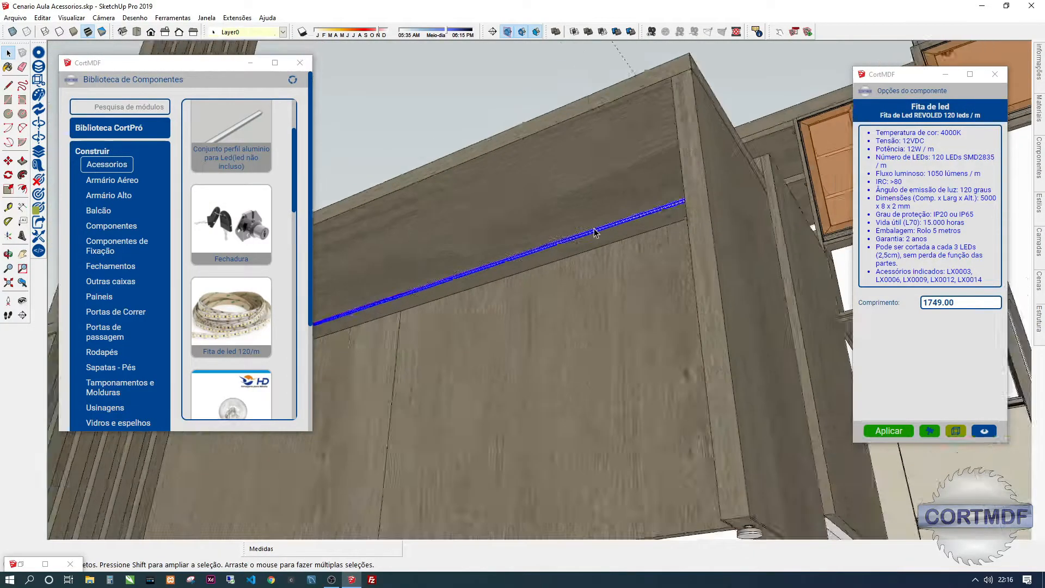
{"action": "middle_click_drag", "start_coordinate": [733, 196], "coordinate": [582, 244]}
{"action": "scroll", "coordinate": [618, 242], "scroll_direction": "down", "scroll_amount": 4}
{"action": "scroll", "coordinate": [474, 270], "scroll_direction": "down", "scroll_amount": 2}
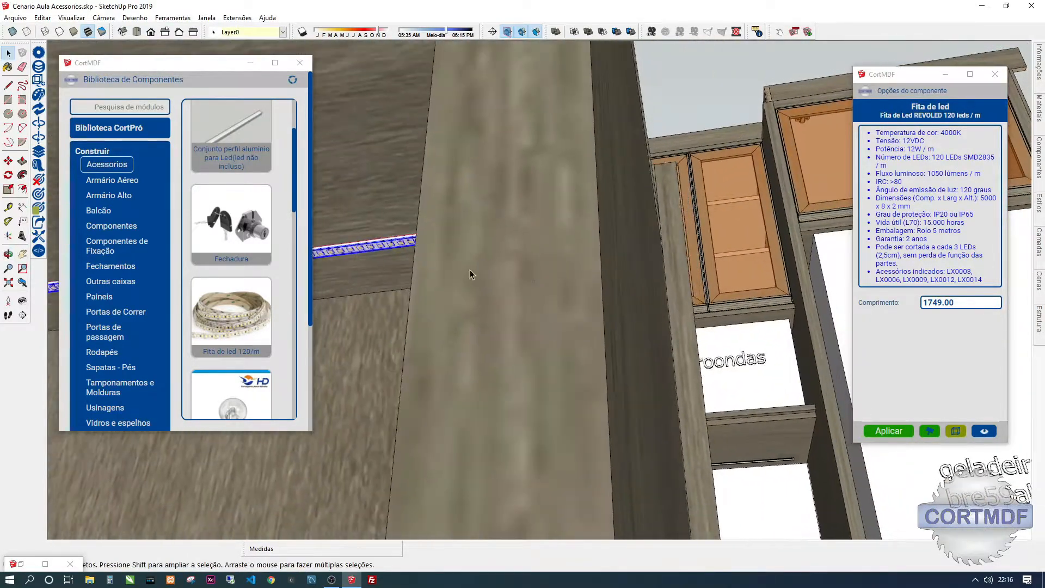
{"action": "middle_click_drag", "start_coordinate": [473, 270], "coordinate": [616, 229]}
{"action": "scroll", "coordinate": [567, 225], "scroll_direction": "up", "scroll_amount": 3}
{"action": "scroll", "coordinate": [576, 226], "scroll_direction": "down", "scroll_amount": 4}
{"action": "scroll", "coordinate": [544, 242], "scroll_direction": "up", "scroll_amount": 3}
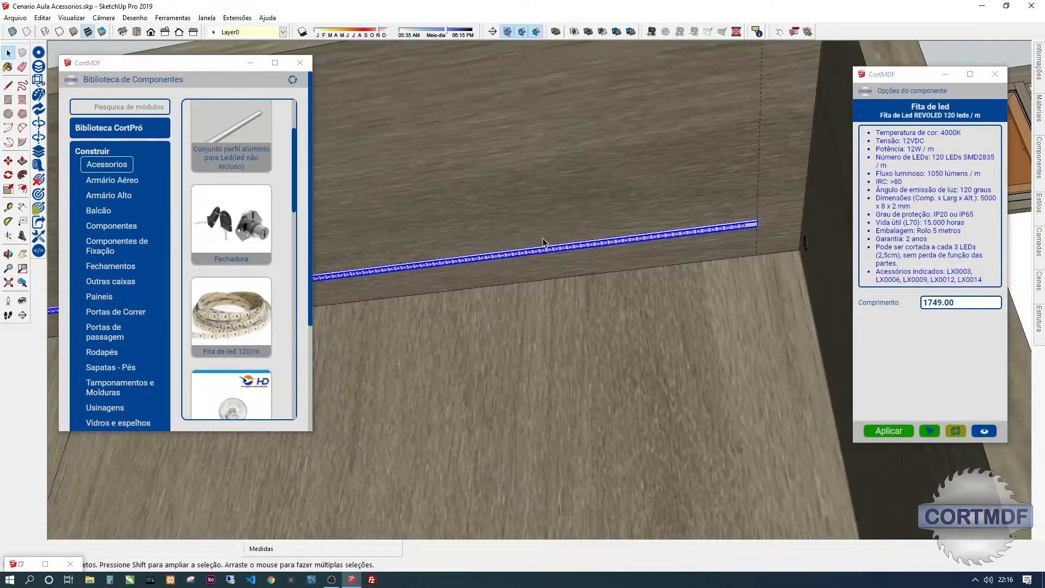
Inspect the machining of the 37 mm composite top on face A in an enlarged drilling inspector, and close the inspector.
{"action": "key", "text": "shift+c"}
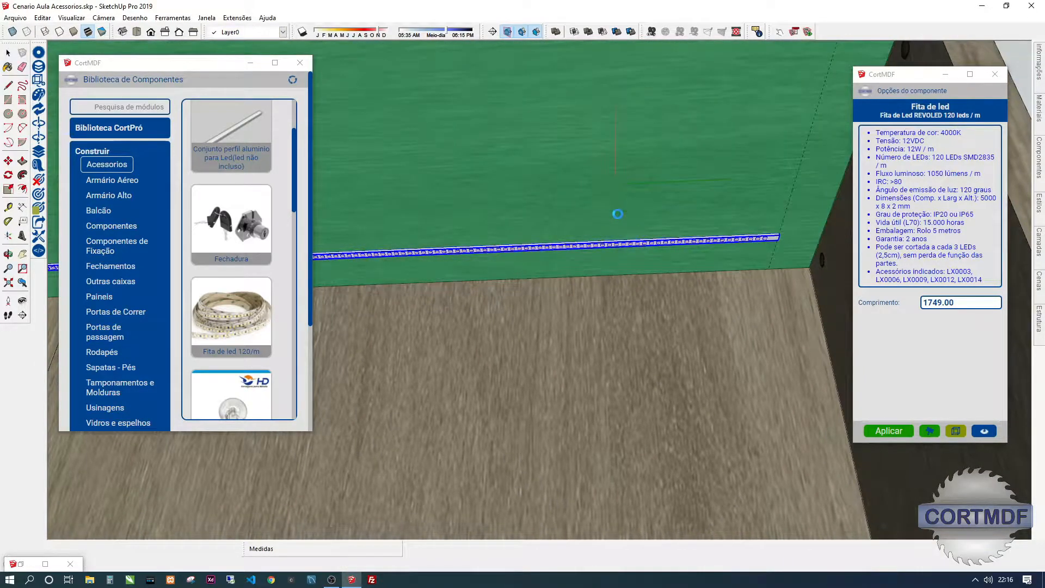
{"action": "scroll", "coordinate": [617, 213], "scroll_direction": "down", "scroll_amount": 1}
{"action": "left_click", "coordinate": [576, 164]}
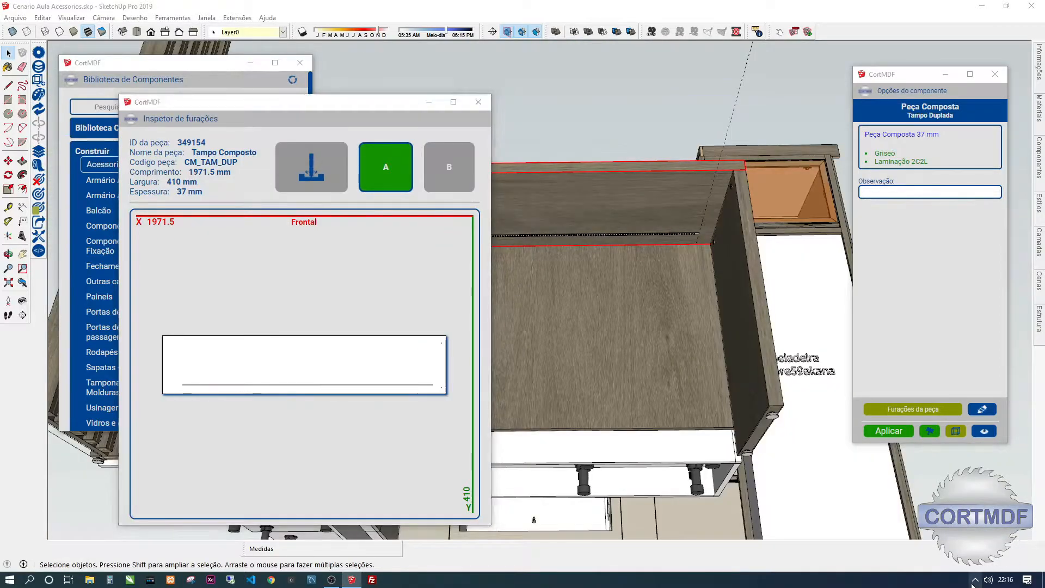
{"action": "left_click", "coordinate": [974, 580]}
{"action": "left_click_drag", "start_coordinate": [364, 103], "coordinate": [386, 86]}
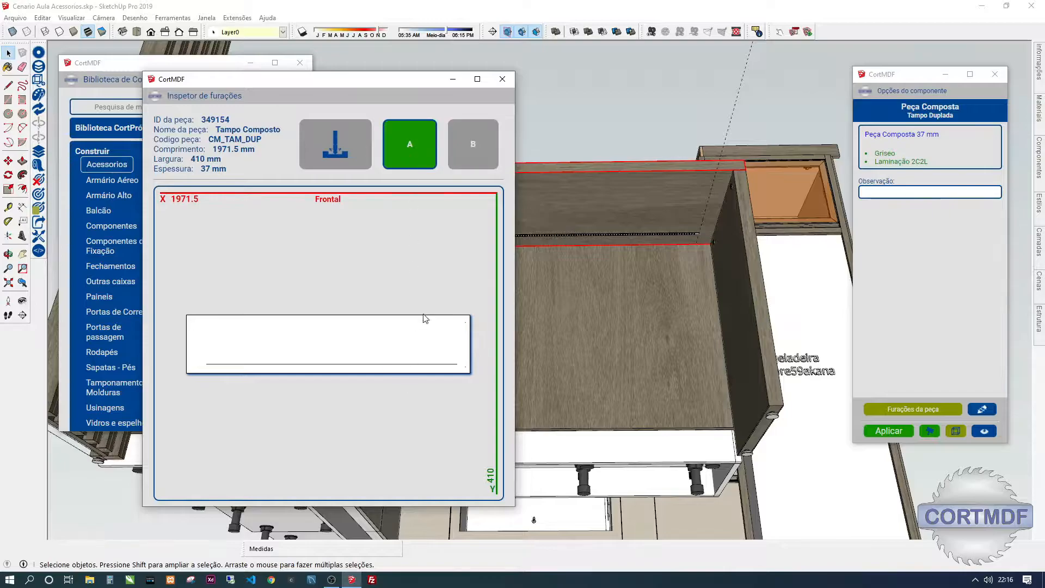
{"action": "left_click", "coordinate": [477, 79]}
{"action": "mouse_move", "coordinate": [351, 404]}
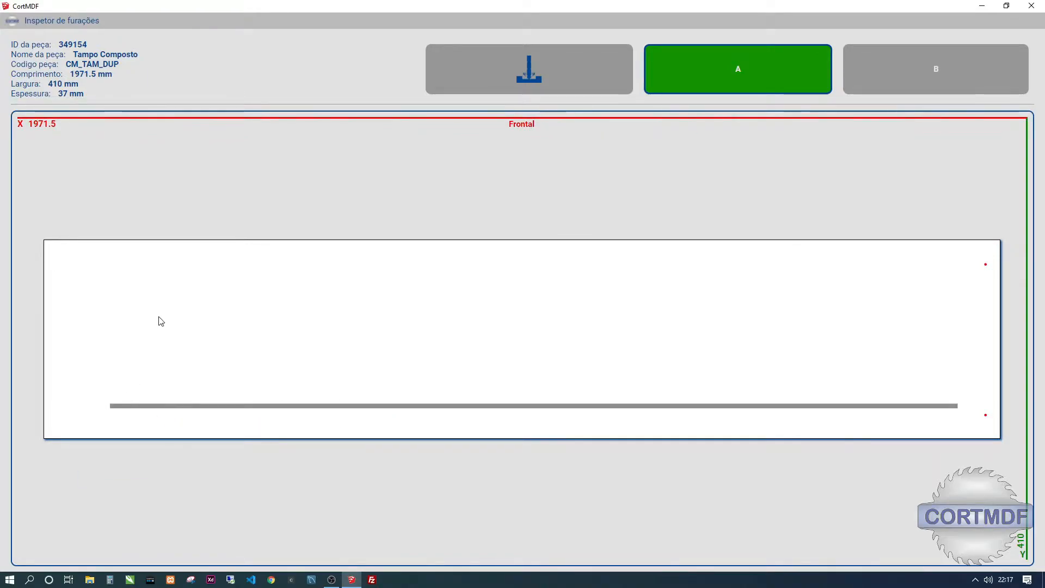
{"action": "left_click", "coordinate": [1031, 6]}
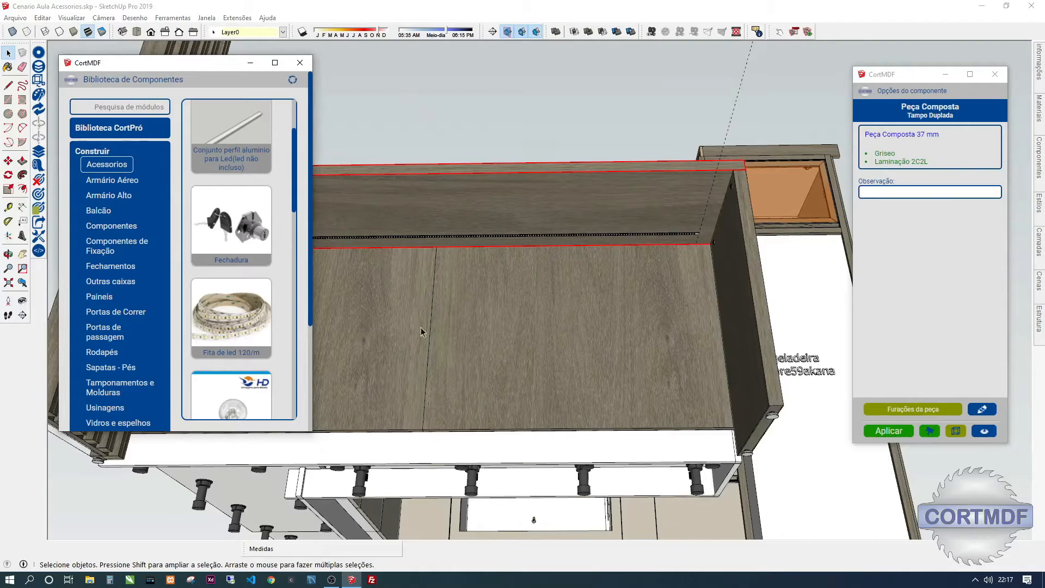
Delete the LED strip from the overhang's underside.
{"action": "middle_click_drag", "start_coordinate": [436, 331], "coordinate": [718, 329], "text": "shift"}
{"action": "scroll", "coordinate": [446, 199], "scroll_direction": "up", "scroll_amount": 5}
{"action": "middle_click_drag", "start_coordinate": [468, 176], "coordinate": [471, 163]}
{"action": "mouse_move", "coordinate": [485, 272]}
{"action": "middle_mouse_down"}
{"action": "mouse_move", "coordinate": [453, 280]}
{"action": "mouse_move", "coordinate": [470, 271]}
{"action": "middle_mouse_up"}
{"action": "scroll", "coordinate": [470, 271], "scroll_direction": "up", "scroll_amount": 3}
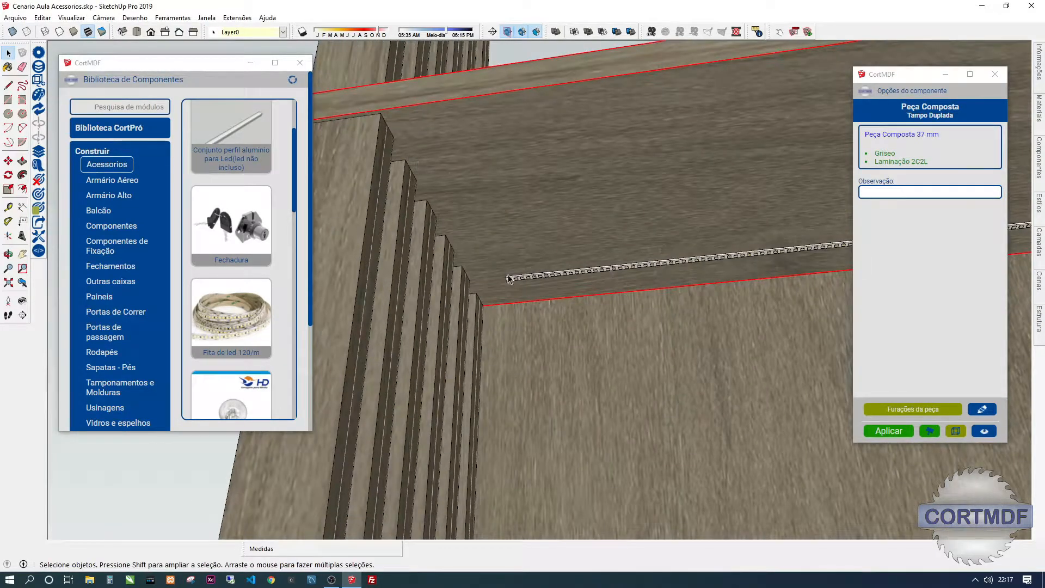
{"action": "scroll", "coordinate": [388, 174], "scroll_direction": "down", "scroll_amount": 8}
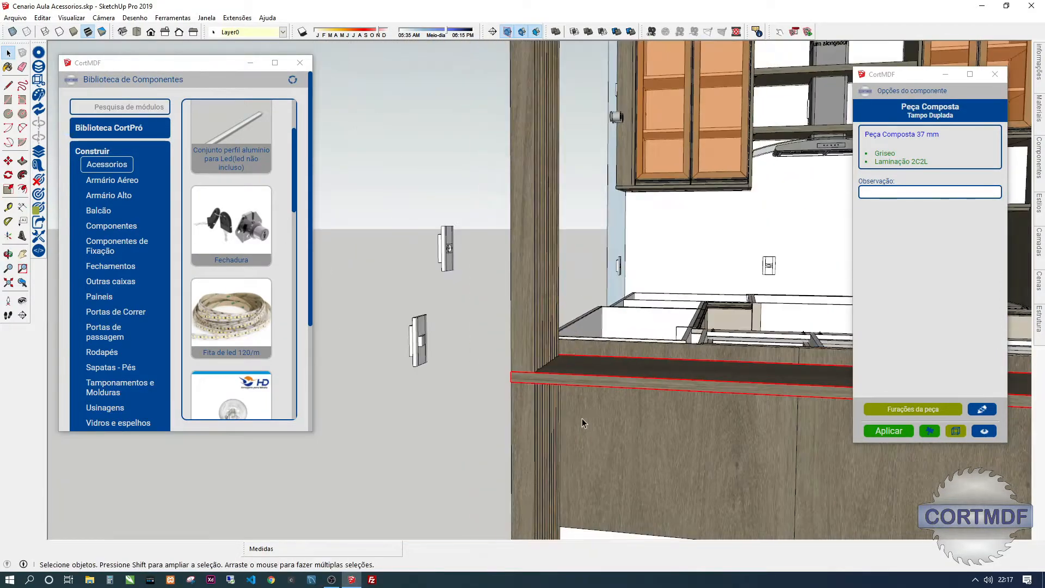
{"action": "middle_click_drag", "start_coordinate": [582, 419], "coordinate": [640, 279]}
{"action": "scroll", "coordinate": [637, 180], "scroll_direction": "up", "scroll_amount": 2}
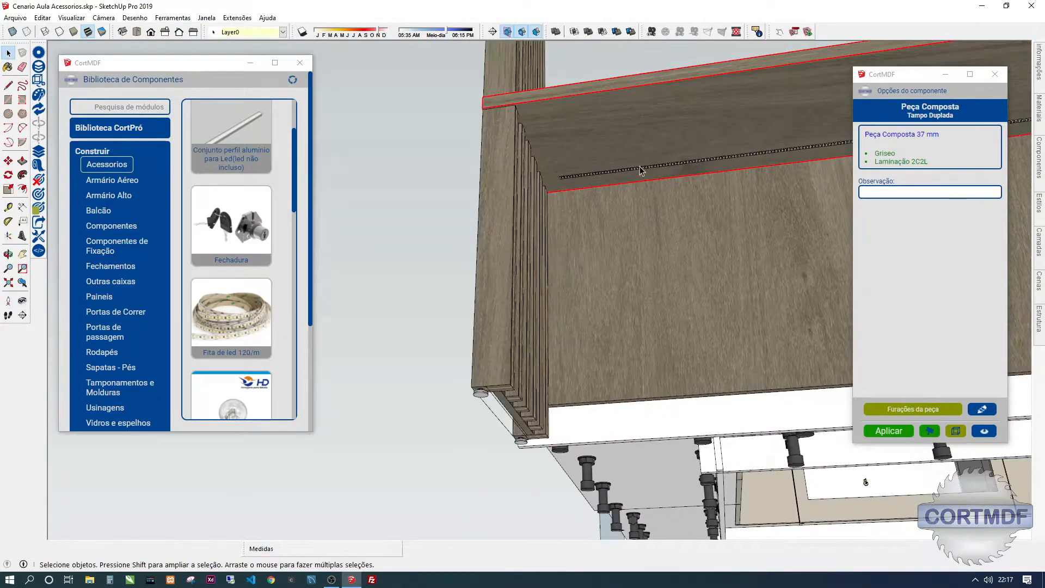
{"action": "left_click", "coordinate": [621, 171]}
{"action": "key", "text": "Delete"}
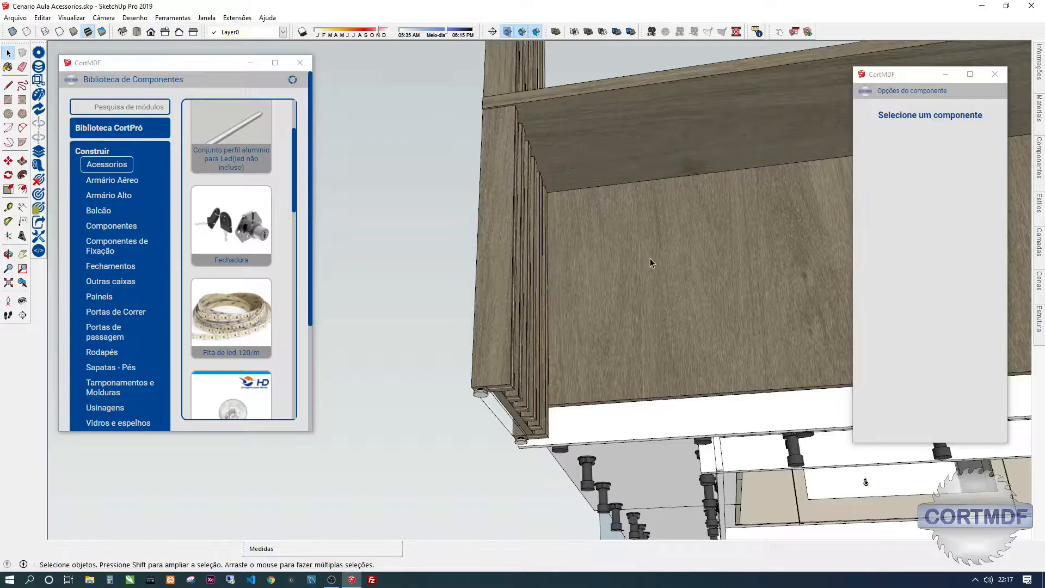
{"action": "scroll", "coordinate": [645, 254], "scroll_direction": "down", "scroll_amount": 2}
{"action": "middle_click_drag", "start_coordinate": [646, 254], "coordinate": [510, 381]}
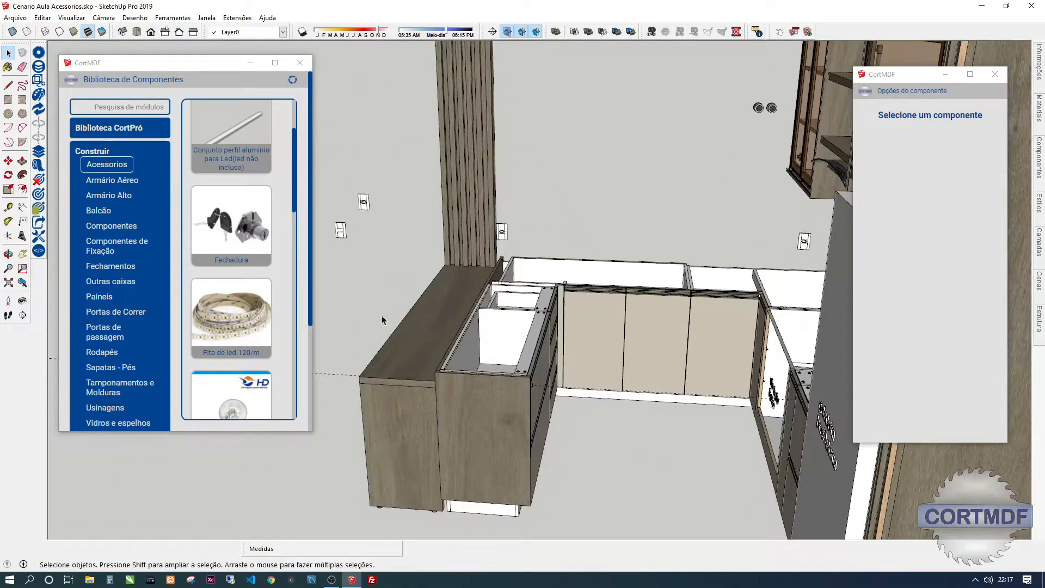
Insert the 50 mm silicone caster kit (Kit Rodizios de silicone 50mm) from the accessories library in front of the cabinets.
{"action": "scroll", "coordinate": [231, 256], "scroll_direction": "down", "scroll_amount": 2}
{"action": "scroll", "coordinate": [239, 256], "scroll_direction": "up", "scroll_amount": 3}
{"action": "scroll", "coordinate": [239, 255], "scroll_direction": "down", "scroll_amount": 2}
{"action": "scroll", "coordinate": [230, 217], "scroll_direction": "up", "scroll_amount": 3}
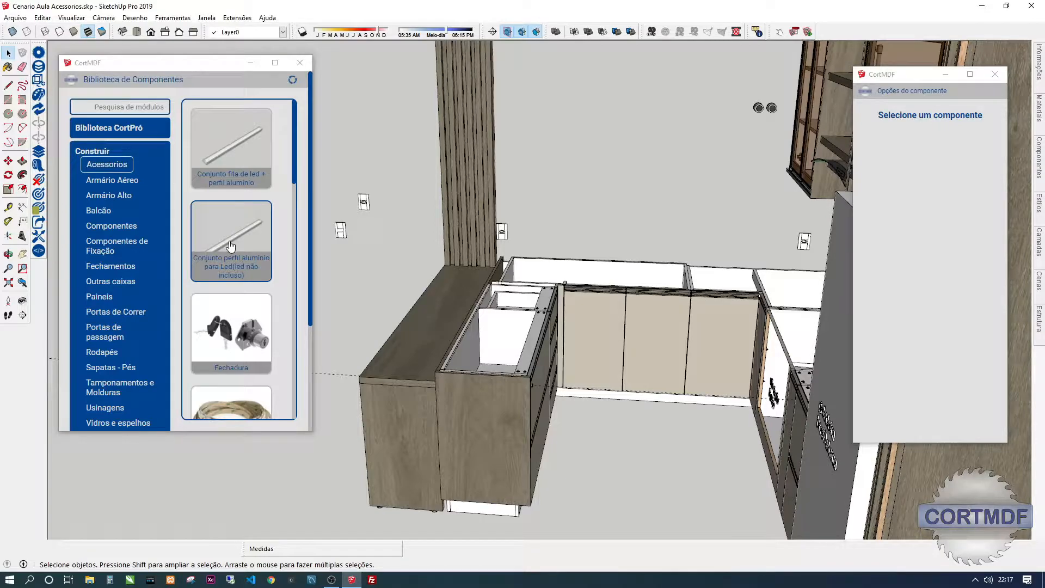
{"action": "scroll", "coordinate": [227, 248], "scroll_direction": "down", "scroll_amount": 5}
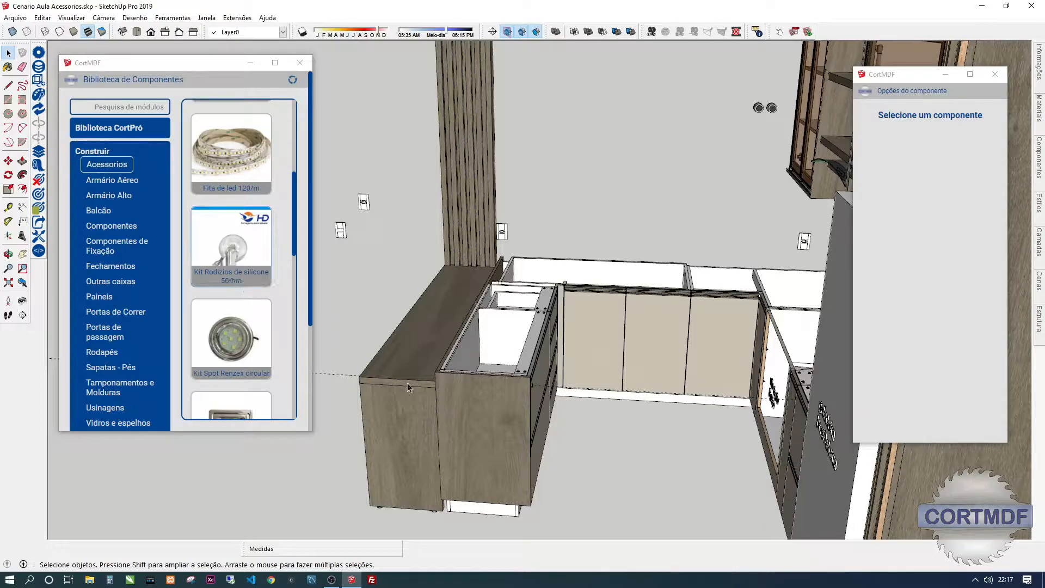
{"action": "scroll", "coordinate": [242, 265], "scroll_direction": "down", "scroll_amount": 3}
{"action": "middle_click_drag", "start_coordinate": [393, 416], "coordinate": [538, 356]}
{"action": "scroll", "coordinate": [533, 339], "scroll_direction": "down", "scroll_amount": 2}
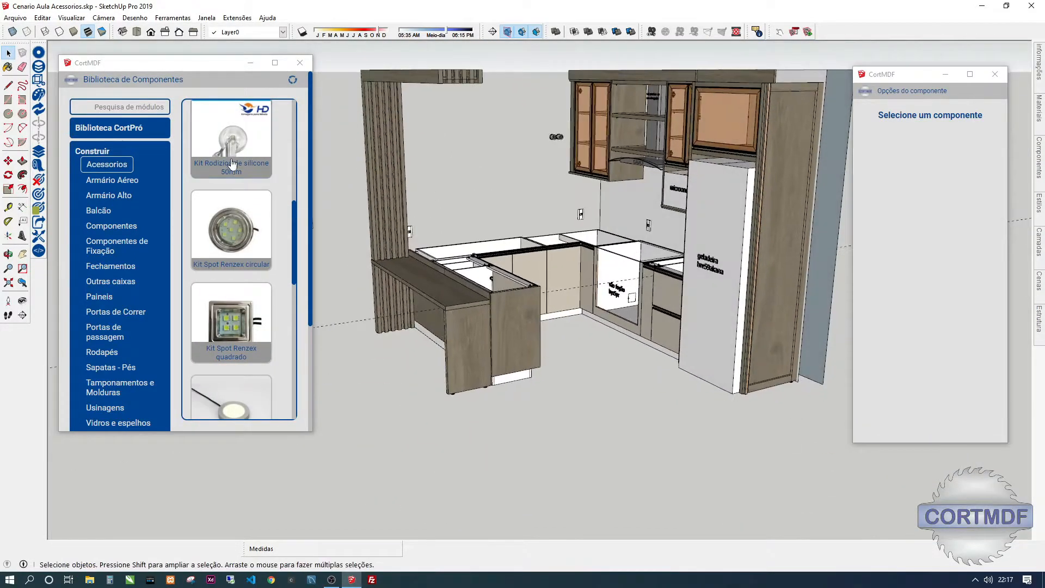
{"action": "left_click", "coordinate": [235, 164]}
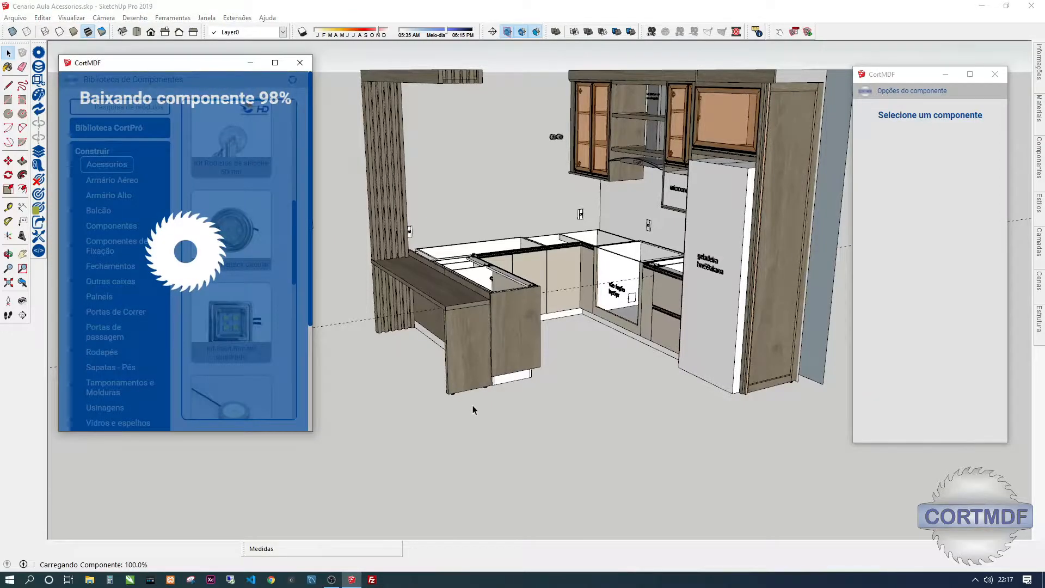
{"action": "scroll", "coordinate": [527, 441], "scroll_direction": "up", "scroll_amount": 3}
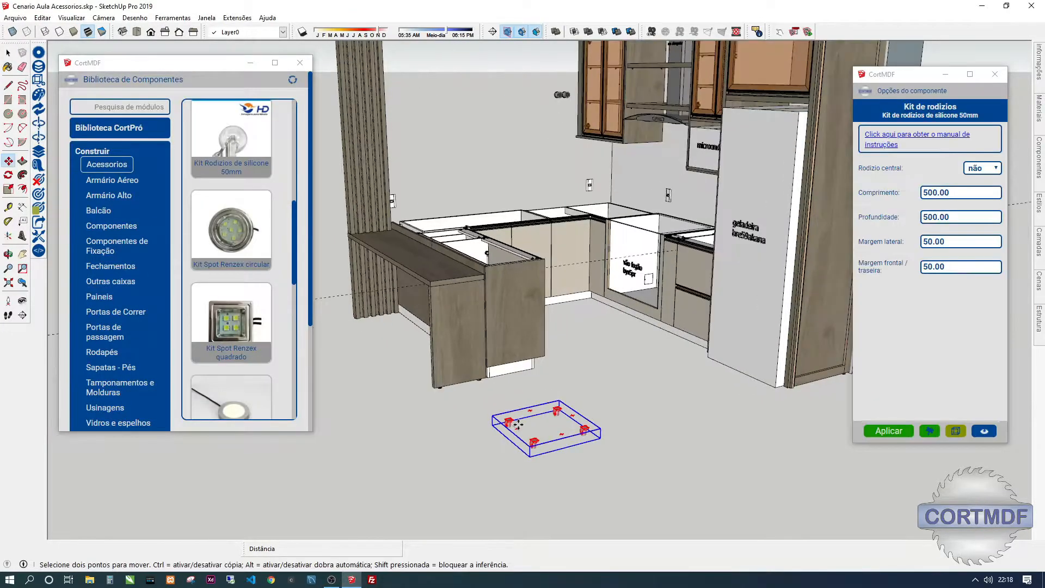
{"action": "middle_click_drag", "start_coordinate": [531, 440], "coordinate": [494, 323]}
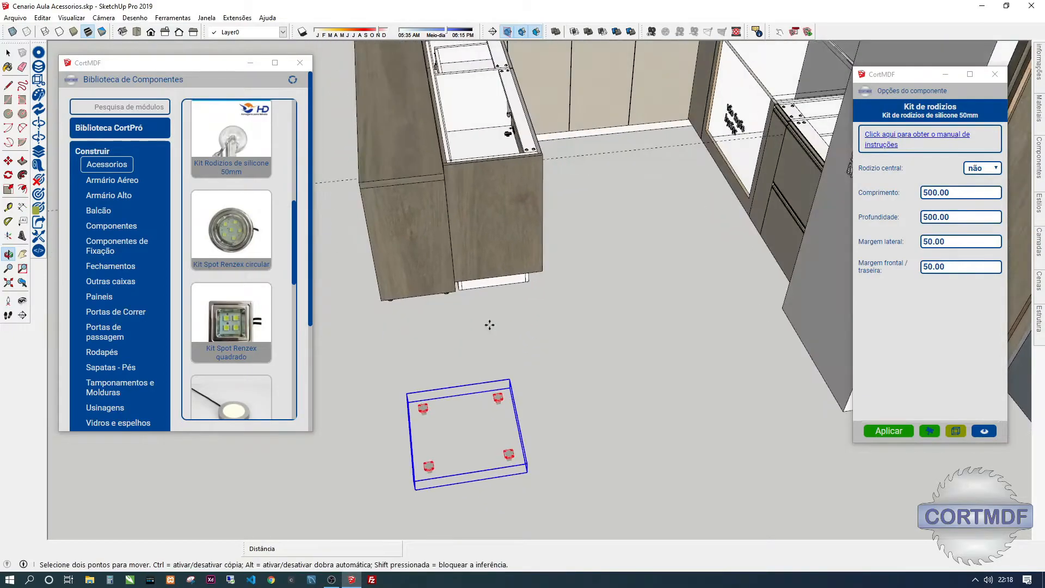
{"action": "scroll", "coordinate": [456, 446], "scroll_direction": "up", "scroll_amount": 4}
{"action": "middle_click_drag", "start_coordinate": [456, 446], "coordinate": [499, 325], "text": "shift"}
{"action": "scroll", "coordinate": [500, 323], "scroll_direction": "down", "scroll_amount": 3}
{"action": "key", "text": "space"}
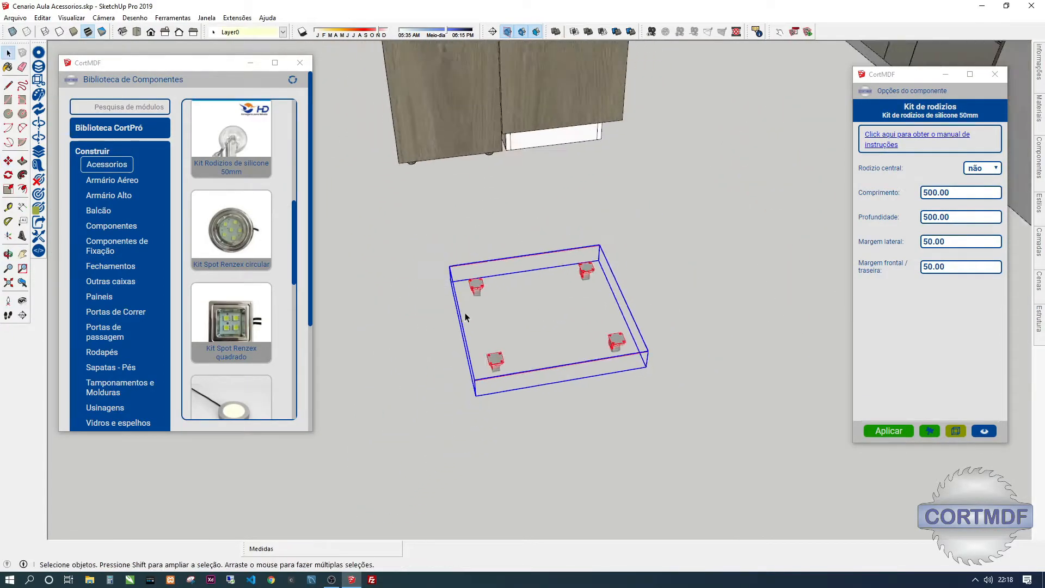
Unhide the hidden floor beneath the caster kit.
{"action": "left_click", "coordinate": [471, 313]}
{"action": "left_click", "coordinate": [42, 17]}
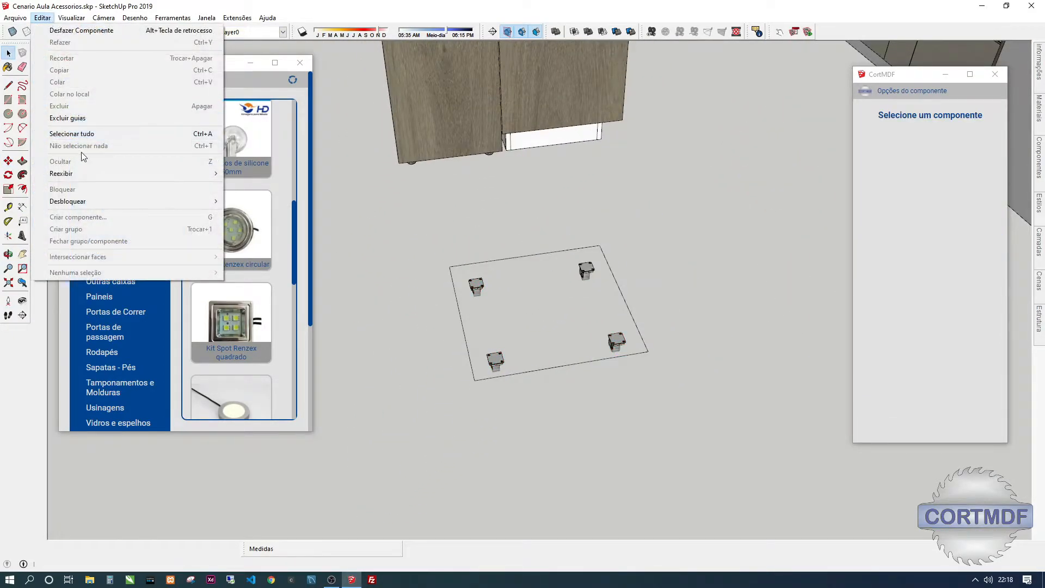
{"action": "mouse_move", "coordinate": [82, 173]}
{"action": "left_click", "coordinate": [253, 197]}
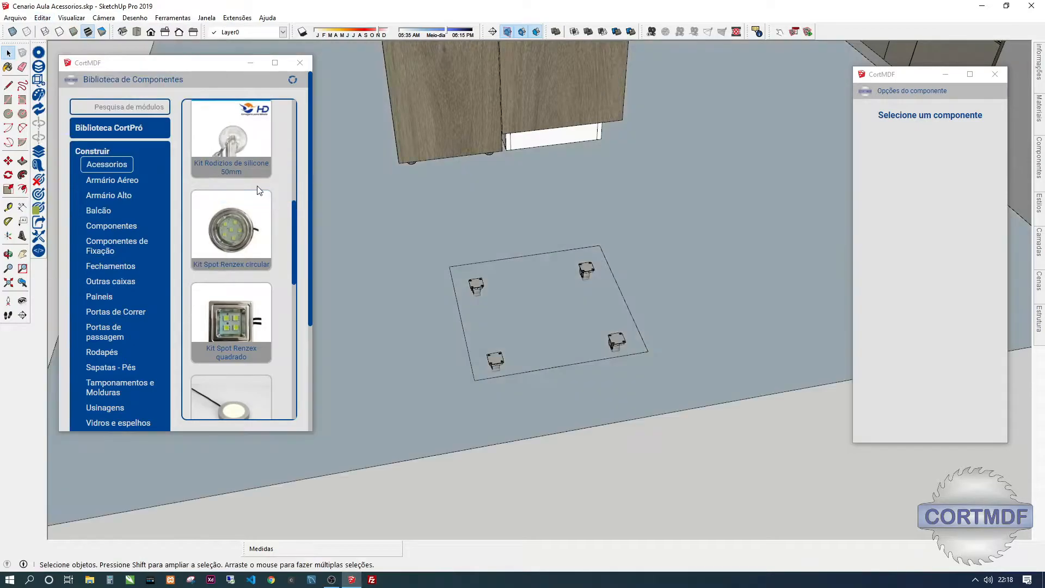
Add a central caster to the caster kit by setting Rodizio central to sim.
{"action": "middle_click_drag", "start_coordinate": [497, 388], "coordinate": [510, 315]}
{"action": "scroll", "coordinate": [585, 182], "scroll_direction": "up", "scroll_amount": 4}
{"action": "left_click", "coordinate": [584, 181]}
{"action": "scroll", "coordinate": [583, 188], "scroll_direction": "up", "scroll_amount": 1}
{"action": "left_click_drag", "start_coordinate": [883, 76], "coordinate": [750, 123]}
{"action": "middle_click_drag", "start_coordinate": [579, 305], "coordinate": [707, 237]}
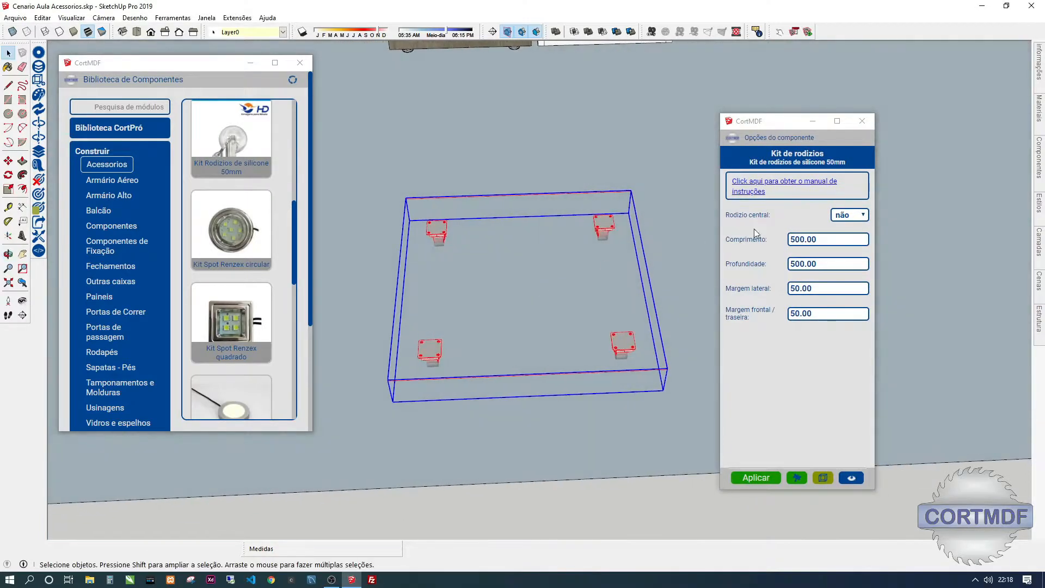
{"action": "left_click", "coordinate": [849, 215]}
{"action": "left_click", "coordinate": [847, 234]}
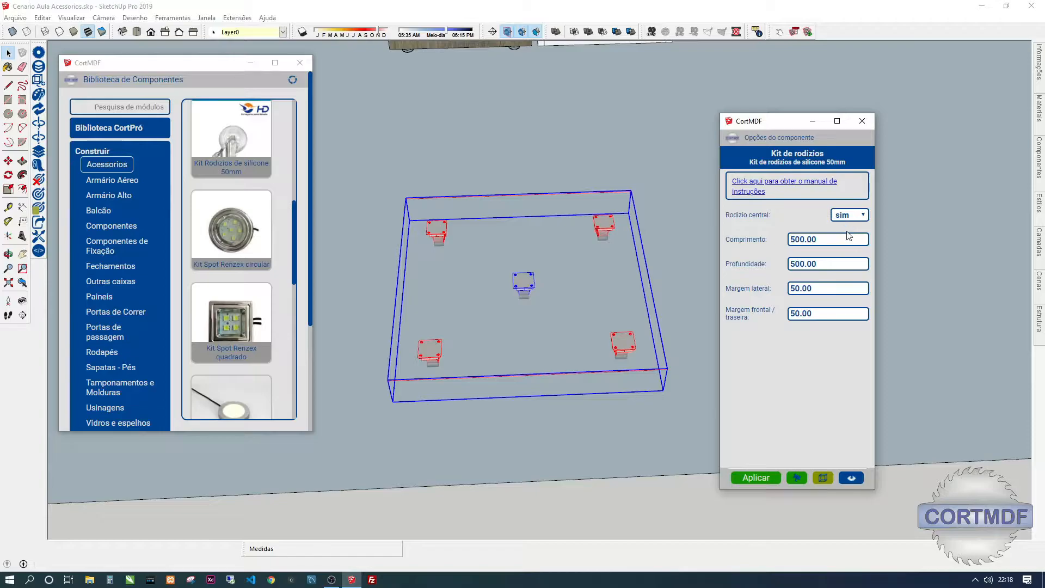
Set the caster kit's side margin (Margem lateral) and front/rear margin (Margem frontal / traseira) to 0.
{"action": "middle_click_drag", "start_coordinate": [560, 247], "coordinate": [544, 269]}
{"action": "scroll", "coordinate": [544, 269], "scroll_direction": "up", "scroll_amount": 3}
{"action": "scroll", "coordinate": [539, 281], "scroll_direction": "down", "scroll_amount": 4}
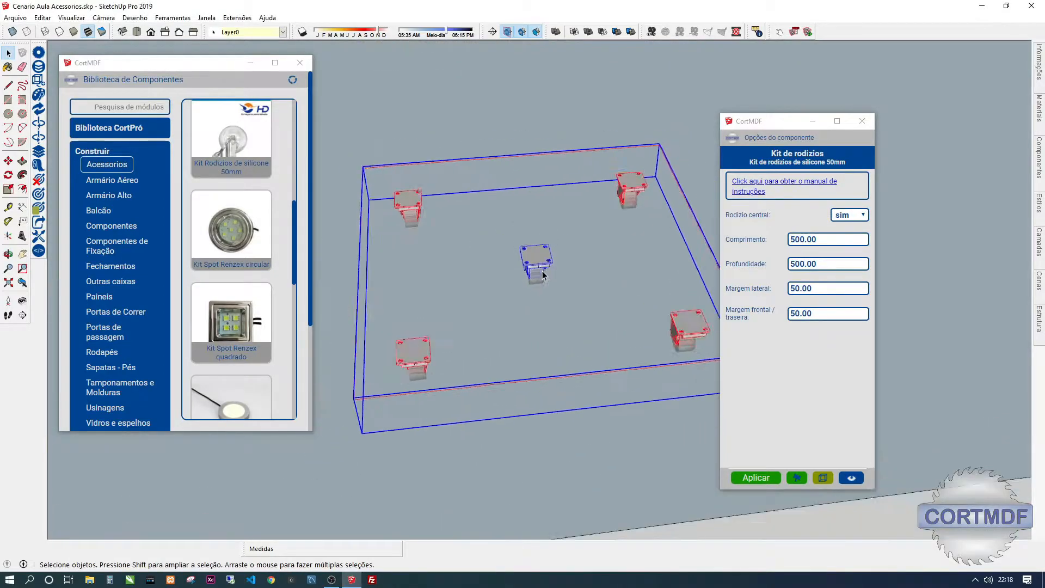
{"action": "left_click_drag", "start_coordinate": [826, 238], "coordinate": [765, 270]}
{"action": "left_click_drag", "start_coordinate": [820, 290], "coordinate": [794, 314]}
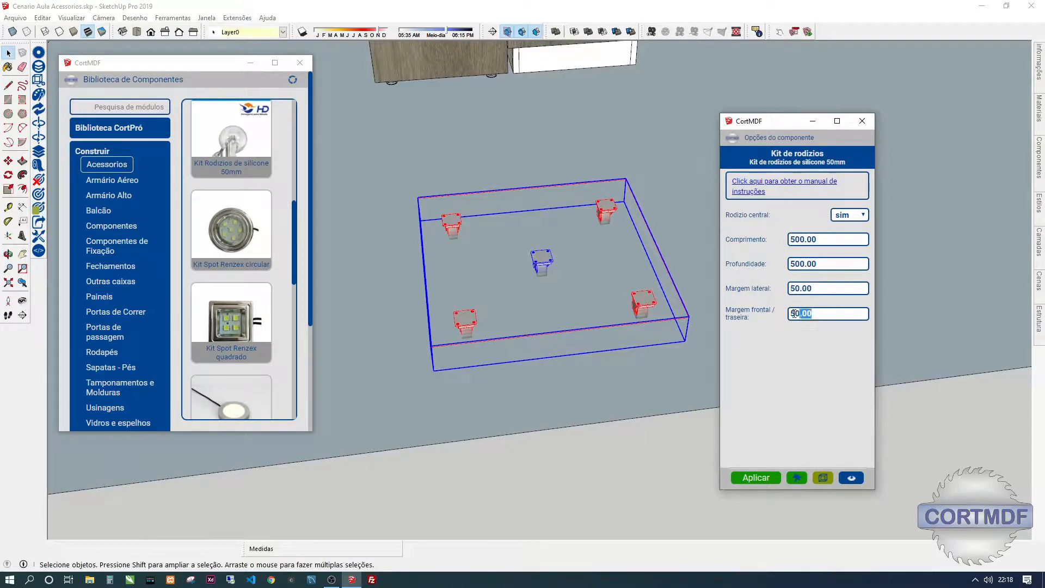
{"action": "left_click", "coordinate": [821, 289]}
{"action": "key", "text": "Return"}
Examine the positions of the corner and central casters relative to the kit's outline from several sides.
{"action": "scroll", "coordinate": [554, 321], "scroll_direction": "up", "scroll_amount": 6}
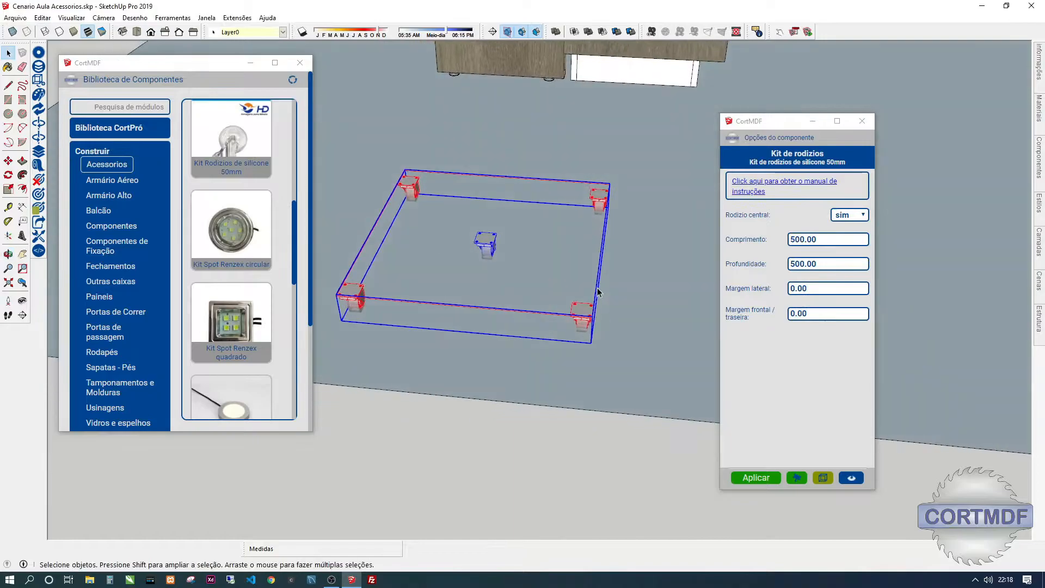
{"action": "left_click", "coordinate": [613, 310]}
{"action": "scroll", "coordinate": [610, 262], "scroll_direction": "down", "scroll_amount": 3}
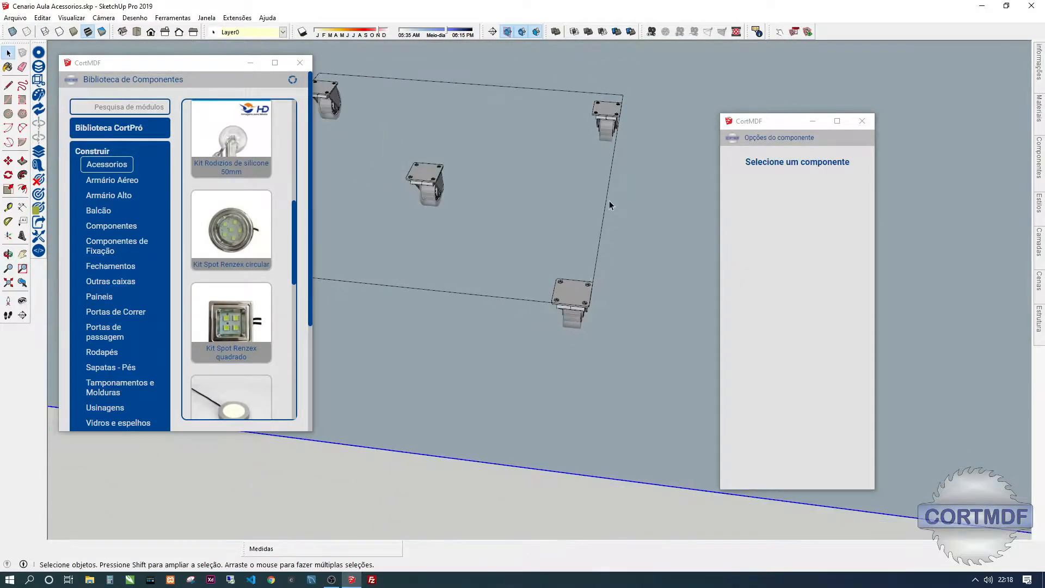
{"action": "scroll", "coordinate": [539, 168], "scroll_direction": "down", "scroll_amount": 2}
{"action": "middle_click_drag", "start_coordinate": [538, 168], "coordinate": [354, 121]}
{"action": "scroll", "coordinate": [487, 250], "scroll_direction": "up", "scroll_amount": 4}
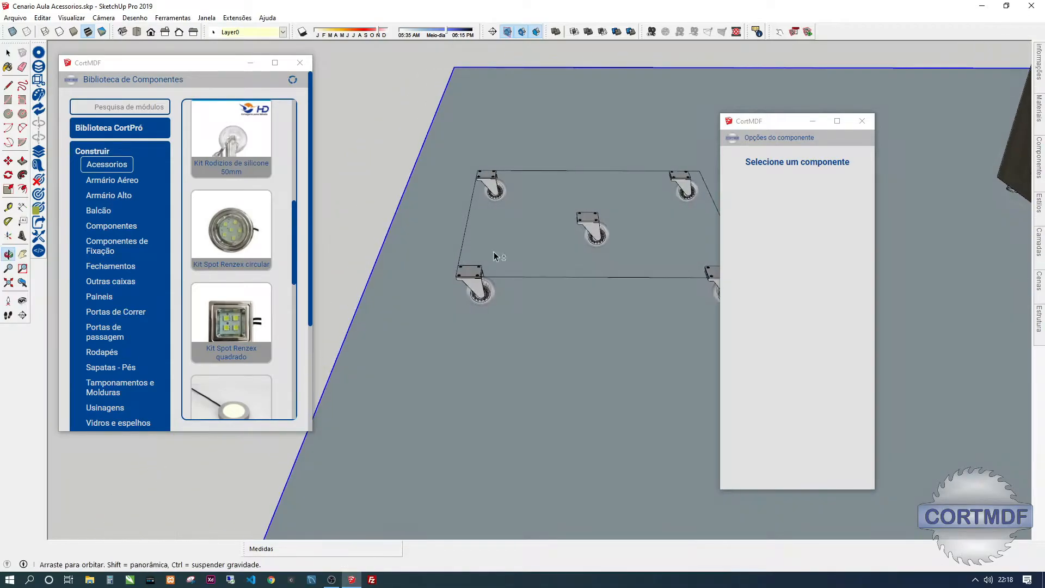
{"action": "scroll", "coordinate": [451, 266], "scroll_direction": "up", "scroll_amount": 1}
{"action": "scroll", "coordinate": [451, 266], "scroll_direction": "down", "scroll_amount": 2}
{"action": "middle_click_drag", "start_coordinate": [517, 277], "coordinate": [395, 272], "text": "shift"}
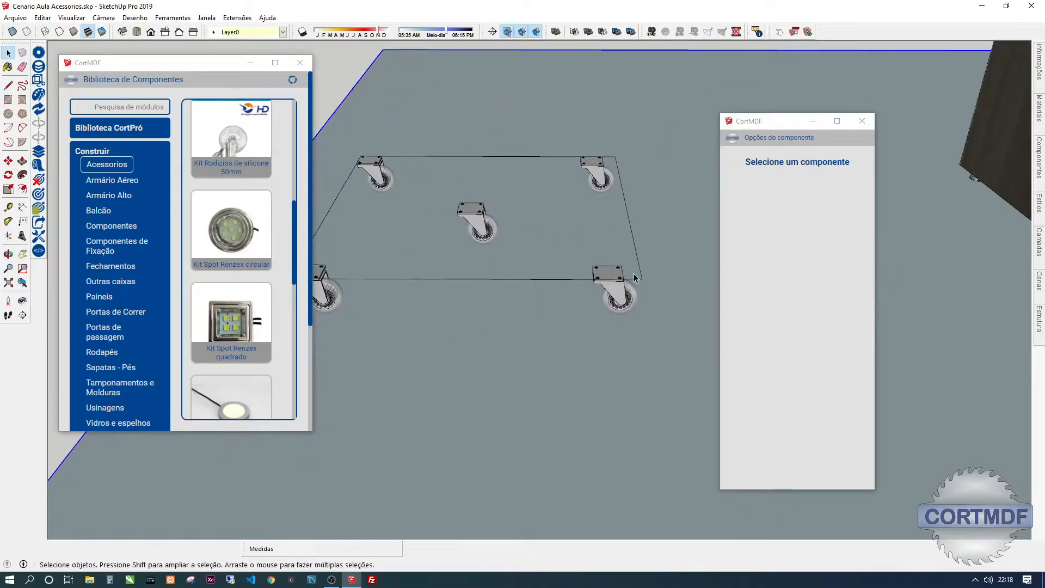
Select the caster kit and check a corner caster's mounting plate against the outline edges from above.
{"action": "middle_click_drag", "start_coordinate": [518, 284], "coordinate": [631, 394]}
{"action": "scroll", "coordinate": [506, 295], "scroll_direction": "up", "scroll_amount": 3}
{"action": "left_click", "coordinate": [555, 296]}
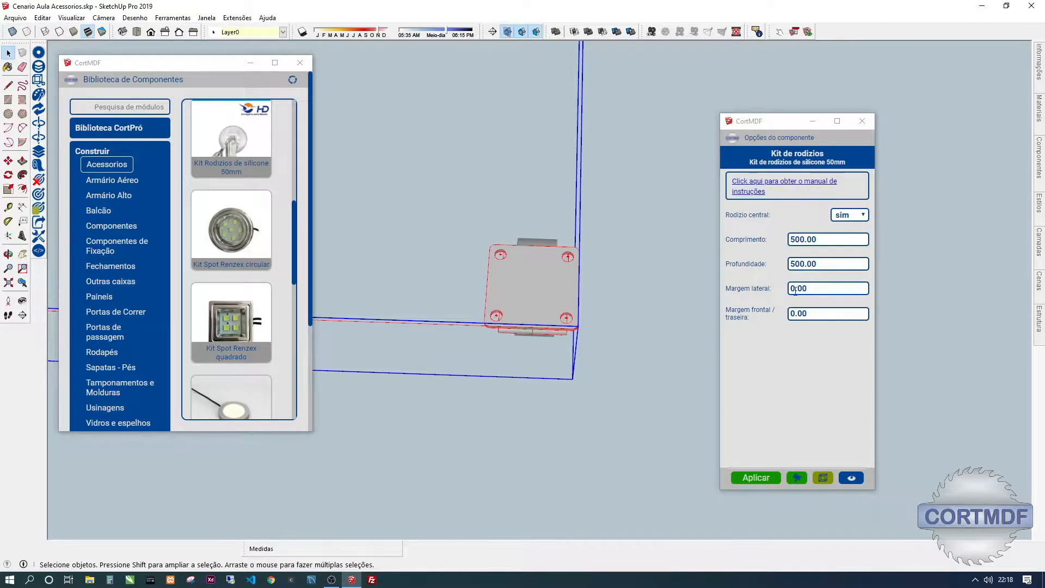
{"action": "scroll", "coordinate": [572, 304], "scroll_direction": "down", "scroll_amount": 2}
{"action": "middle_click_drag", "start_coordinate": [572, 305], "coordinate": [685, 248]}
{"action": "scroll", "coordinate": [626, 294], "scroll_direction": "down", "scroll_amount": 5}
{"action": "middle_click_drag", "start_coordinate": [553, 325], "coordinate": [651, 308], "text": "shift"}
{"action": "middle_click_drag", "start_coordinate": [524, 307], "coordinate": [556, 304]}
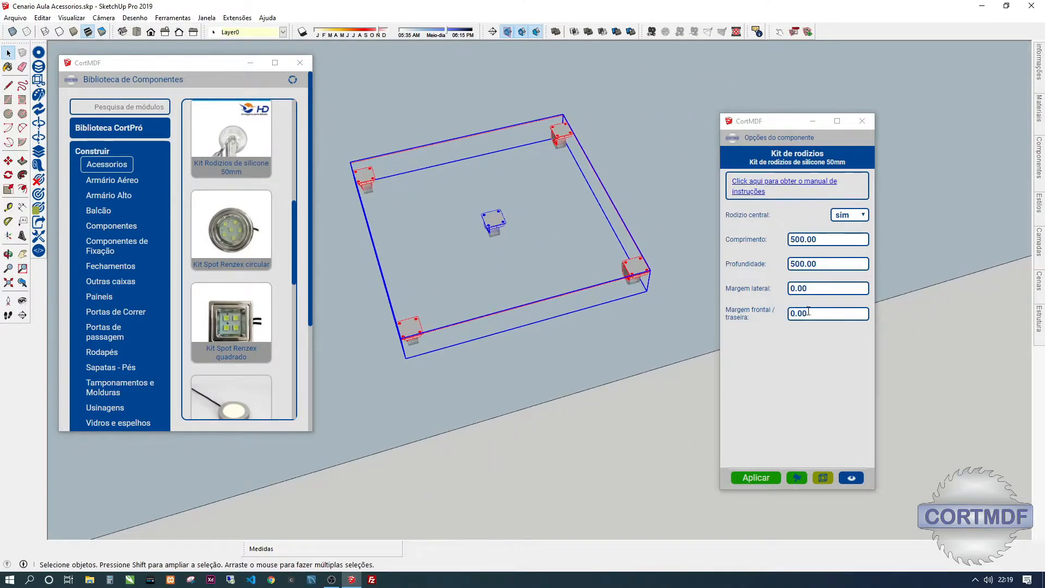
Scale the caster kit lengthwise with the Scale tool to a Comprimento of 705 mm.
{"action": "scroll", "coordinate": [618, 260], "scroll_direction": "up", "scroll_amount": 5}
{"action": "middle_click_drag", "start_coordinate": [642, 272], "coordinate": [506, 259], "text": "shift"}
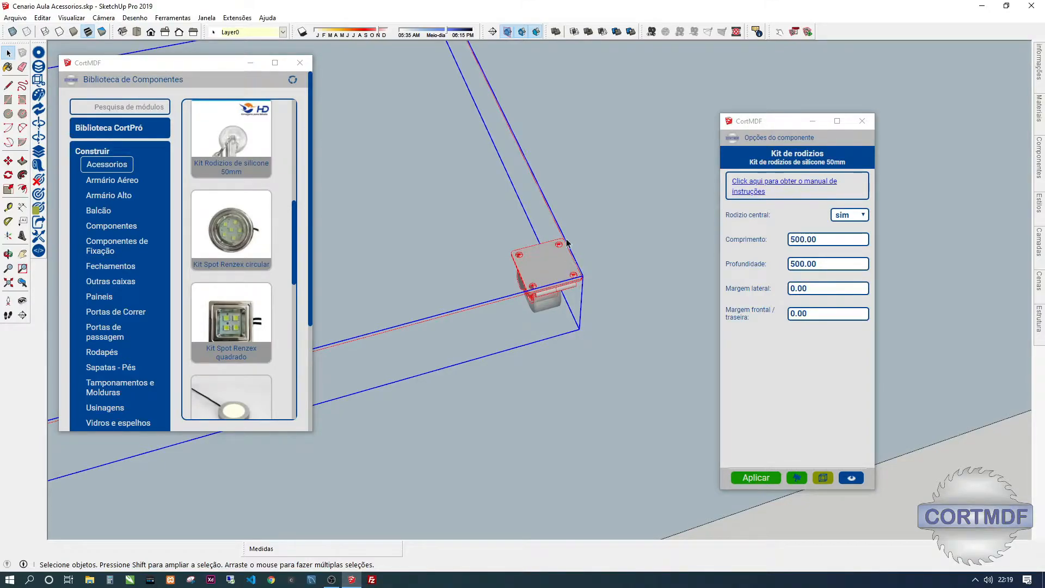
{"action": "scroll", "coordinate": [567, 264], "scroll_direction": "down", "scroll_amount": 5}
{"action": "middle_click_drag", "start_coordinate": [459, 305], "coordinate": [818, 278]}
{"action": "middle_click_drag", "start_coordinate": [454, 277], "coordinate": [447, 231]}
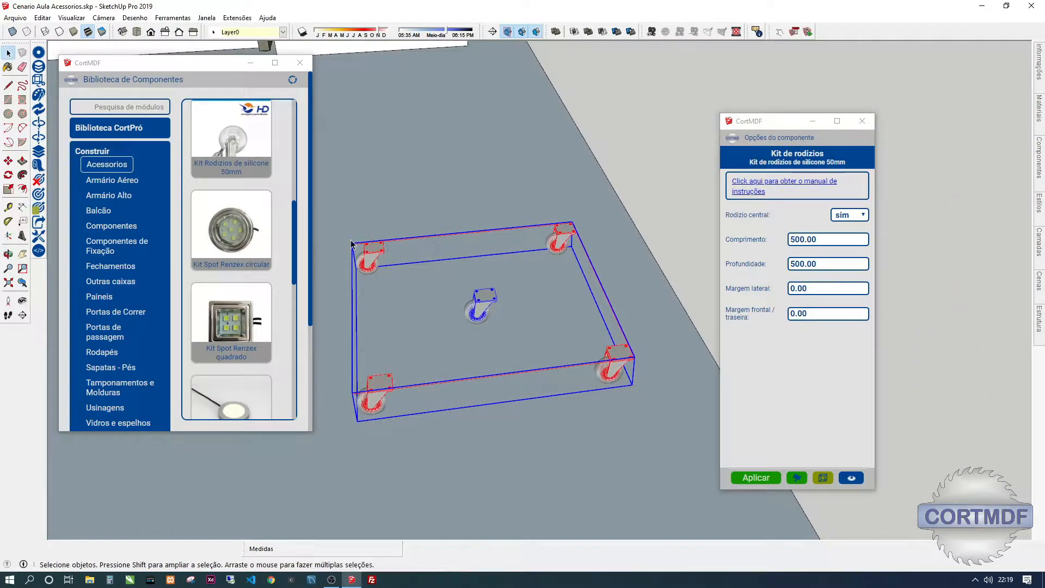
{"action": "middle_click_drag", "start_coordinate": [534, 284], "coordinate": [465, 260]}
{"action": "key", "text": "s"}
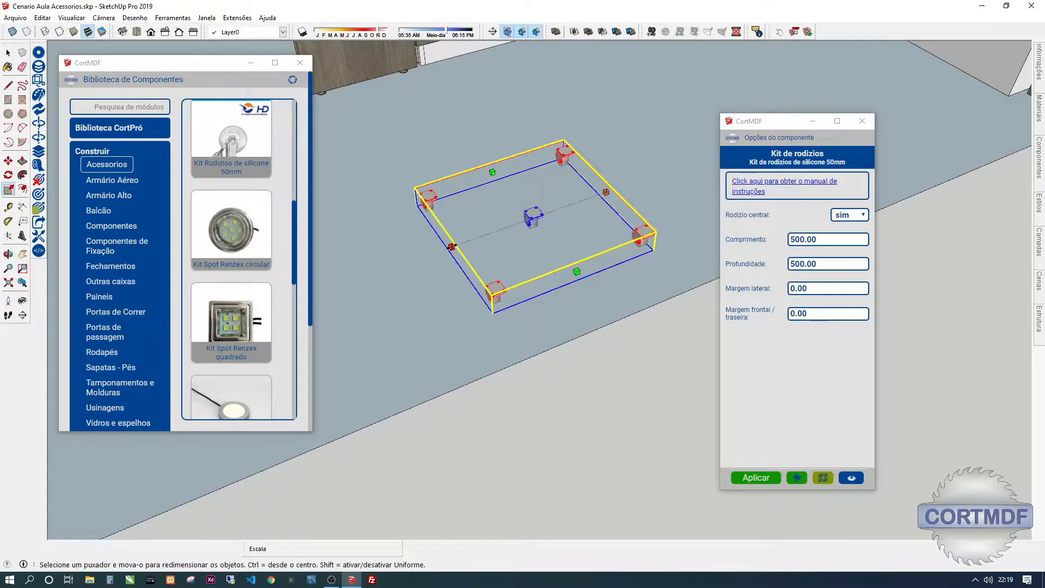
{"action": "left_click", "coordinate": [378, 299]}
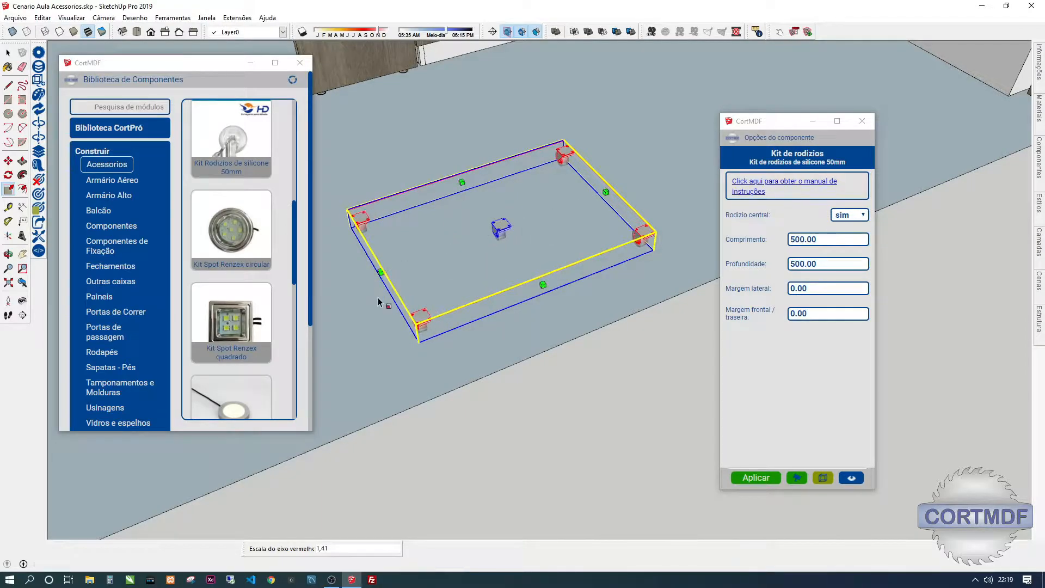
{"action": "scroll", "coordinate": [377, 296], "scroll_direction": "down", "scroll_amount": 2}
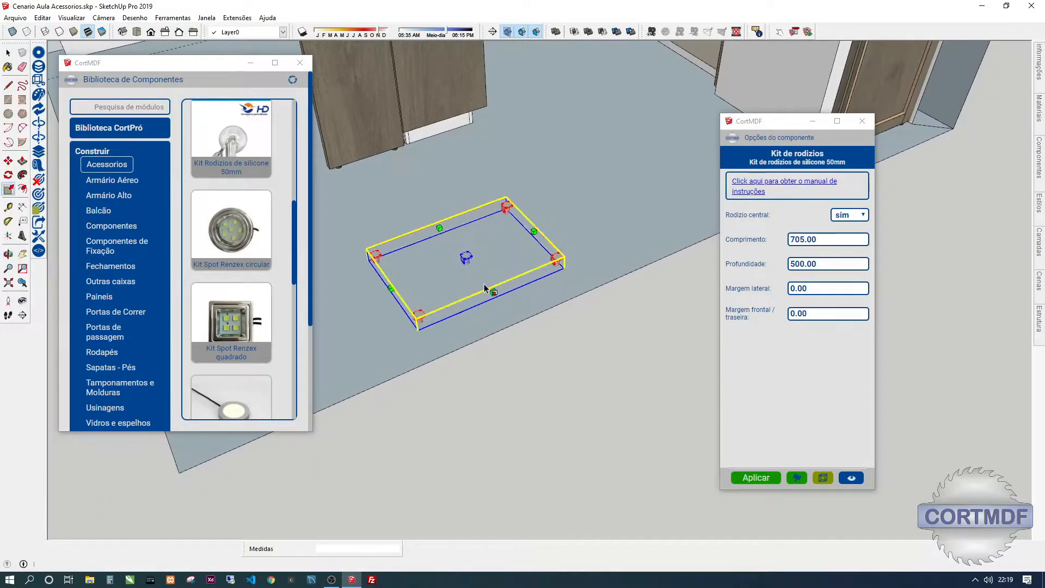
Examine a corner caster's mounting plate against the outline of the lengthened kit.
{"action": "scroll", "coordinate": [484, 283], "scroll_direction": "down", "scroll_amount": 2}
{"action": "key", "text": "space"}
{"action": "left_click", "coordinate": [551, 233]}
{"action": "scroll", "coordinate": [494, 231], "scroll_direction": "up", "scroll_amount": 5}
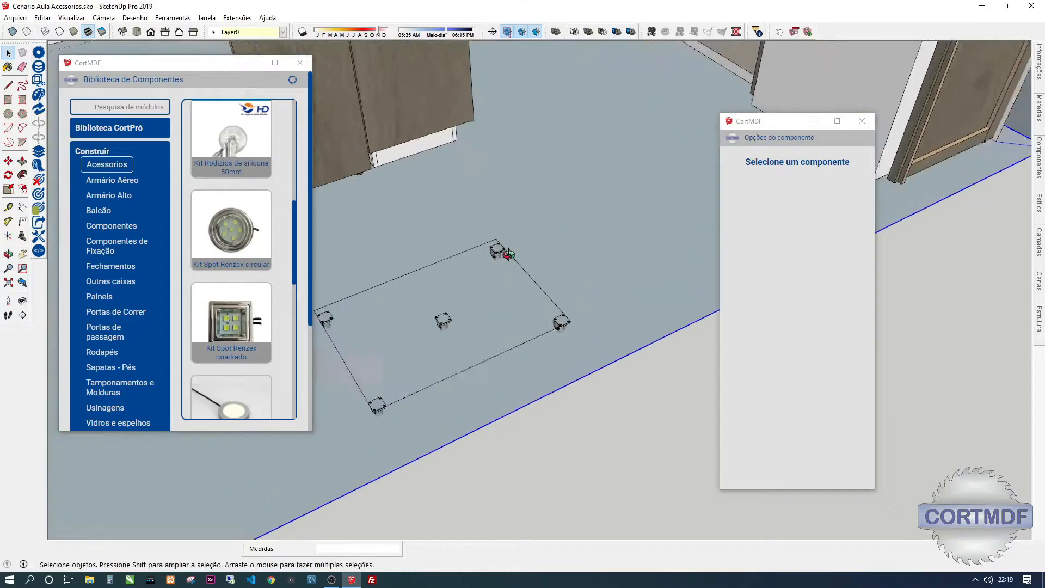
{"action": "scroll", "coordinate": [494, 234], "scroll_direction": "up", "scroll_amount": 6}
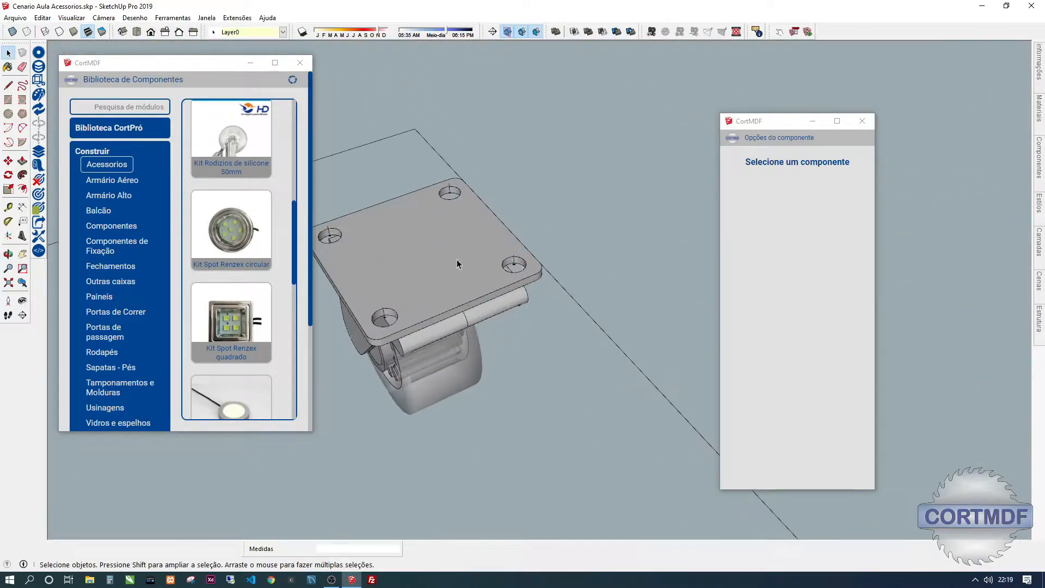
{"action": "scroll", "coordinate": [398, 227], "scroll_direction": "down", "scroll_amount": 10}
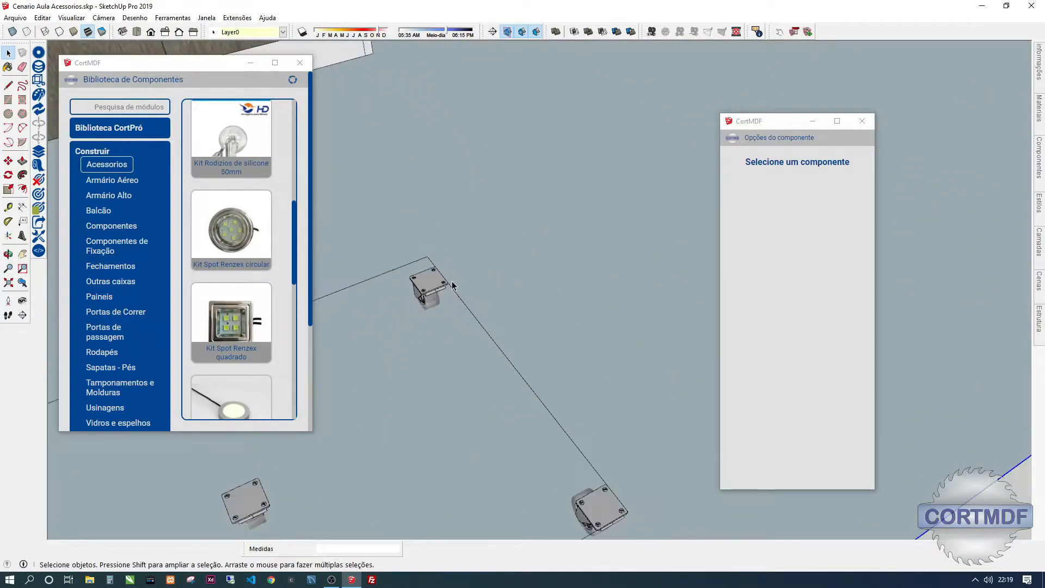
{"action": "middle_click_drag", "start_coordinate": [520, 266], "coordinate": [488, 292], "text": "shift"}
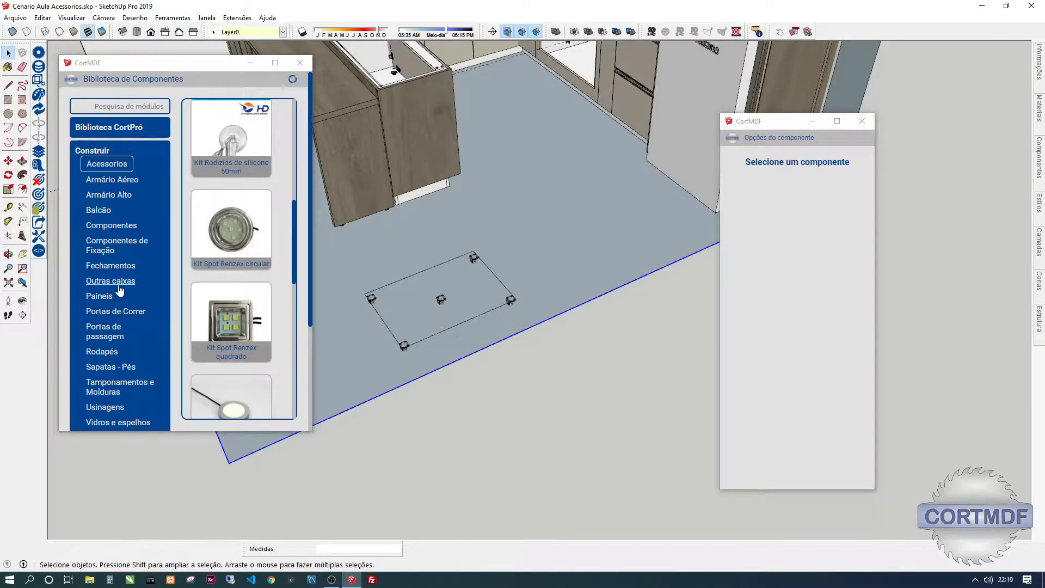
Insert a Criado Mudo module from the Outras caixas category on the floor beside the caster kit.
{"action": "scroll", "coordinate": [107, 301], "scroll_direction": "down", "scroll_amount": 1}
{"action": "left_click", "coordinate": [110, 226]}
{"action": "scroll", "coordinate": [234, 267], "scroll_direction": "down", "scroll_amount": 2}
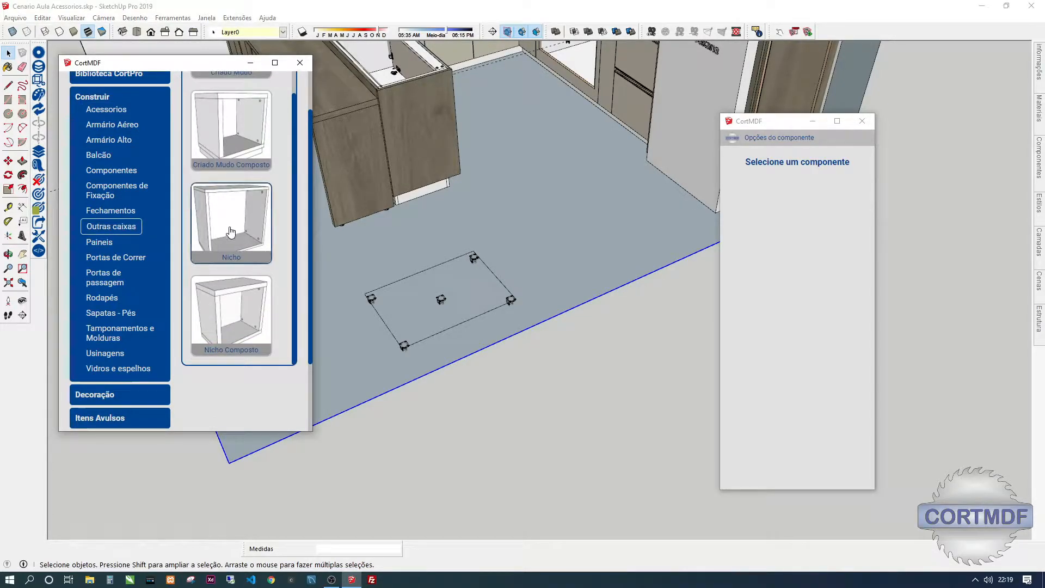
{"action": "scroll", "coordinate": [222, 152], "scroll_direction": "up", "scroll_amount": 3}
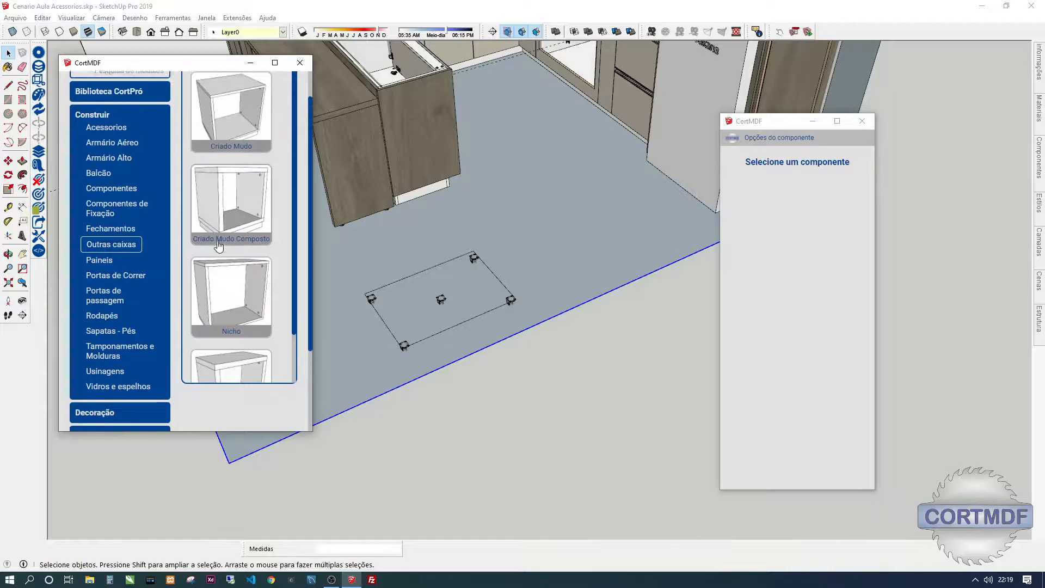
{"action": "left_click", "coordinate": [213, 144]}
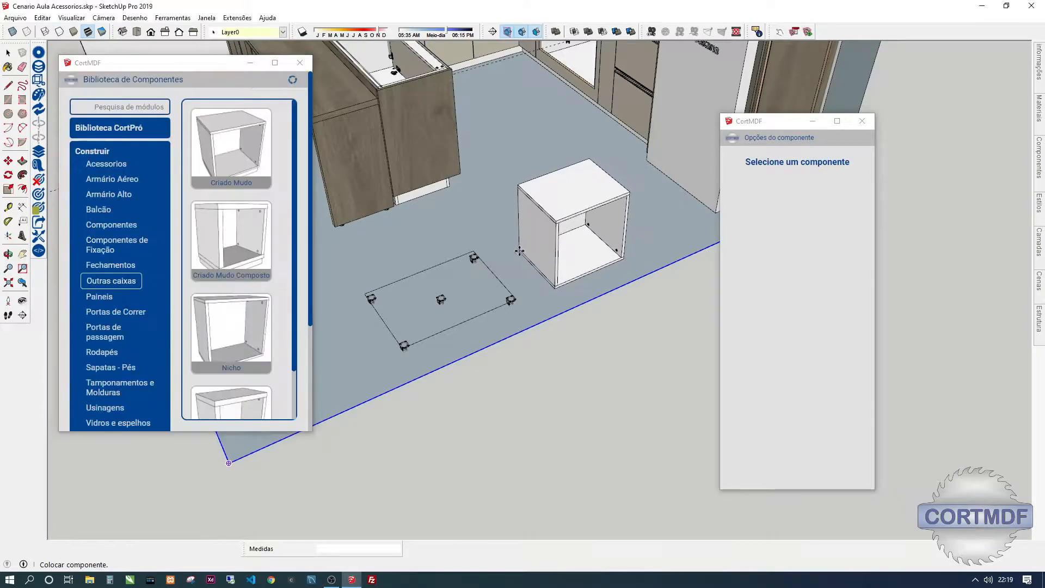
{"action": "left_click", "coordinate": [497, 267]}
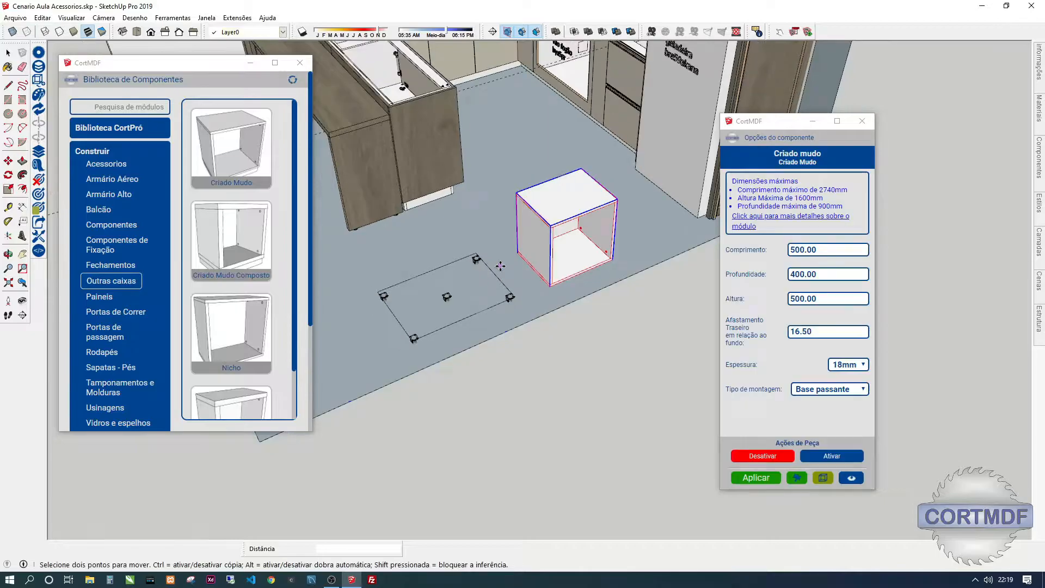
Move the Criado Mudo away from the caster kit, past the edge of the floor.
{"action": "middle_click_drag", "start_coordinate": [500, 261], "coordinate": [530, 275]}
{"action": "scroll", "coordinate": [529, 275], "scroll_direction": "down", "scroll_amount": 1}
{"action": "left_click", "coordinate": [475, 301]}
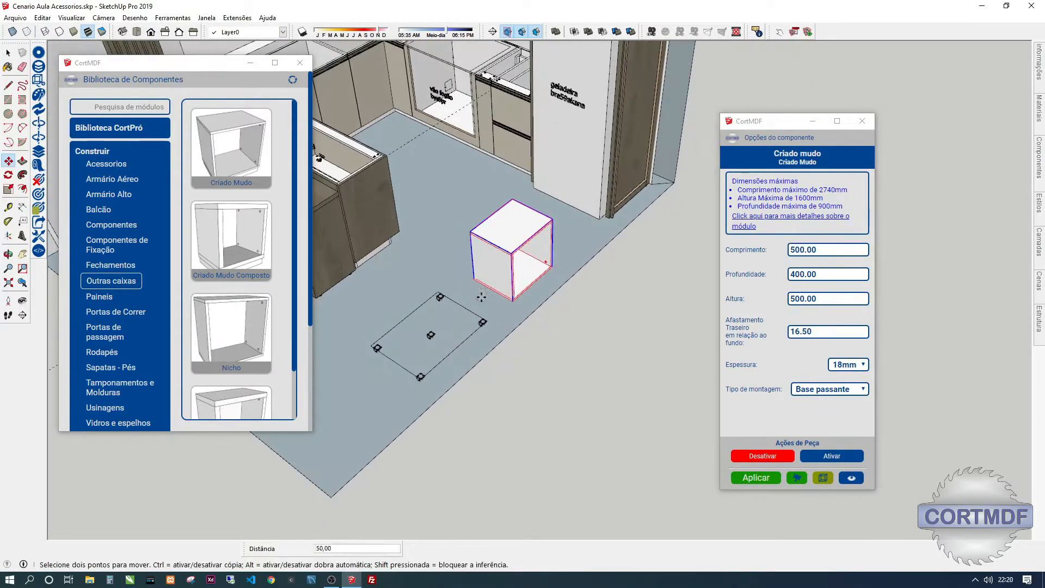
{"action": "left_click", "coordinate": [582, 334]}
{"action": "key", "text": "space"}
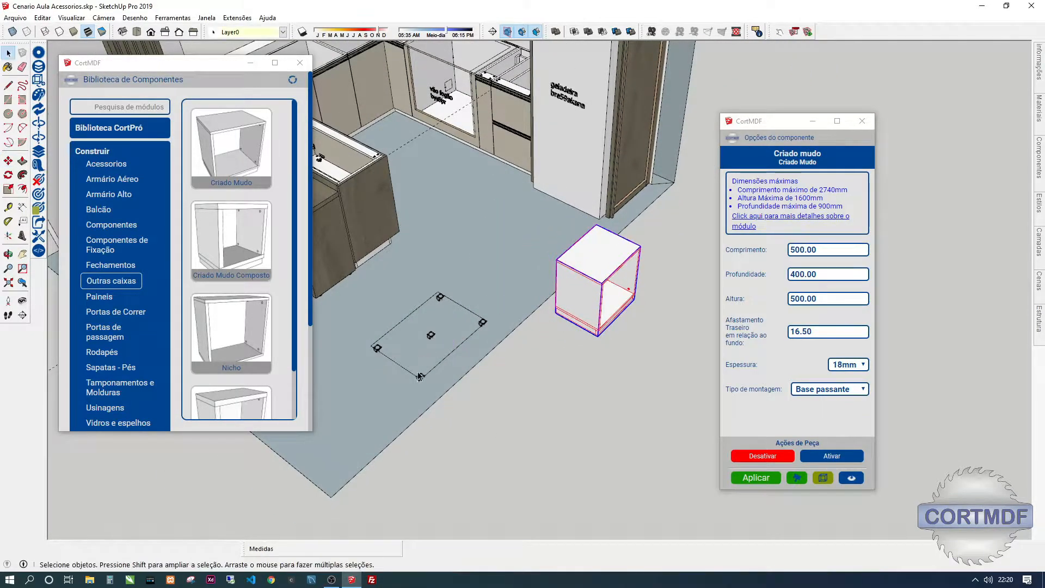
Select the caster kit and move it to the underside of the Criado Mudo, snapping to the base's inner corner.
{"action": "left_click", "coordinate": [421, 377]}
{"action": "scroll", "coordinate": [422, 378], "scroll_direction": "up", "scroll_amount": 2}
{"action": "left_click", "coordinate": [422, 378]}
{"action": "scroll", "coordinate": [421, 378], "scroll_direction": "up", "scroll_amount": 2}
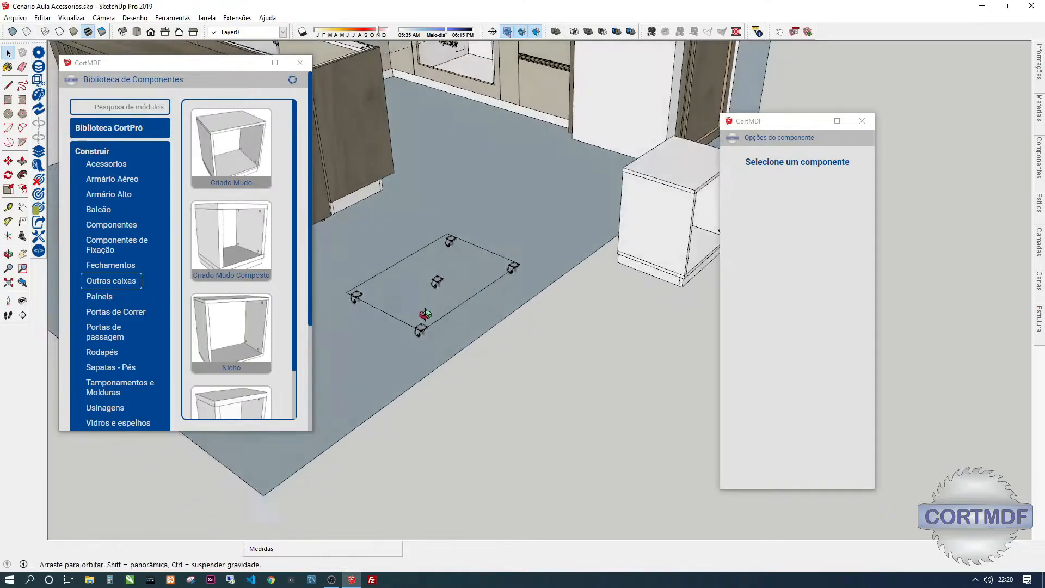
{"action": "left_click", "coordinate": [418, 339]}
{"action": "key", "text": "m"}
{"action": "middle_click_drag", "start_coordinate": [417, 328], "coordinate": [499, 172]}
{"action": "scroll", "coordinate": [590, 234], "scroll_direction": "up", "scroll_amount": 4}
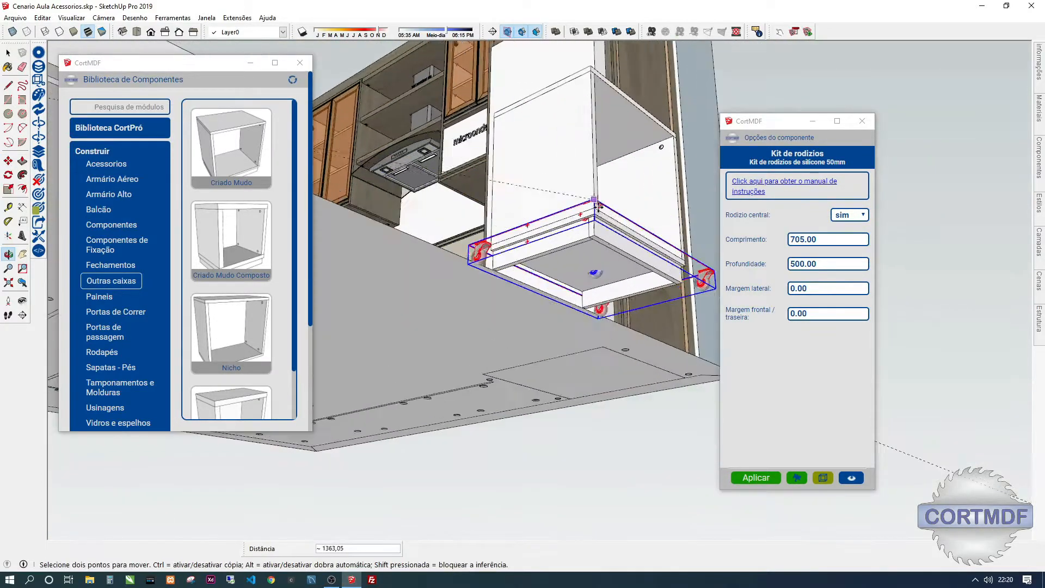
{"action": "middle_click_drag", "start_coordinate": [544, 234], "coordinate": [430, 175]}
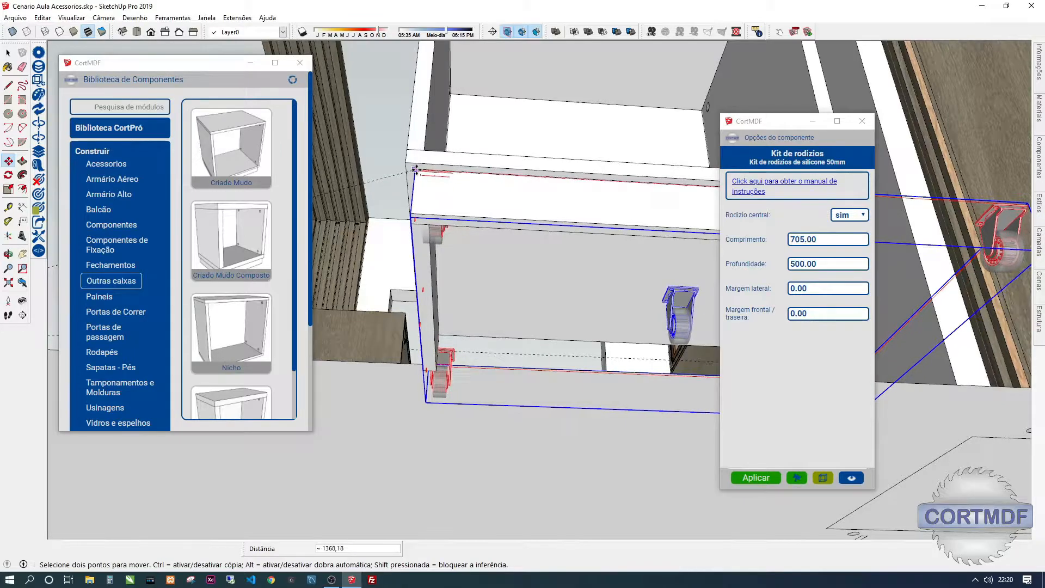
{"action": "middle_click_drag", "start_coordinate": [459, 188], "coordinate": [150, 114]}
{"action": "middle_click_drag", "start_coordinate": [544, 128], "coordinate": [566, 133]}
{"action": "middle_click_drag", "start_coordinate": [455, 201], "coordinate": [482, 158]}
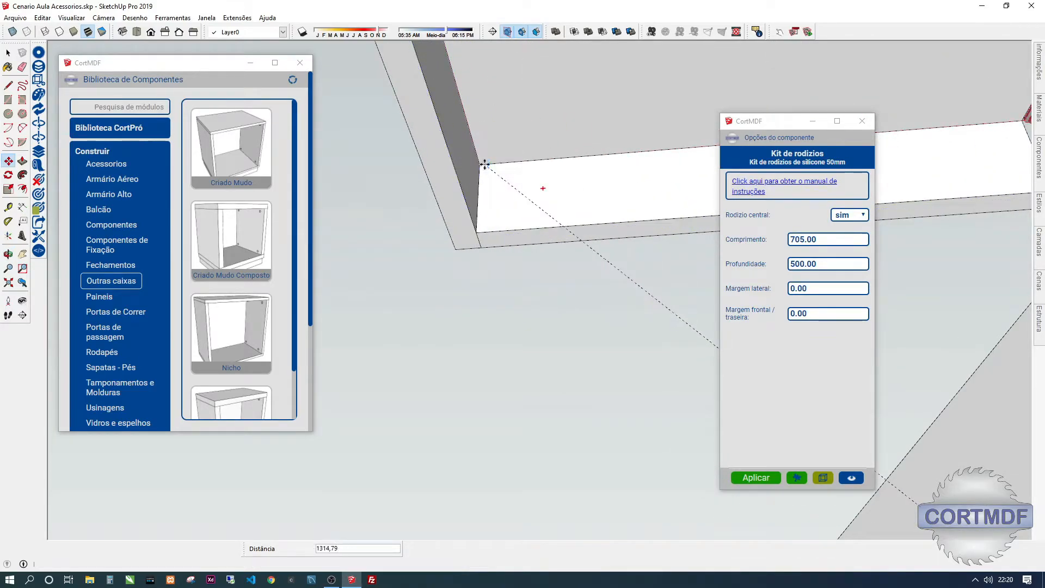
{"action": "left_click", "coordinate": [484, 164]}
{"action": "scroll", "coordinate": [491, 162], "scroll_direction": "down", "scroll_amount": 8}
{"action": "scroll", "coordinate": [580, 128], "scroll_direction": "up", "scroll_amount": 4}
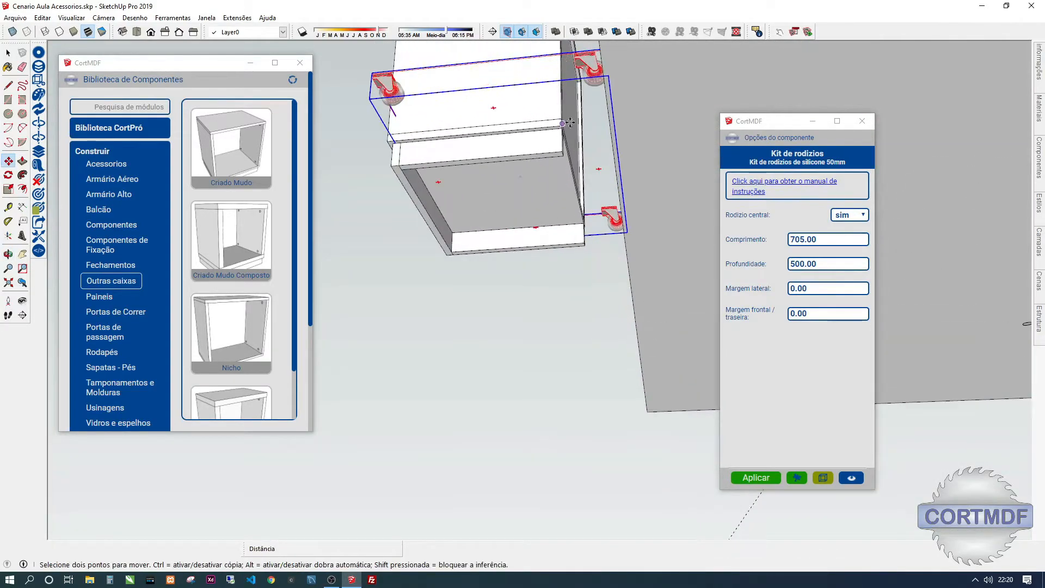
{"action": "key", "text": "space"}
{"action": "middle_click_drag", "start_coordinate": [549, 176], "coordinate": [574, 186]}
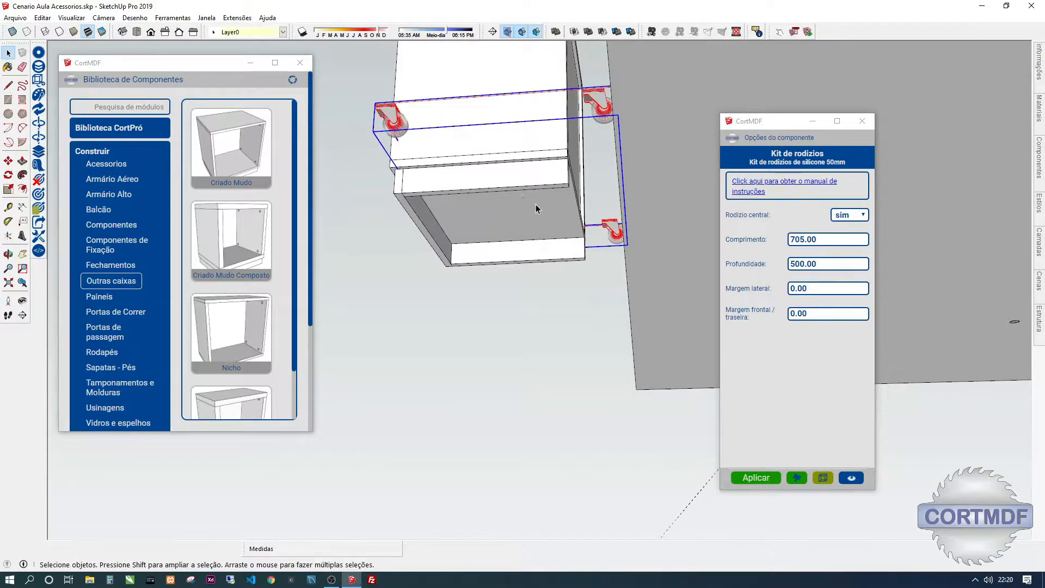
Set the caster kit's side margin (Margem lateral) and front/rear margin (Margem frontal / traseira) to 50.
{"action": "left_click", "coordinate": [428, 120]}
{"action": "left_click", "coordinate": [391, 120]}
{"action": "left_click", "coordinate": [824, 289]}
{"action": "type", "text": "50"}
{"action": "key", "text": "Tab"}
{"action": "type", "text": "50"}
{"action": "key", "text": "Return"}
{"action": "scroll", "coordinate": [442, 130], "scroll_direction": "up", "scroll_amount": 3}
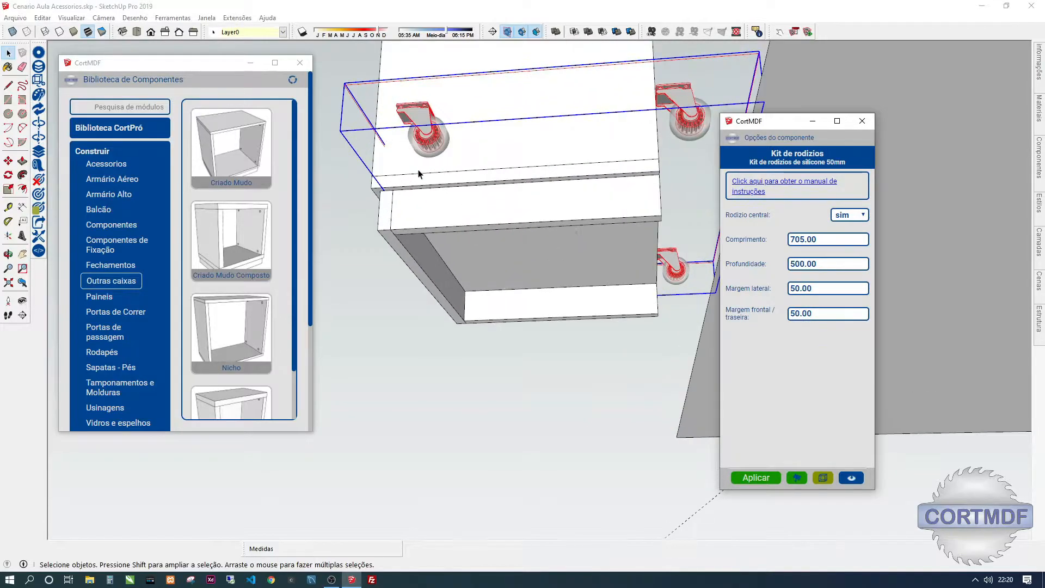
Move the caster kit by its outline corner onto the inner corner beneath the Criado Mudo's base.
{"action": "left_click", "coordinate": [353, 89]}
{"action": "left_click", "coordinate": [356, 98]}
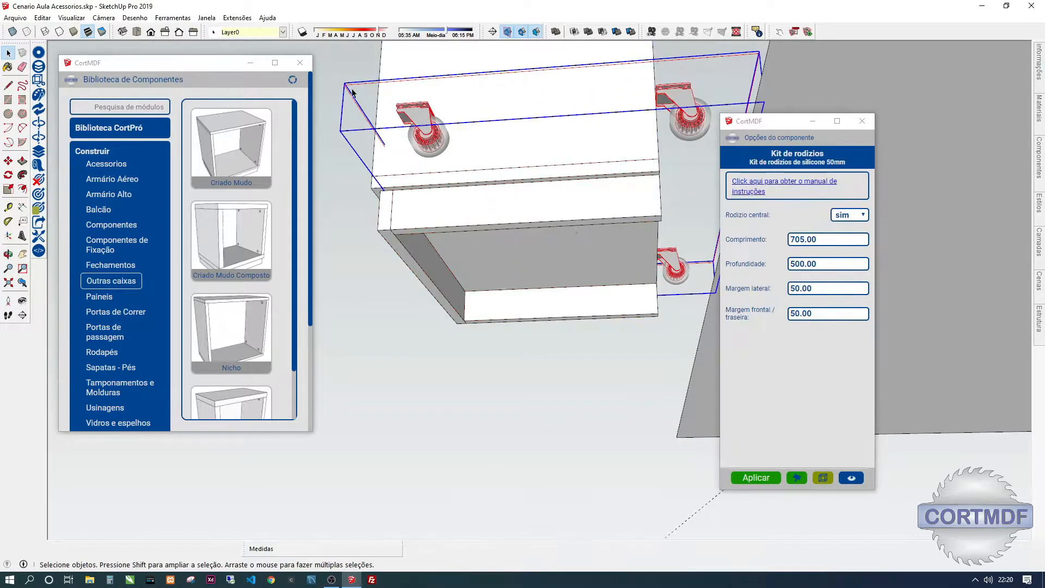
{"action": "key", "text": "m"}
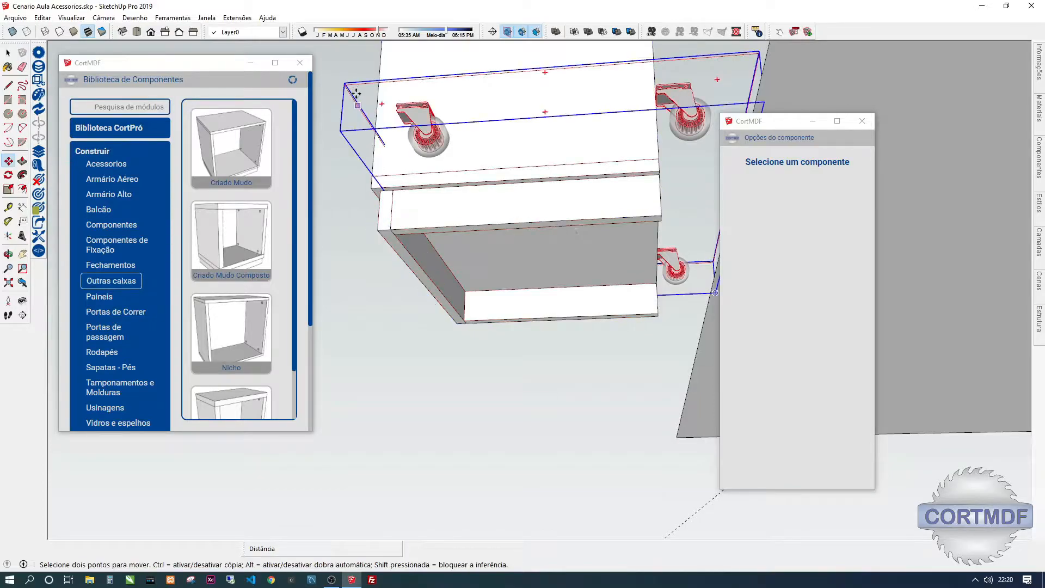
{"action": "scroll", "coordinate": [345, 86], "scroll_direction": "up", "scroll_amount": 4}
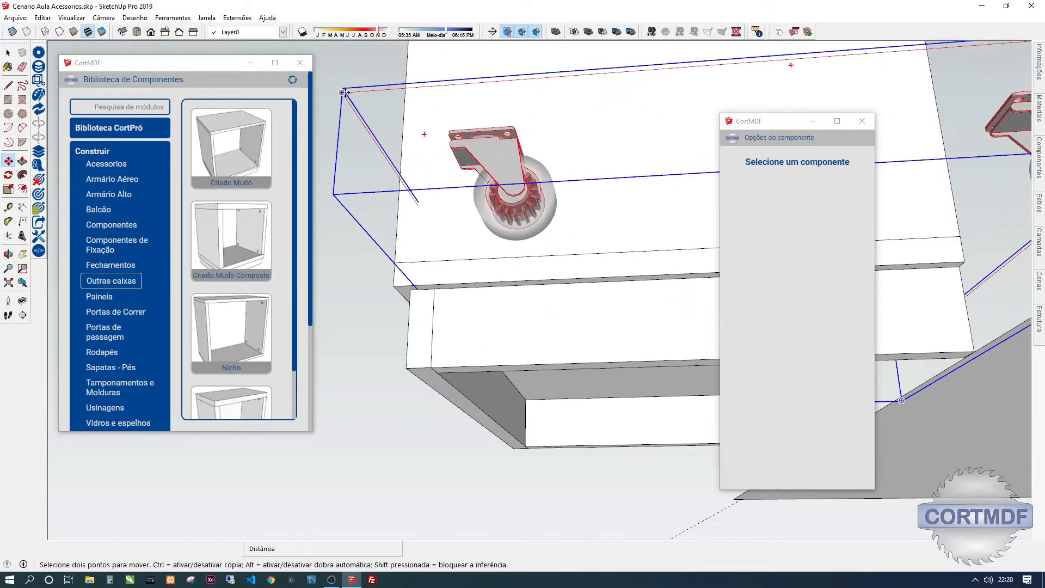
{"action": "left_click", "coordinate": [344, 93]}
{"action": "middle_click_drag", "start_coordinate": [384, 142], "coordinate": [529, 154]}
{"action": "left_click", "coordinate": [515, 172]}
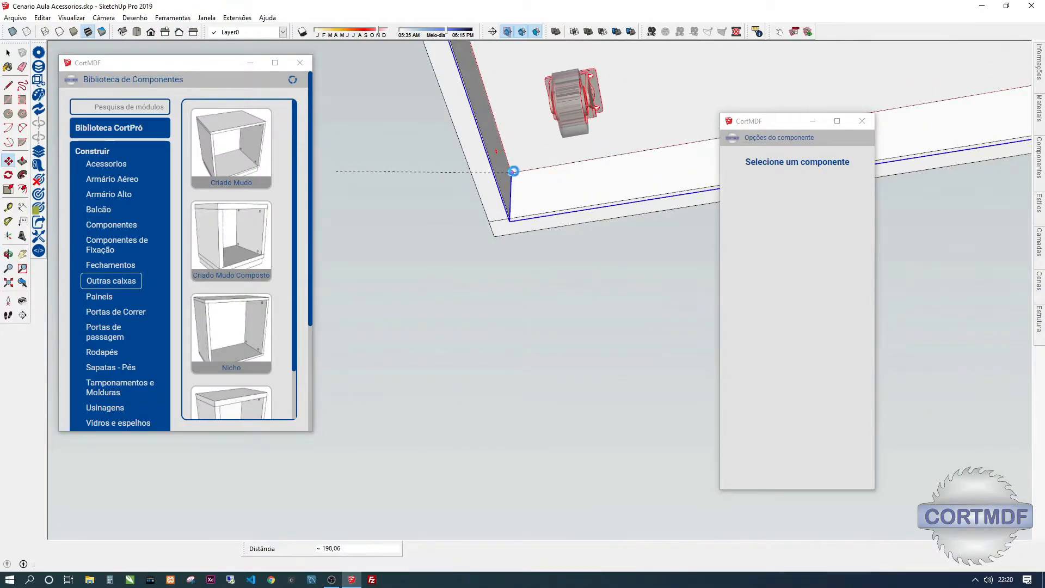
{"action": "scroll", "coordinate": [509, 169], "scroll_direction": "down", "scroll_amount": 5}
Scale the caster kit to fit inside the Criado Mudo's bottom frame, 443 mm long and 371.5 mm deep.
{"action": "scroll", "coordinate": [524, 108], "scroll_direction": "up", "scroll_amount": 3}
{"action": "key", "text": "s"}
{"action": "middle_click_drag", "start_coordinate": [544, 112], "coordinate": [511, 144]}
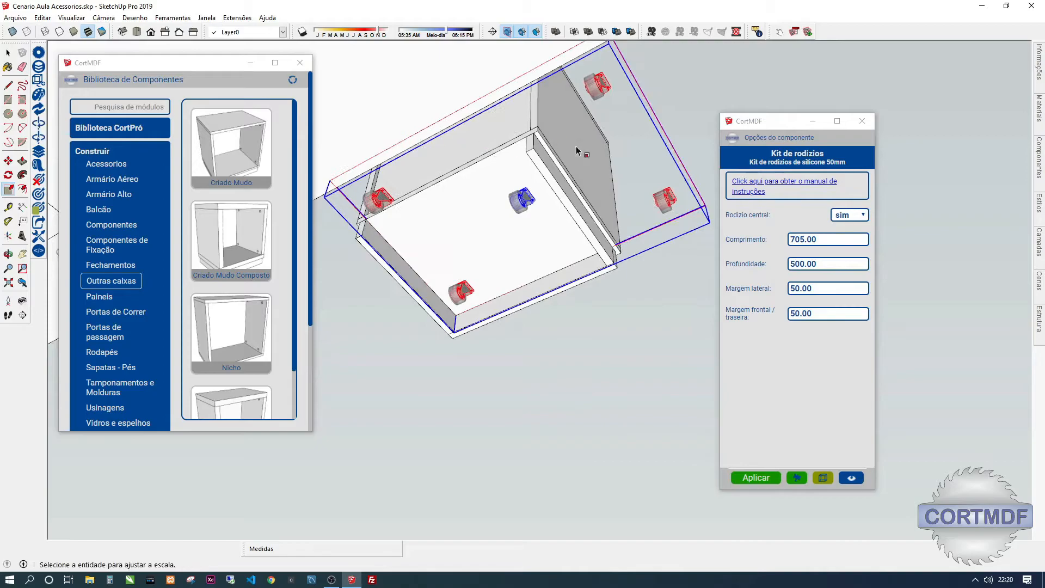
{"action": "key", "text": "space"}
{"action": "key", "text": "Delete"}
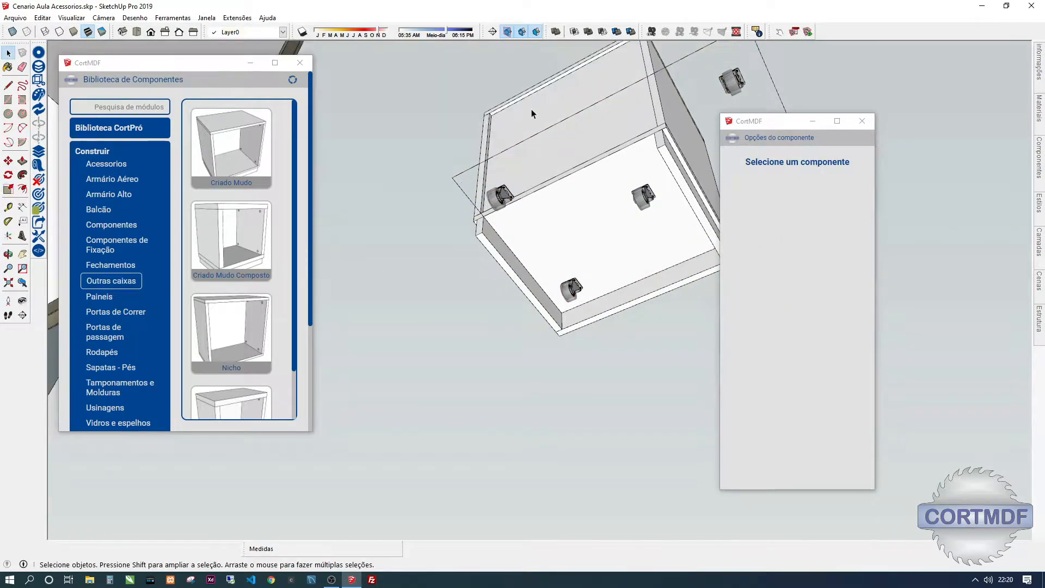
{"action": "left_click", "coordinate": [541, 136]}
{"action": "middle_click_drag", "start_coordinate": [560, 136], "coordinate": [492, 162], "text": "shift"}
{"action": "key", "text": "s"}
{"action": "left_click_drag", "start_coordinate": [564, 158], "coordinate": [585, 157]}
{"action": "middle_click_drag", "start_coordinate": [597, 184], "coordinate": [560, 182]}
{"action": "left_click_drag", "start_coordinate": [646, 192], "coordinate": [537, 229]}
Inspect the casters under the cabinet and check the drillings on faces A and B of the Base part.
{"action": "middle_click_drag", "start_coordinate": [498, 178], "coordinate": [333, 274]}
{"action": "scroll", "coordinate": [415, 271], "scroll_direction": "up", "scroll_amount": 12}
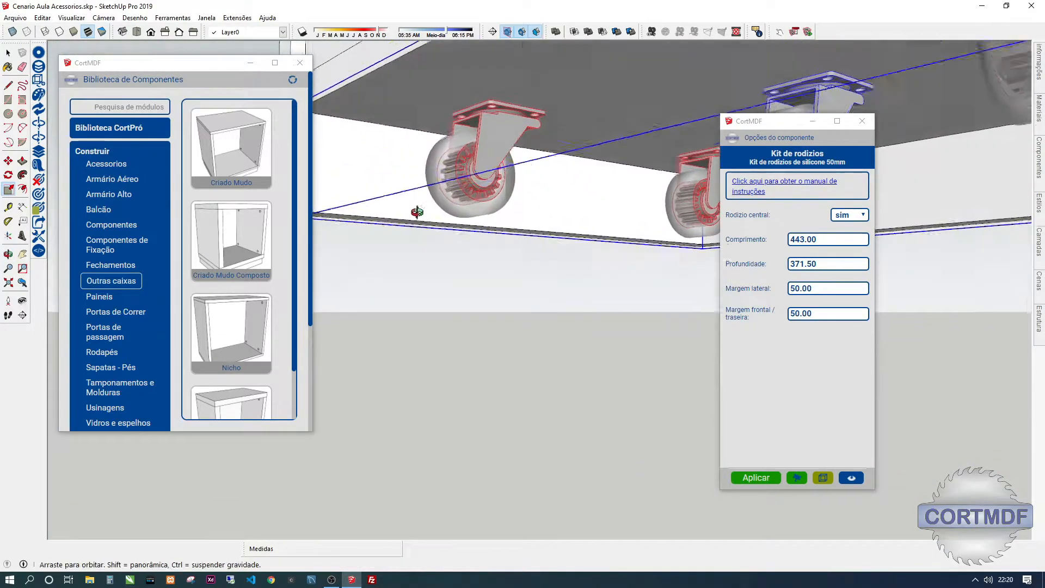
{"action": "middle_click_drag", "start_coordinate": [505, 225], "coordinate": [590, 188]}
{"action": "left_click", "coordinate": [566, 174]}
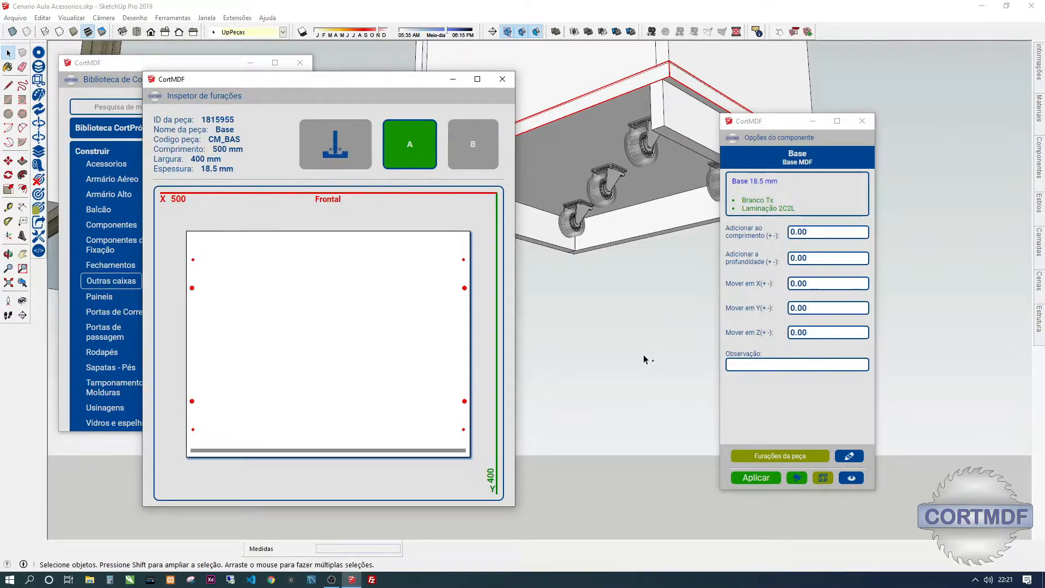
{"action": "left_click", "coordinate": [456, 155]}
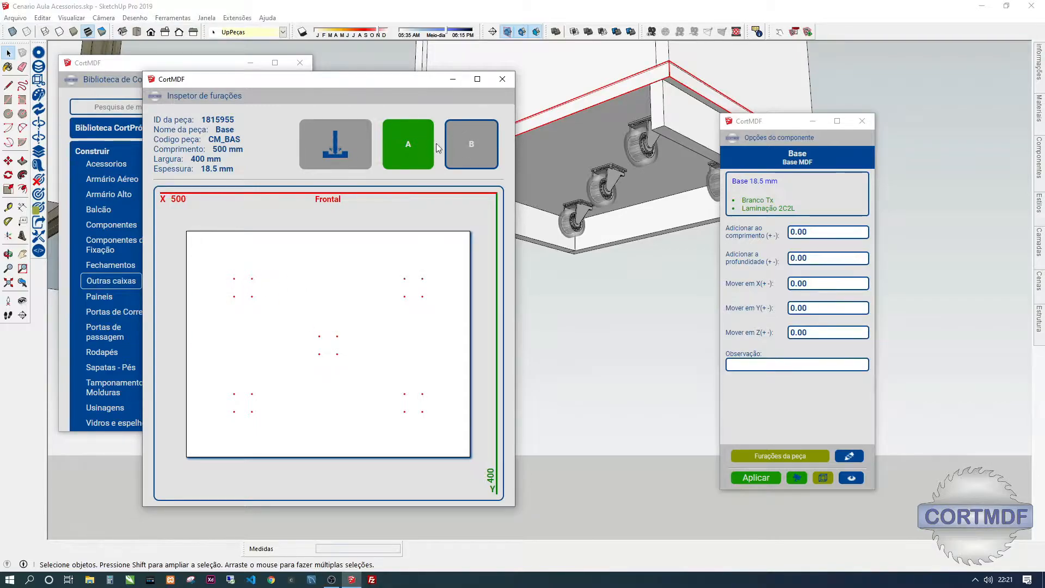
{"action": "left_click", "coordinate": [502, 79]}
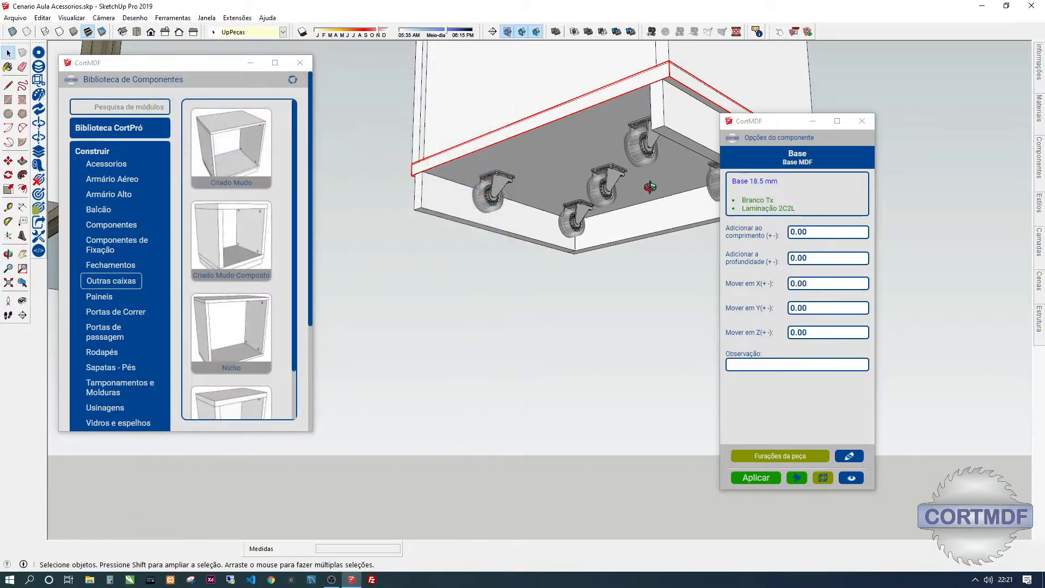
Remove the central caster from the kit under the cabinet by setting Rodizio central to não.
{"action": "middle_click_drag", "start_coordinate": [660, 194], "coordinate": [627, 164]}
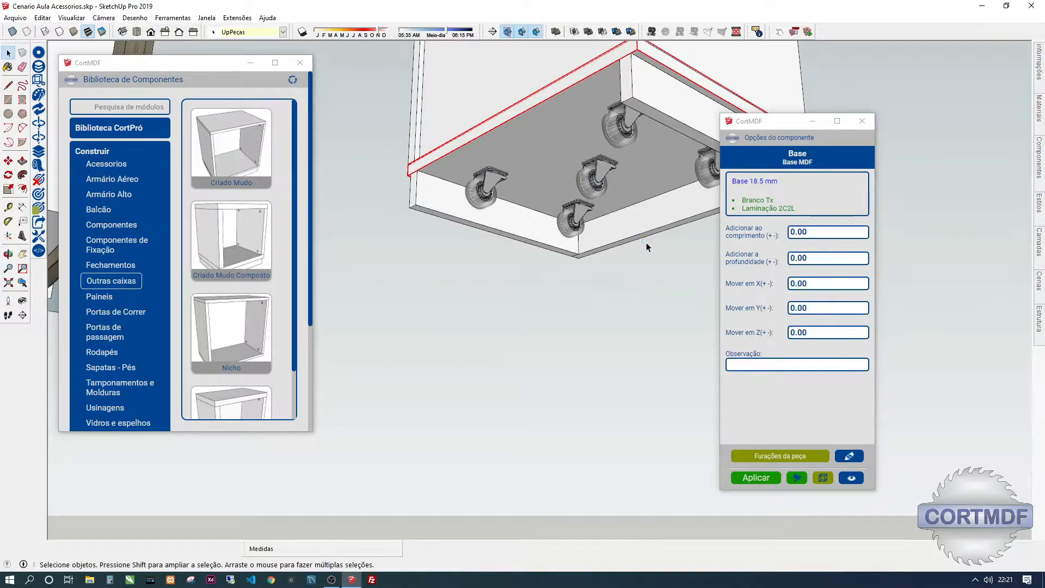
{"action": "left_click", "coordinate": [597, 184]}
{"action": "scroll", "coordinate": [479, 188], "scroll_direction": "down", "scroll_amount": 3}
{"action": "middle_click_drag", "start_coordinate": [528, 197], "coordinate": [536, 174]}
{"action": "left_click", "coordinate": [848, 215]}
{"action": "left_click", "coordinate": [850, 234]}
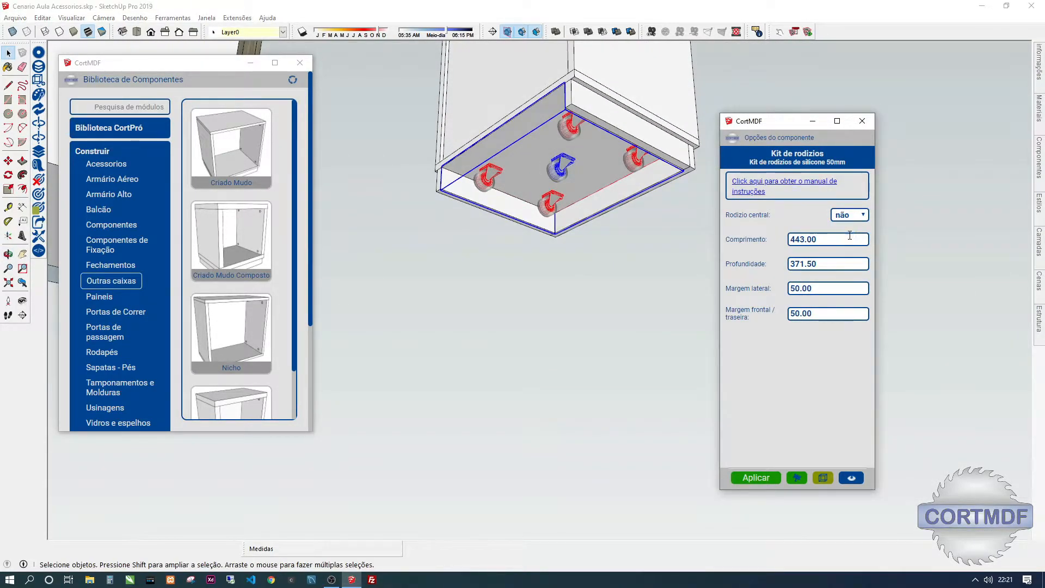
{"action": "middle_click_drag", "start_coordinate": [632, 222], "coordinate": [580, 234]}
{"action": "left_click", "coordinate": [578, 235]}
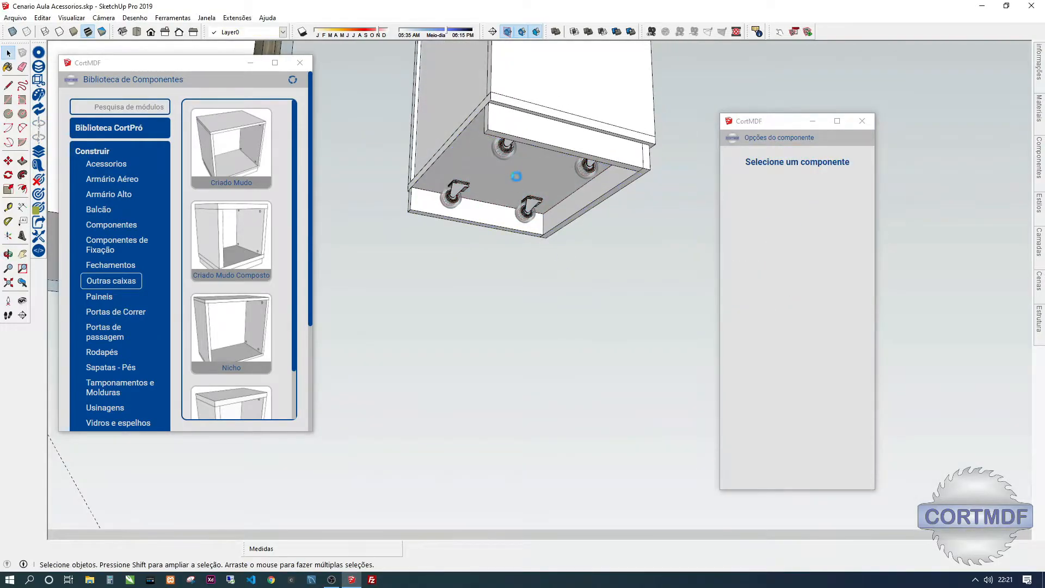
Select the caster kit under the Criado Mudo and display the Rodizio 50mm replacement models in the exchange library.
{"action": "left_click", "coordinate": [516, 182]}
{"action": "scroll", "coordinate": [512, 175], "scroll_direction": "up", "scroll_amount": 3}
{"action": "middle_click_drag", "start_coordinate": [478, 175], "coordinate": [607, 207]}
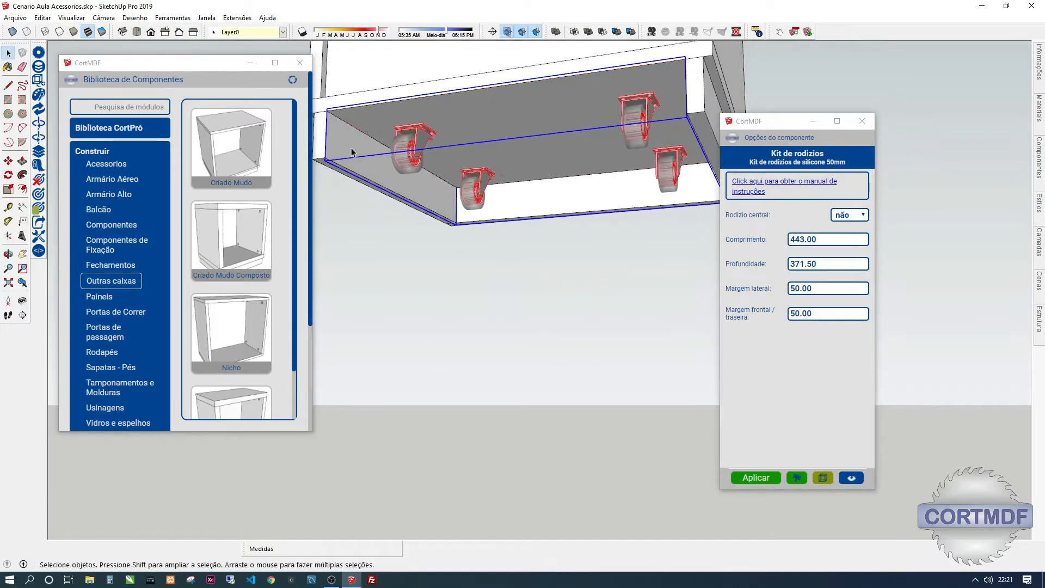
{"action": "middle_click_drag", "start_coordinate": [465, 161], "coordinate": [675, 206]}
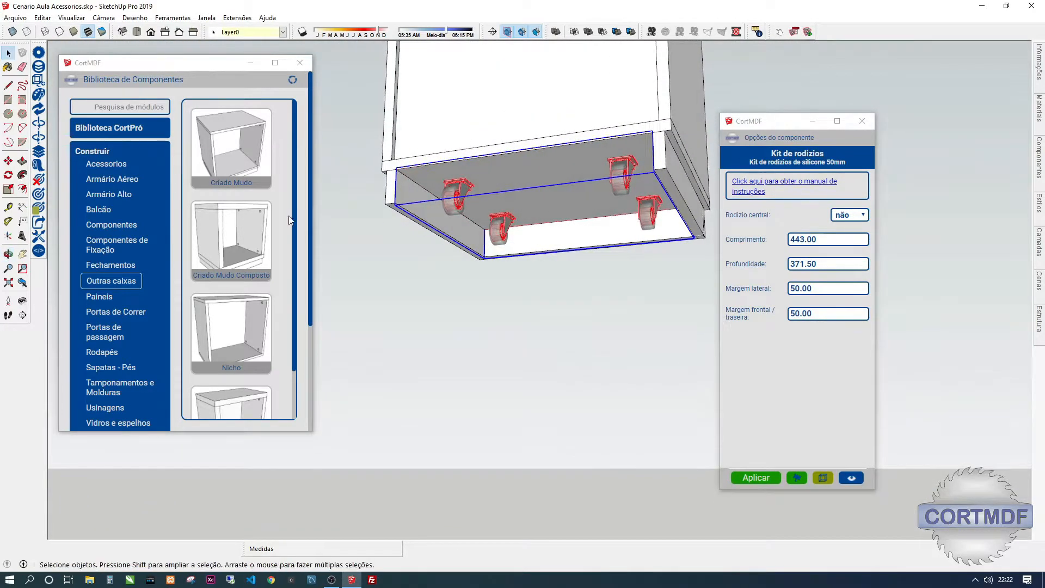
{"action": "left_click", "coordinate": [39, 108]}
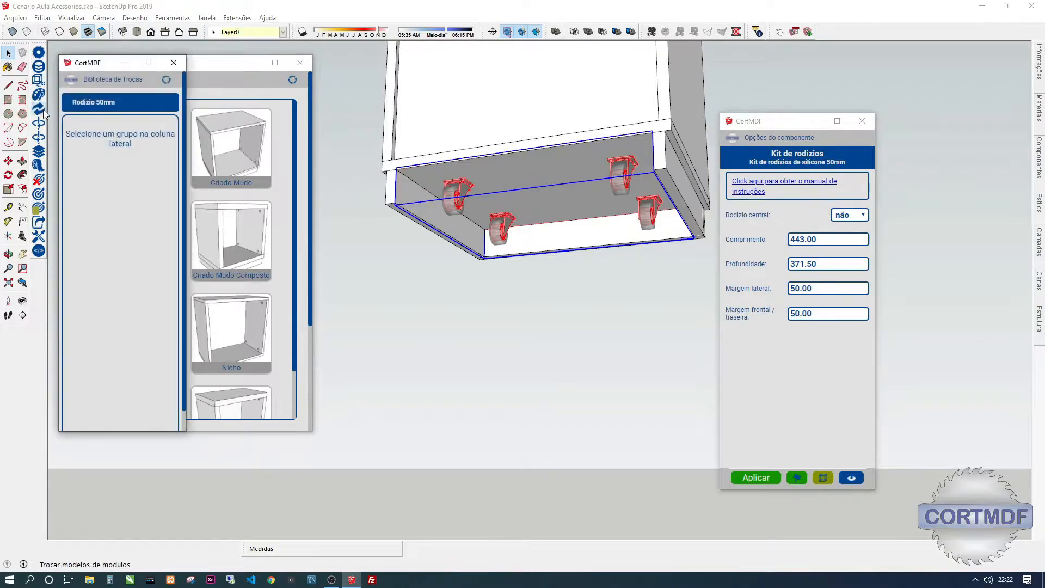
{"action": "left_click", "coordinate": [90, 104]}
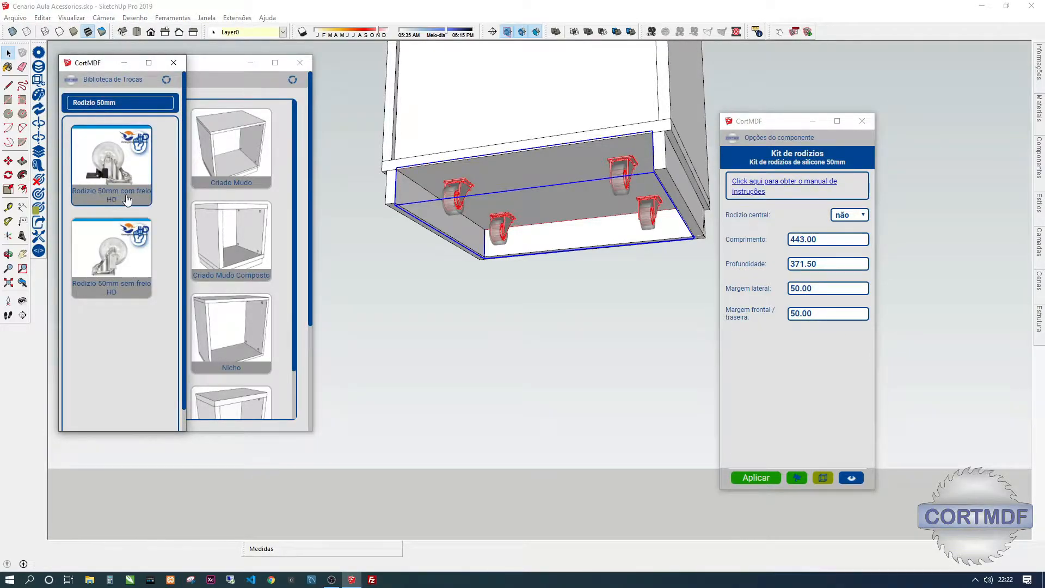
Replace the two casters along one long side of the kit with the Rodizio 50mm com freio HD model.
{"action": "middle_click_drag", "start_coordinate": [471, 233], "coordinate": [578, 198]}
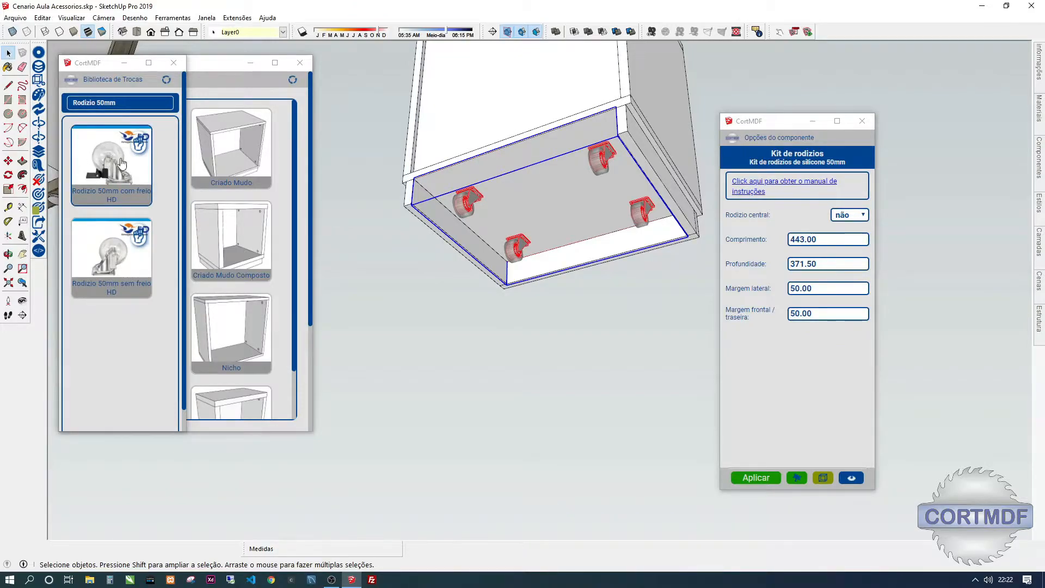
{"action": "middle_click_drag", "start_coordinate": [524, 217], "coordinate": [512, 234]}
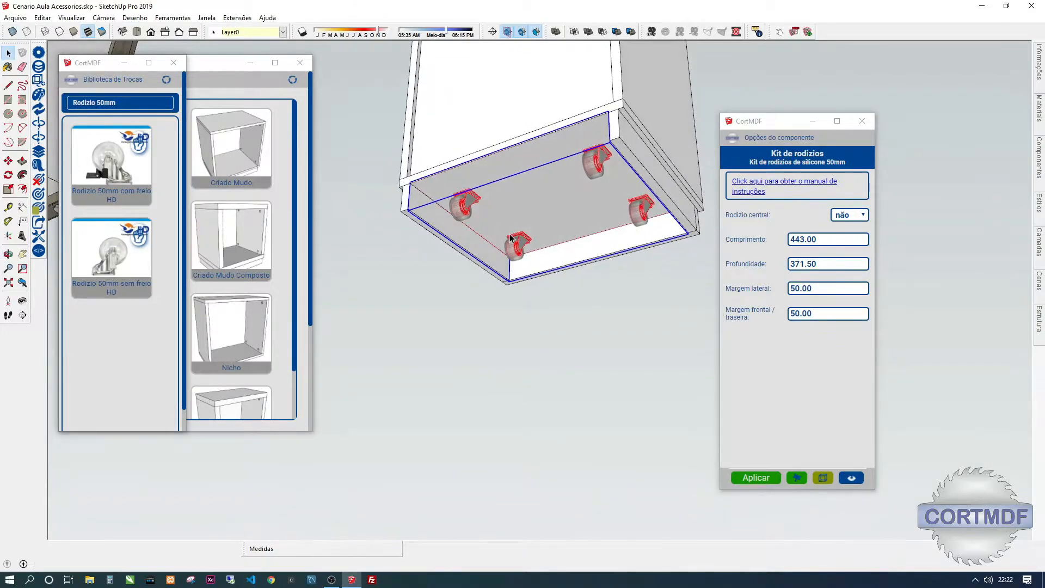
{"action": "left_click", "coordinate": [139, 148]}
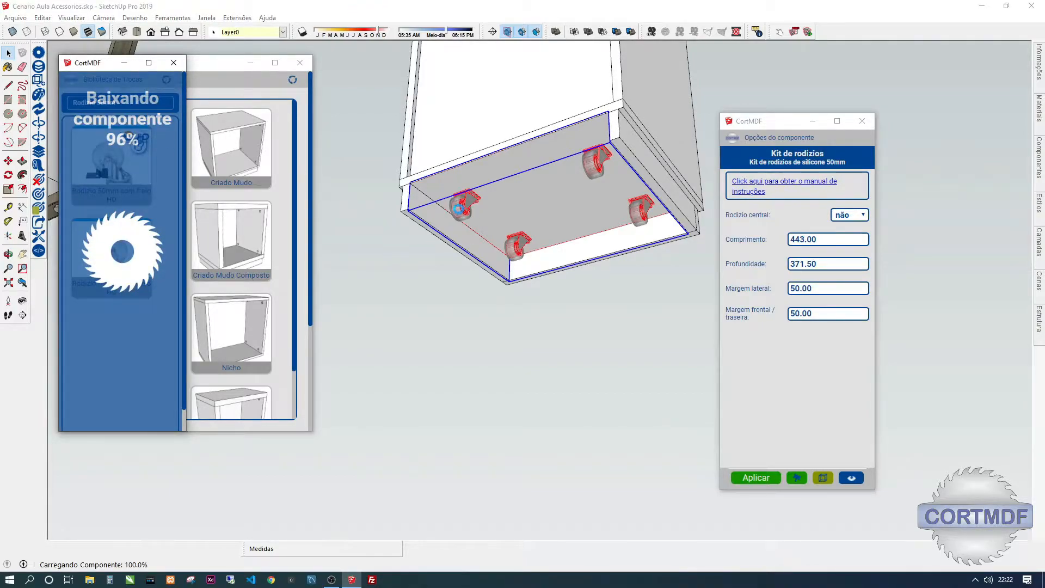
{"action": "left_click", "coordinate": [459, 206]}
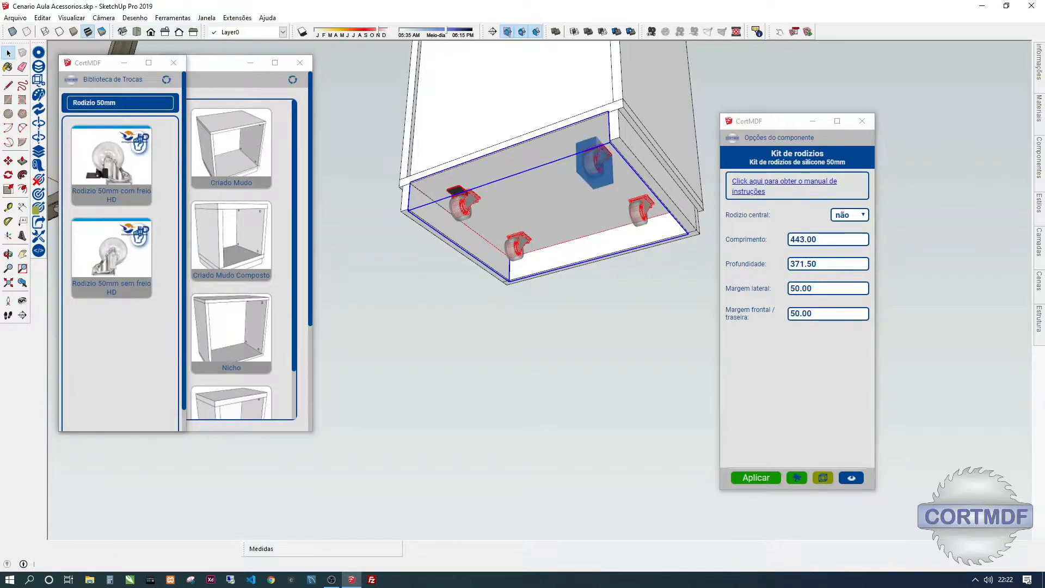
{"action": "left_click", "coordinate": [598, 162]}
{"action": "scroll", "coordinate": [549, 288], "scroll_direction": "up", "scroll_amount": 3}
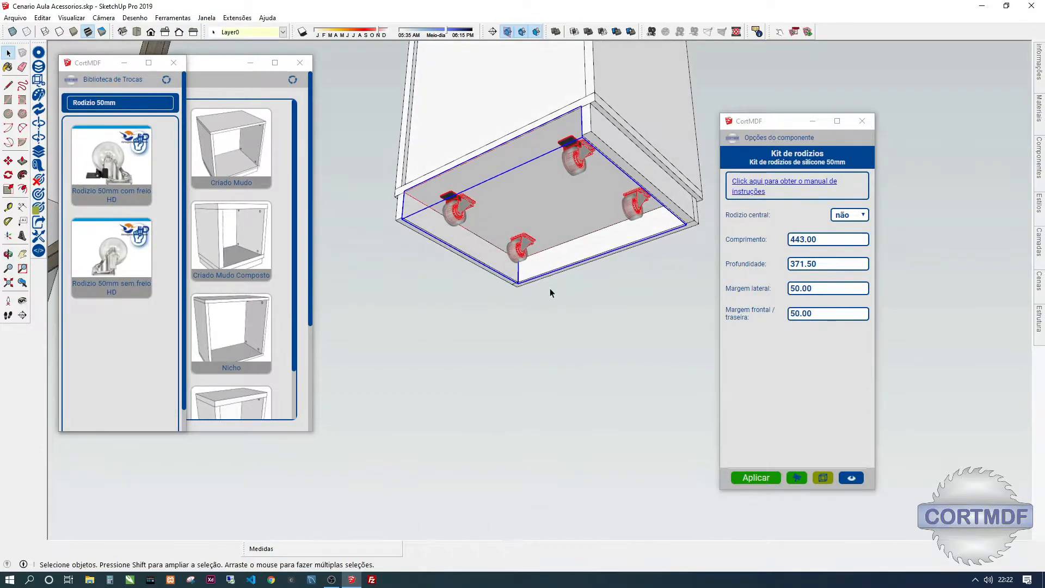
{"action": "middle_click_drag", "start_coordinate": [552, 240], "coordinate": [517, 283]}
Move the Criado Mudo cabinet about 1050 mm away from the caster kit.
{"action": "scroll", "coordinate": [517, 283], "scroll_direction": "down", "scroll_amount": 3}
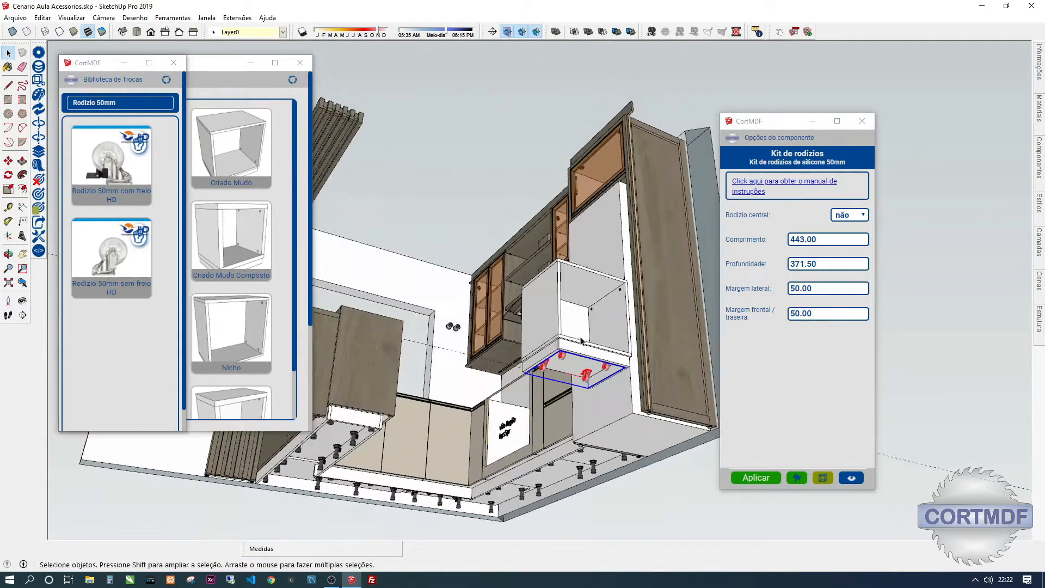
{"action": "scroll", "coordinate": [509, 266], "scroll_direction": "up", "scroll_amount": 1}
{"action": "left_click", "coordinate": [505, 230]}
{"action": "middle_click_drag", "start_coordinate": [505, 230], "coordinate": [529, 298]}
{"action": "scroll", "coordinate": [531, 299], "scroll_direction": "down", "scroll_amount": 1}
{"action": "key", "text": "m"}
{"action": "left_click", "coordinate": [533, 364]}
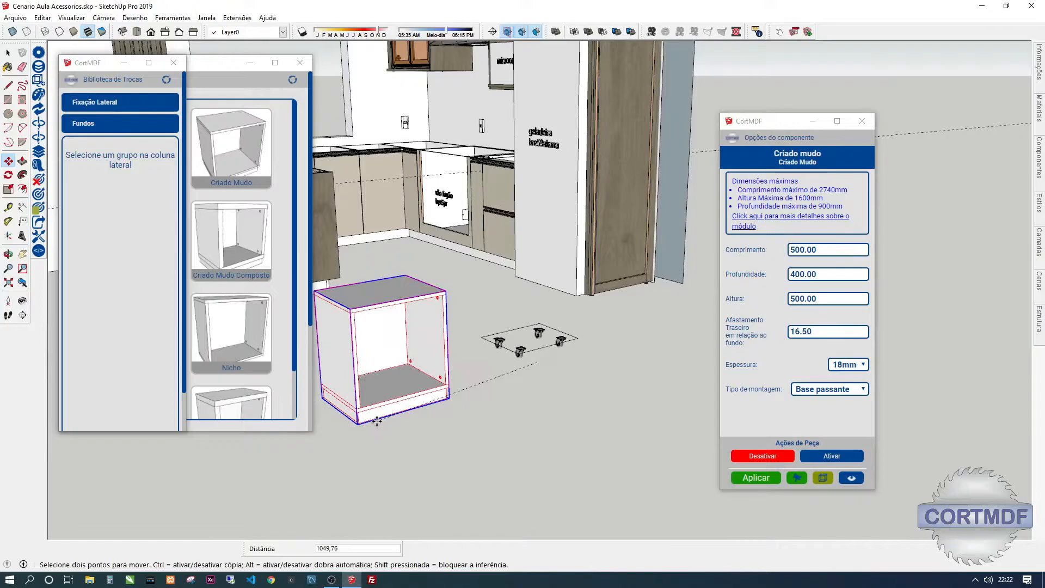
{"action": "left_click", "coordinate": [377, 421]}
{"action": "key", "text": "space"}
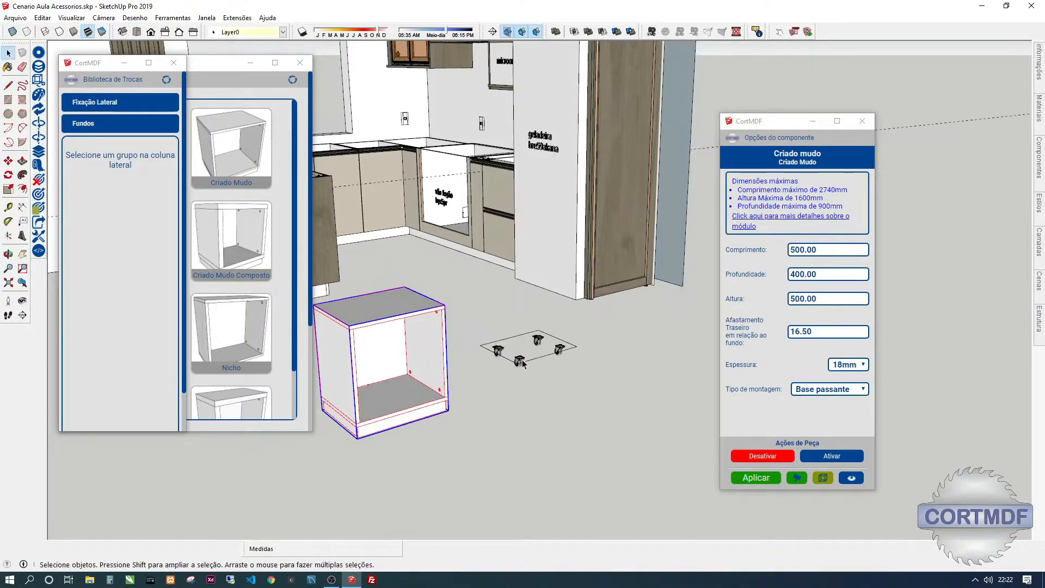
Delete the separate caster kit beside the Criado Mudo.
{"action": "scroll", "coordinate": [519, 360], "scroll_direction": "up", "scroll_amount": 2}
{"action": "left_click", "coordinate": [518, 360]}
{"action": "key", "text": "Delete"}
{"action": "middle_click_drag", "start_coordinate": [519, 360], "coordinate": [462, 437]}
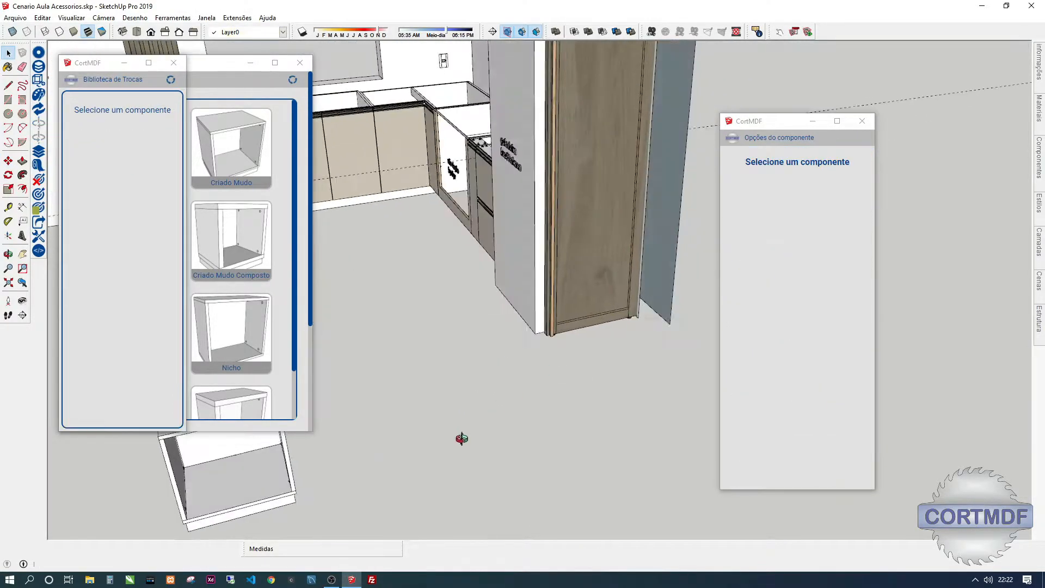
Bring the Criado Mudo into close view and list the Rodizios models under Agregados inferiores in the aggregates library.
{"action": "left_click", "coordinate": [303, 390]}
{"action": "middle_click_drag", "start_coordinate": [373, 433], "coordinate": [636, 331], "text": "shift"}
{"action": "scroll", "coordinate": [473, 369], "scroll_direction": "up", "scroll_amount": 3}
{"action": "middle_click_drag", "start_coordinate": [476, 358], "coordinate": [460, 302]}
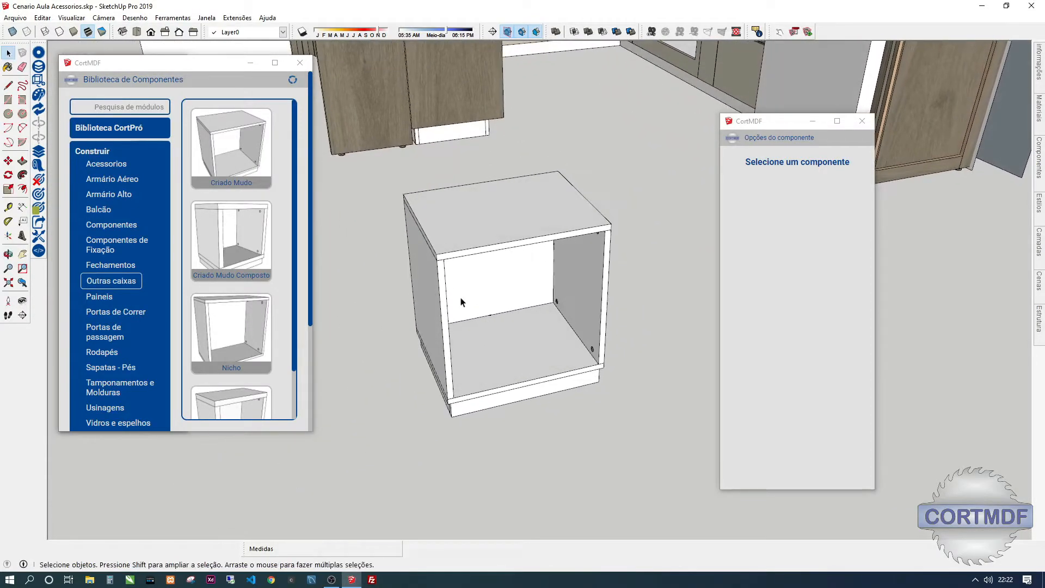
{"action": "left_click", "coordinate": [39, 80]}
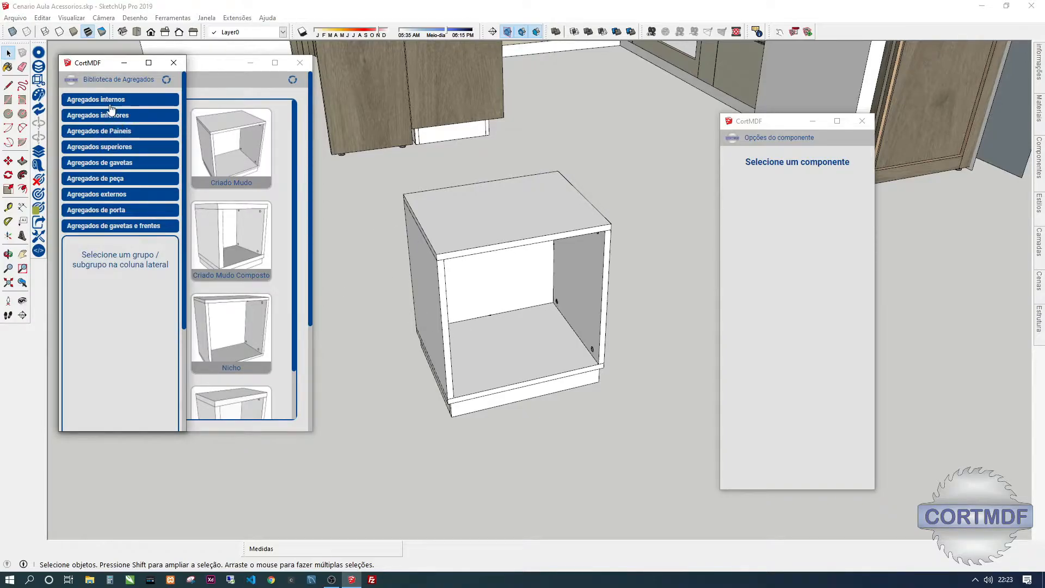
{"action": "left_click", "coordinate": [84, 115]}
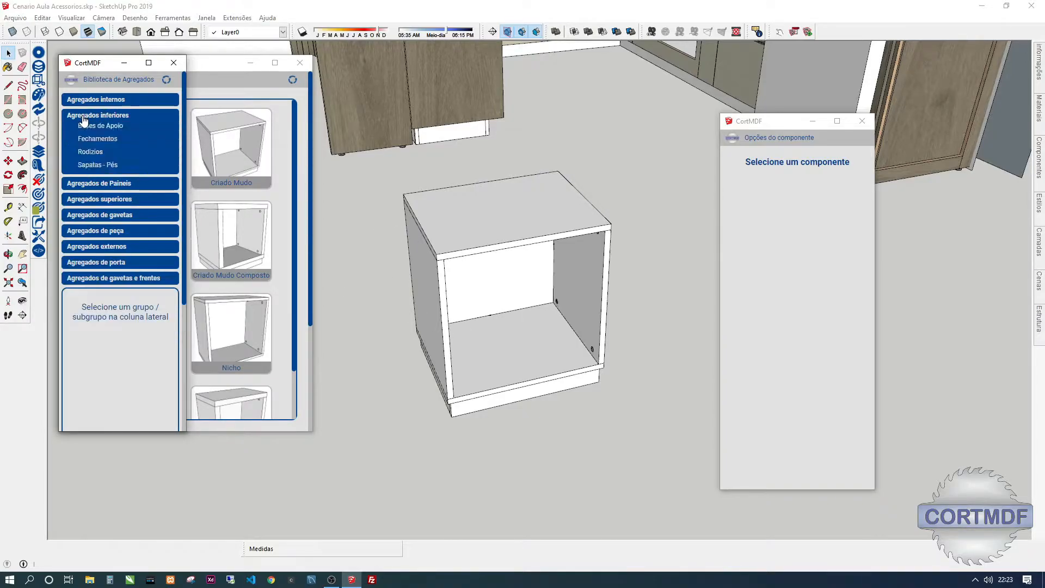
{"action": "left_click", "coordinate": [91, 152]}
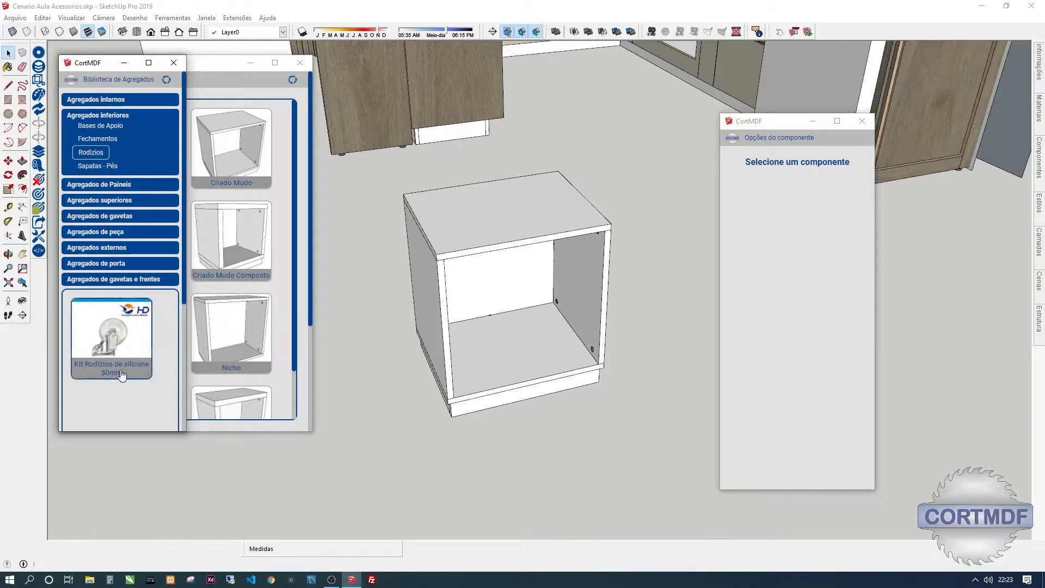
Add the Kit Rodízios de silicone 50mm to the underside of the nightstand cabinet.
{"action": "left_click", "coordinate": [113, 339]}
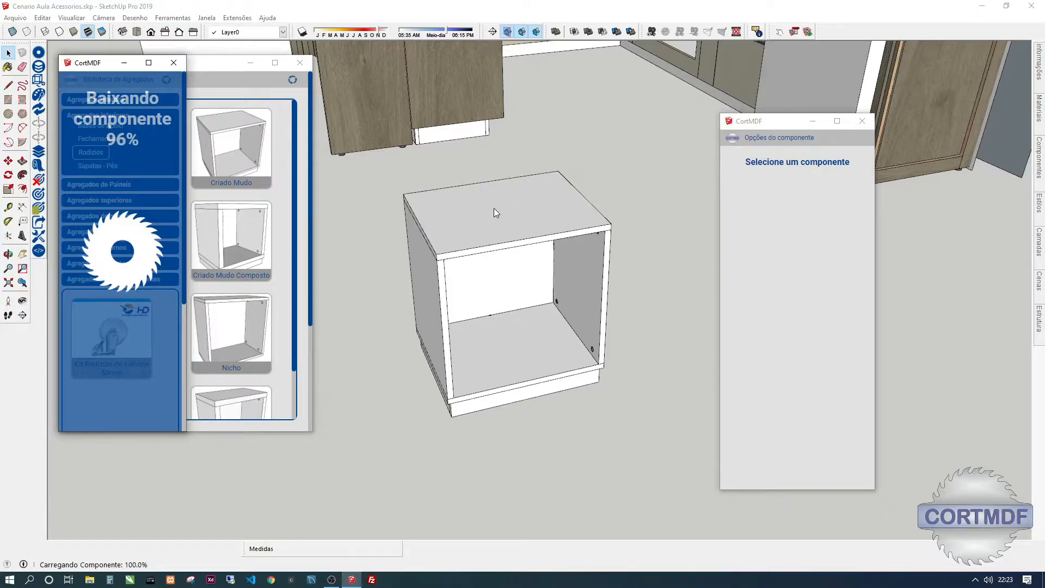
{"action": "scroll", "coordinate": [371, 261], "scroll_direction": "down", "scroll_amount": 1}
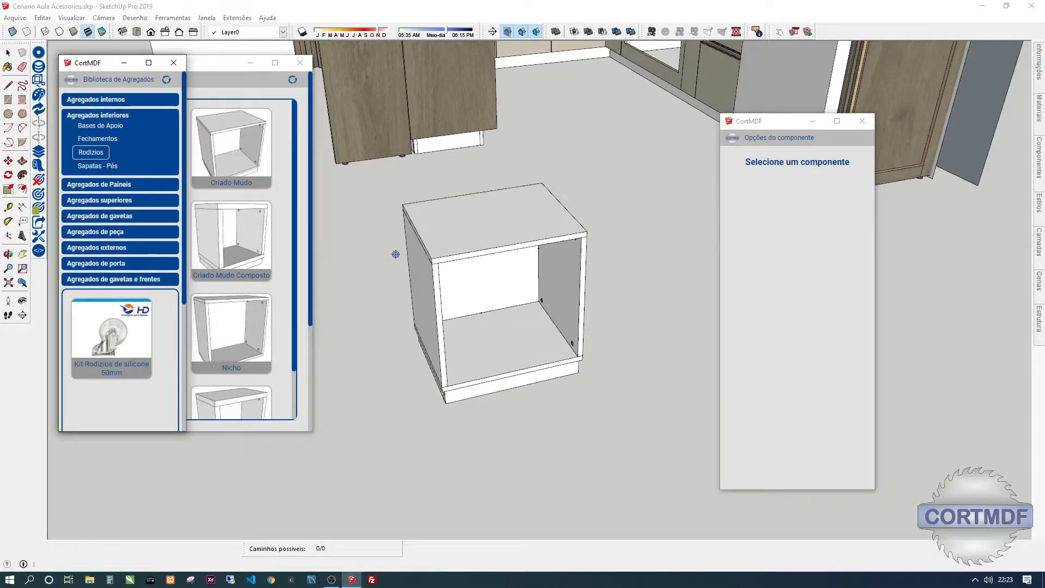
{"action": "middle_click_drag", "start_coordinate": [471, 272], "coordinate": [480, 245]}
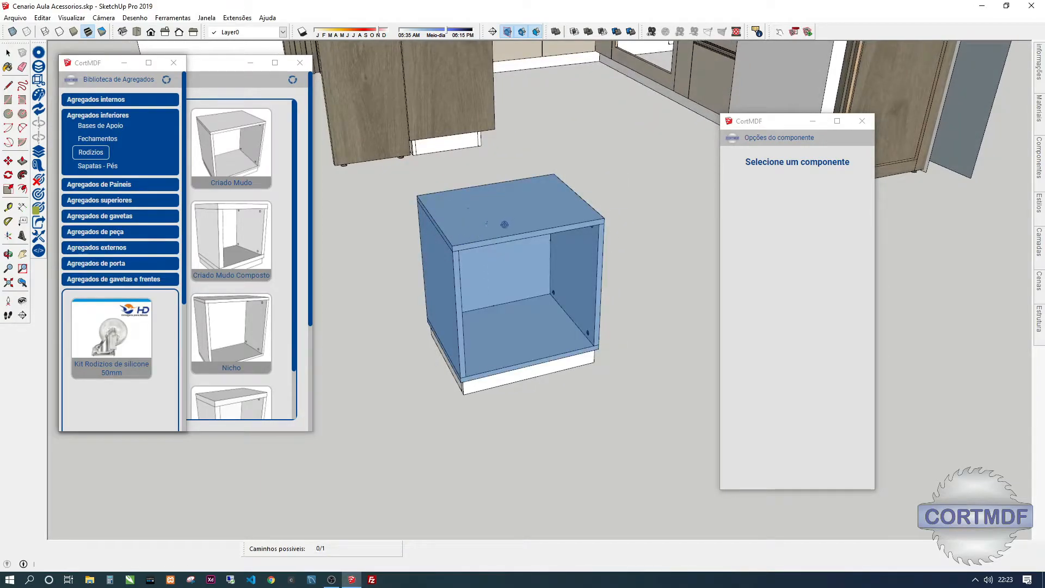
{"action": "left_click", "coordinate": [491, 219]}
{"action": "middle_click_drag", "start_coordinate": [486, 328], "coordinate": [473, 180]}
{"action": "middle_click_drag", "start_coordinate": [490, 252], "coordinate": [548, 208]}
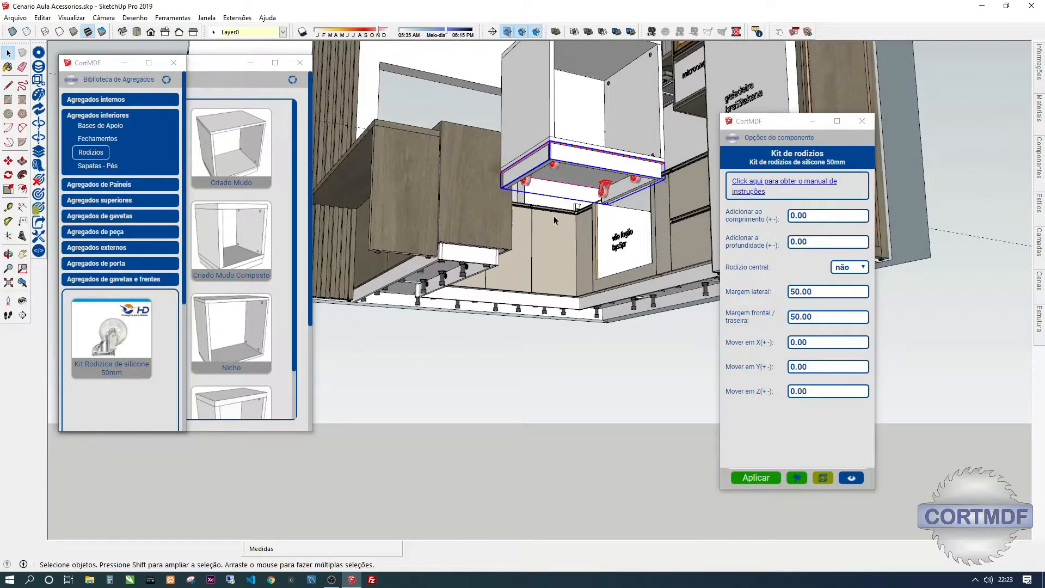
Move the nightstand cabinet a short distance across the floor.
{"action": "left_click", "coordinate": [557, 123]}
{"action": "middle_click_drag", "start_coordinate": [558, 123], "coordinate": [546, 301]}
{"action": "key", "text": "m"}
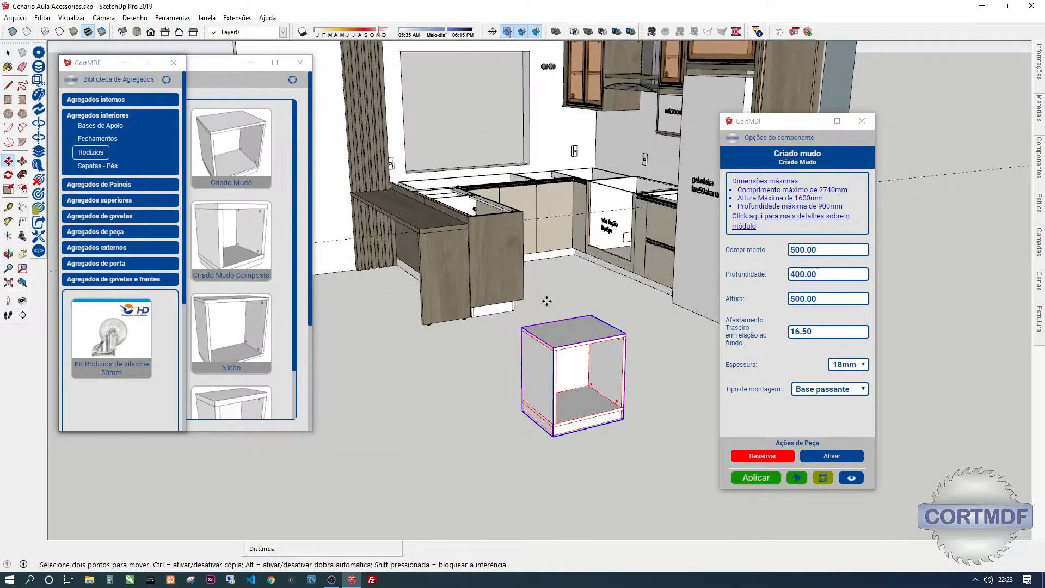
{"action": "left_click", "coordinate": [559, 358]}
{"action": "left_click", "coordinate": [485, 358]}
{"action": "middle_click_drag", "start_coordinate": [588, 381], "coordinate": [479, 234]}
Set the nightstand cabinet's length (Comprimento) to 750 mm.
{"action": "left_click", "coordinate": [796, 249]}
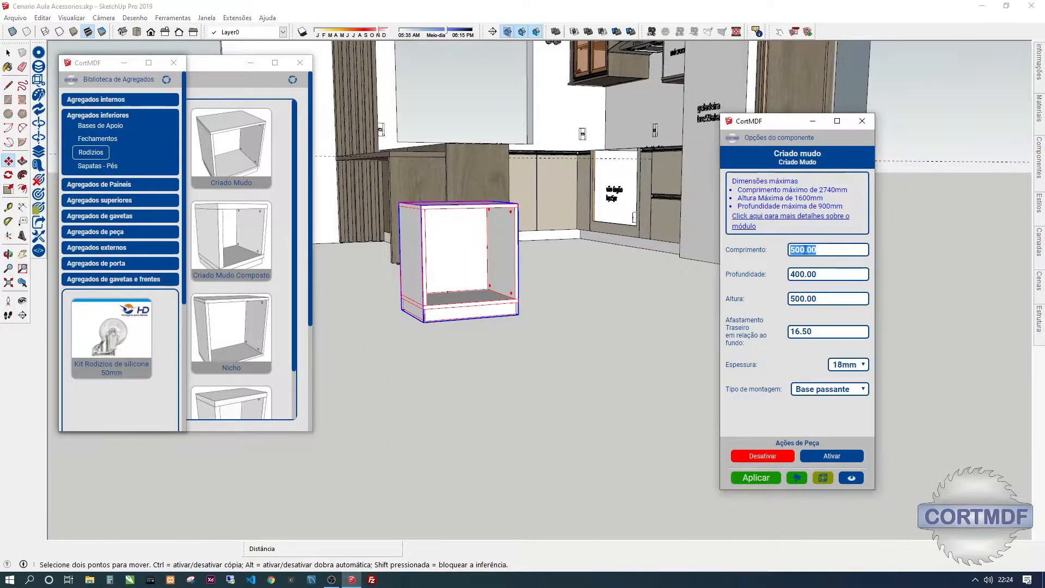
{"action": "type", "text": "7"}
{"action": "key", "text": "Return"}
Select the silicone caster kit within the cabinet and examine its component options and the wheels' placement underneath.
{"action": "middle_click_drag", "start_coordinate": [474, 264], "coordinate": [653, 150]}
{"action": "scroll", "coordinate": [612, 146], "scroll_direction": "up", "scroll_amount": 2}
{"action": "scroll", "coordinate": [559, 160], "scroll_direction": "down", "scroll_amount": 2}
{"action": "scroll", "coordinate": [497, 312], "scroll_direction": "up", "scroll_amount": 6}
{"action": "middle_click_drag", "start_coordinate": [511, 259], "coordinate": [733, 289]}
{"action": "middle_click_drag", "start_coordinate": [645, 293], "coordinate": [593, 269]}
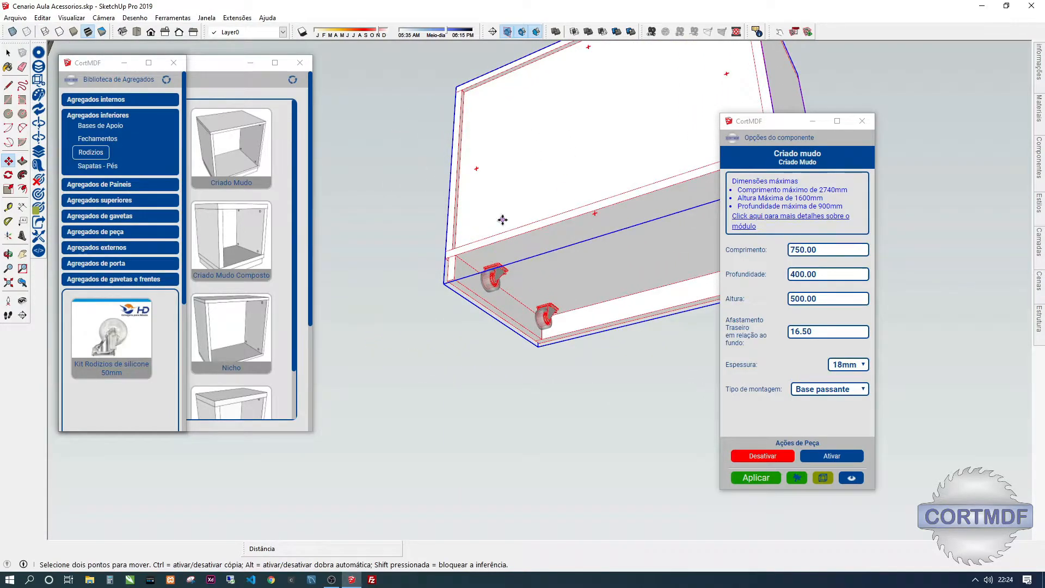
{"action": "scroll", "coordinate": [508, 298], "scroll_direction": "down", "scroll_amount": 3}
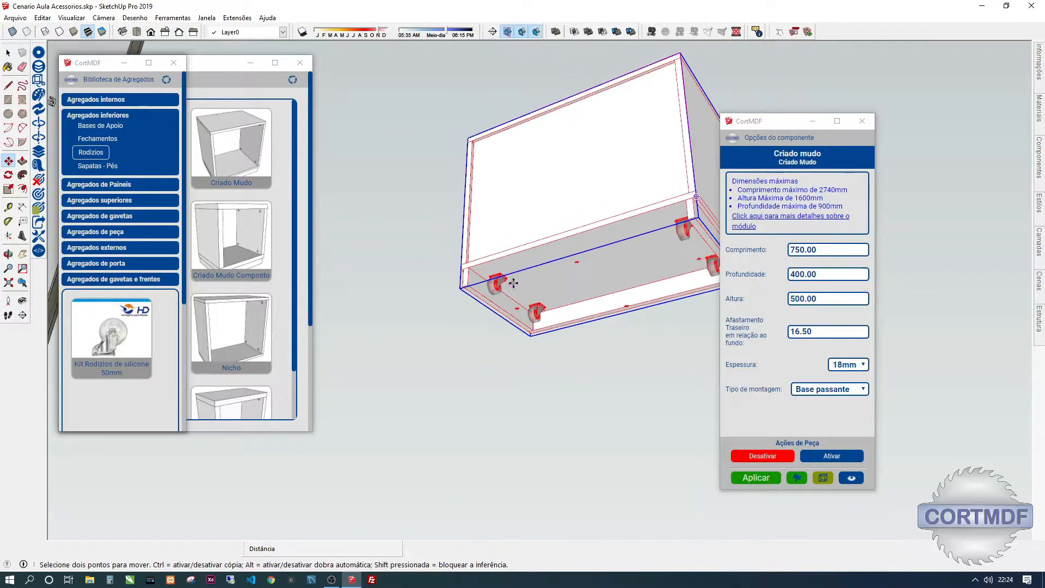
{"action": "left_click", "coordinate": [824, 479]}
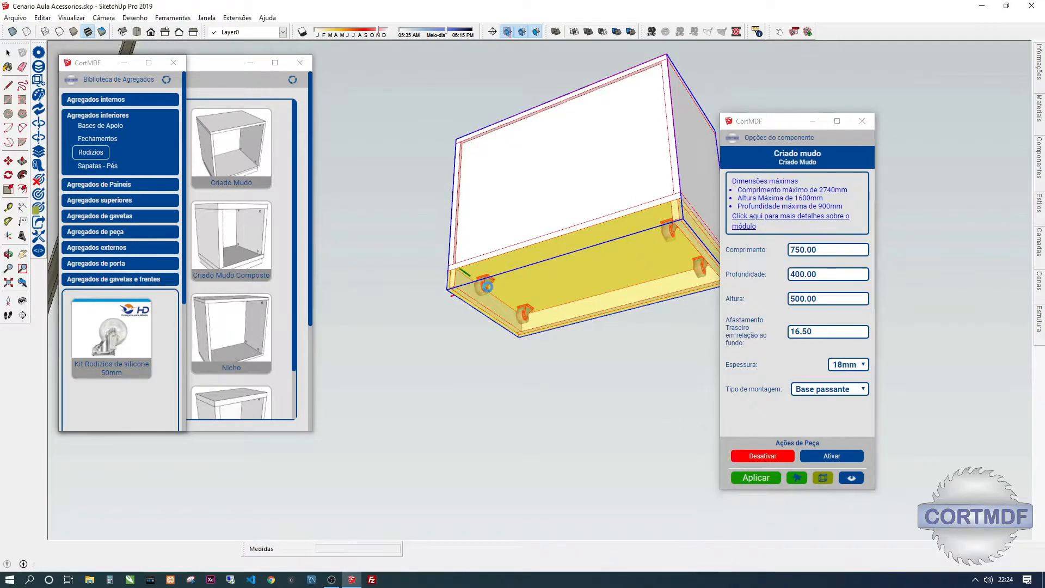
{"action": "left_click", "coordinate": [489, 291]}
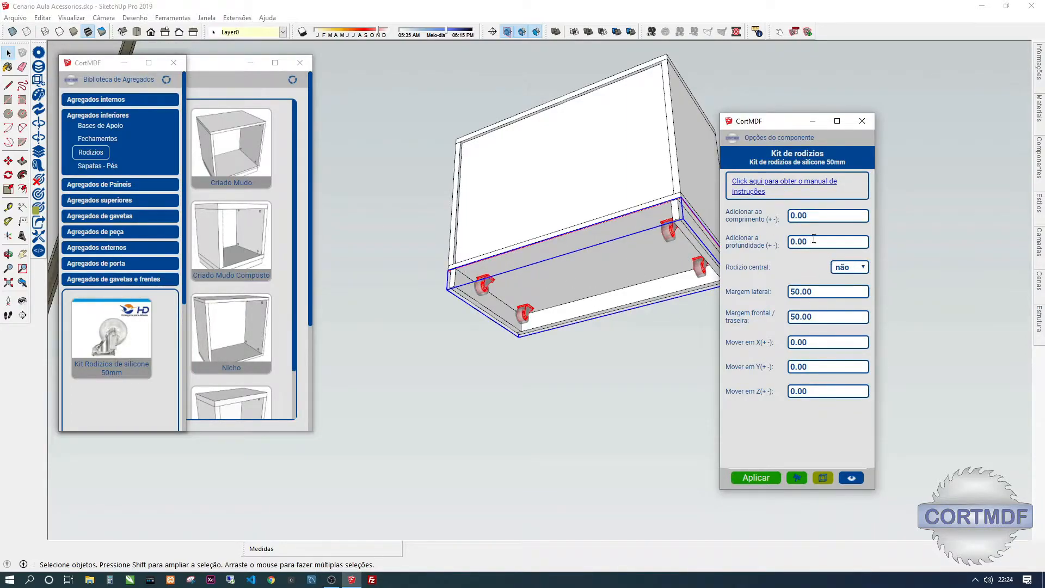
{"action": "key", "text": "Tab"}
{"action": "scroll", "coordinate": [490, 307], "scroll_direction": "up", "scroll_amount": 4}
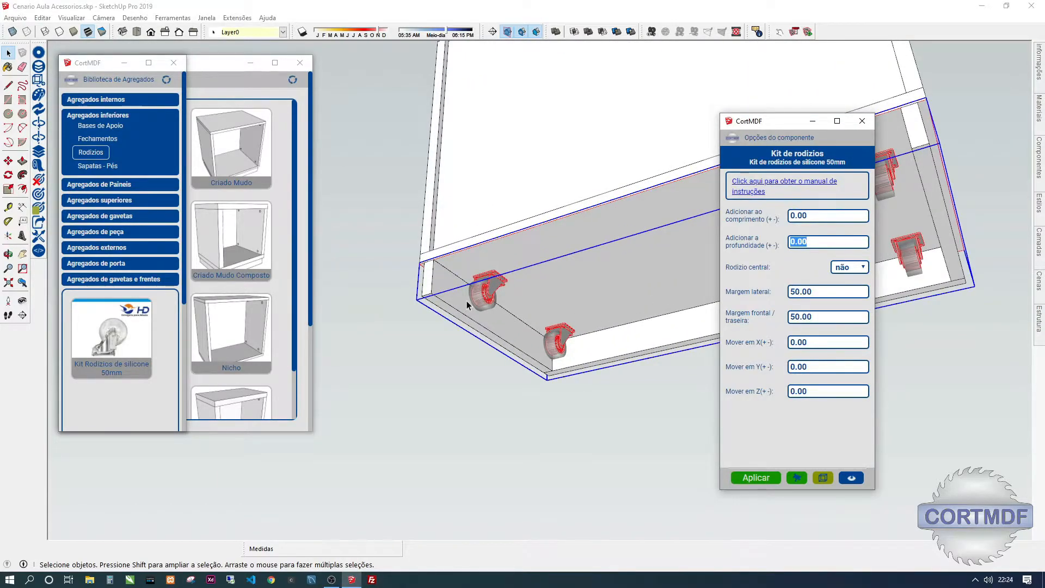
Insert a Kit Spot Renzex circular from the Acessorios library category onto the floor in front of the cabinet.
{"action": "scroll", "coordinate": [473, 301], "scroll_direction": "down", "scroll_amount": 4}
{"action": "left_click", "coordinate": [603, 218]}
{"action": "middle_click_drag", "start_coordinate": [603, 218], "coordinate": [468, 351]}
{"action": "scroll", "coordinate": [505, 311], "scroll_direction": "down", "scroll_amount": 4}
{"action": "middle_click_drag", "start_coordinate": [399, 362], "coordinate": [486, 332]}
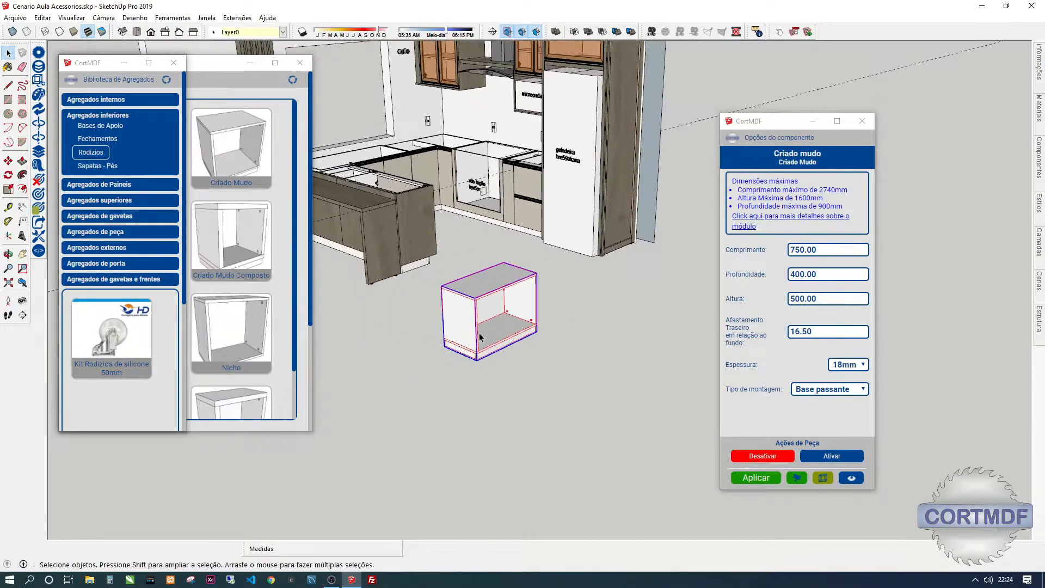
{"action": "left_click", "coordinate": [38, 67]}
{"action": "left_click", "coordinate": [106, 163]}
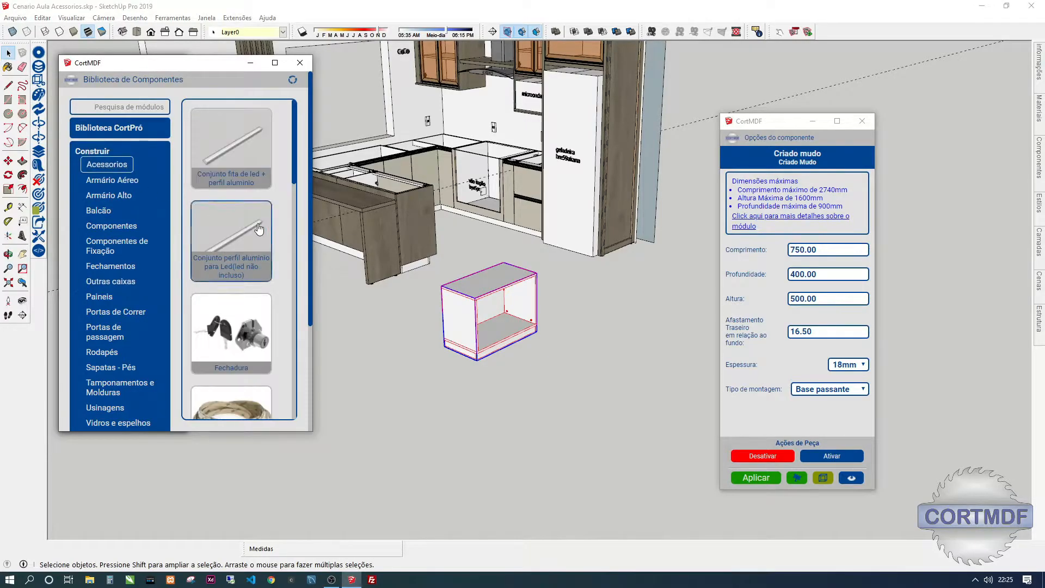
{"action": "scroll", "coordinate": [229, 247], "scroll_direction": "down", "scroll_amount": 2}
{"action": "scroll", "coordinate": [229, 247], "scroll_direction": "down", "scroll_amount": 3}
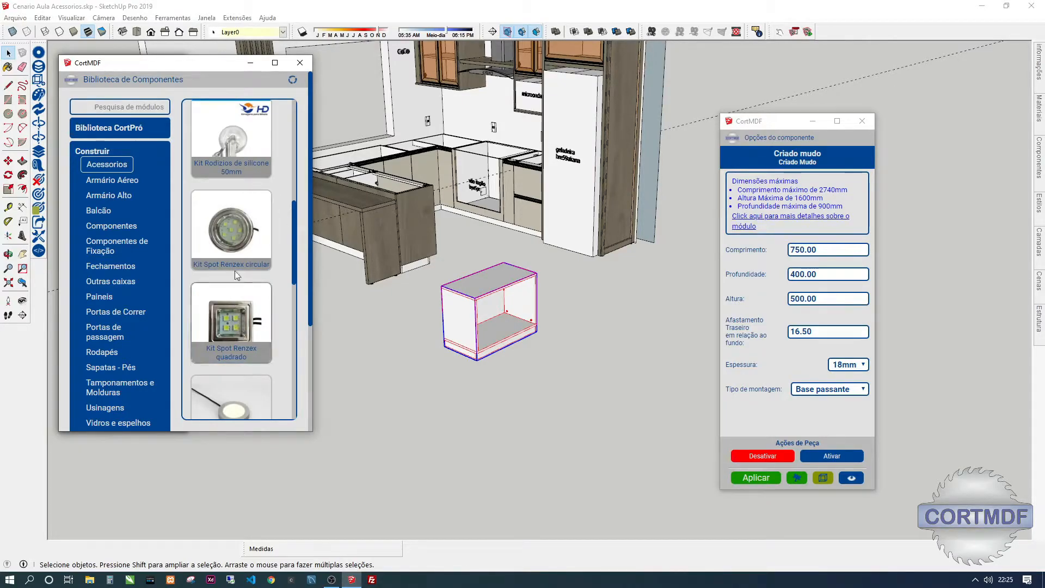
{"action": "scroll", "coordinate": [241, 321], "scroll_direction": "down", "scroll_amount": 1}
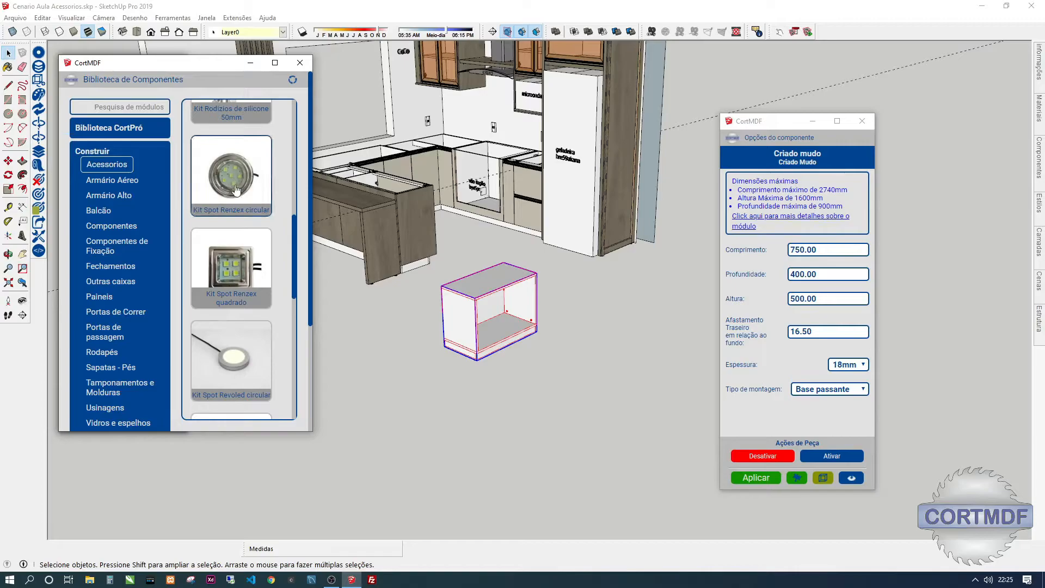
{"action": "scroll", "coordinate": [231, 283], "scroll_direction": "down", "scroll_amount": 1}
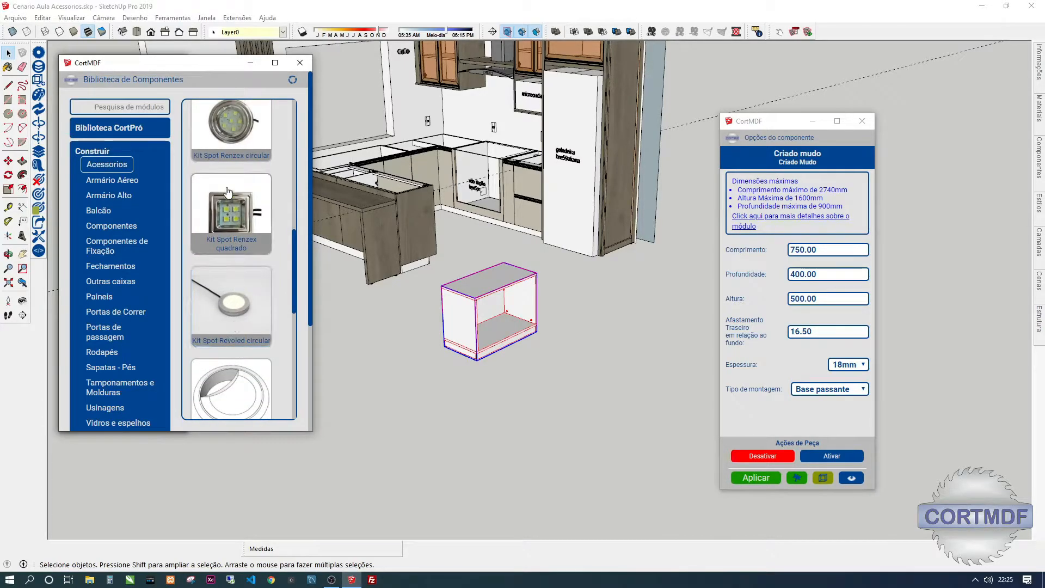
{"action": "scroll", "coordinate": [248, 315], "scroll_direction": "up", "scroll_amount": 1}
{"action": "scroll", "coordinate": [247, 315], "scroll_direction": "up", "scroll_amount": 1}
{"action": "left_click", "coordinate": [237, 228]}
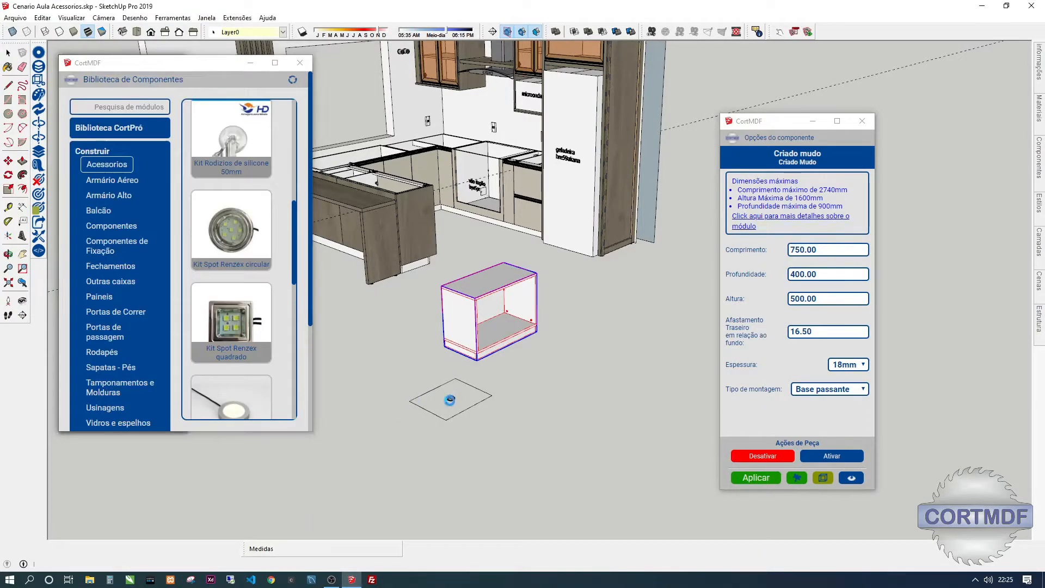
Scale the spot kit lengthwise on the floor to roughly match the cabinet's interior width.
{"action": "scroll", "coordinate": [435, 408], "scroll_direction": "up", "scroll_amount": 5}
{"action": "middle_click_drag", "start_coordinate": [435, 408], "coordinate": [492, 359]}
{"action": "key", "text": "s"}
{"action": "left_click_drag", "start_coordinate": [542, 306], "coordinate": [611, 296]}
{"action": "middle_click_drag", "start_coordinate": [515, 373], "coordinate": [493, 349]}
Move the spot kit from the floor into the cabinet, against the underside of the top panel.
{"action": "key", "text": "space"}
{"action": "left_click", "coordinate": [480, 343]}
{"action": "scroll", "coordinate": [456, 334], "scroll_direction": "up", "scroll_amount": 2}
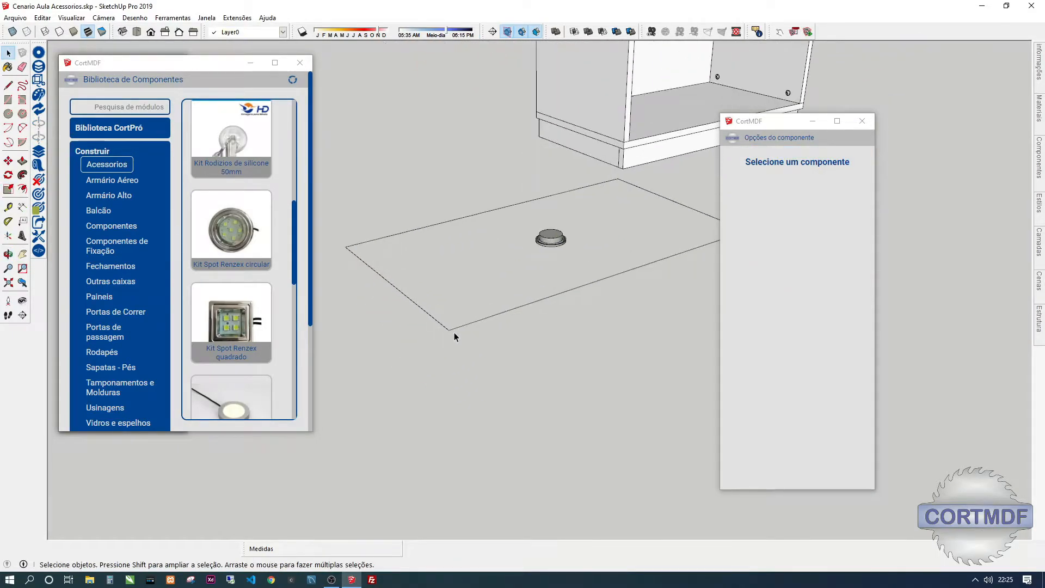
{"action": "key", "text": "ctrl"}
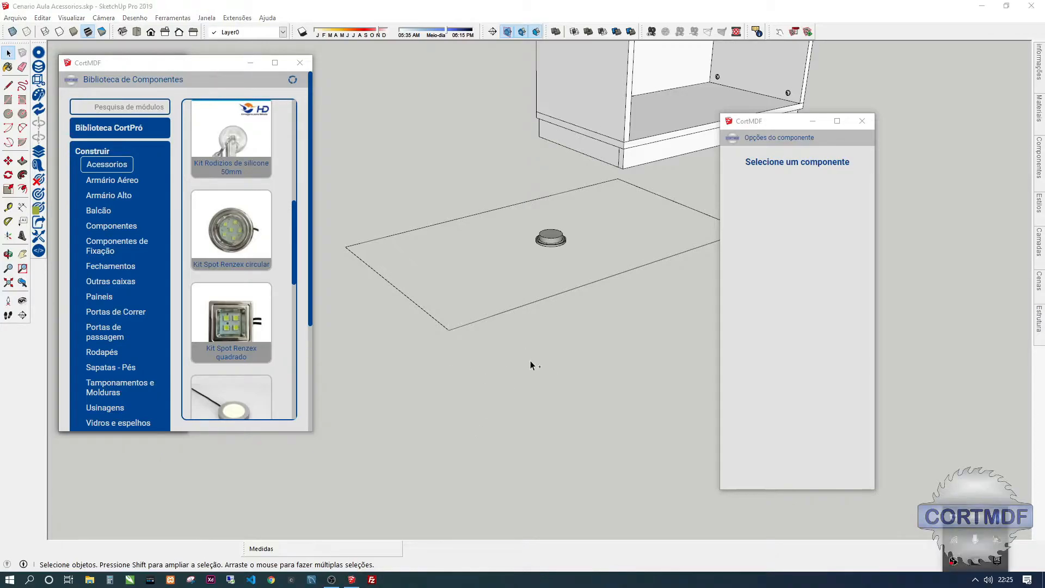
{"action": "middle_click_drag", "start_coordinate": [532, 362], "coordinate": [423, 354]}
{"action": "scroll", "coordinate": [420, 356], "scroll_direction": "up", "scroll_amount": 2}
{"action": "key", "text": "m"}
{"action": "middle_click_drag", "start_coordinate": [351, 245], "coordinate": [424, 281], "text": "shift"}
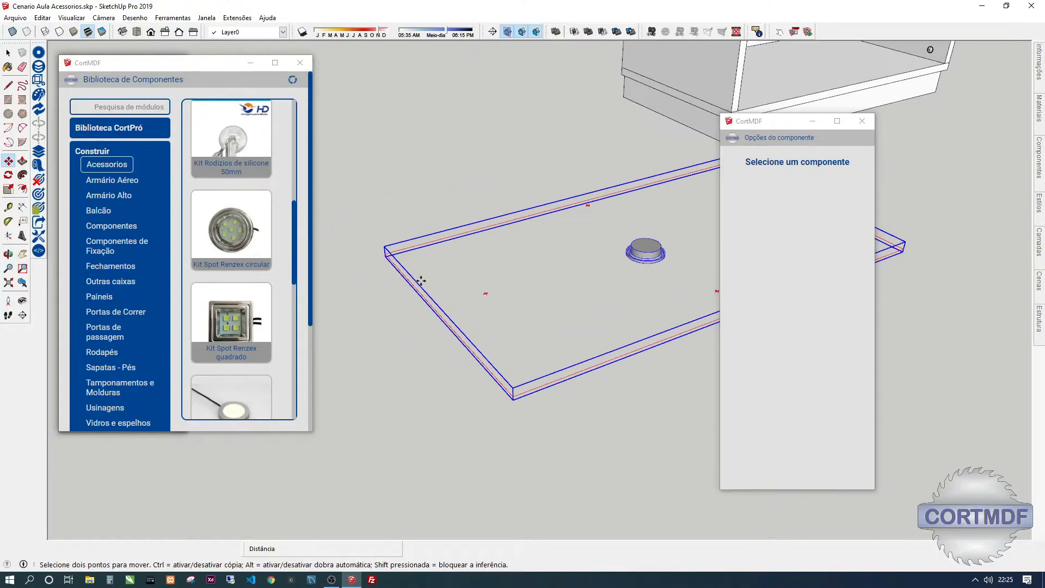
{"action": "middle_click_drag", "start_coordinate": [386, 253], "coordinate": [444, 468]}
{"action": "middle_click_drag", "start_coordinate": [475, 116], "coordinate": [581, 152]}
Scale the spot kit to a length of 713 mm so it reaches the cabinet's inner side panel.
{"action": "scroll", "coordinate": [403, 91], "scroll_direction": "up", "scroll_amount": 3}
{"action": "key", "text": "s"}
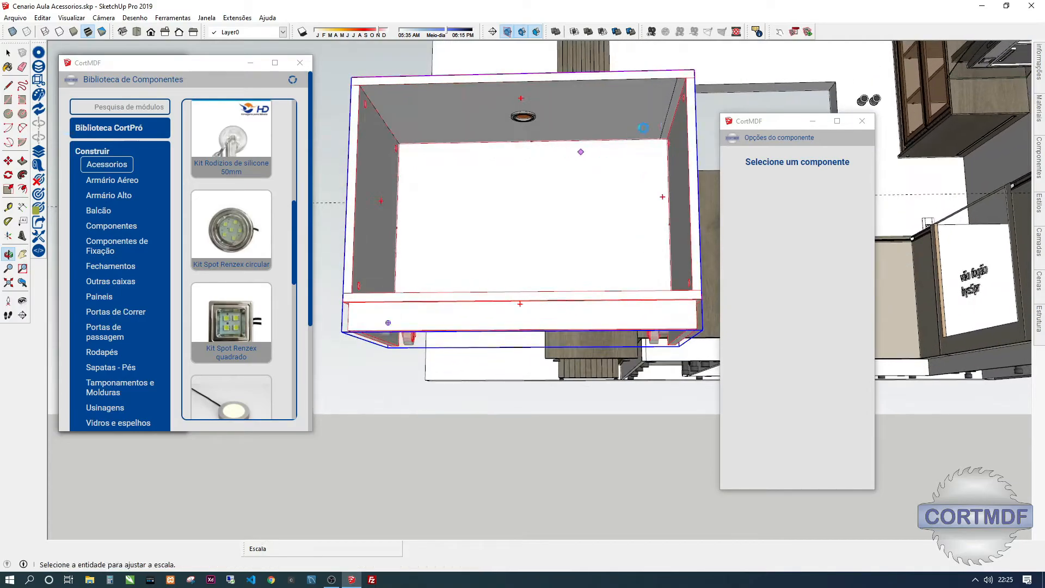
{"action": "key", "text": "space"}
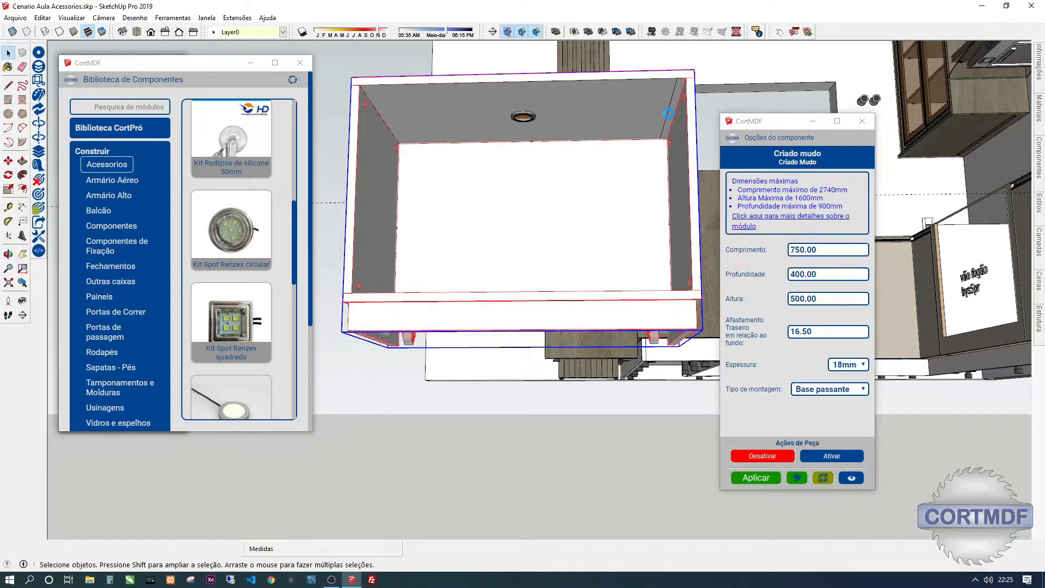
{"action": "left_click", "coordinate": [666, 115]}
{"action": "middle_click_drag", "start_coordinate": [634, 150], "coordinate": [641, 150]}
{"action": "key", "text": "s"}
{"action": "left_click_drag", "start_coordinate": [676, 112], "coordinate": [694, 84]}
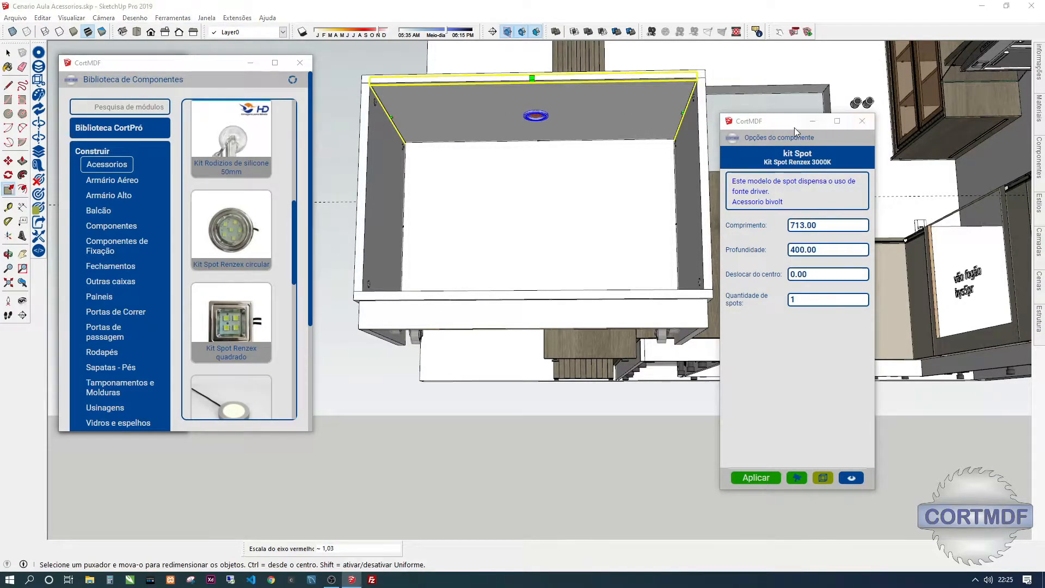
{"action": "left_click_drag", "start_coordinate": [794, 127], "coordinate": [889, 67]}
{"action": "middle_click_drag", "start_coordinate": [648, 139], "coordinate": [800, 169]}
{"action": "middle_click_drag", "start_coordinate": [683, 181], "coordinate": [673, 196]}
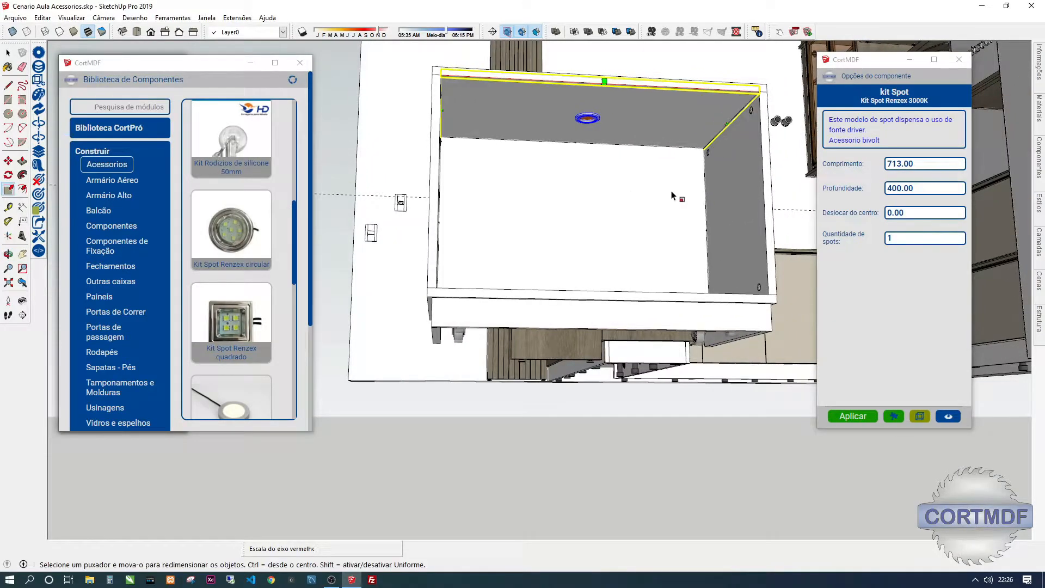
{"action": "key", "text": "space"}
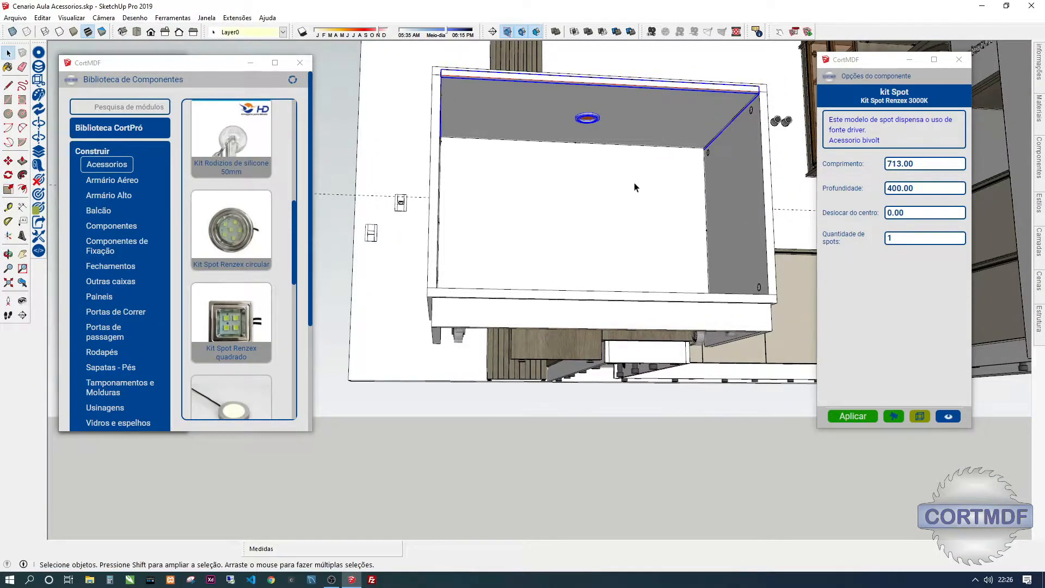
Set the spot kit's number of spots (Quantidade de spots) to 2.
{"action": "left_click", "coordinate": [916, 243]}
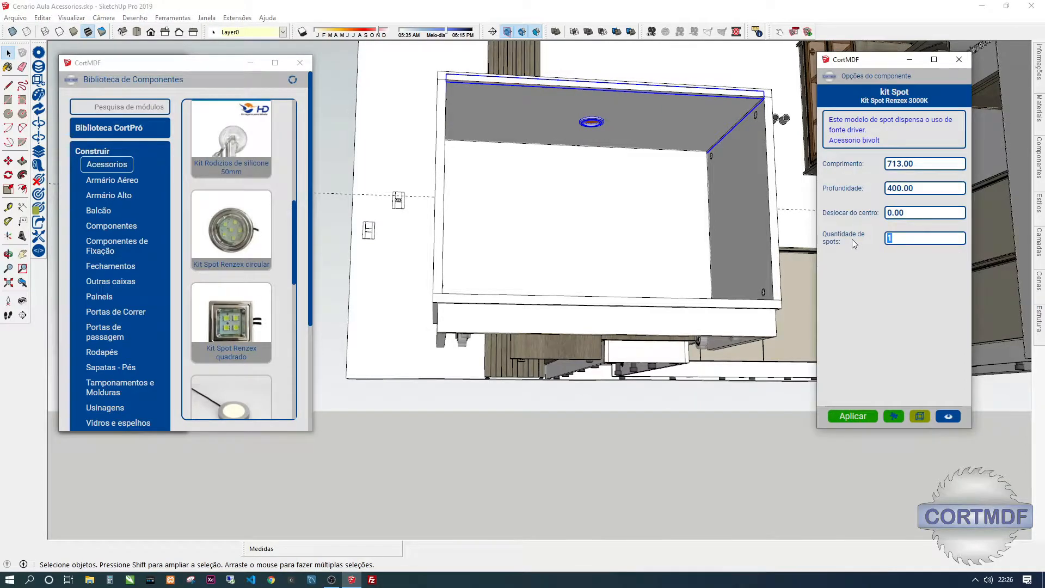
{"action": "type", "text": "2"}
{"action": "key", "text": "Return"}
{"action": "middle_click_drag", "start_coordinate": [680, 189], "coordinate": [409, 128]}
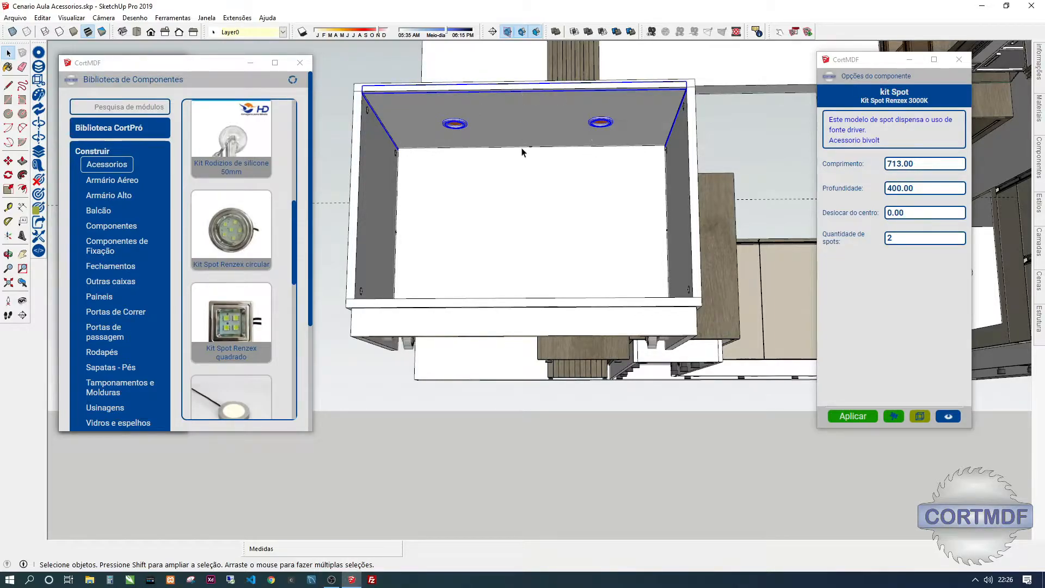
Try an offset from centre (Deslocar do centro) of 100 for the spots and return it to 0.
{"action": "middle_click_drag", "start_coordinate": [592, 133], "coordinate": [514, 158]}
{"action": "scroll", "coordinate": [547, 120], "scroll_direction": "up", "scroll_amount": 3}
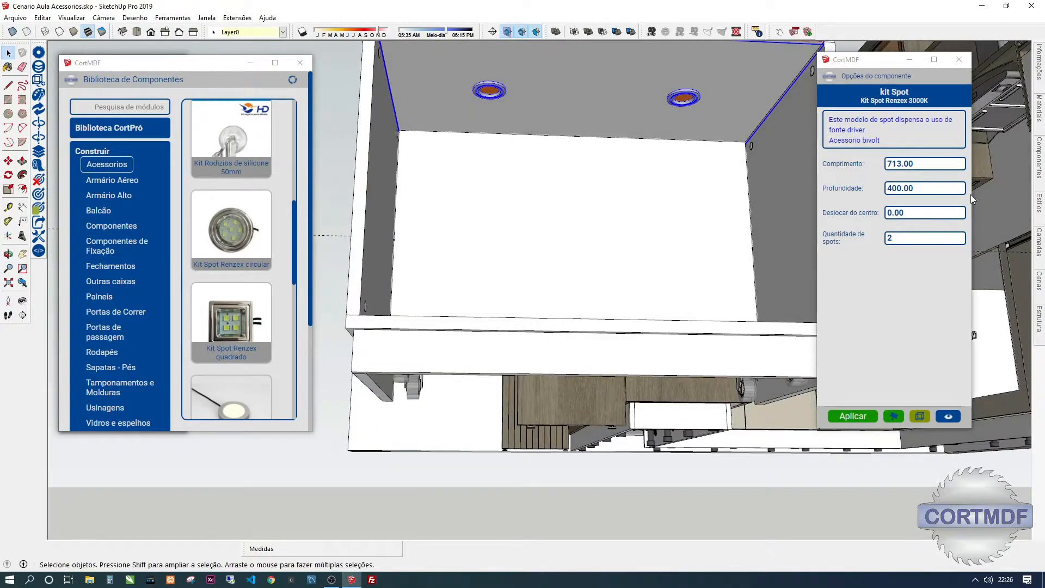
{"action": "double_click", "coordinate": [900, 213]}
{"action": "middle_click_drag", "start_coordinate": [615, 157], "coordinate": [669, 143]}
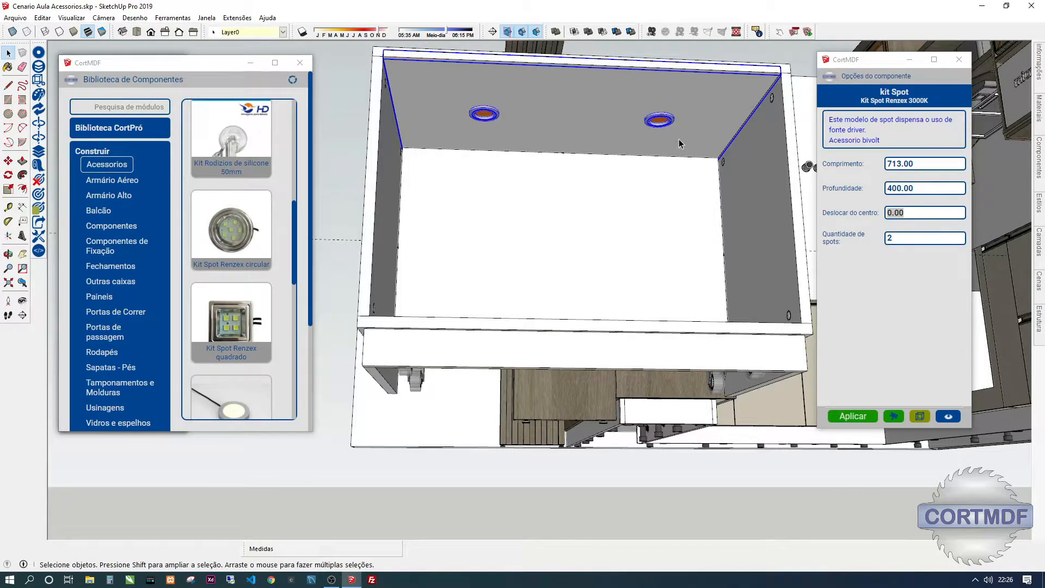
{"action": "left_click_drag", "start_coordinate": [896, 213], "coordinate": [880, 215]}
{"action": "type", "text": "100"}
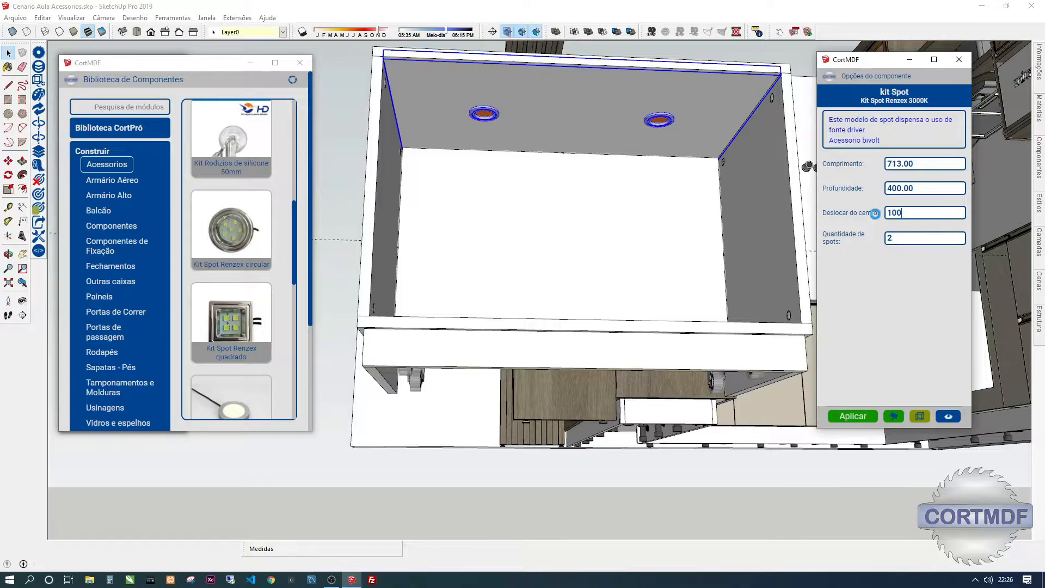
{"action": "key", "text": "Return"}
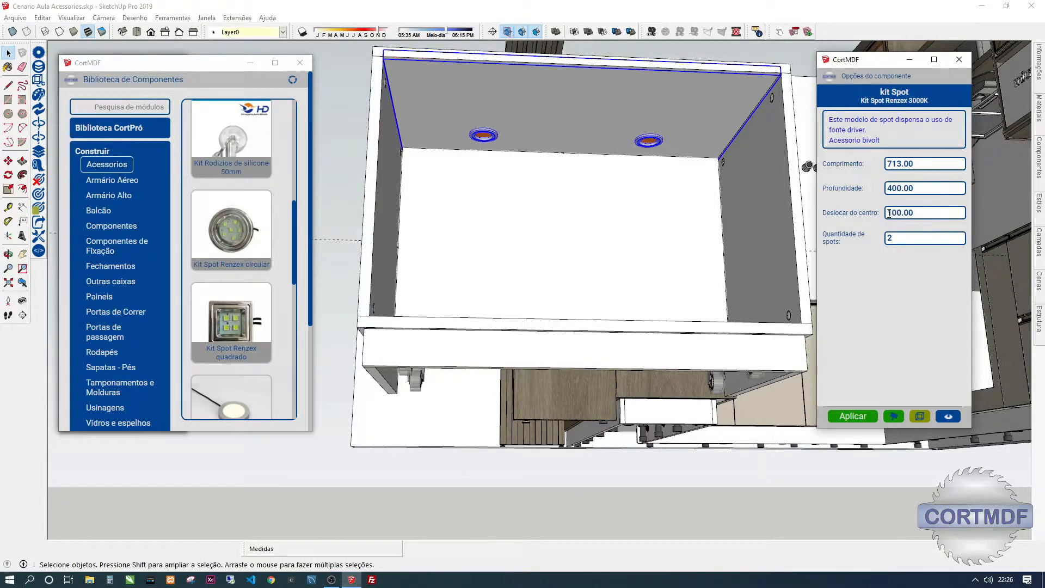
{"action": "left_click_drag", "start_coordinate": [920, 213], "coordinate": [831, 216]}
{"action": "type", "text": "0"}
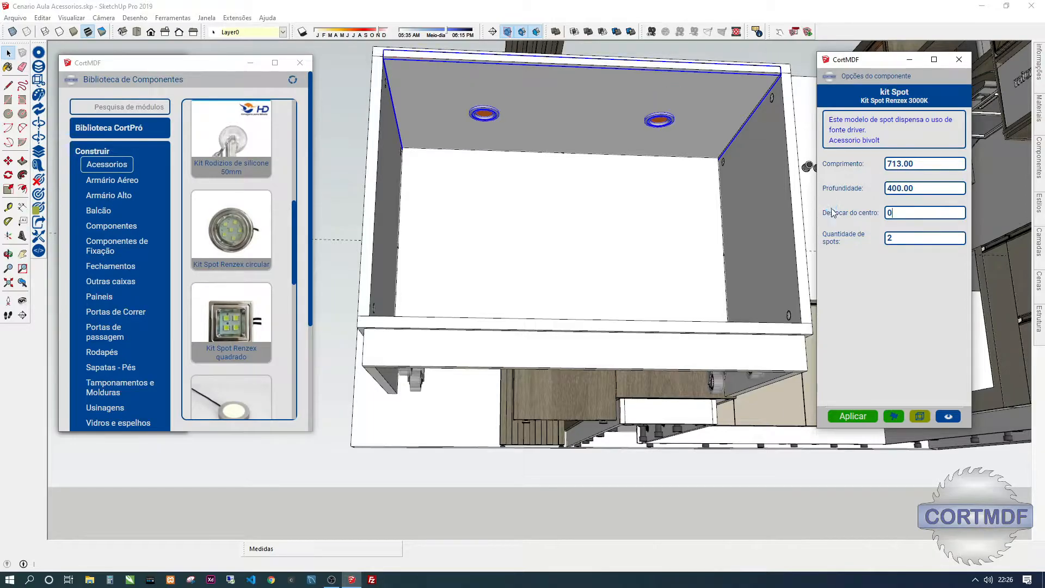
Try scaling the spot kit's depth down to 244 mm and stretch it back to 400 mm.
{"action": "type", "text": "s"}
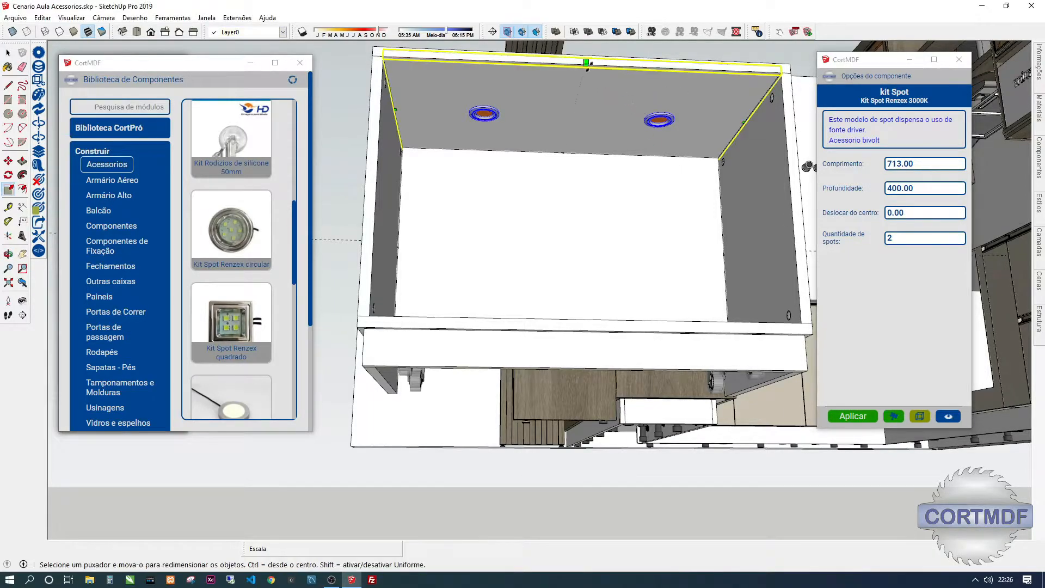
{"action": "left_click_drag", "start_coordinate": [583, 83], "coordinate": [581, 107]}
{"action": "middle_click_drag", "start_coordinate": [575, 156], "coordinate": [557, 136]}
{"action": "left_click_drag", "start_coordinate": [560, 101], "coordinate": [652, 64]}
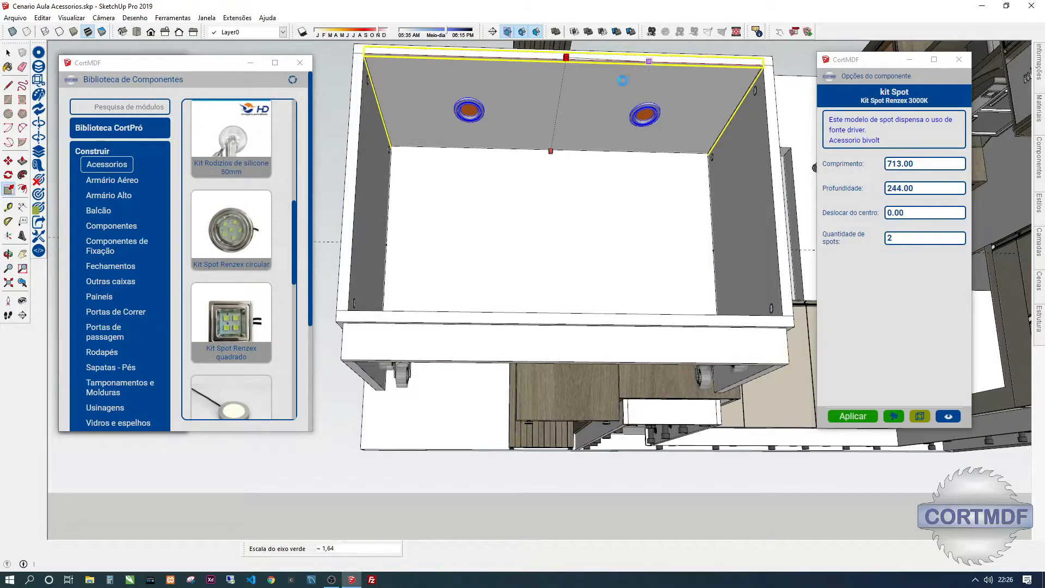
{"action": "middle_click_drag", "start_coordinate": [553, 121], "coordinate": [580, 137]}
{"action": "key", "text": "d"}
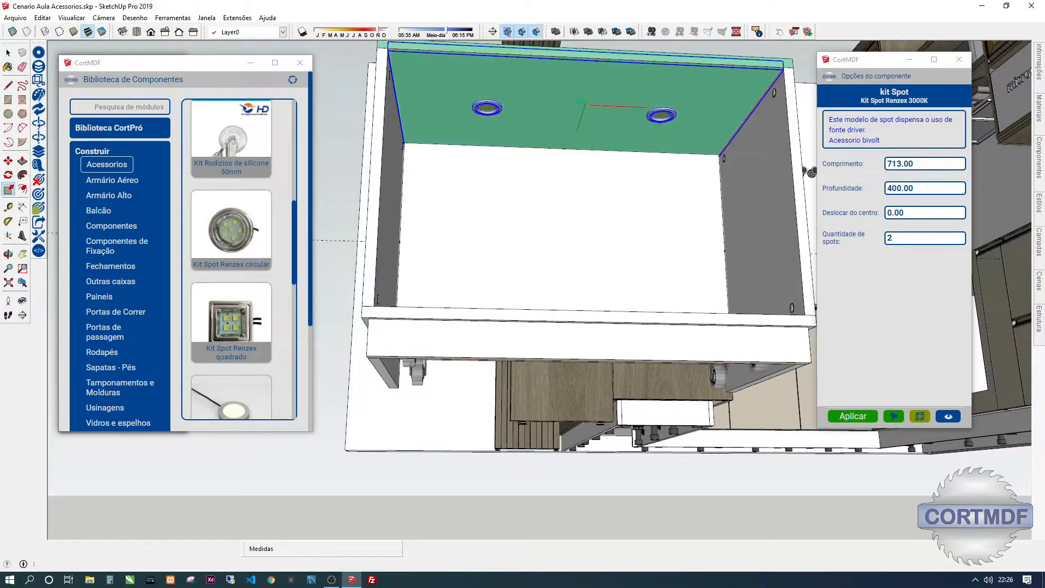
Inspect the drilling of the nightstand's top panel (Tampo), checking the data of both spot holes, and close the drilling inspector.
{"action": "left_click", "coordinate": [577, 99]}
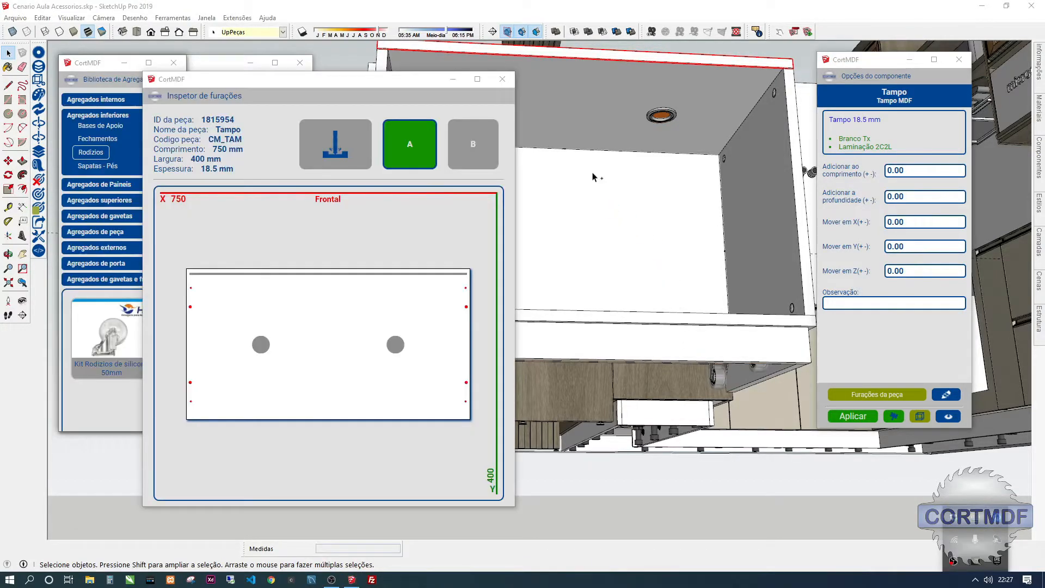
{"action": "left_click_drag", "start_coordinate": [413, 80], "coordinate": [421, 61]}
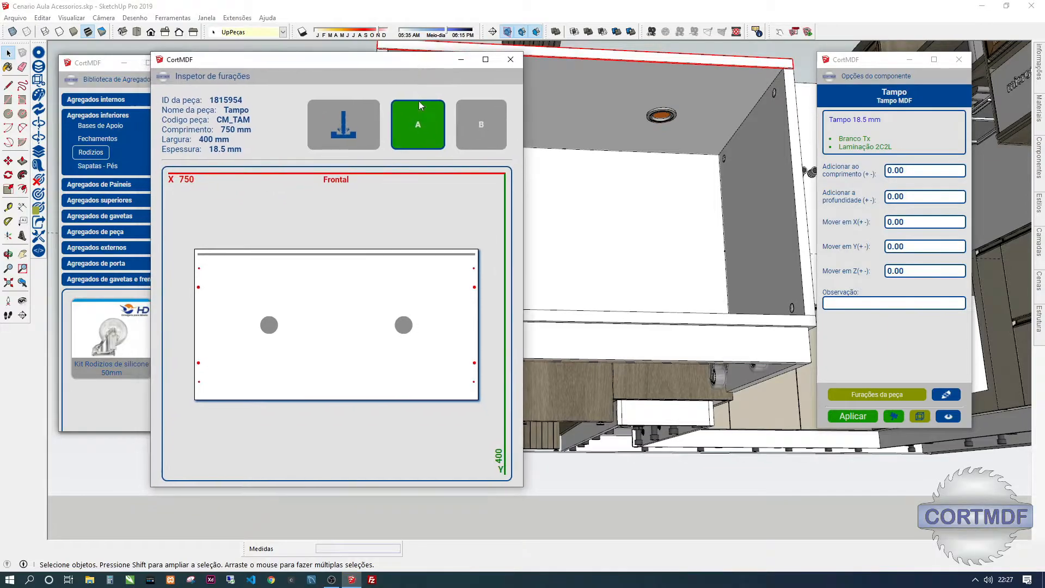
{"action": "mouse_move", "coordinate": [408, 328]}
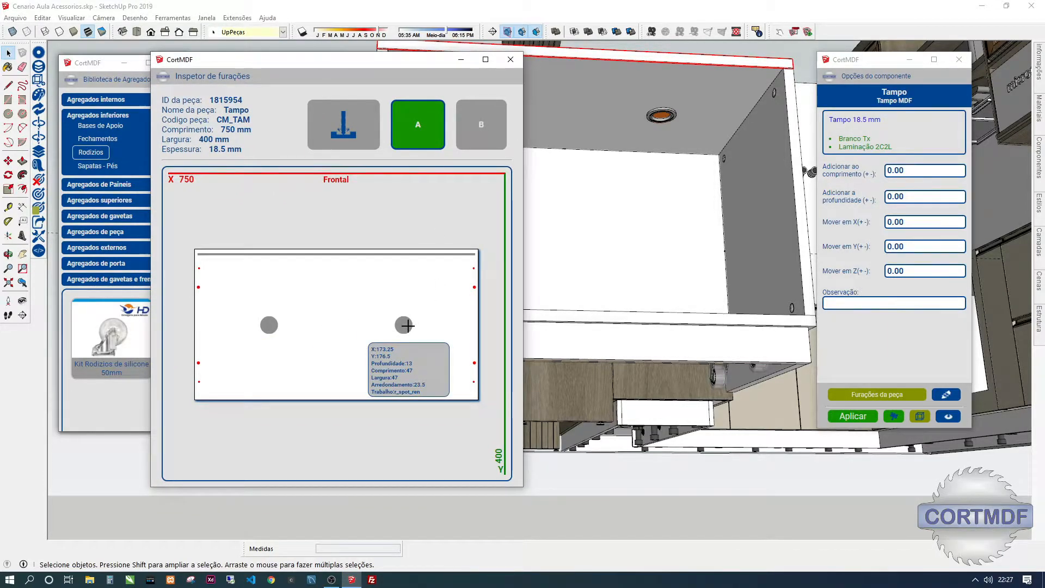
{"action": "mouse_move", "coordinate": [269, 325]}
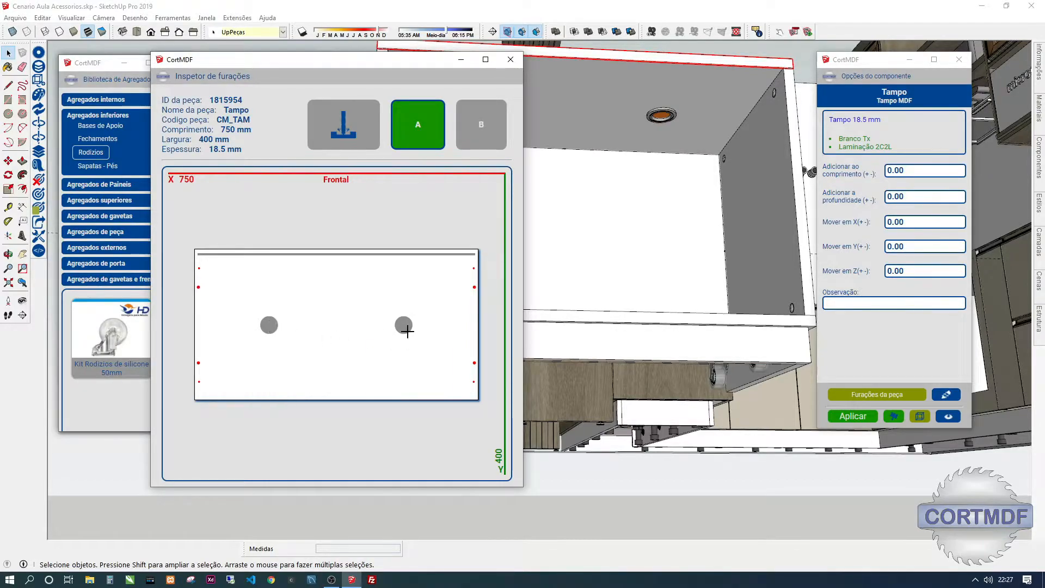
{"action": "left_click", "coordinate": [502, 64]}
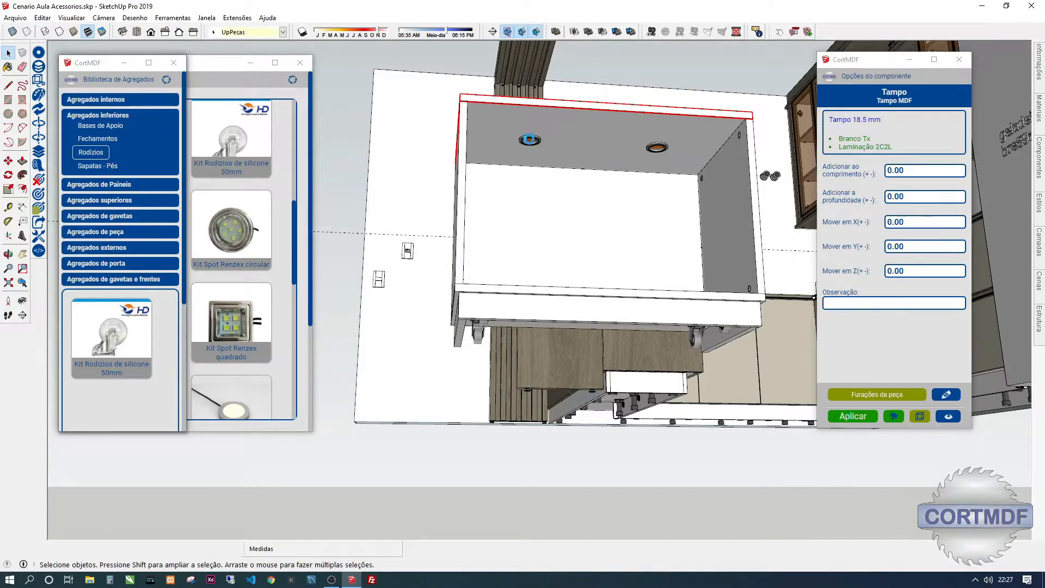
Try moving the nightstand cabinet on its own to check whether the spot kit follows it, and cancel the move.
{"action": "left_click", "coordinate": [559, 182]}
{"action": "middle_click_drag", "start_coordinate": [541, 151], "coordinate": [548, 144]}
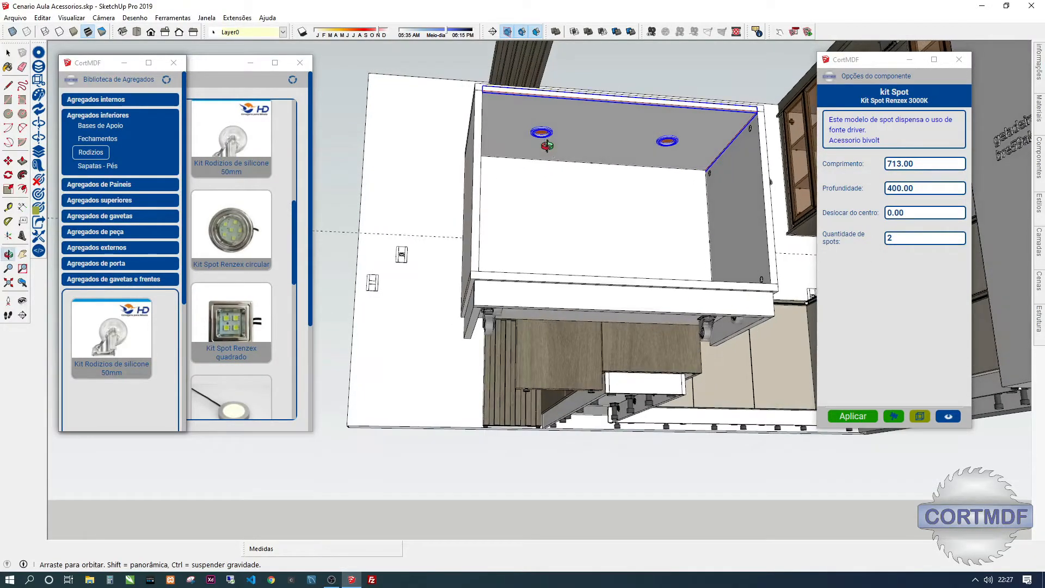
{"action": "left_click", "coordinate": [564, 243]}
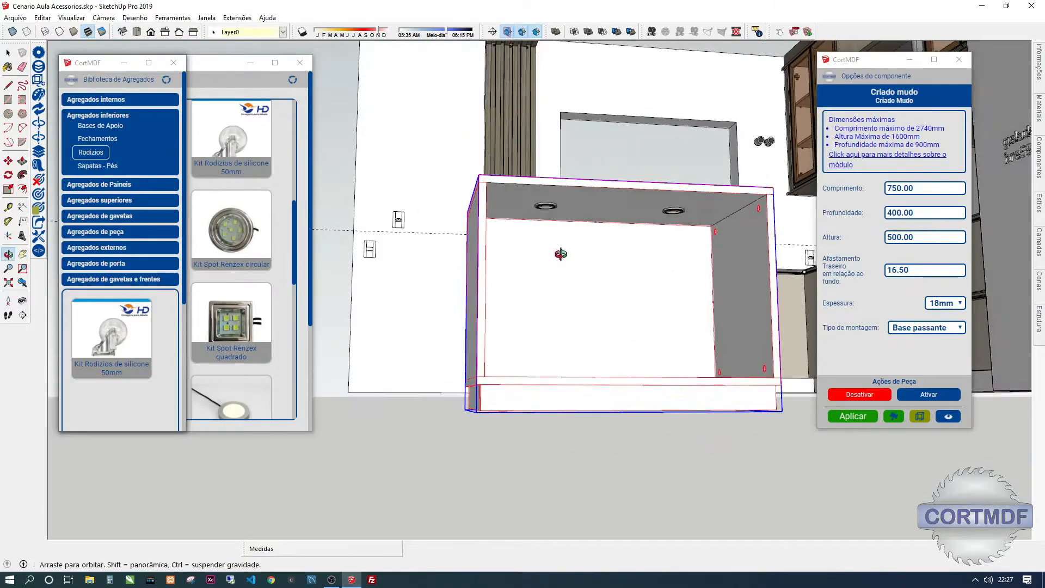
{"action": "key", "text": "m"}
{"action": "left_click", "coordinate": [569, 251]}
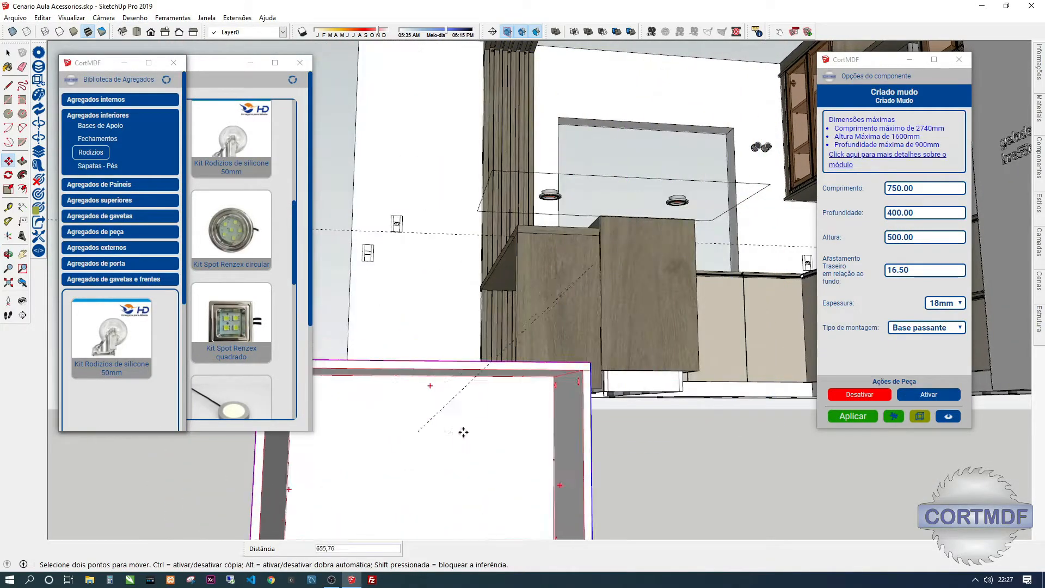
{"action": "key", "text": "Escape"}
{"action": "key", "text": "space"}
Delete the loose spot kit and show the Acessorios subgroup of the internal aggregates (Agregados internos).
{"action": "left_click", "coordinate": [549, 198]}
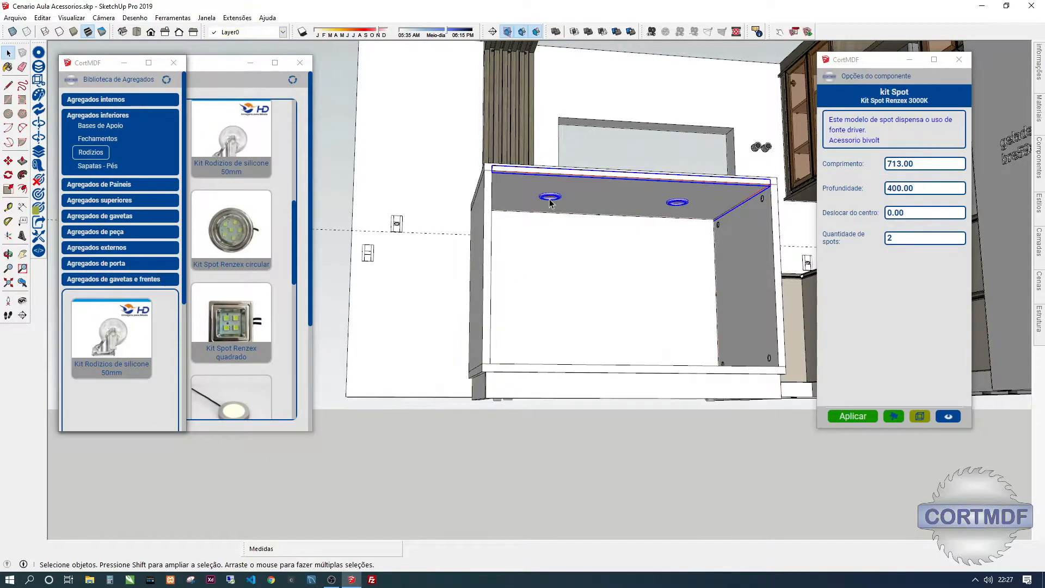
{"action": "key", "text": "Delete"}
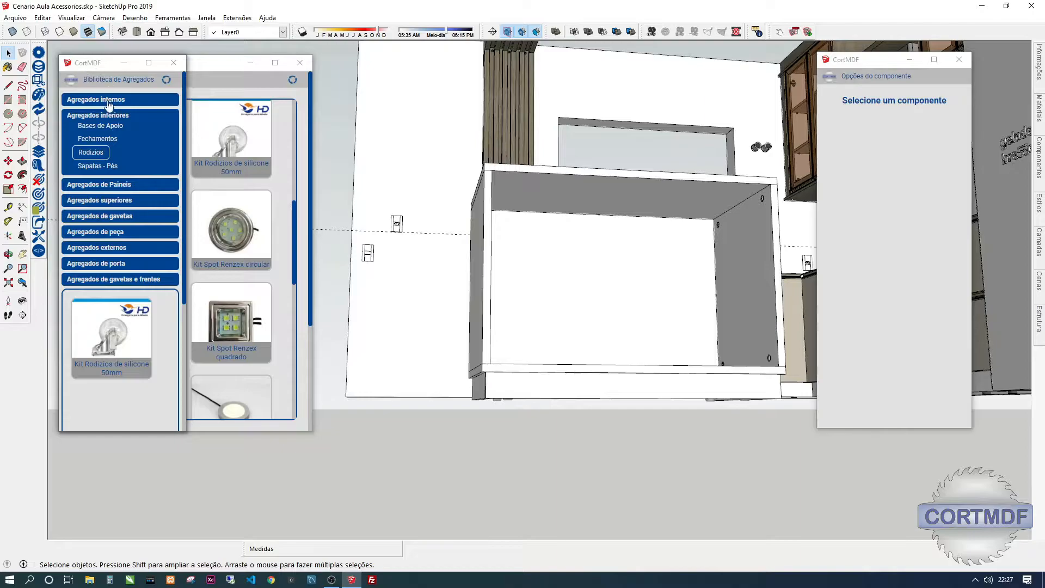
{"action": "left_click", "coordinate": [107, 116]}
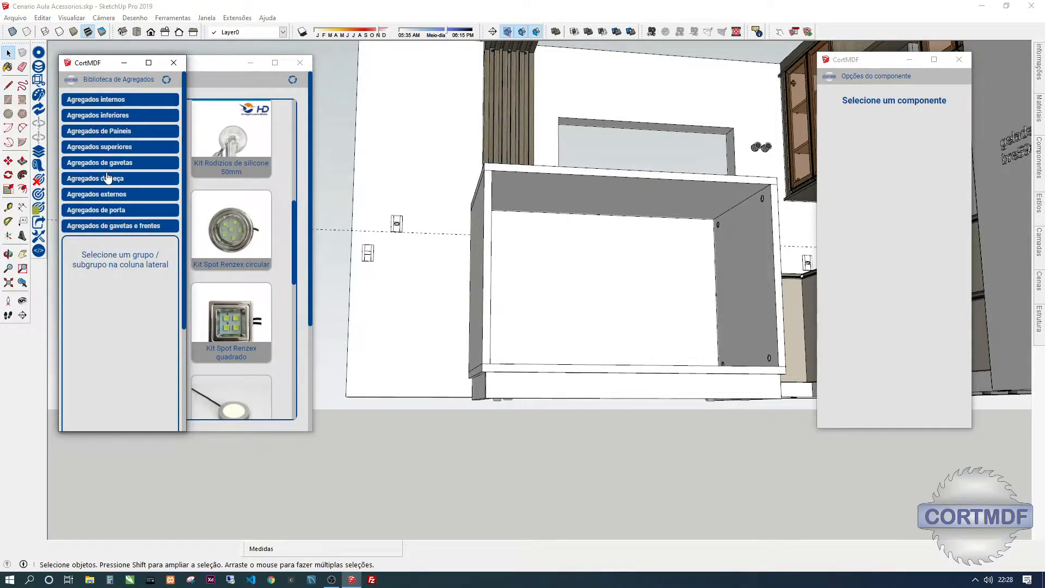
{"action": "left_click", "coordinate": [107, 101]}
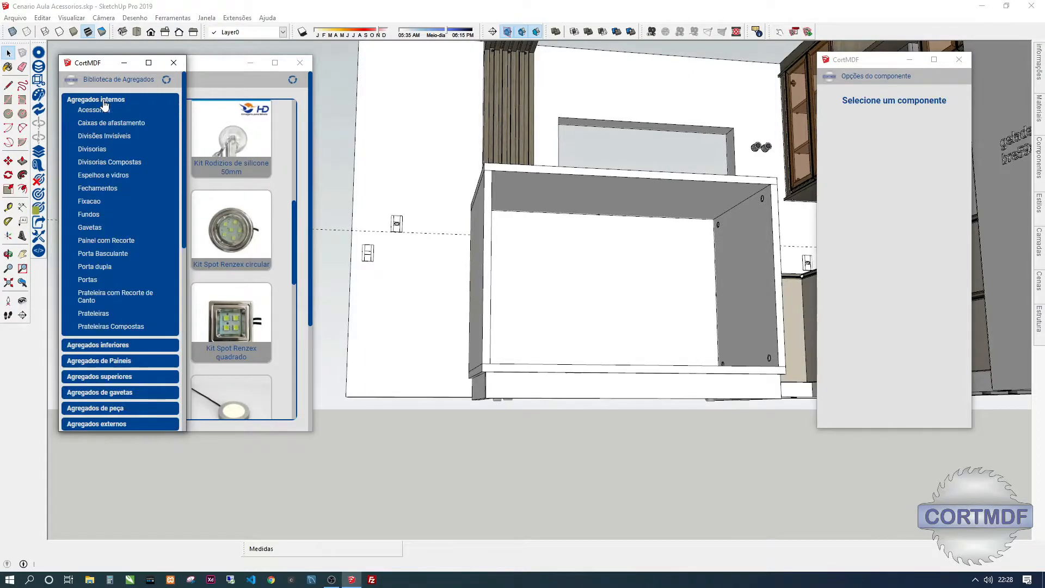
{"action": "left_click", "coordinate": [102, 112]}
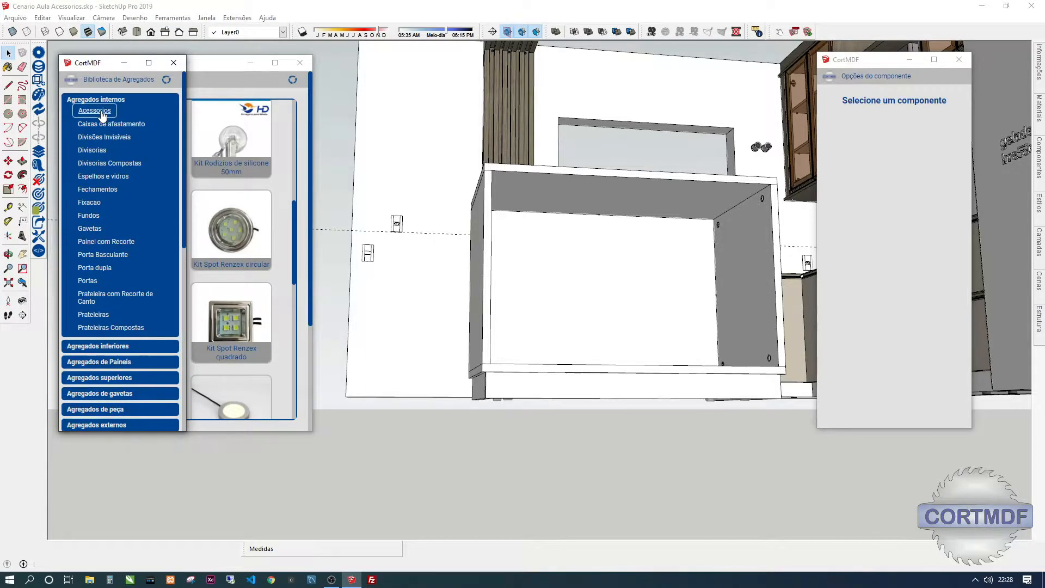
Insert the Kit Spot Circular Renzex aggregate into the nightstand's inner space.
{"action": "scroll", "coordinate": [128, 276], "scroll_direction": "down", "scroll_amount": 5}
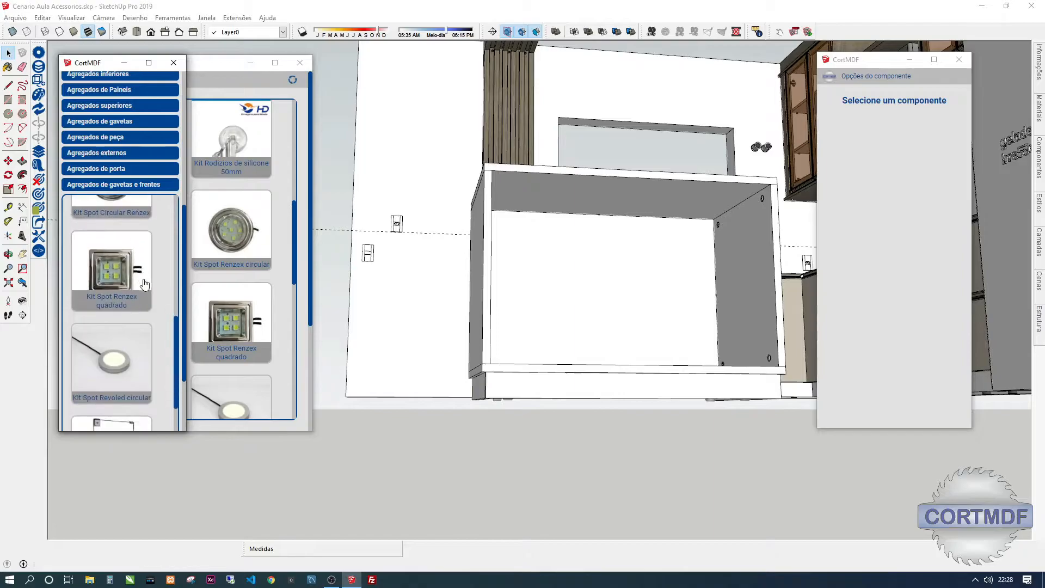
{"action": "scroll", "coordinate": [143, 280], "scroll_direction": "up", "scroll_amount": 2}
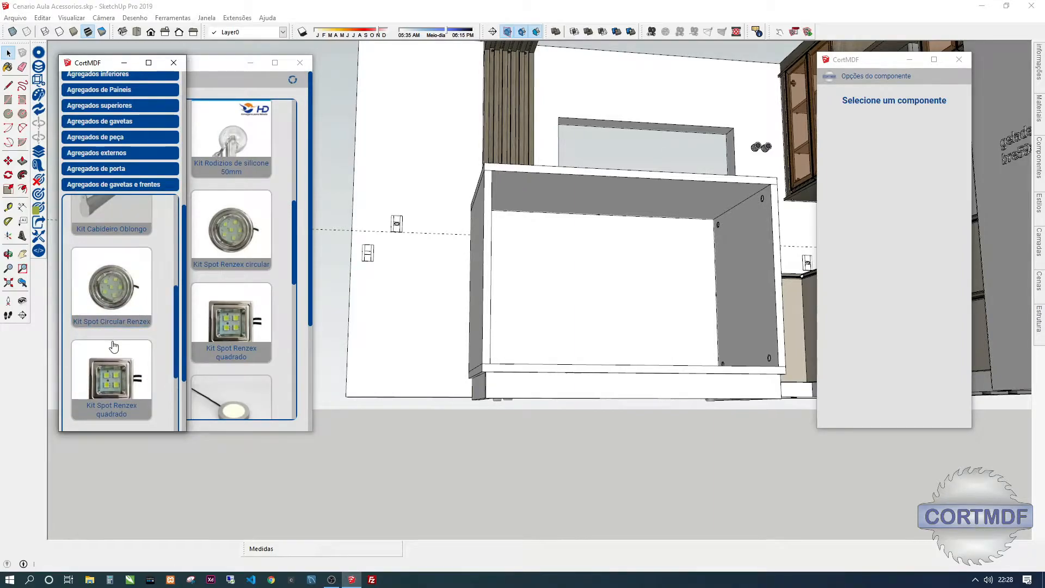
{"action": "scroll", "coordinate": [113, 344], "scroll_direction": "down", "scroll_amount": 3}
{"action": "scroll", "coordinate": [125, 333], "scroll_direction": "up", "scroll_amount": 3}
{"action": "left_click", "coordinate": [111, 292]}
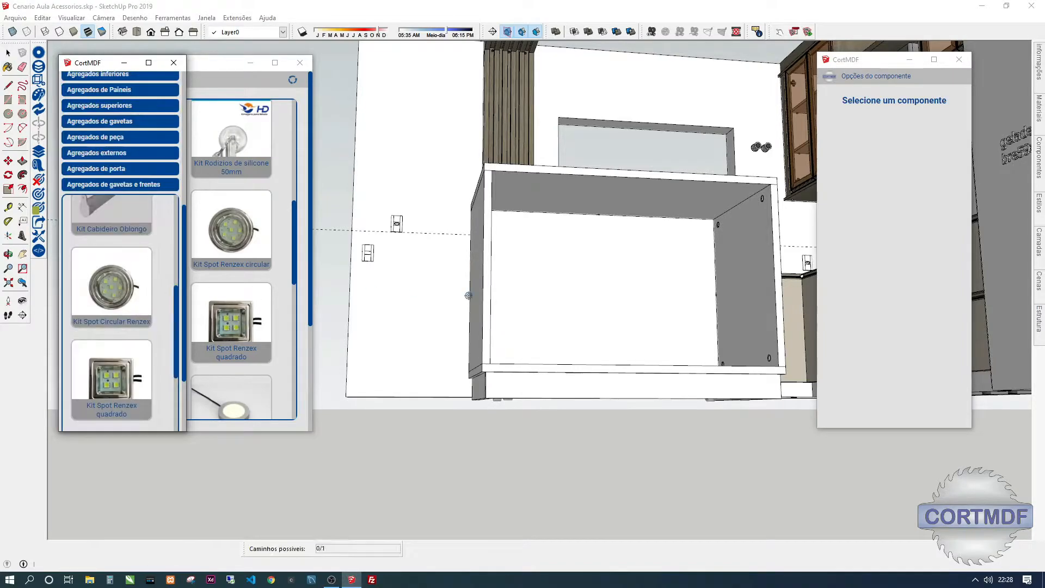
{"action": "left_click", "coordinate": [568, 201]}
{"action": "middle_click_drag", "start_coordinate": [590, 211], "coordinate": [603, 207]}
Set the nightstand's length (Comprimento) to 500 mm.
{"action": "left_click", "coordinate": [528, 229]}
{"action": "middle_click_drag", "start_coordinate": [448, 374], "coordinate": [450, 324]}
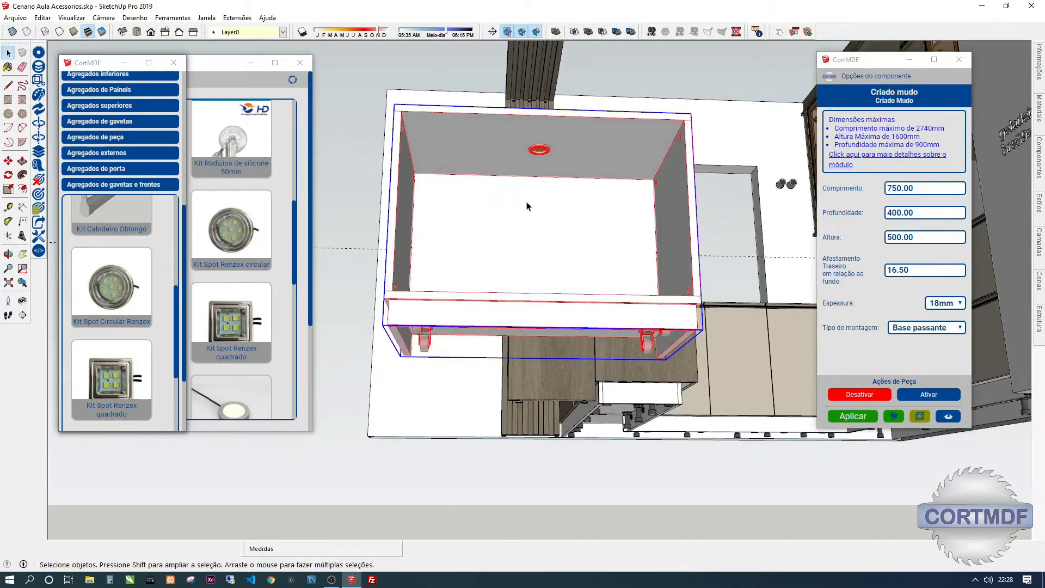
{"action": "middle_click_drag", "start_coordinate": [526, 203], "coordinate": [557, 228]}
{"action": "left_click_drag", "start_coordinate": [920, 188], "coordinate": [855, 190]}
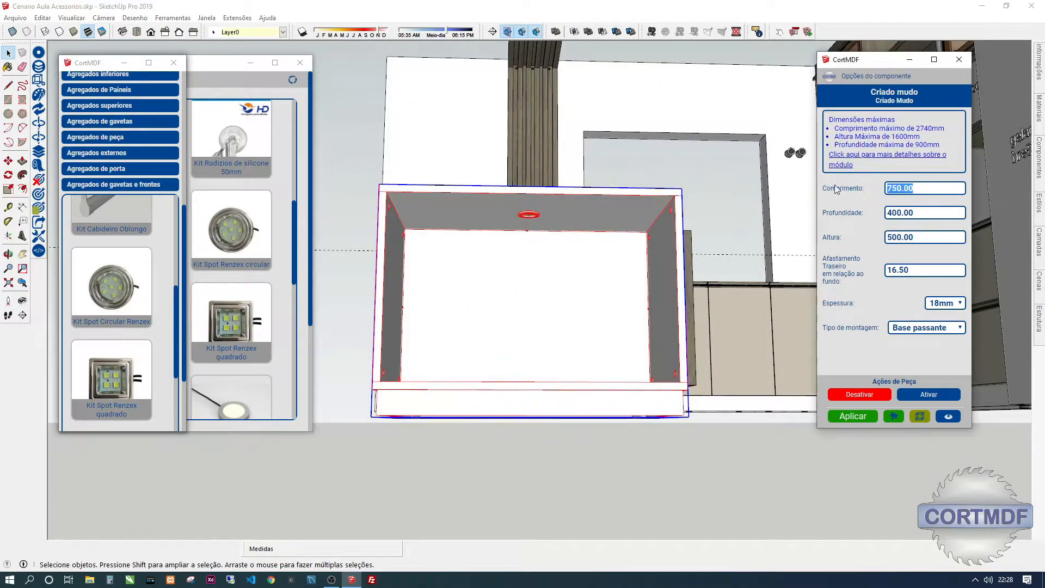
{"action": "type", "text": "500"}
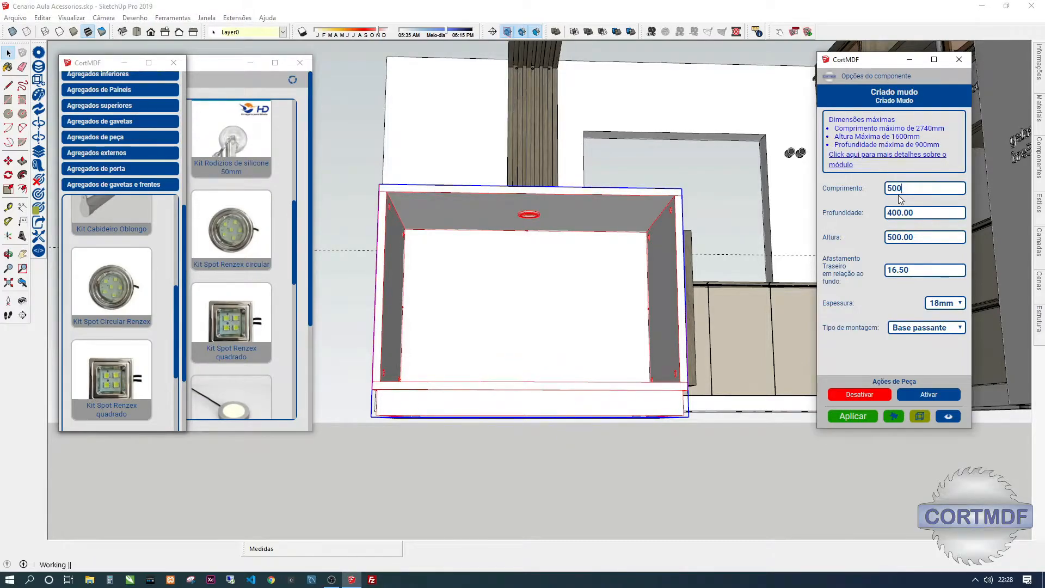
{"action": "key", "text": "Return"}
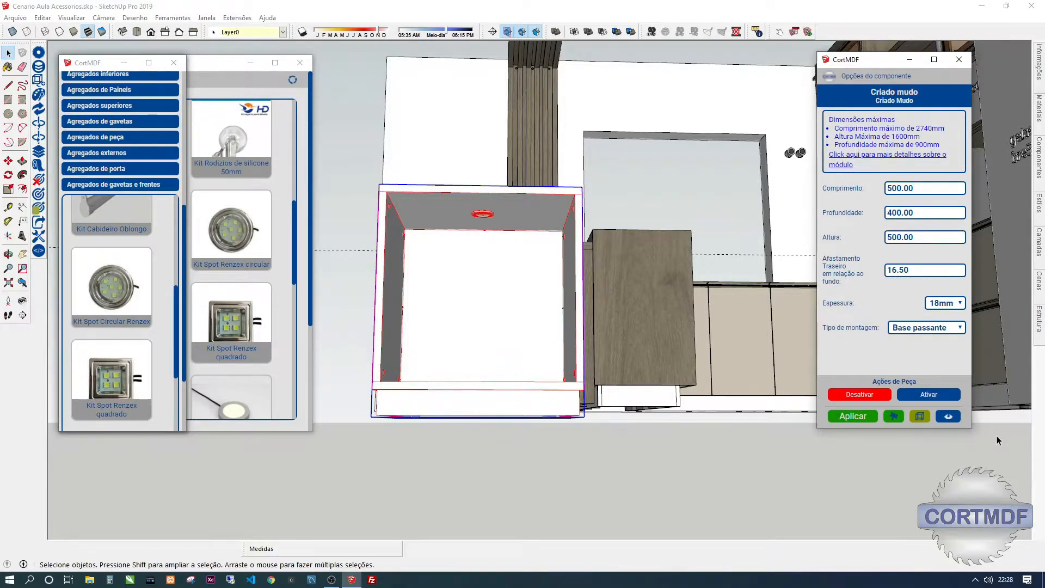
Set the nightstand's aggregated spot kit to 3 spots with an offset from centre (Deslocar do centro) of 50.
{"action": "left_click", "coordinate": [920, 417]}
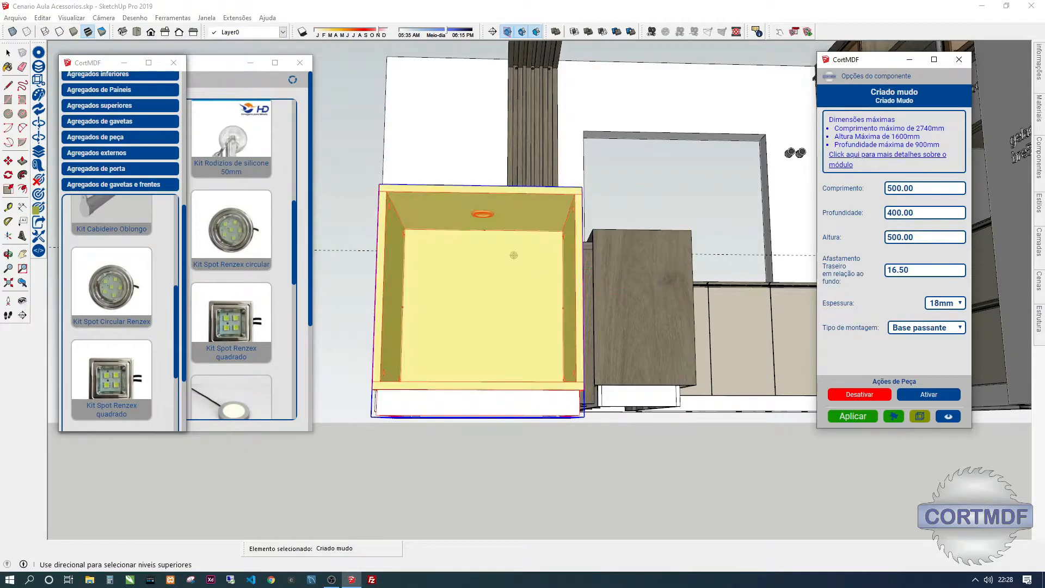
{"action": "left_click", "coordinate": [486, 217]}
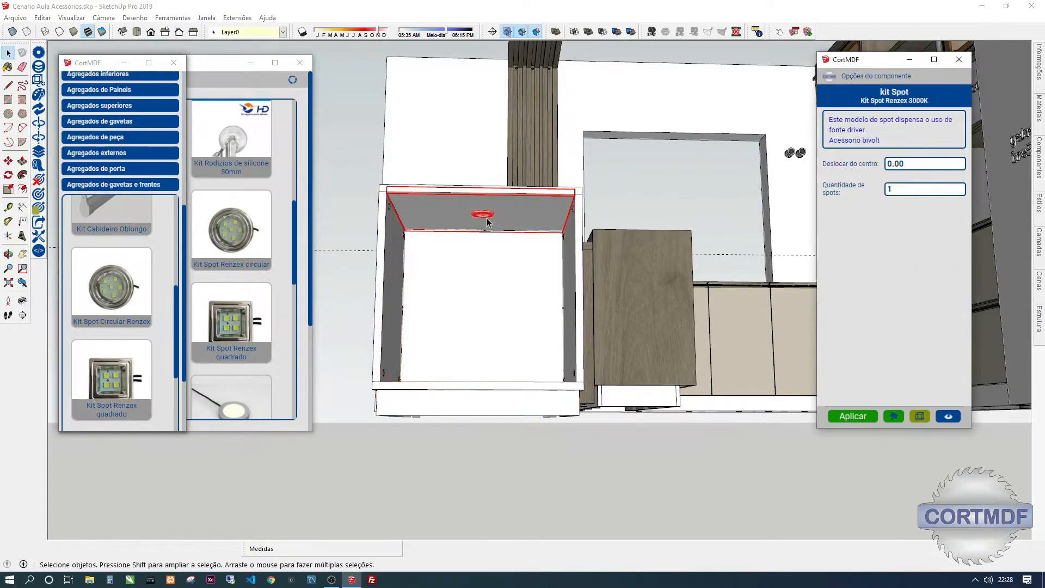
{"action": "left_click_drag", "start_coordinate": [905, 190], "coordinate": [833, 191]}
{"action": "type", "text": "3"}
{"action": "left_click_drag", "start_coordinate": [907, 164], "coordinate": [834, 170]}
{"action": "type", "text": "50"}
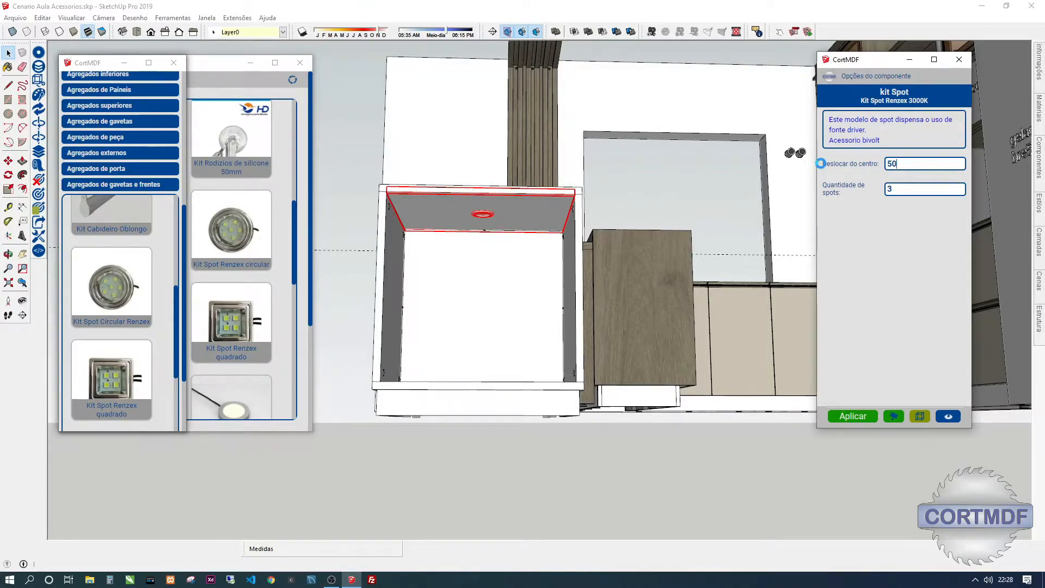
{"action": "middle_click_drag", "start_coordinate": [484, 232], "coordinate": [494, 191]}
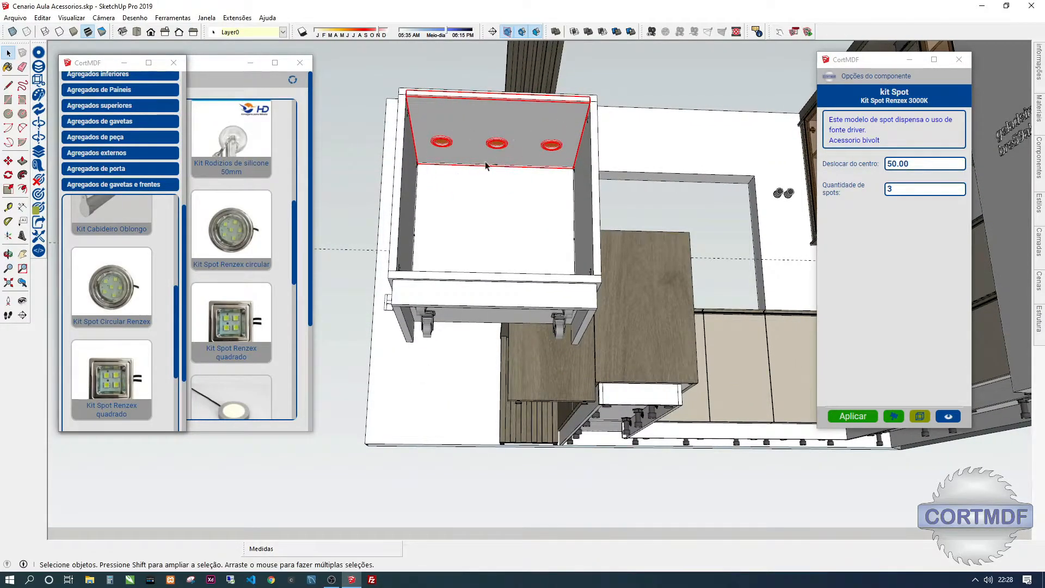
Try moving the nightstand together with its aggregated spots and undo the move.
{"action": "left_click", "coordinate": [510, 205]}
{"action": "key", "text": "m"}
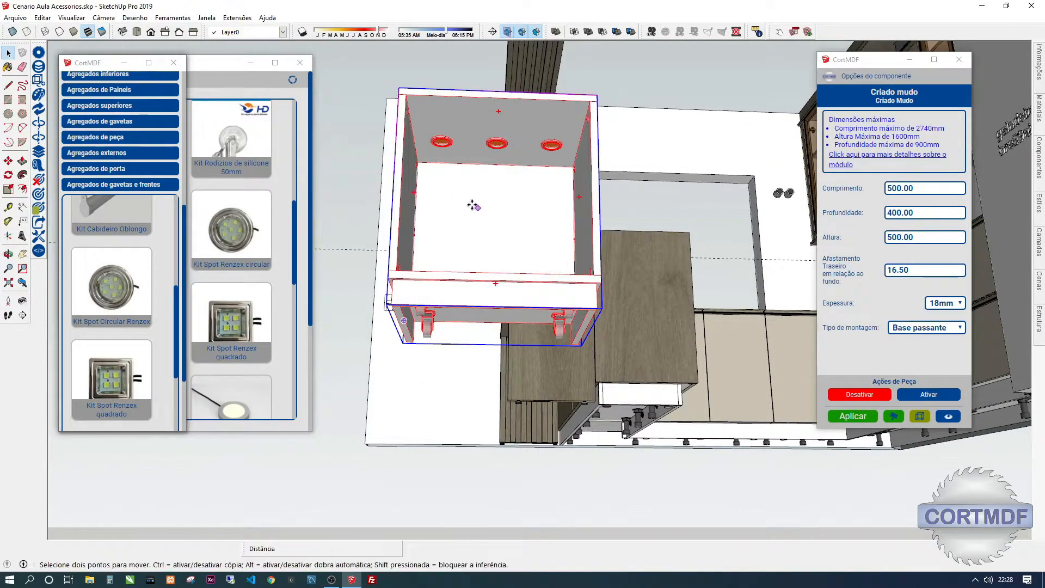
{"action": "left_click", "coordinate": [472, 205]}
{"action": "left_click", "coordinate": [518, 196]}
{"action": "key", "text": "ctrl+z"}
Open the flap door of the overhead cabinet above the refrigerator to expose its interior.
{"action": "scroll", "coordinate": [321, 278], "scroll_direction": "down", "scroll_amount": 2}
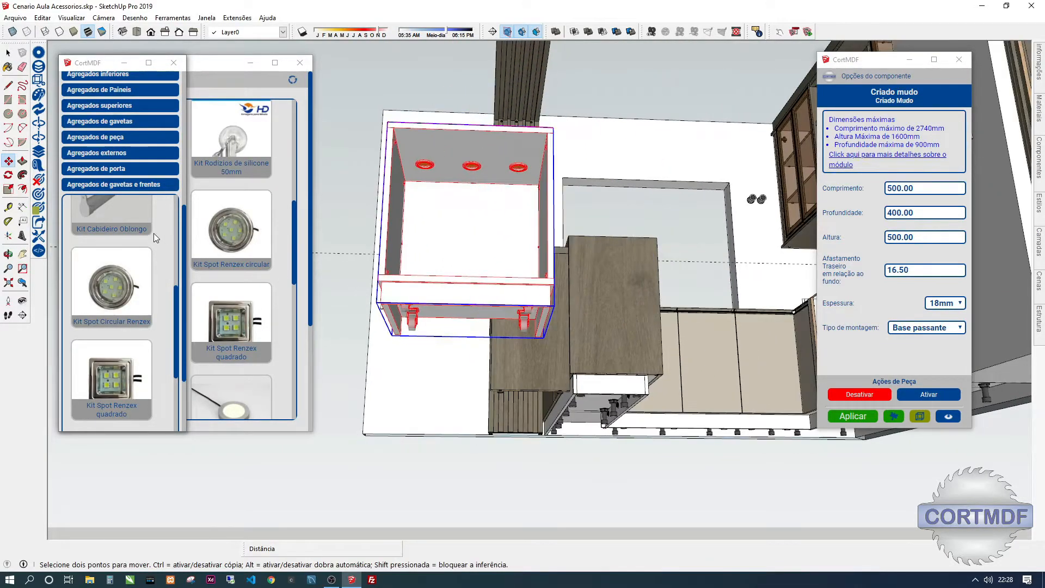
{"action": "scroll", "coordinate": [639, 291], "scroll_direction": "down", "scroll_amount": 3}
{"action": "middle_click_drag", "start_coordinate": [639, 292], "coordinate": [585, 387]}
{"action": "scroll", "coordinate": [126, 251], "scroll_direction": "down", "scroll_amount": 4}
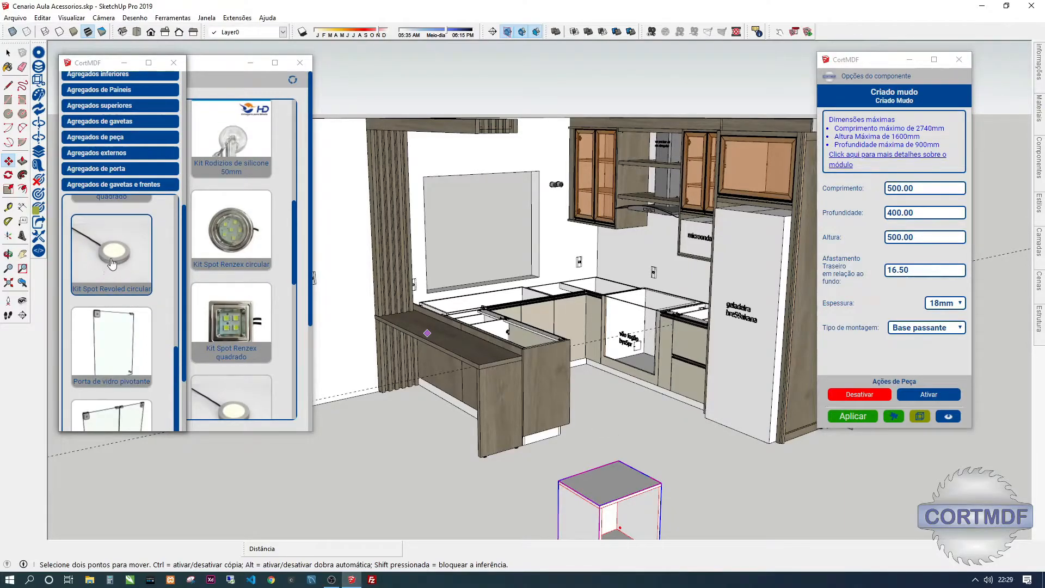
{"action": "scroll", "coordinate": [568, 274], "scroll_direction": "up", "scroll_amount": 5}
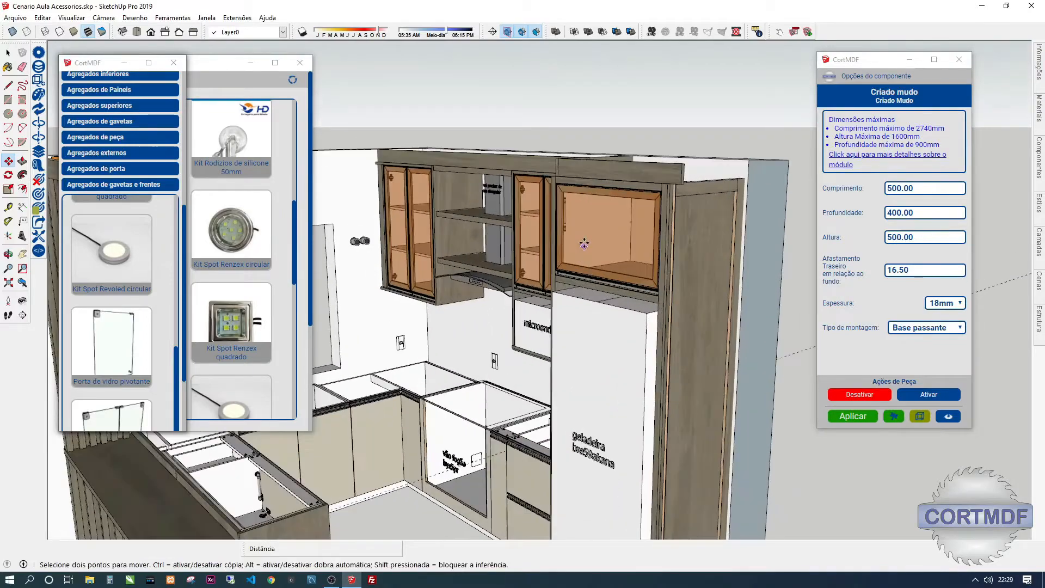
{"action": "scroll", "coordinate": [585, 244], "scroll_direction": "up", "scroll_amount": 3}
{"action": "key", "text": "space"}
{"action": "left_click", "coordinate": [593, 236]}
{"action": "scroll", "coordinate": [606, 245], "scroll_direction": "up", "scroll_amount": 1}
{"action": "key", "text": "i"}
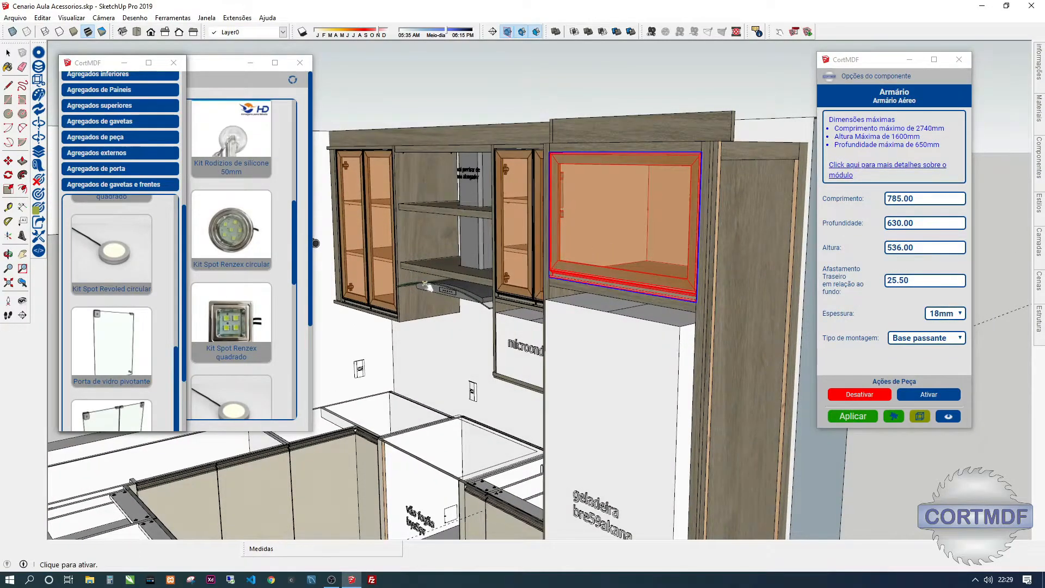
{"action": "left_click", "coordinate": [609, 204]}
{"action": "middle_click_drag", "start_coordinate": [611, 204], "coordinate": [402, 148]}
{"action": "scroll", "coordinate": [599, 129], "scroll_direction": "up", "scroll_amount": 4}
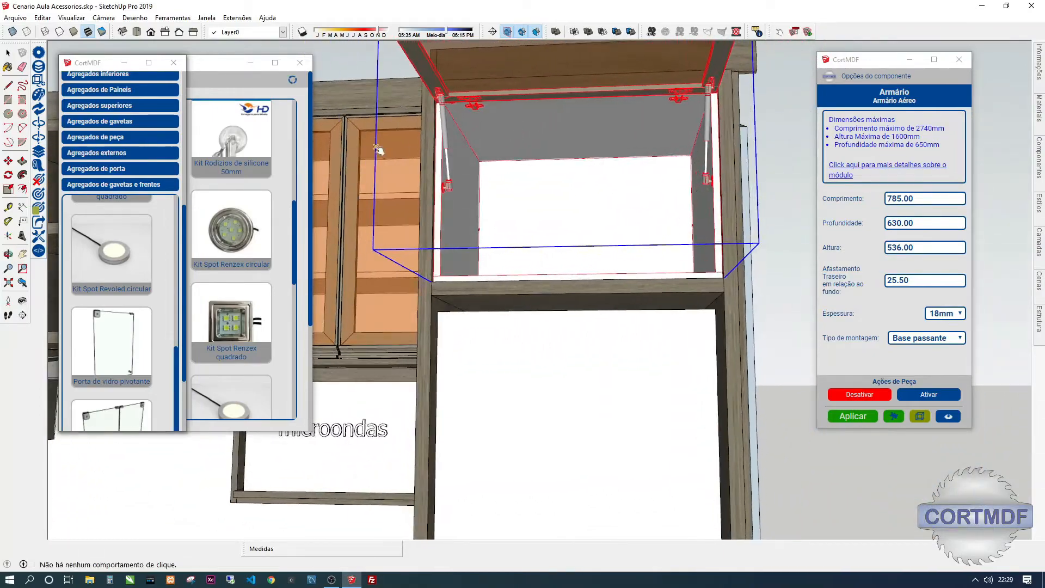
Insert the Kit Spot Revoled circular internal aggregate into the opened overhead cabinet's interior.
{"action": "scroll", "coordinate": [99, 161], "scroll_direction": "up", "scroll_amount": 5}
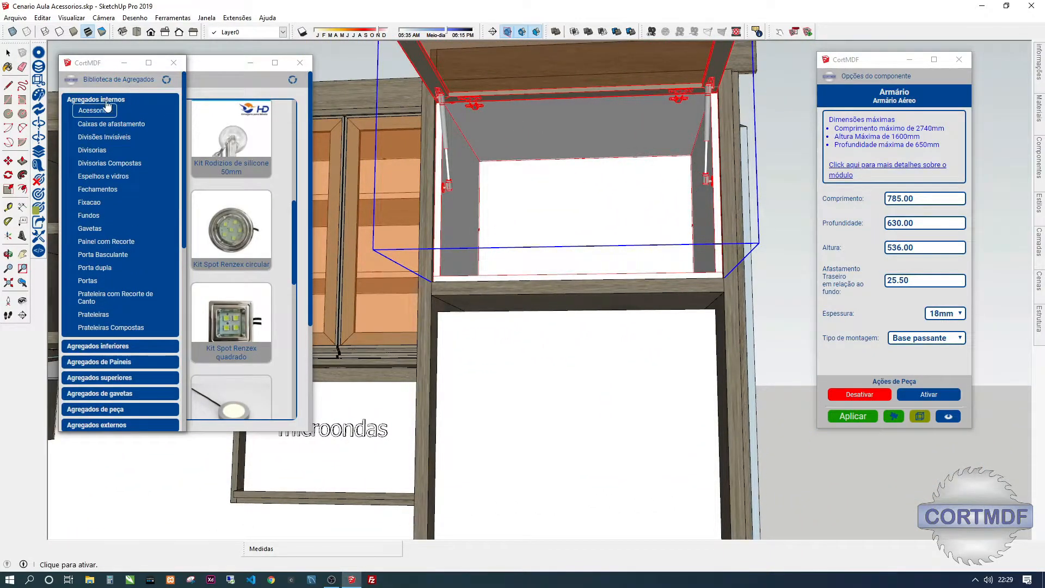
{"action": "scroll", "coordinate": [231, 313], "scroll_direction": "down", "scroll_amount": 2}
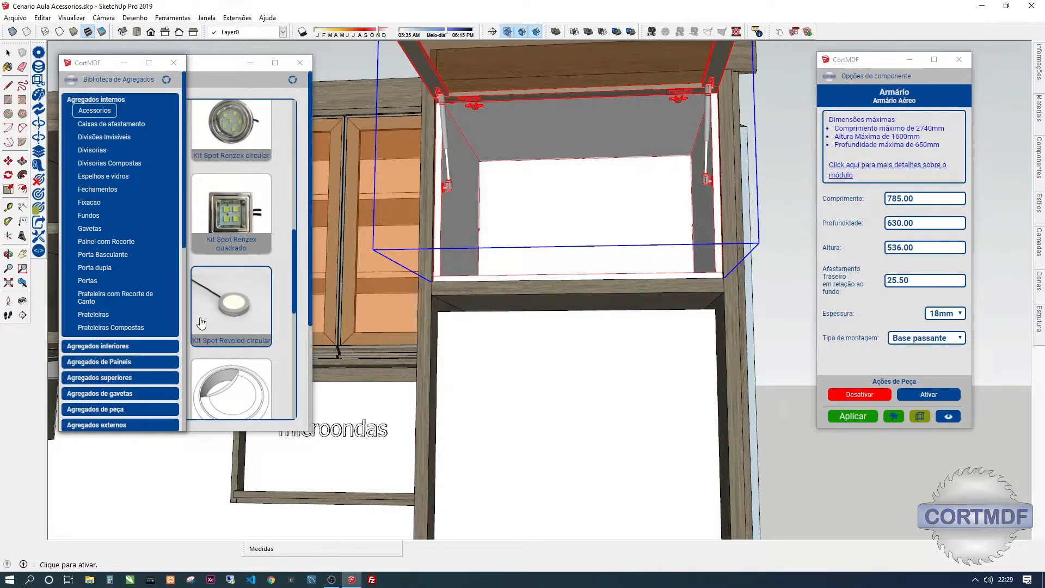
{"action": "scroll", "coordinate": [117, 266], "scroll_direction": "down", "scroll_amount": 5}
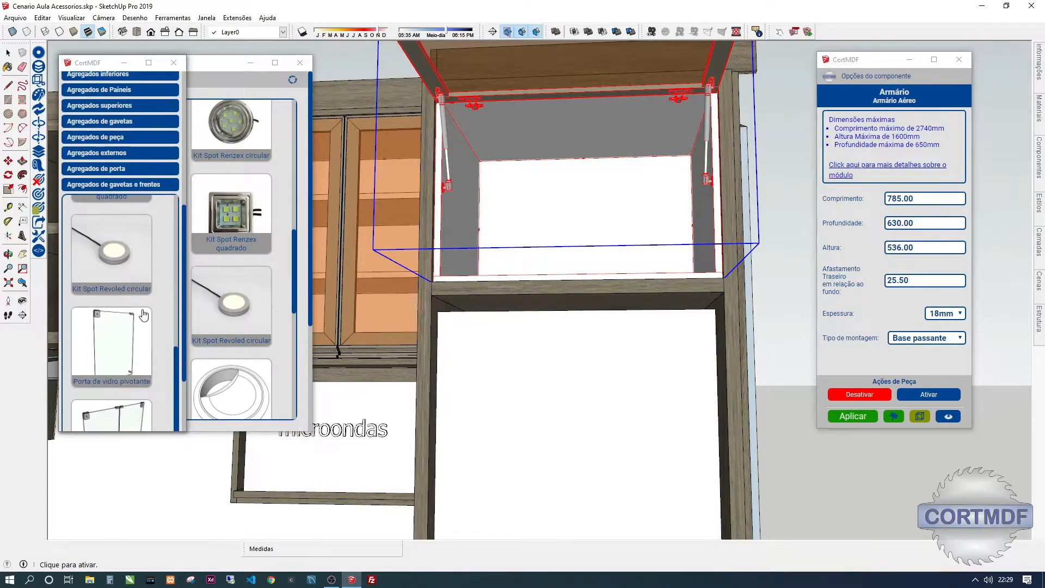
{"action": "left_click", "coordinate": [115, 256]}
{"action": "left_click", "coordinate": [500, 179]}
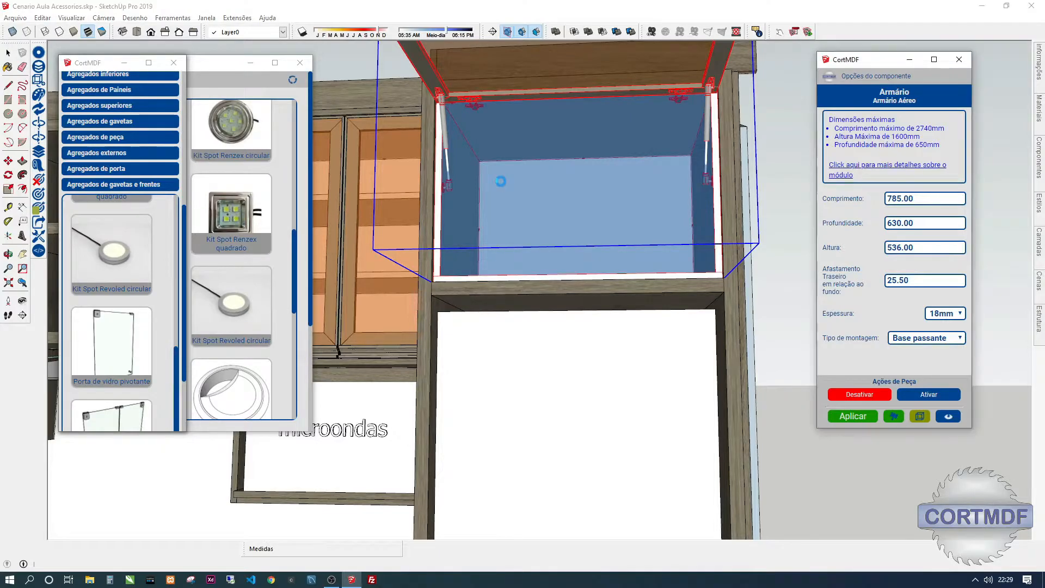
{"action": "scroll", "coordinate": [575, 136], "scroll_direction": "up", "scroll_amount": 4}
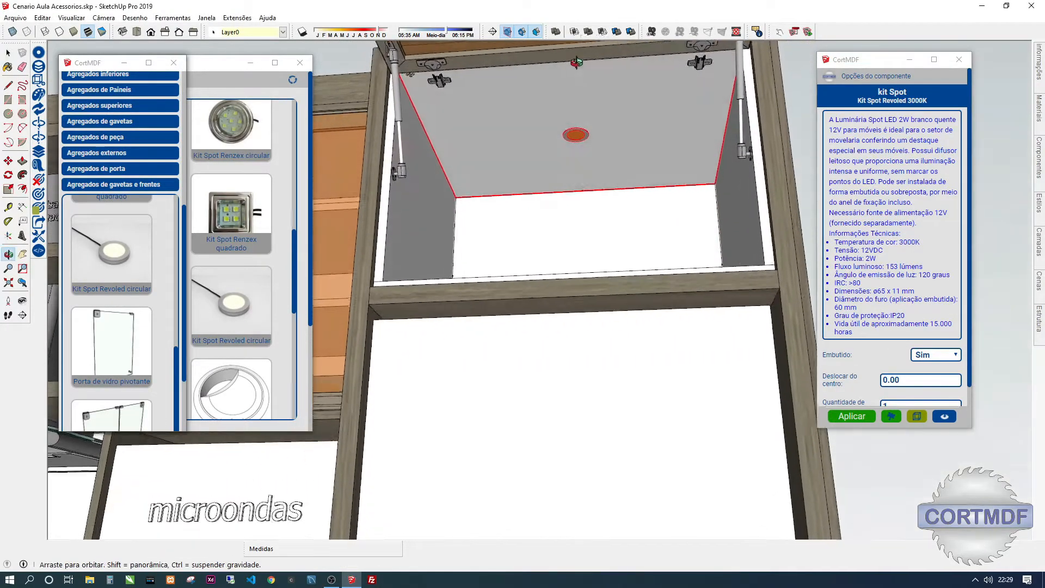
Set the overhead cabinet's Kit Spot Revoled to surface-mounted (Embutido: Sobrepor) with 2 spots and apply it.
{"action": "scroll", "coordinate": [898, 376], "scroll_direction": "down", "scroll_amount": 1}
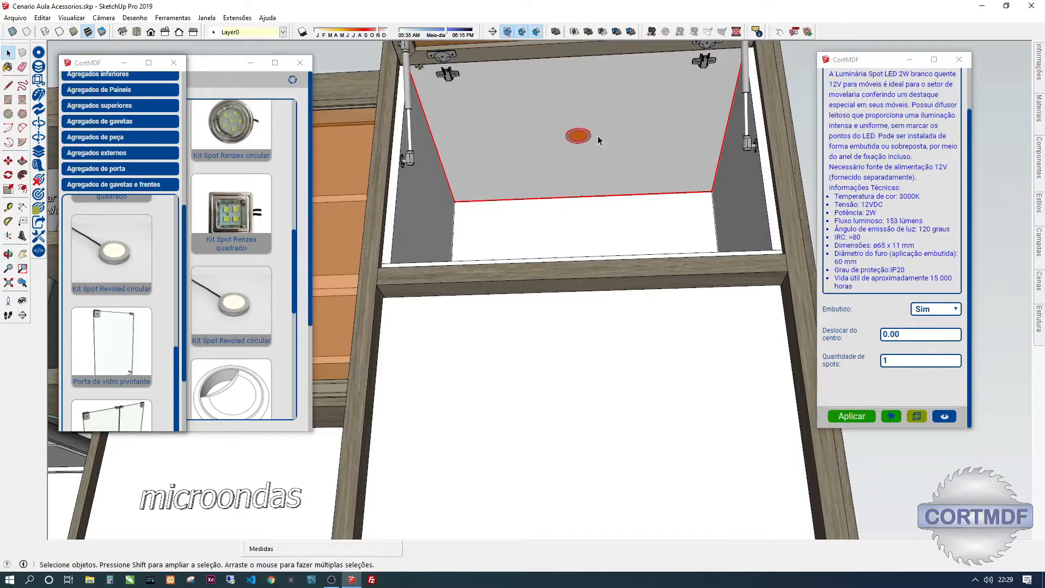
{"action": "scroll", "coordinate": [882, 234], "scroll_direction": "up", "scroll_amount": 1}
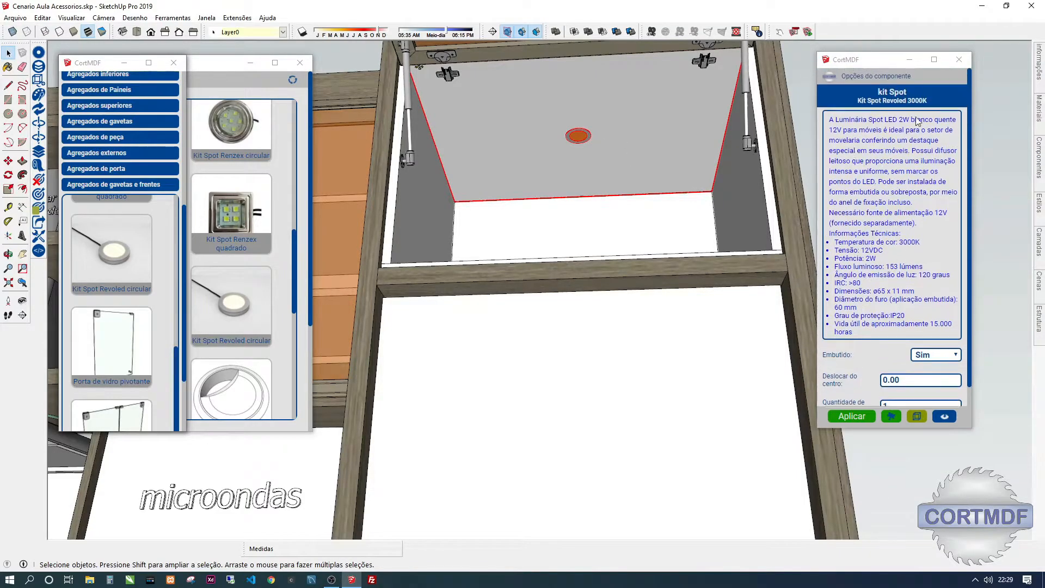
{"action": "scroll", "coordinate": [870, 288], "scroll_direction": "down", "scroll_amount": 1}
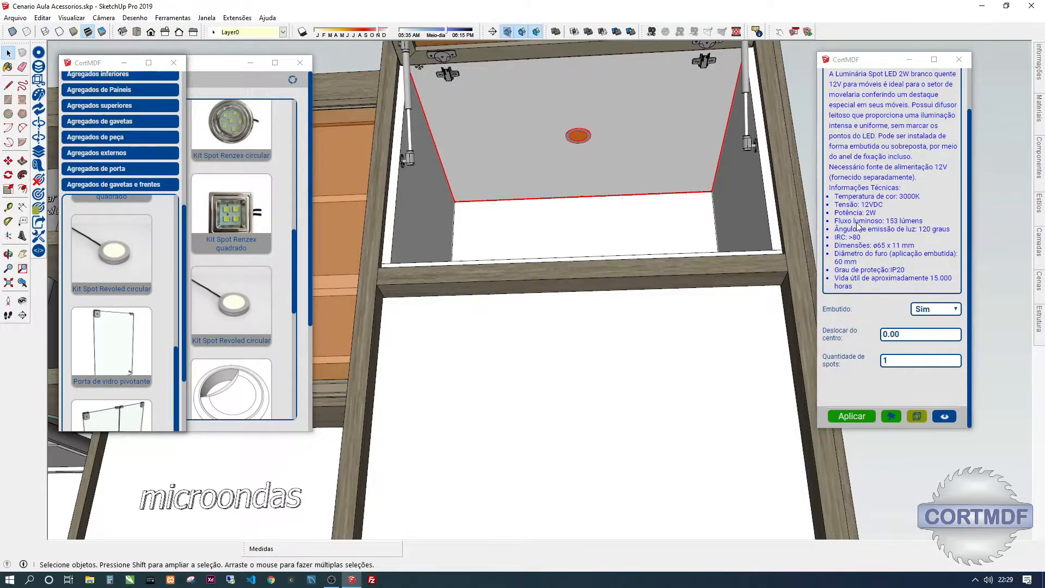
{"action": "left_click", "coordinate": [926, 311]}
{"action": "left_click", "coordinate": [930, 333]}
{"action": "double_click", "coordinate": [901, 358]}
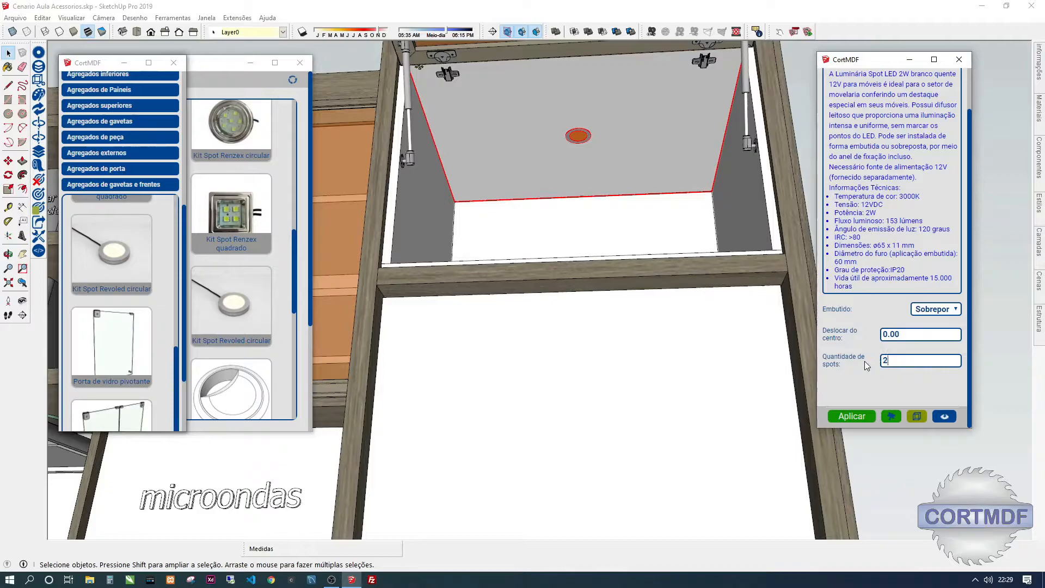
{"action": "key", "text": "Return"}
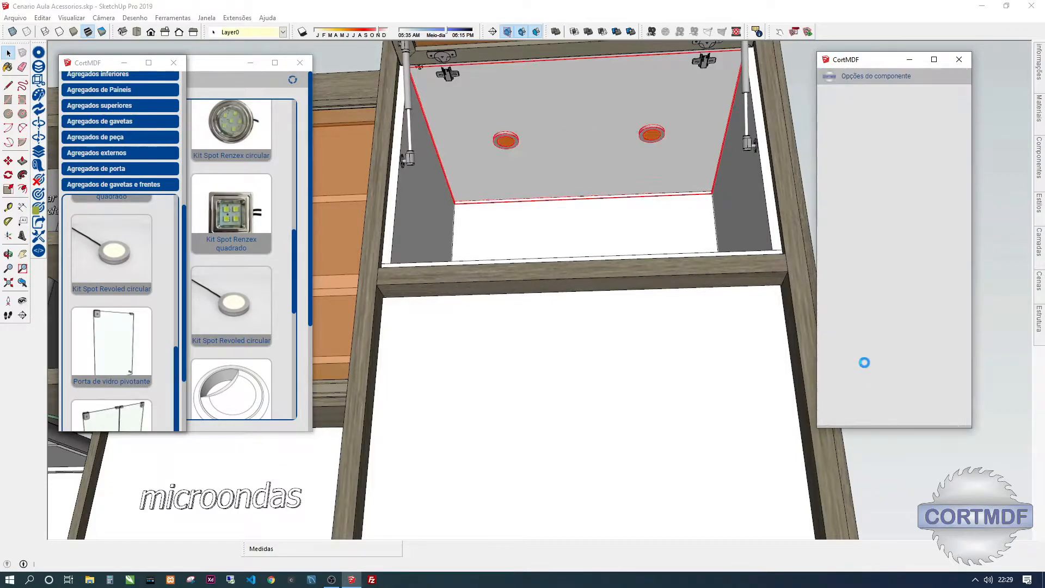
Examine the surface-mounted spots inside the overhead cabinet up close, with and without X-ray view.
{"action": "scroll", "coordinate": [500, 139], "scroll_direction": "up", "scroll_amount": 3}
{"action": "scroll", "coordinate": [501, 138], "scroll_direction": "up", "scroll_amount": 5}
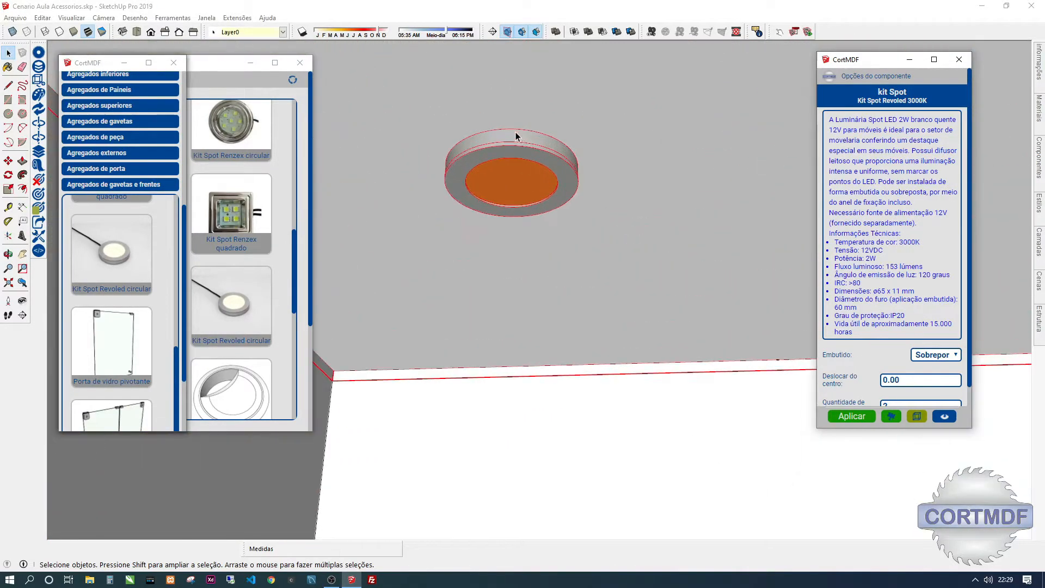
{"action": "scroll", "coordinate": [537, 168], "scroll_direction": "down", "scroll_amount": 4}
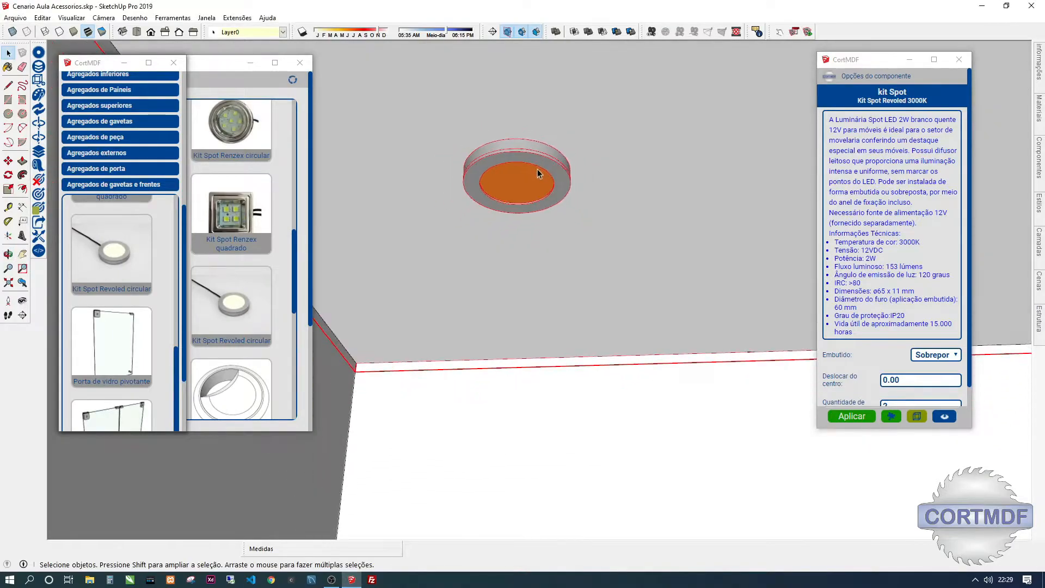
{"action": "key", "text": "x"}
{"action": "scroll", "coordinate": [553, 174], "scroll_direction": "up", "scroll_amount": 3}
{"action": "middle_click_drag", "start_coordinate": [554, 173], "coordinate": [466, 175]}
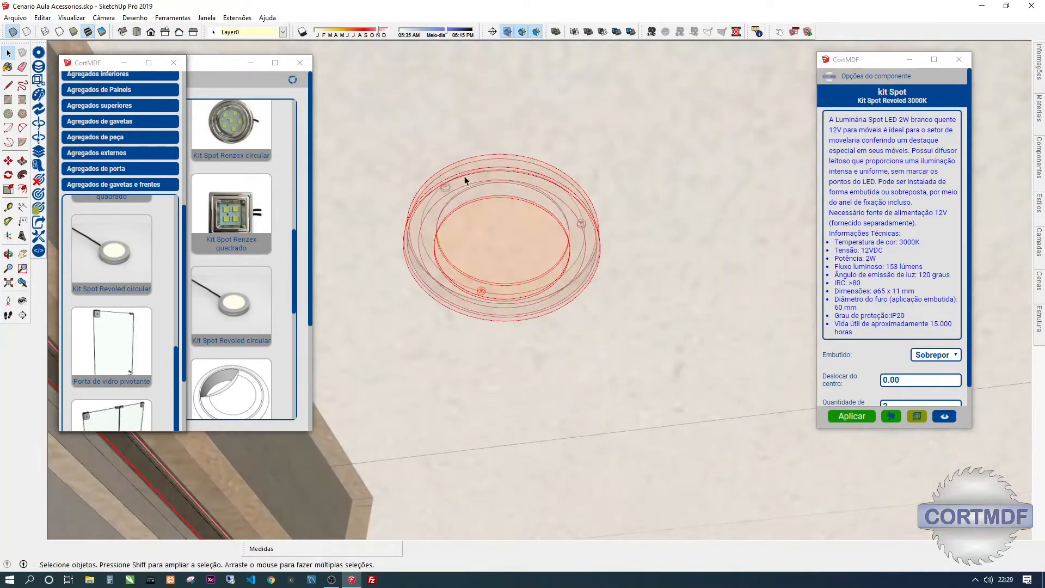
{"action": "scroll", "coordinate": [513, 297], "scroll_direction": "down", "scroll_amount": 6}
{"action": "key", "text": "x"}
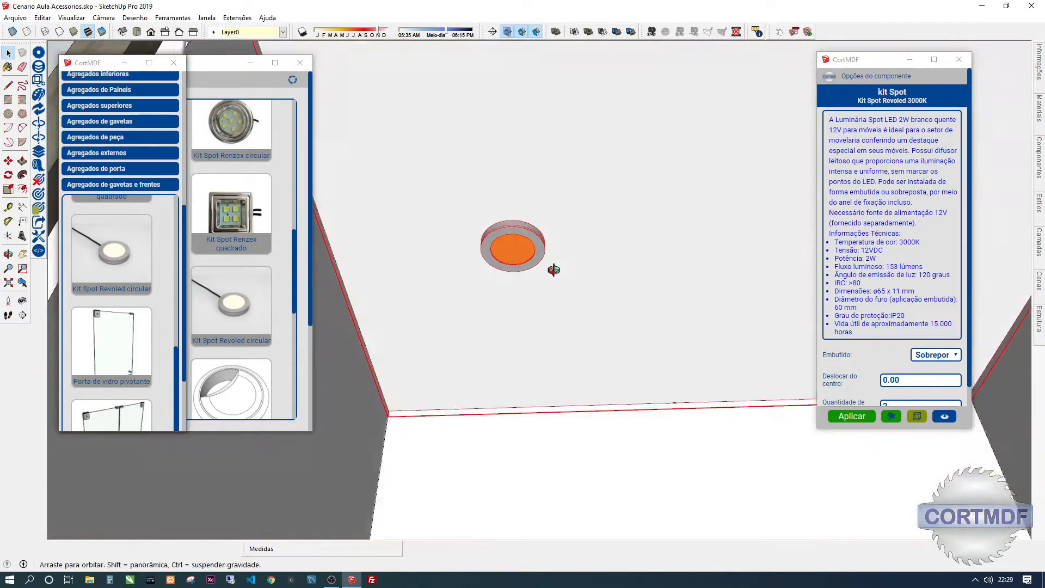
{"action": "middle_click_drag", "start_coordinate": [609, 297], "coordinate": [420, 289], "text": "shift"}
{"action": "middle_click_drag", "start_coordinate": [548, 288], "coordinate": [586, 261], "text": "shift"}
Set the spot kit's Embutido option to Sim, apply it and inspect the two recessed spots with X-ray view.
{"action": "scroll", "coordinate": [917, 325], "scroll_direction": "down", "scroll_amount": 2}
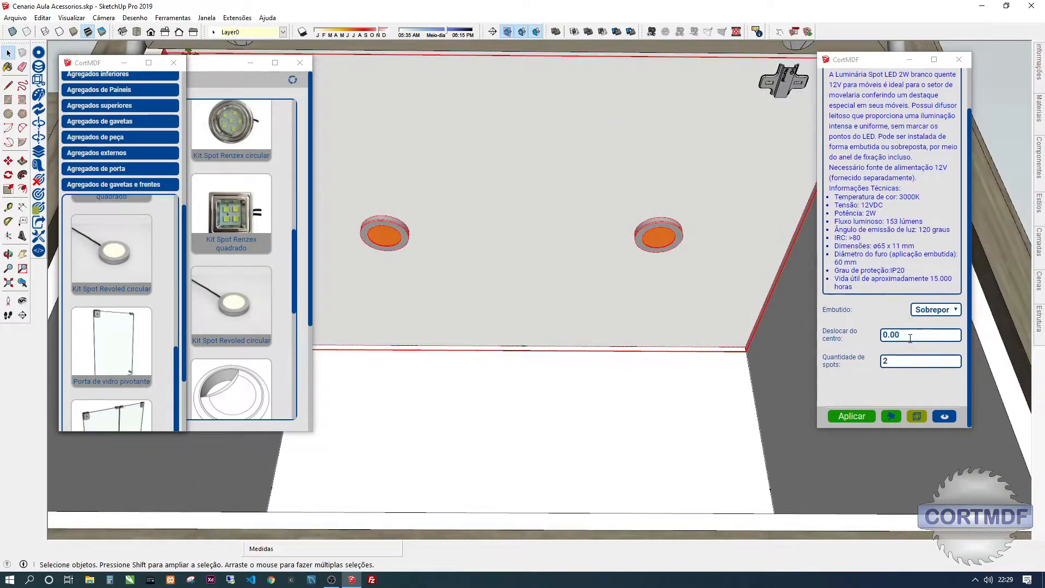
{"action": "left_click", "coordinate": [922, 308]}
{"action": "left_click", "coordinate": [928, 320]}
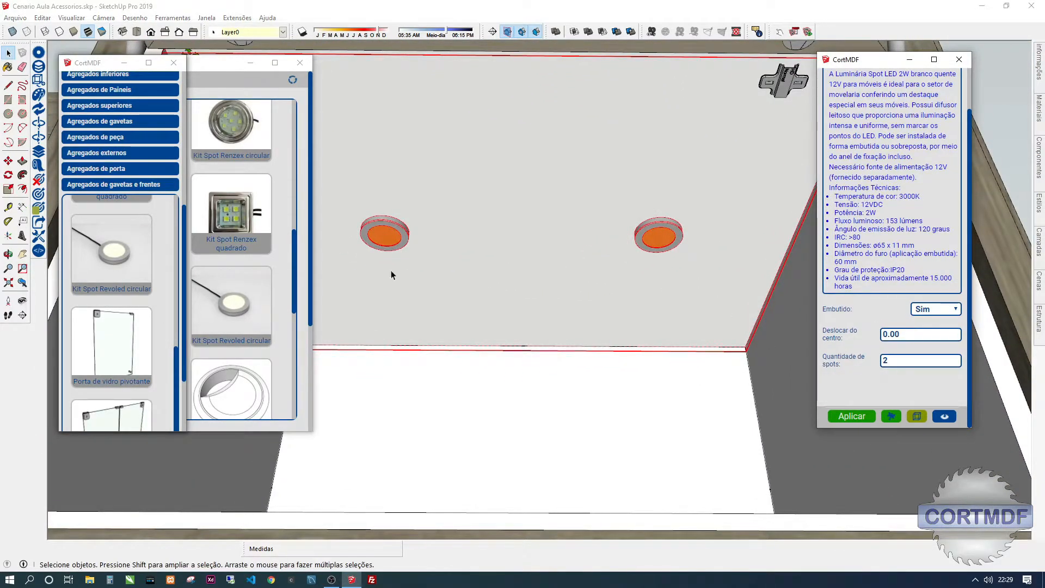
{"action": "scroll", "coordinate": [379, 229], "scroll_direction": "up", "scroll_amount": 3}
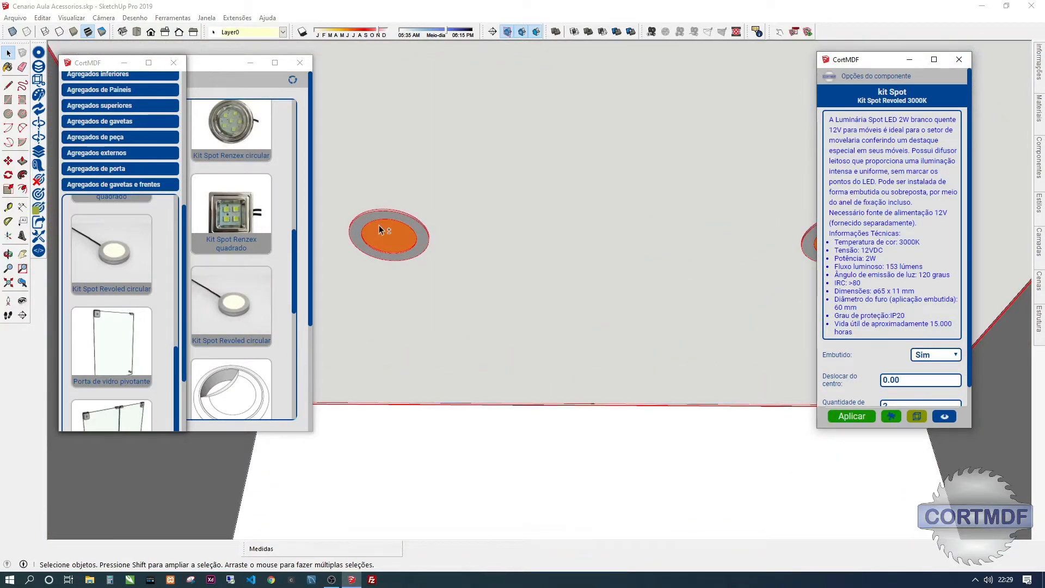
{"action": "scroll", "coordinate": [410, 224], "scroll_direction": "down", "scroll_amount": 3}
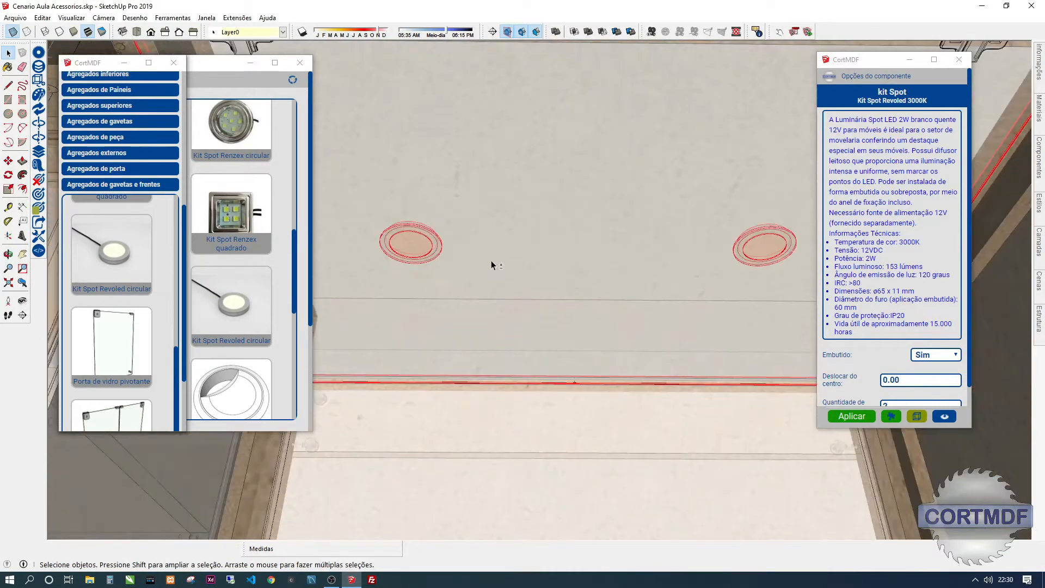
{"action": "scroll", "coordinate": [581, 229], "scroll_direction": "down", "scroll_amount": 5}
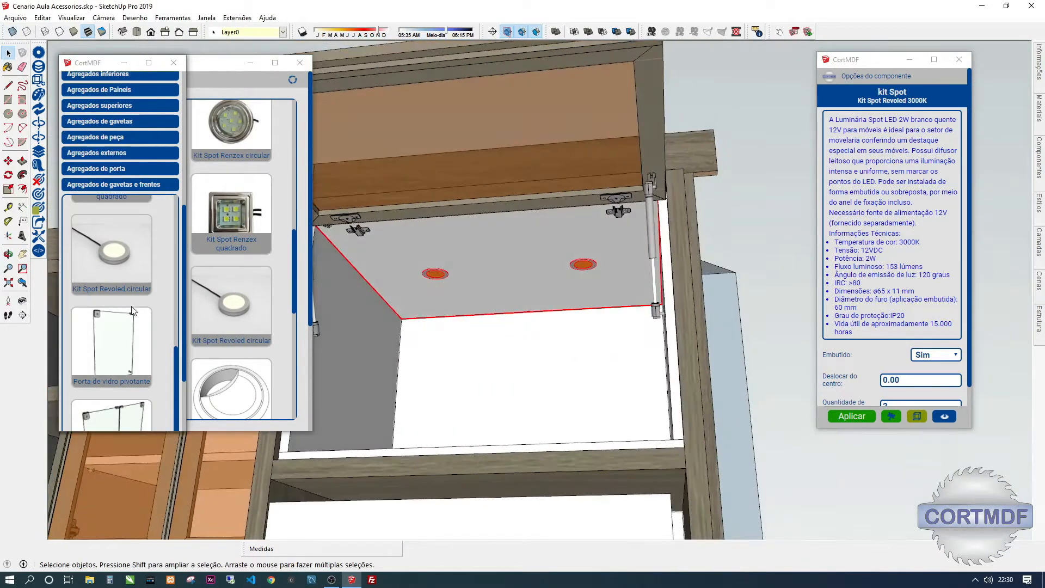
Insert the Passa Fio 59mm accessory from the component library onto the kitchen peninsula's wooden worktop near its free end.
{"action": "scroll", "coordinate": [121, 264], "scroll_direction": "up", "scroll_amount": 10}
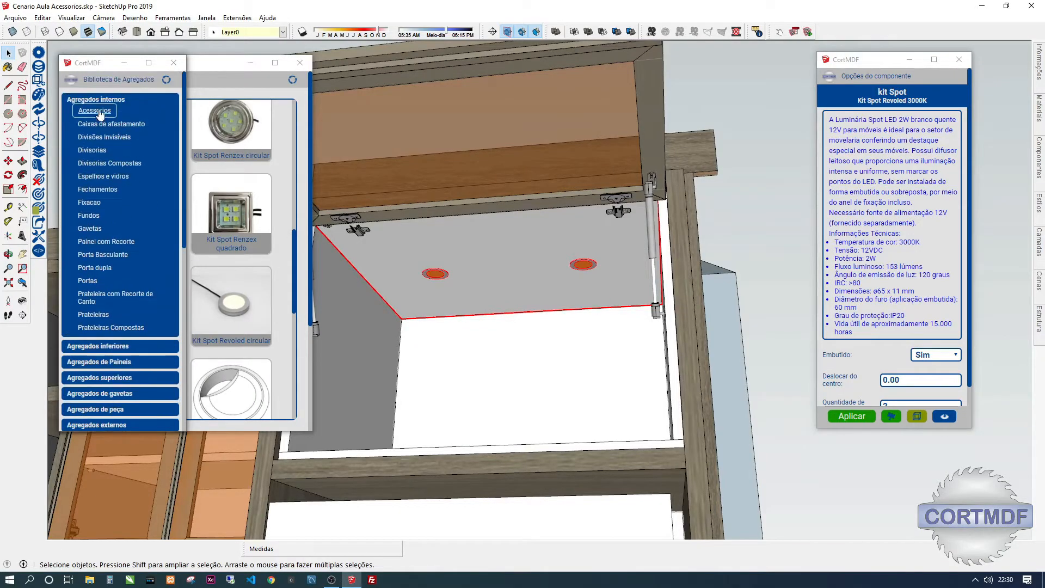
{"action": "left_click", "coordinate": [40, 78]}
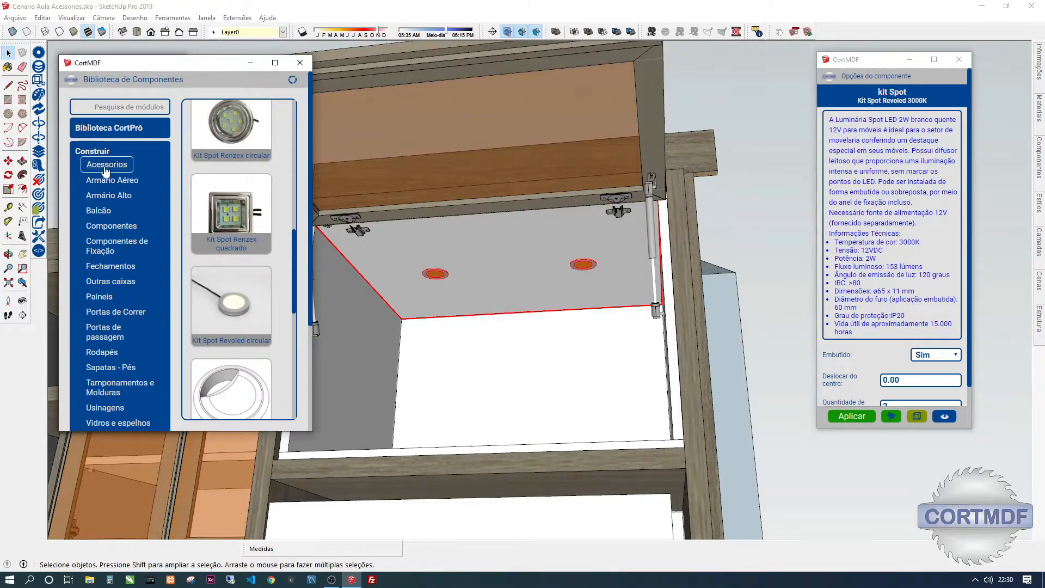
{"action": "scroll", "coordinate": [197, 207], "scroll_direction": "down", "scroll_amount": 3}
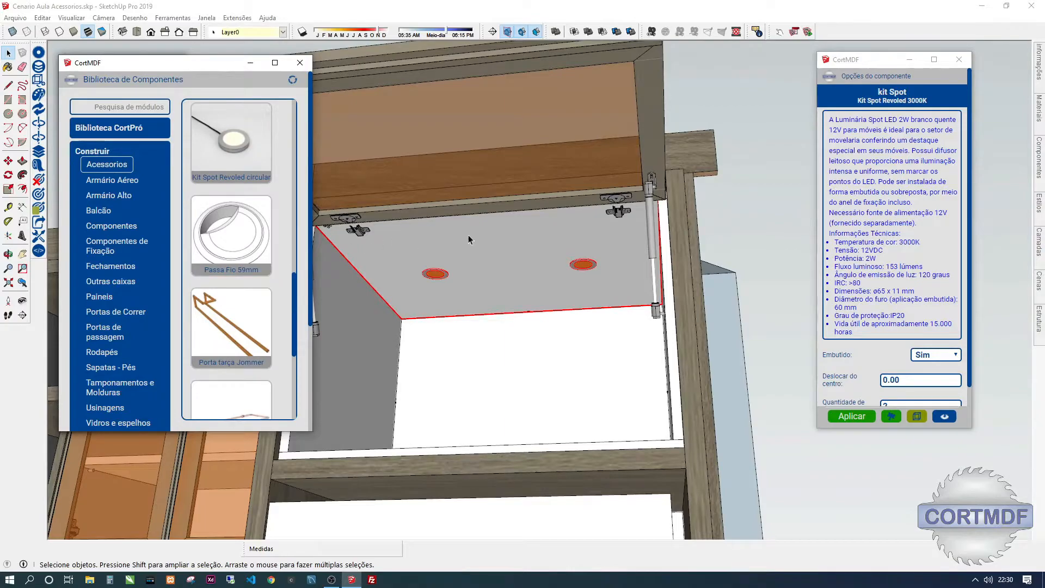
{"action": "scroll", "coordinate": [473, 264], "scroll_direction": "down", "scroll_amount": 3}
{"action": "middle_click_drag", "start_coordinate": [426, 248], "coordinate": [532, 424]}
{"action": "scroll", "coordinate": [521, 423], "scroll_direction": "down", "scroll_amount": 5}
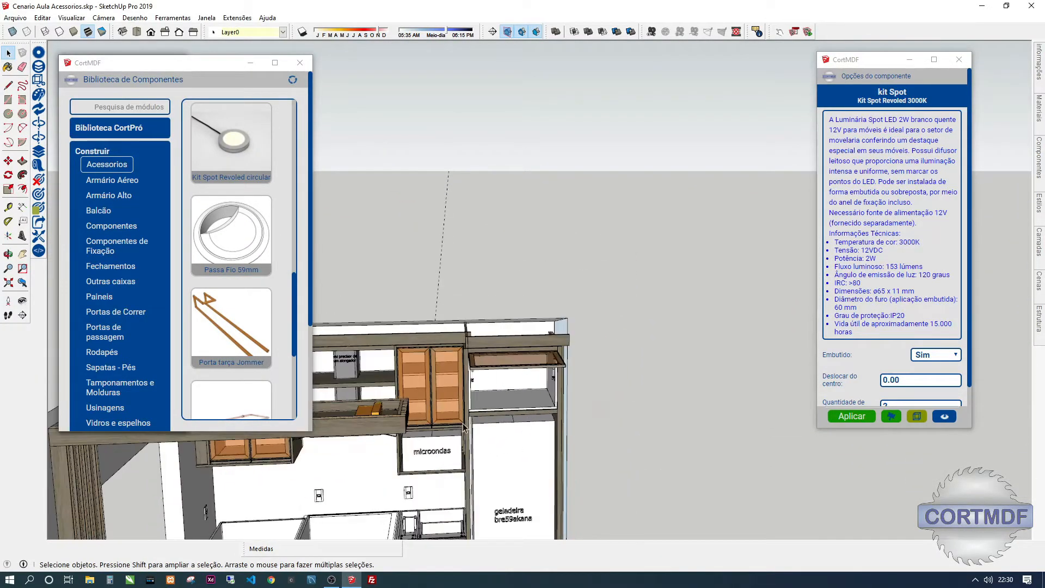
{"action": "middle_click_drag", "start_coordinate": [442, 434], "coordinate": [508, 357]}
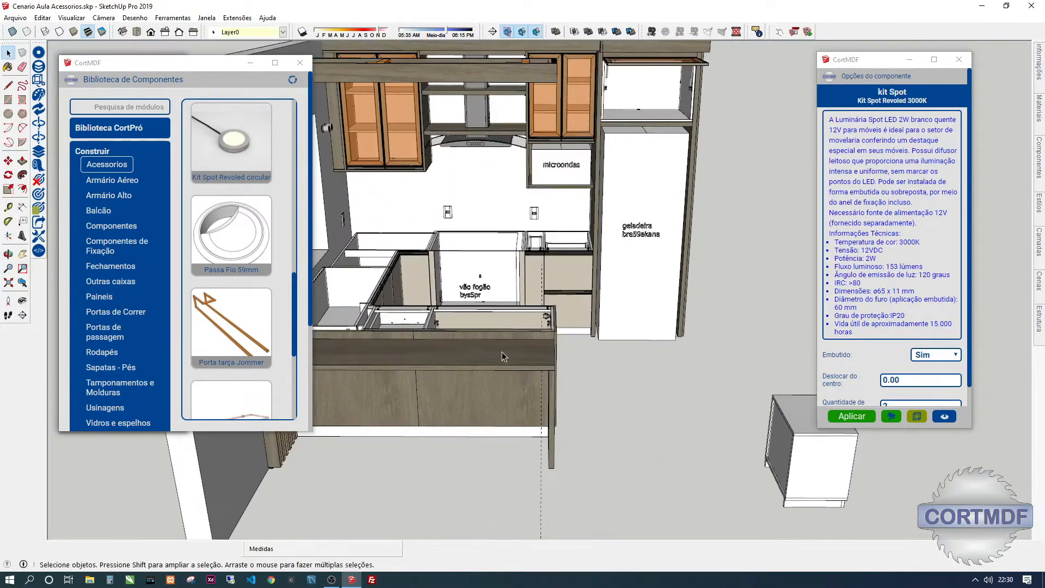
{"action": "left_click", "coordinate": [254, 256]}
{"action": "scroll", "coordinate": [522, 341], "scroll_direction": "up", "scroll_amount": 3}
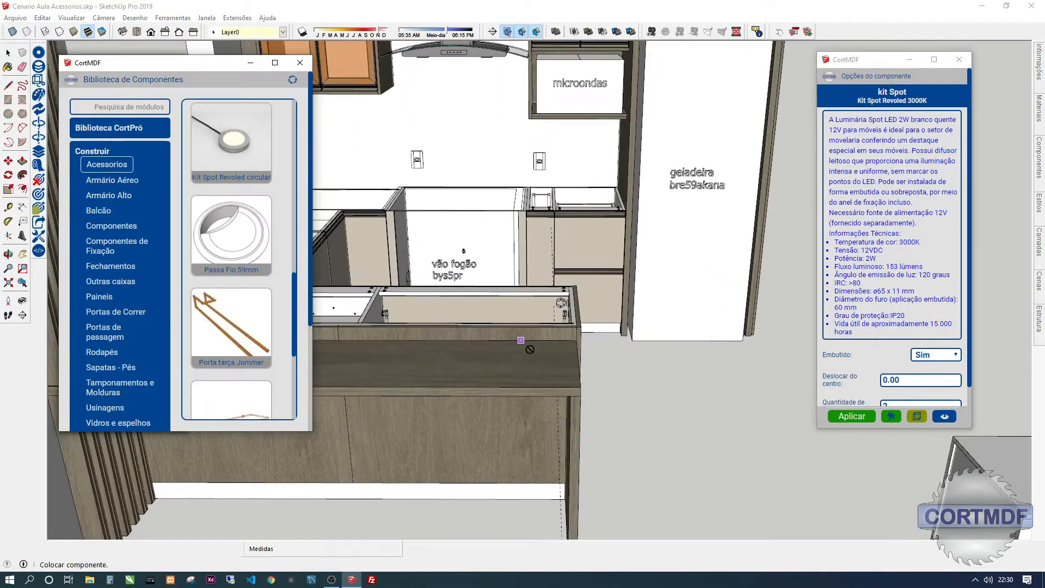
{"action": "scroll", "coordinate": [551, 373], "scroll_direction": "up", "scroll_amount": 3}
{"action": "left_click", "coordinate": [556, 391]}
Examine the placed Passa Fio cable grommet from above and in relation to the whole peninsula.
{"action": "scroll", "coordinate": [571, 400], "scroll_direction": "up", "scroll_amount": 1}
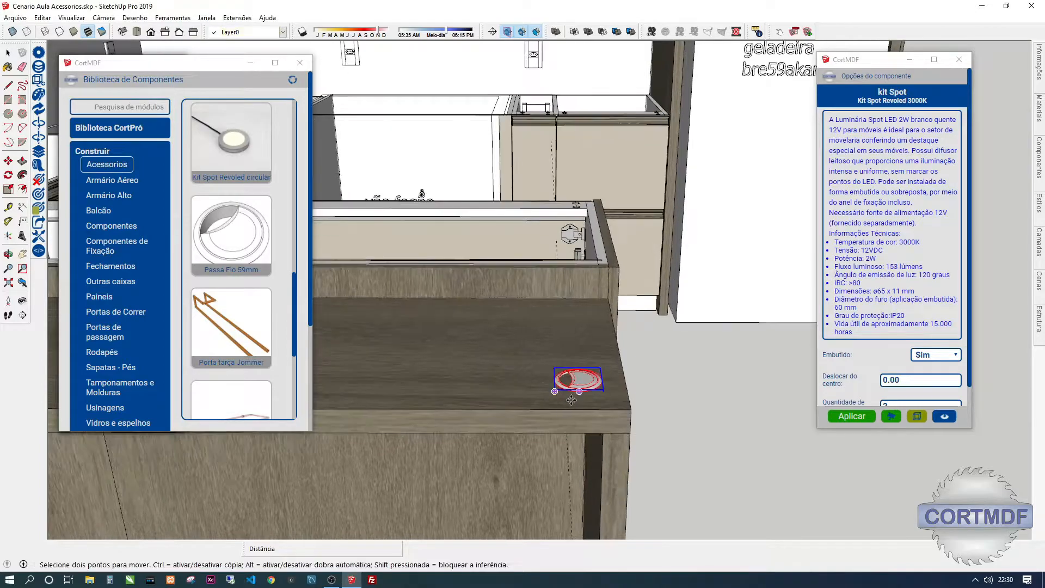
{"action": "scroll", "coordinate": [576, 381], "scroll_direction": "up", "scroll_amount": 3}
{"action": "middle_click_drag", "start_coordinate": [532, 399], "coordinate": [517, 466]}
{"action": "scroll", "coordinate": [517, 354], "scroll_direction": "down", "scroll_amount": 4}
{"action": "middle_click_drag", "start_coordinate": [517, 321], "coordinate": [536, 375]}
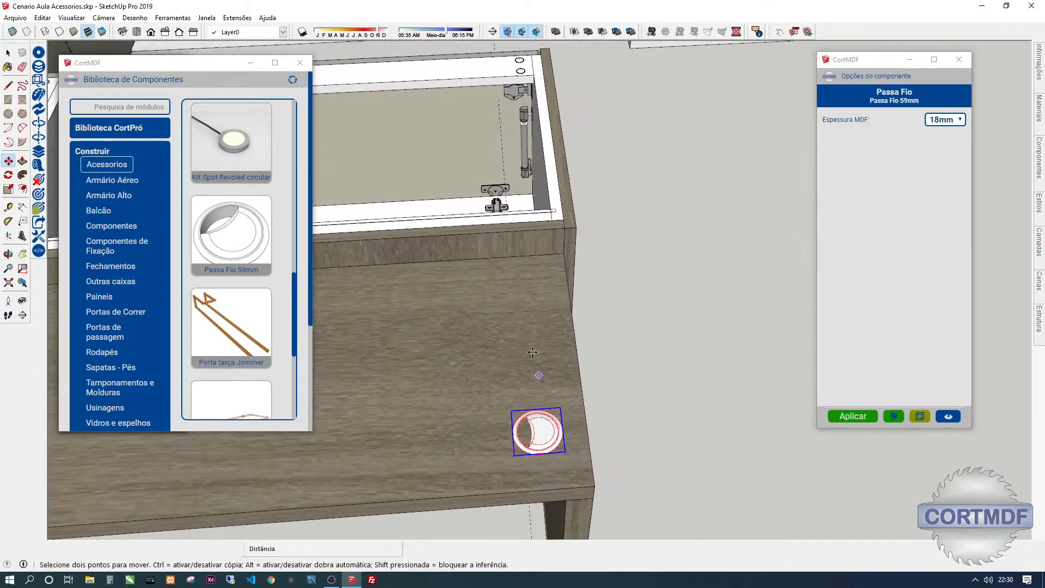
{"action": "scroll", "coordinate": [517, 318], "scroll_direction": "down", "scroll_amount": 4}
{"action": "middle_click_drag", "start_coordinate": [496, 217], "coordinate": [723, 344], "text": "shift"}
{"action": "scroll", "coordinate": [561, 316], "scroll_direction": "down", "scroll_amount": 4}
{"action": "middle_click_drag", "start_coordinate": [564, 321], "coordinate": [535, 261]}
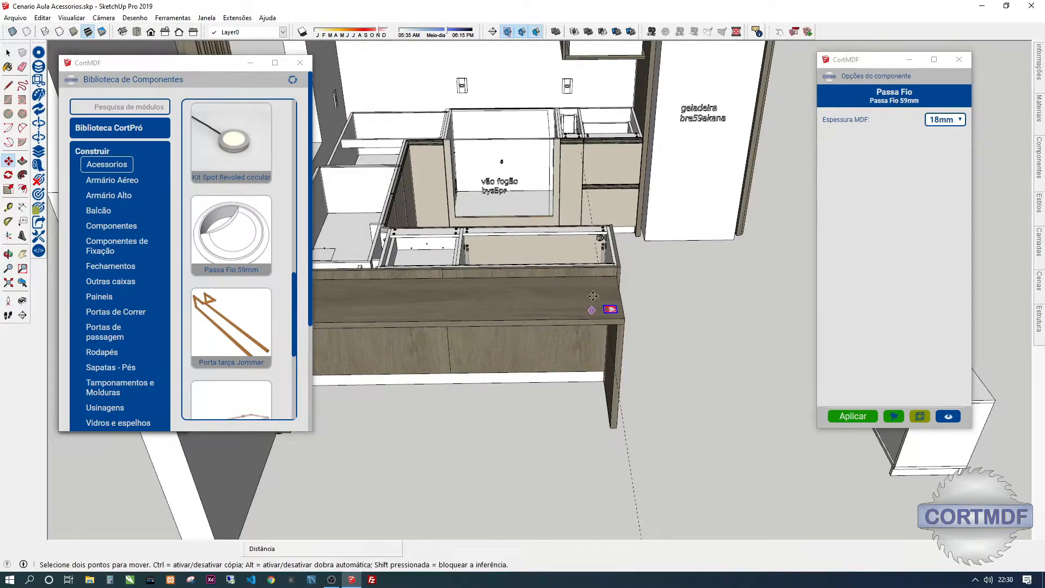
Move the Passa Fio cable grommet along the worktop, away from the peninsula's free end.
{"action": "scroll", "coordinate": [590, 304], "scroll_direction": "up", "scroll_amount": 3}
{"action": "scroll", "coordinate": [606, 299], "scroll_direction": "up", "scroll_amount": 2}
{"action": "left_click", "coordinate": [619, 298]}
{"action": "left_click", "coordinate": [584, 297]}
{"action": "scroll", "coordinate": [579, 327], "scroll_direction": "up", "scroll_amount": 5}
{"action": "mouse_move", "coordinate": [613, 314]}
{"action": "middle_mouse_down"}
{"action": "mouse_move", "coordinate": [604, 338]}
{"action": "mouse_move", "coordinate": [622, 421]}
{"action": "mouse_move", "coordinate": [598, 322]}
{"action": "middle_mouse_up"}
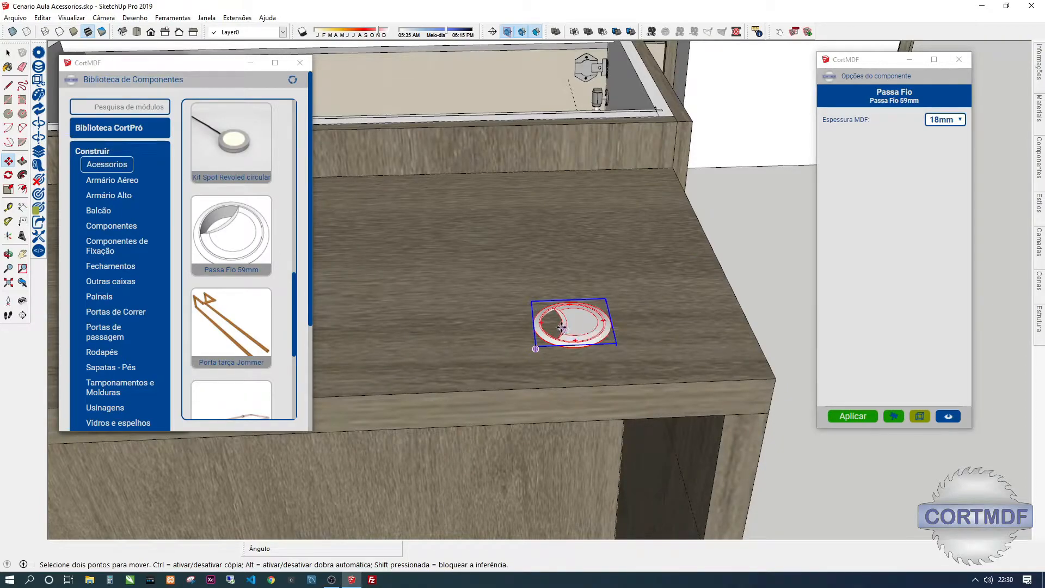
Measure the thickness of the worktop's front edge and examine how the cable grommet sits in it.
{"action": "key", "text": "t"}
{"action": "left_click", "coordinate": [660, 414]}
{"action": "left_click", "coordinate": [669, 372]}
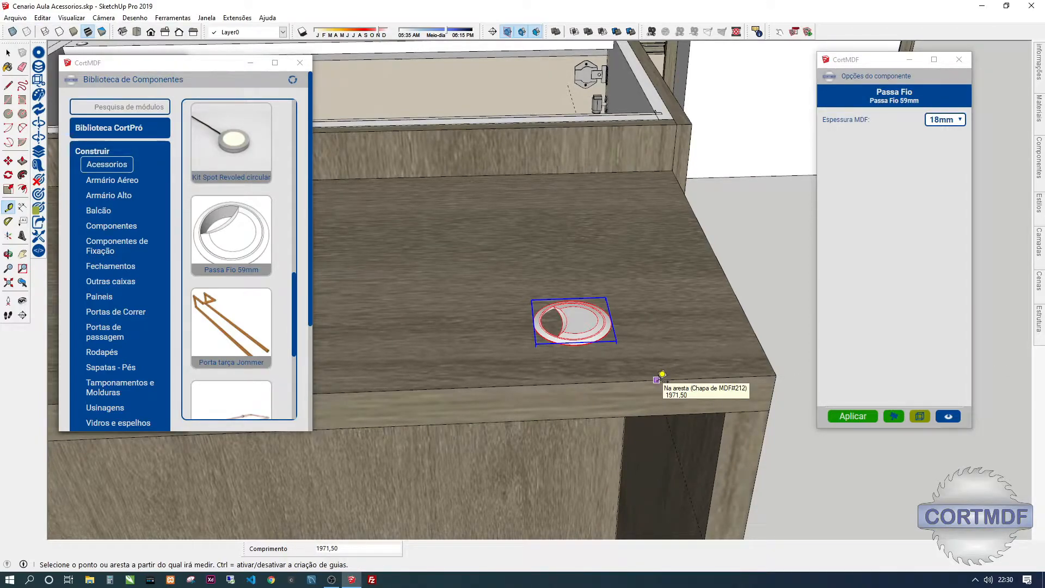
{"action": "scroll", "coordinate": [560, 331], "scroll_direction": "up", "scroll_amount": 3}
{"action": "middle_click_drag", "start_coordinate": [560, 332], "coordinate": [564, 278]}
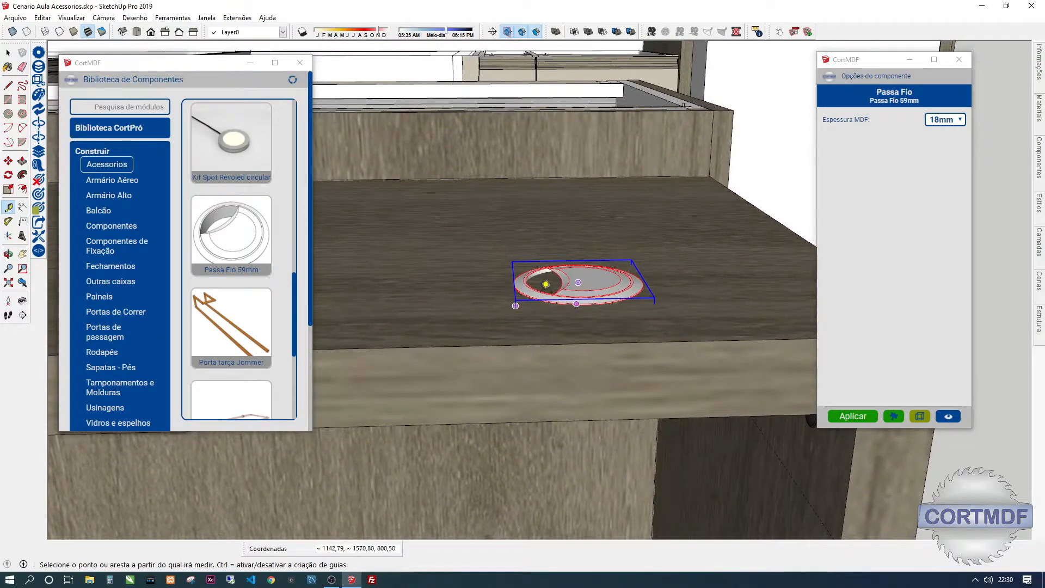
{"action": "scroll", "coordinate": [569, 296], "scroll_direction": "down", "scroll_amount": 2}
{"action": "middle_click_drag", "start_coordinate": [591, 236], "coordinate": [640, 275]}
{"action": "middle_click_drag", "start_coordinate": [734, 240], "coordinate": [560, 336]}
{"action": "left_click", "coordinate": [555, 283]}
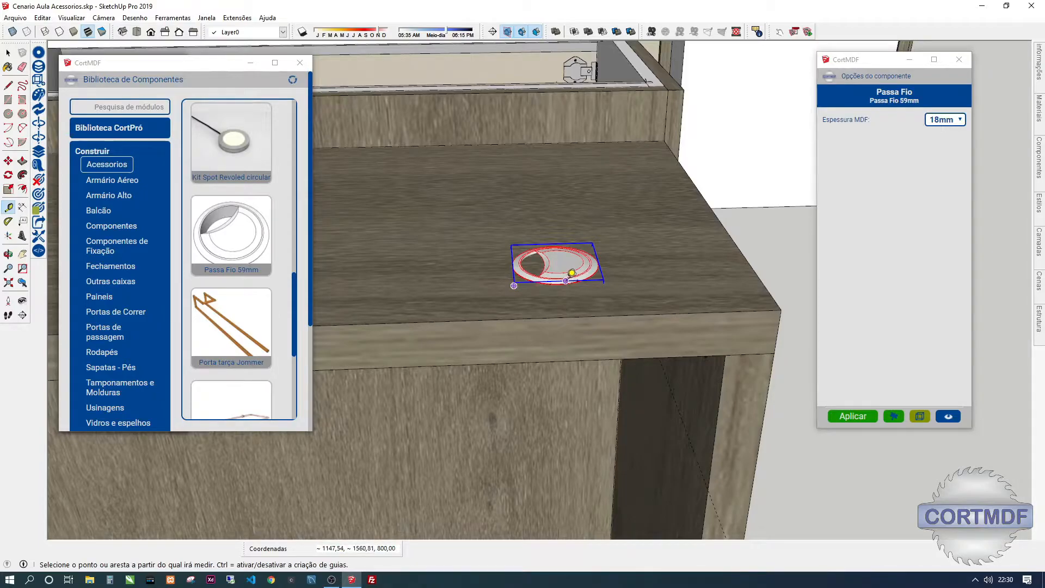
{"action": "middle_click_drag", "start_coordinate": [552, 278], "coordinate": [574, 294]}
{"action": "key", "text": "space"}
{"action": "scroll", "coordinate": [564, 275], "scroll_direction": "up", "scroll_amount": 2}
{"action": "scroll", "coordinate": [567, 279], "scroll_direction": "down", "scroll_amount": 4}
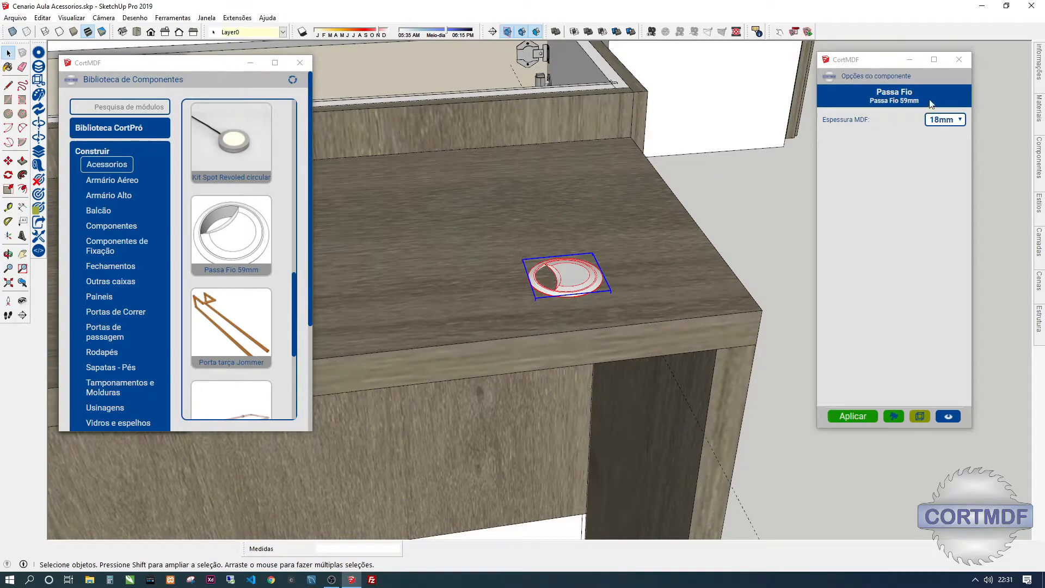
Choose 18mm as the Passa Fio's MDF thickness (Espessura MDF) and apply it.
{"action": "left_click", "coordinate": [933, 119]}
{"action": "left_click", "coordinate": [942, 132]}
{"action": "left_click", "coordinate": [941, 120]}
{"action": "key", "text": "t"}
{"action": "left_click", "coordinate": [677, 353]}
{"action": "key", "text": "Escape"}
{"action": "left_click", "coordinate": [855, 415]}
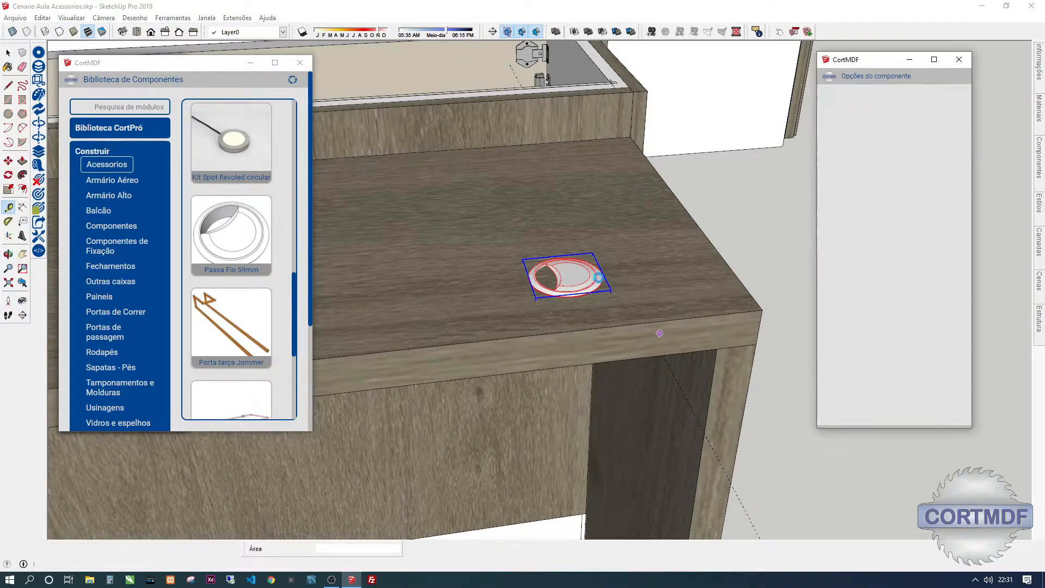
Place two guide lines across the cable grommet with the Tape Measure, the second offset about 14 mm from the first.
{"action": "scroll", "coordinate": [571, 327], "scroll_direction": "up", "scroll_amount": 1}
{"action": "left_click", "coordinate": [640, 103]}
{"action": "scroll", "coordinate": [571, 280], "scroll_direction": "up", "scroll_amount": 3}
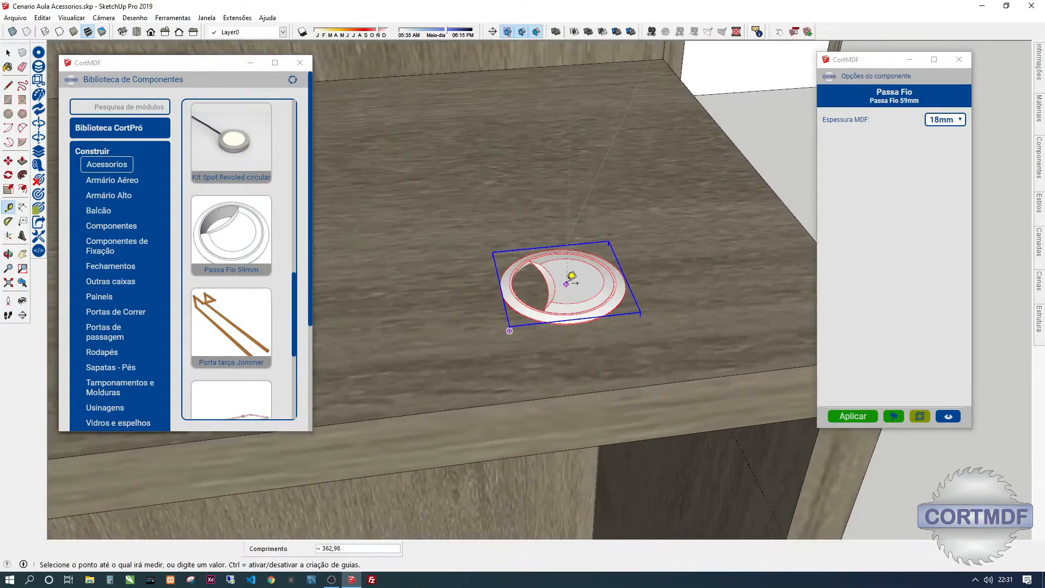
{"action": "left_click", "coordinate": [508, 352]}
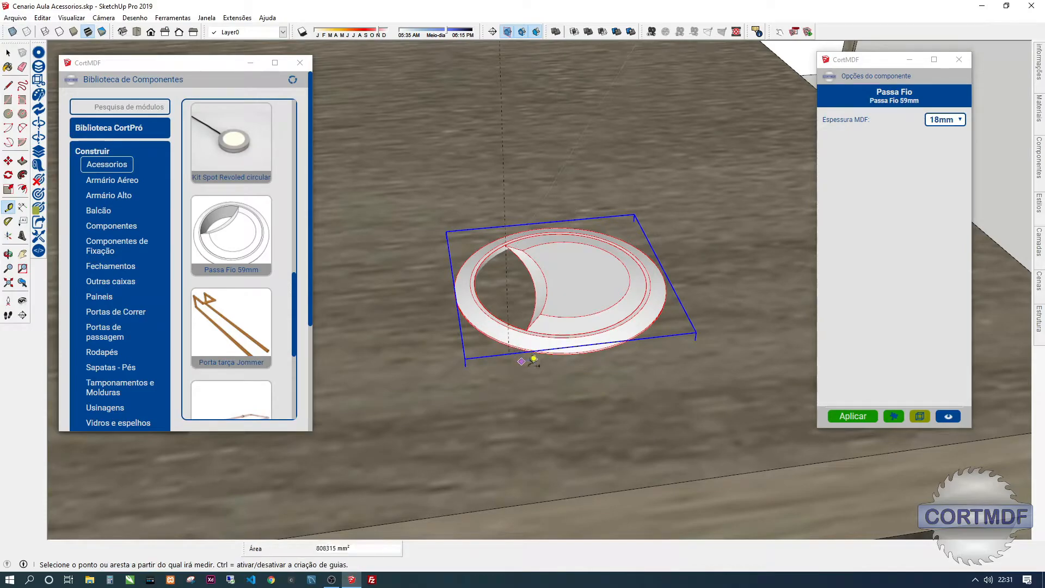
{"action": "middle_click_drag", "start_coordinate": [538, 369], "coordinate": [517, 366]}
{"action": "left_click", "coordinate": [503, 267]}
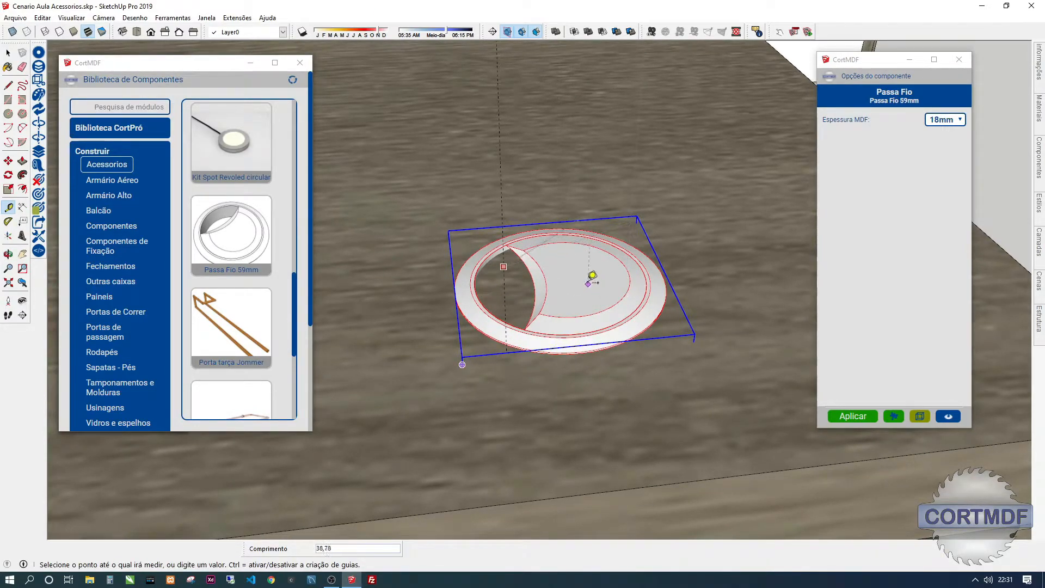
{"action": "scroll", "coordinate": [501, 290], "scroll_direction": "up", "scroll_amount": 4}
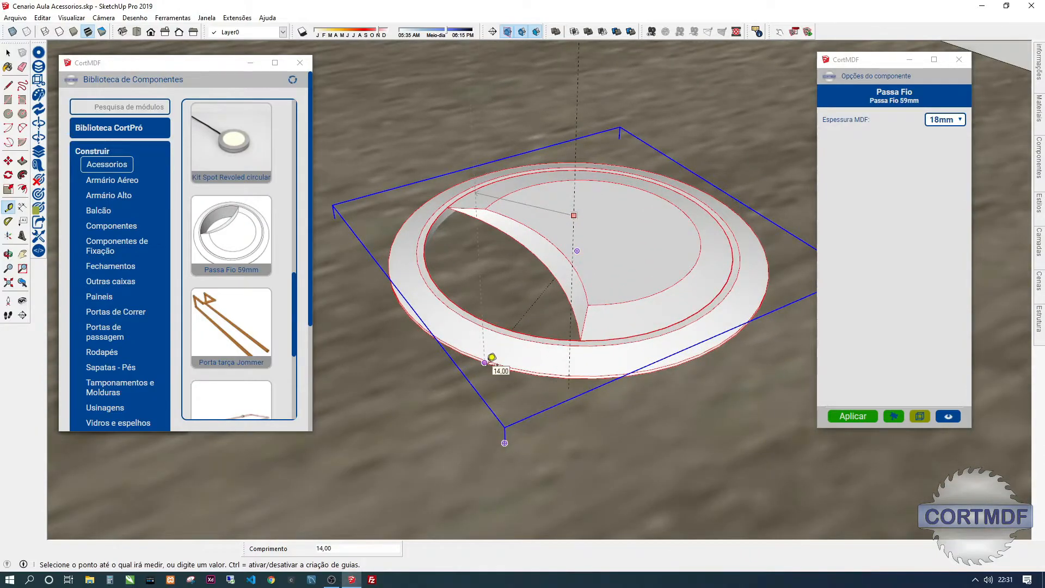
Activate the Eraser and examine the underside of the worktop beneath the cable grommet.
{"action": "key", "text": "e"}
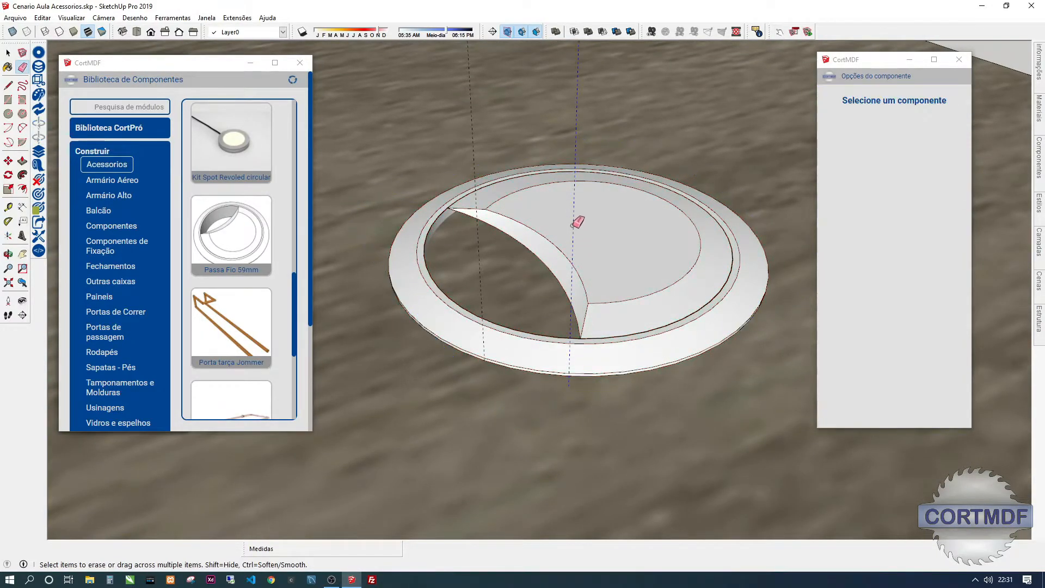
{"action": "scroll", "coordinate": [592, 296], "scroll_direction": "down", "scroll_amount": 6}
{"action": "middle_click_drag", "start_coordinate": [597, 353], "coordinate": [567, 161]}
{"action": "middle_click_drag", "start_coordinate": [577, 381], "coordinate": [561, 212]}
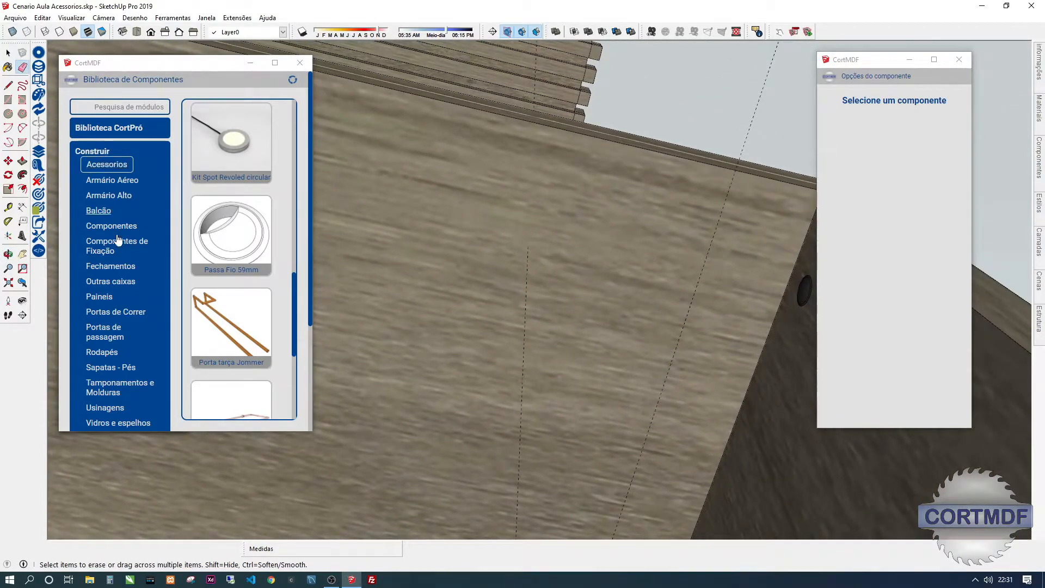
Insert the Recorte Círculo from the Usinagens category on the underside of the worktop, near the cable grommet.
{"action": "scroll", "coordinate": [118, 231], "scroll_direction": "down", "scroll_amount": 3}
{"action": "left_click", "coordinate": [106, 261]}
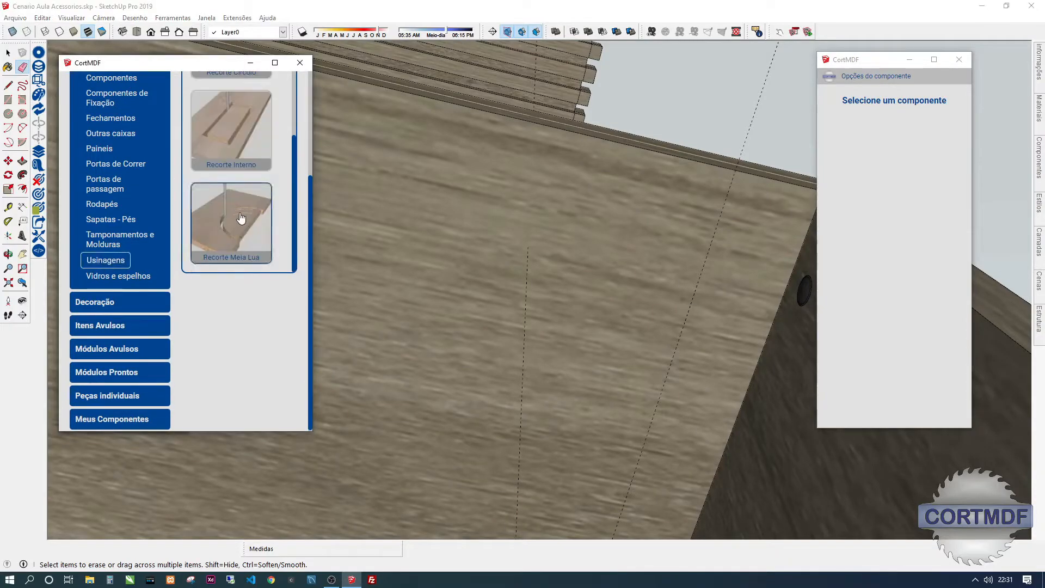
{"action": "scroll", "coordinate": [239, 228], "scroll_direction": "up", "scroll_amount": 3}
{"action": "scroll", "coordinate": [237, 237], "scroll_direction": "down", "scroll_amount": 1}
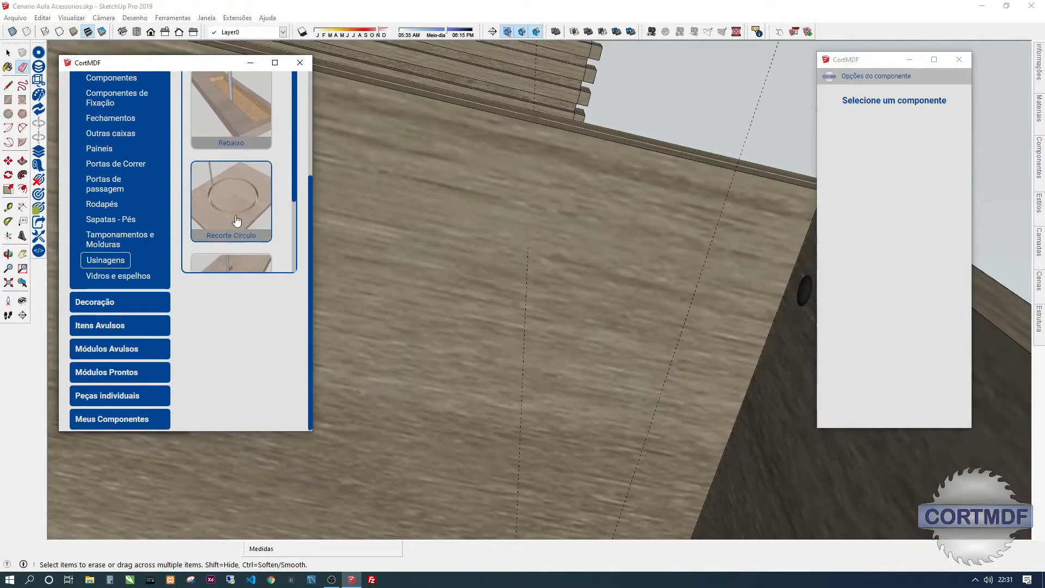
{"action": "left_click", "coordinate": [239, 218]}
{"action": "scroll", "coordinate": [522, 250], "scroll_direction": "down", "scroll_amount": 3}
{"action": "middle_click_drag", "start_coordinate": [522, 251], "coordinate": [498, 229]}
{"action": "scroll", "coordinate": [546, 287], "scroll_direction": "up", "scroll_amount": 5}
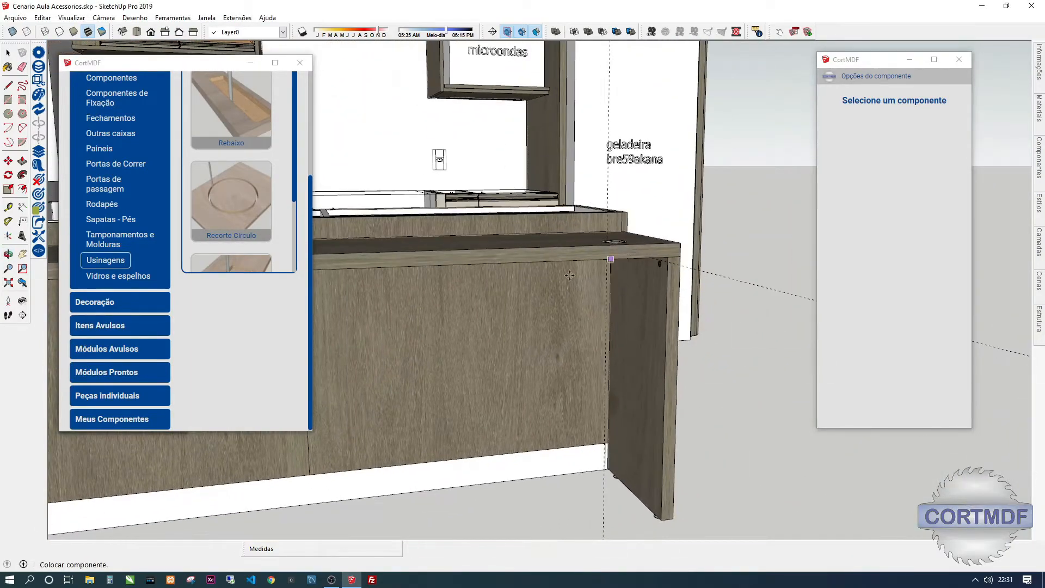
{"action": "scroll", "coordinate": [565, 297], "scroll_direction": "up", "scroll_amount": 3}
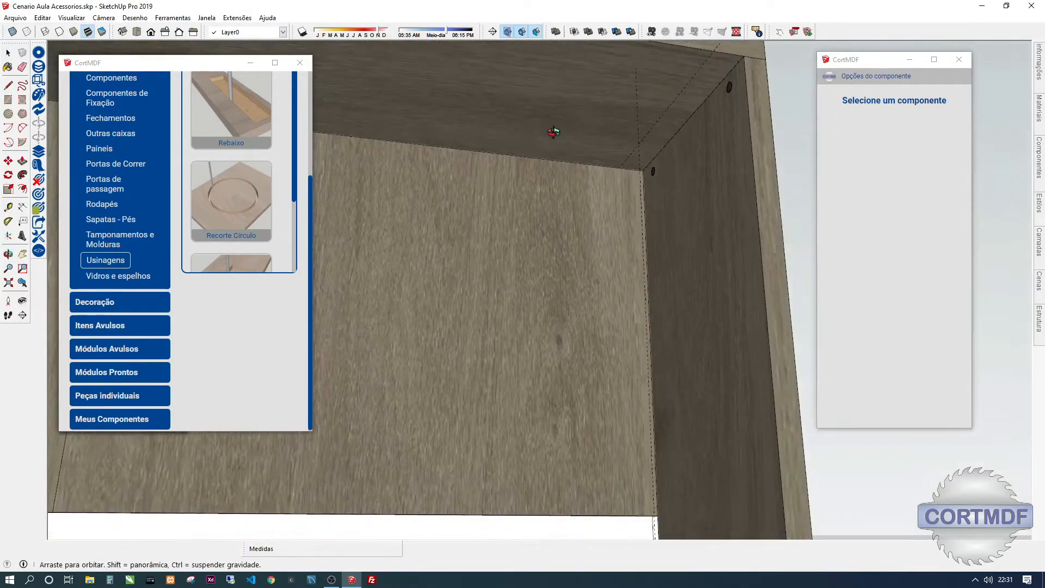
{"action": "middle_click_drag", "start_coordinate": [699, 185], "coordinate": [604, 201]}
{"action": "scroll", "coordinate": [602, 199], "scroll_direction": "up", "scroll_amount": 4}
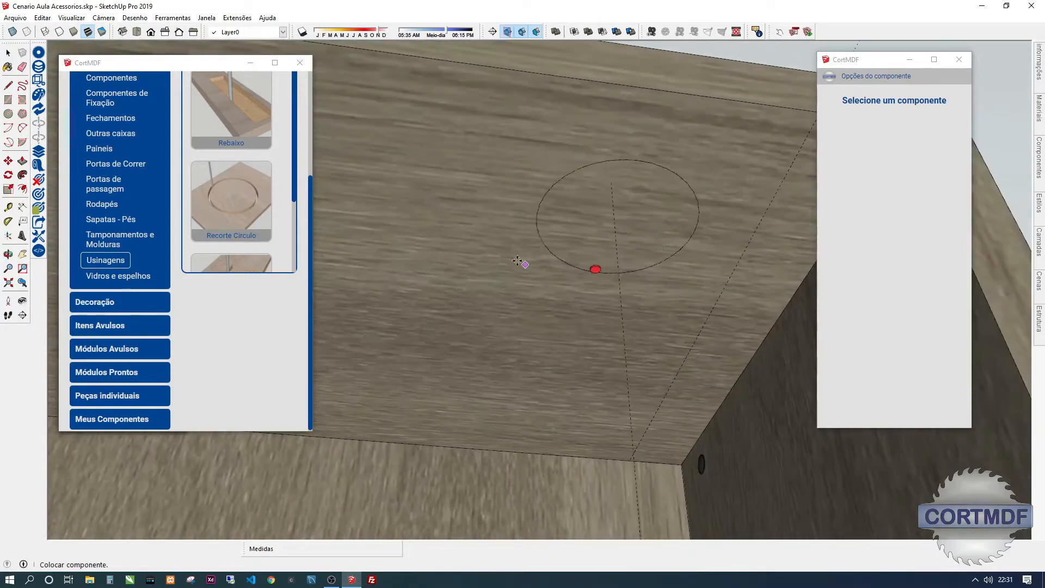
{"action": "left_click", "coordinate": [507, 250]}
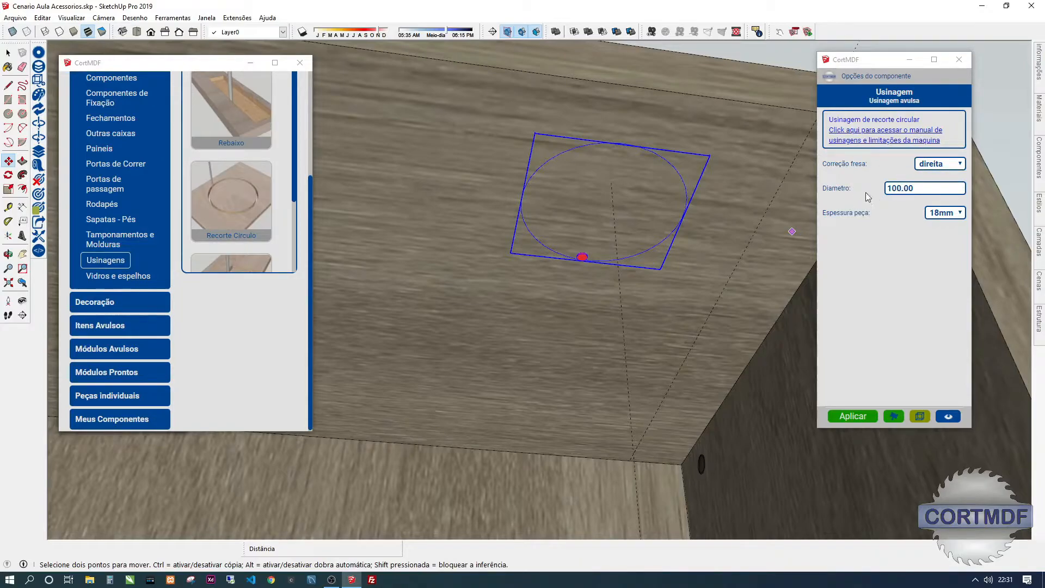
Set the circular cutout's Diametro to 60 and check the available Espessura peça options, keeping 18mm.
{"action": "left_click", "coordinate": [930, 189]}
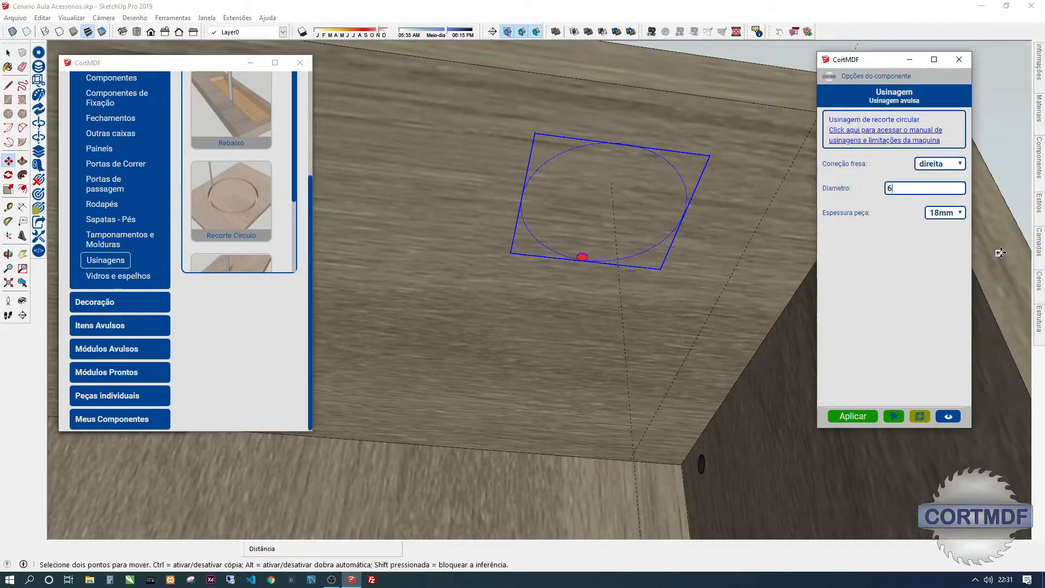
{"action": "key", "text": "Return"}
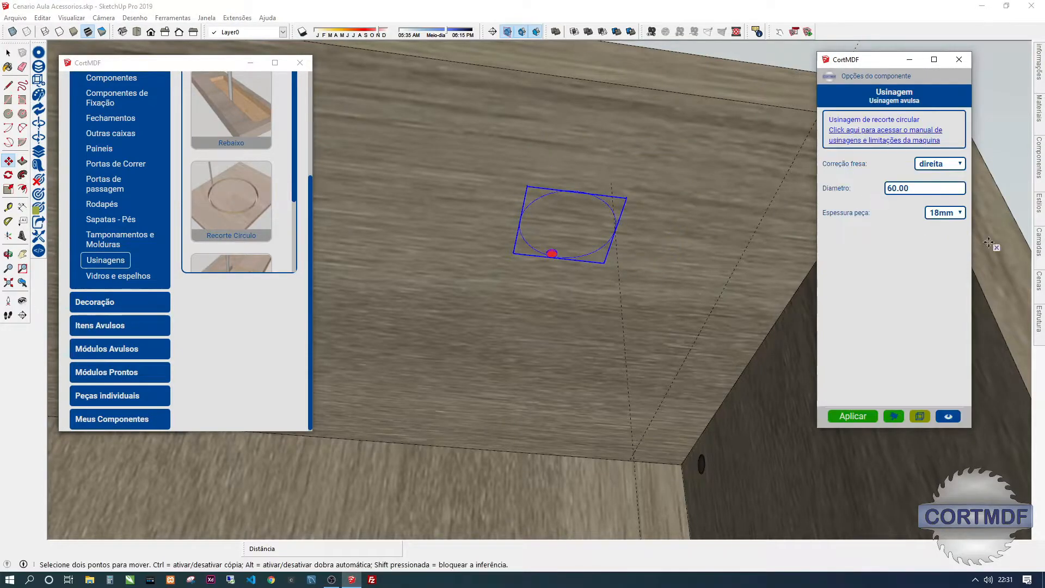
{"action": "left_click", "coordinate": [947, 216]}
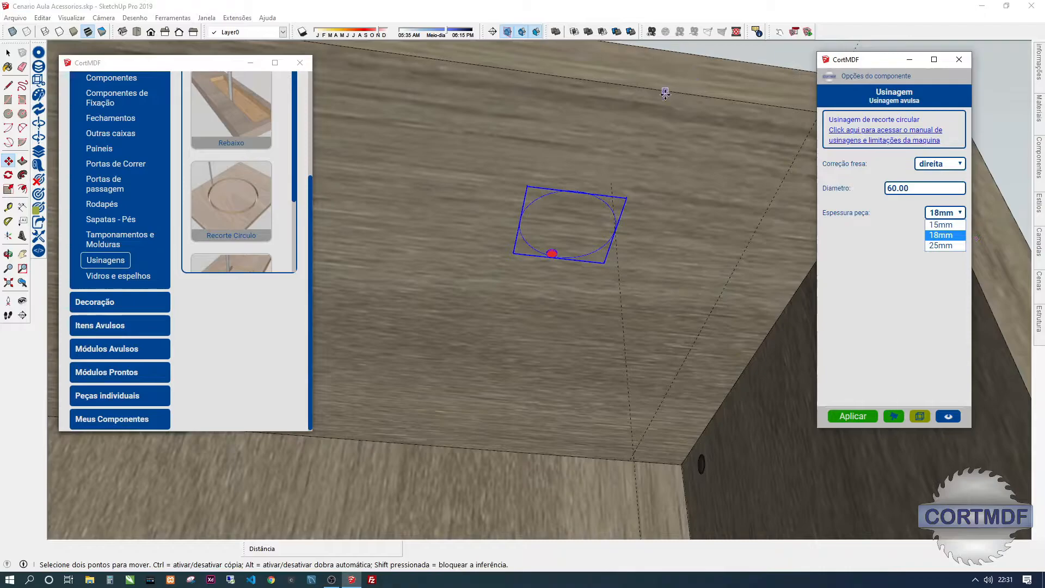
{"action": "middle_click_drag", "start_coordinate": [665, 93], "coordinate": [666, 148]}
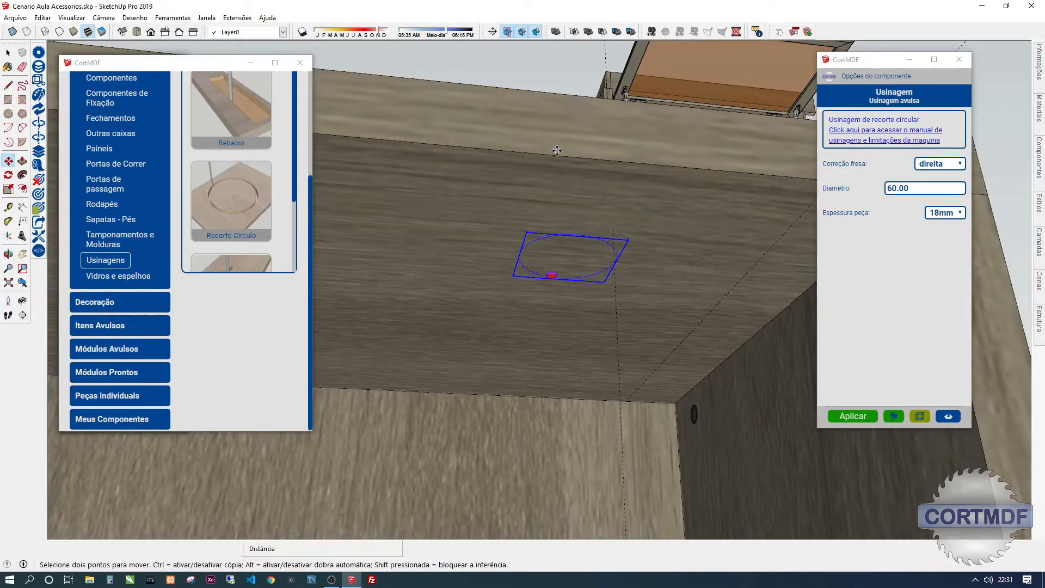
View the worktop from below in X-ray and move the circular cutout about 50 mm so it overlaps the cable grommet.
{"action": "middle_click_drag", "start_coordinate": [558, 96], "coordinate": [682, 190]}
{"action": "middle_click_drag", "start_coordinate": [538, 277], "coordinate": [550, 98]}
{"action": "middle_click_drag", "start_coordinate": [601, 359], "coordinate": [593, 238]}
{"action": "scroll", "coordinate": [593, 238], "scroll_direction": "up", "scroll_amount": 2}
{"action": "middle_click_drag", "start_coordinate": [604, 287], "coordinate": [542, 166]}
{"action": "middle_click_drag", "start_coordinate": [554, 240], "coordinate": [531, 220]}
{"action": "key", "text": "m"}
{"action": "scroll", "coordinate": [531, 220], "scroll_direction": "down", "scroll_amount": 5}
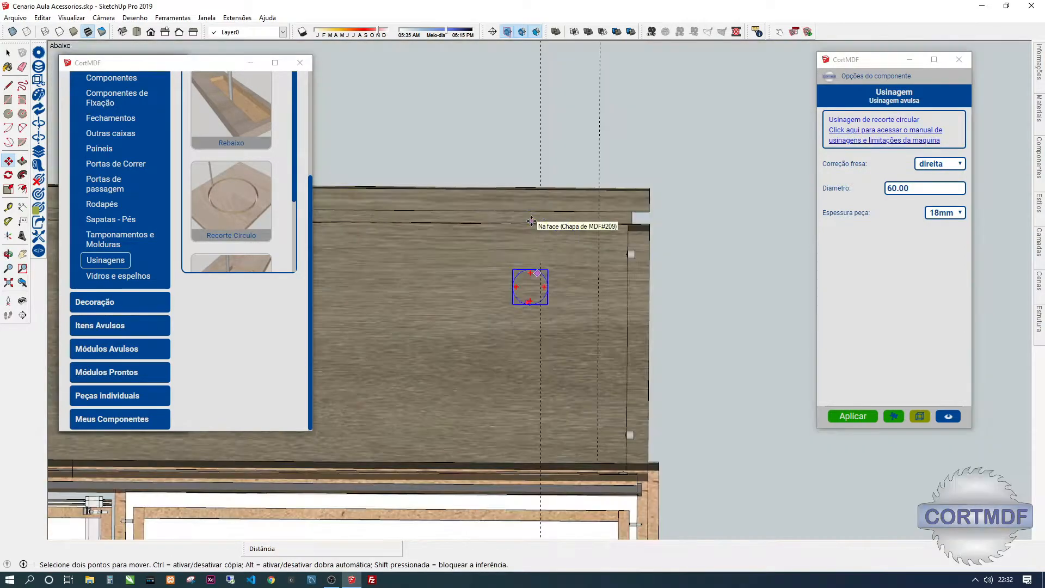
{"action": "key", "text": "F2"}
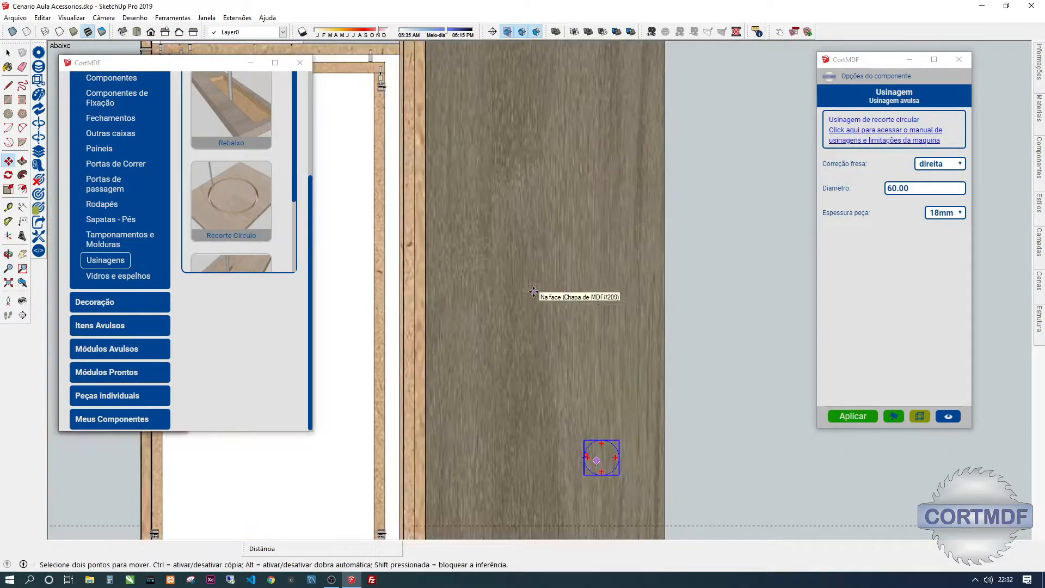
{"action": "scroll", "coordinate": [616, 456], "scroll_direction": "up", "scroll_amount": 6}
{"action": "middle_click_drag", "start_coordinate": [569, 437], "coordinate": [509, 291], "text": "shift"}
{"action": "key", "text": "x"}
{"action": "scroll", "coordinate": [572, 381], "scroll_direction": "down", "scroll_amount": 2}
{"action": "scroll", "coordinate": [562, 298], "scroll_direction": "up", "scroll_amount": 3}
{"action": "scroll", "coordinate": [563, 299], "scroll_direction": "up", "scroll_amount": 3}
{"action": "scroll", "coordinate": [567, 321], "scroll_direction": "down", "scroll_amount": 2}
{"action": "middle_click_drag", "start_coordinate": [573, 322], "coordinate": [556, 221], "text": "shift"}
{"action": "left_click", "coordinate": [559, 180]}
{"action": "left_click", "coordinate": [609, 283]}
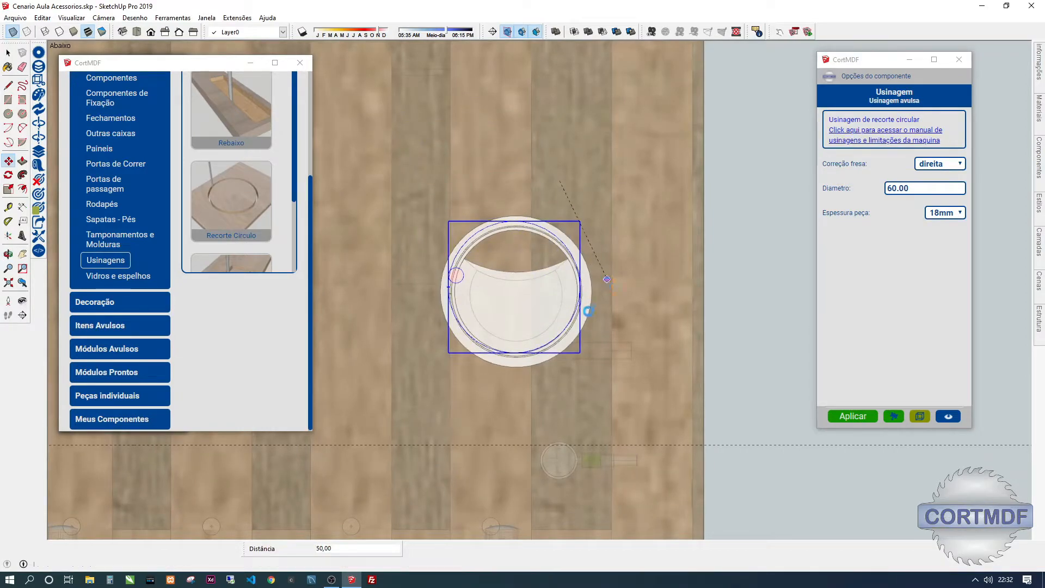
Fine-tune the circular cutout's position with small moves until it is centred on the cable grommet.
{"action": "scroll", "coordinate": [591, 315], "scroll_direction": "up", "scroll_amount": 2}
{"action": "left_click", "coordinate": [604, 266]}
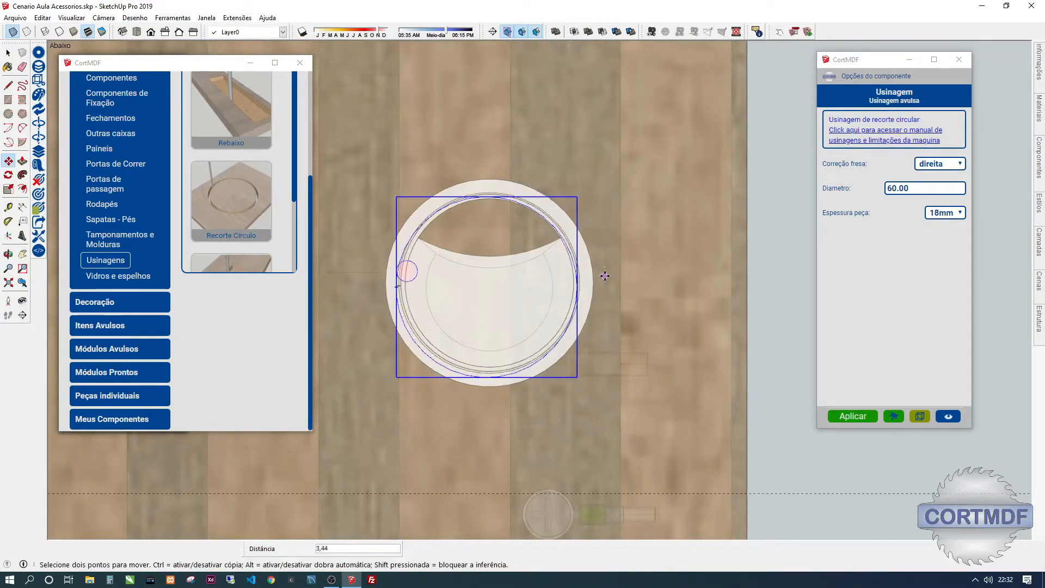
{"action": "left_click", "coordinate": [605, 274]}
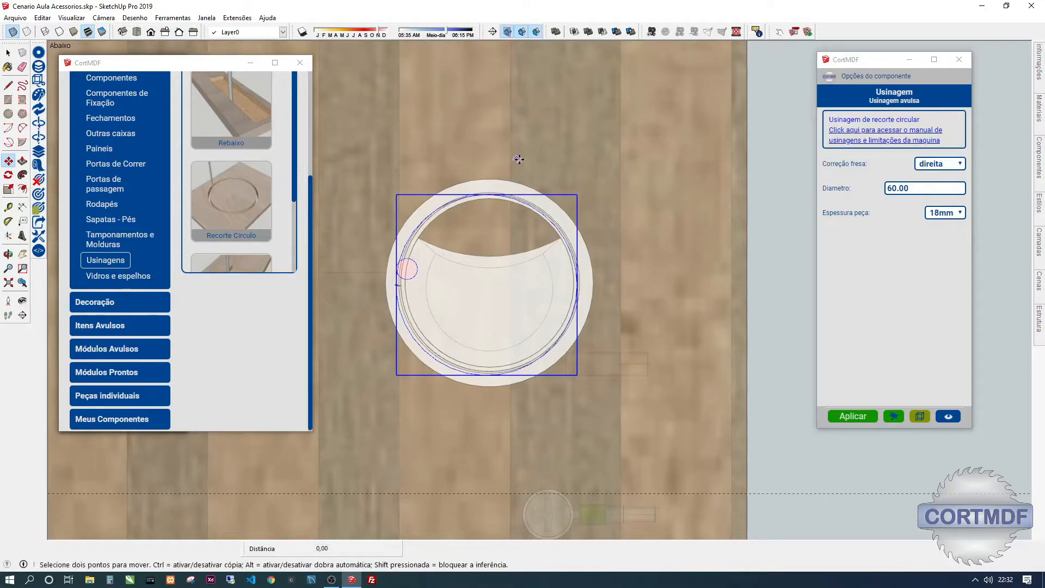
{"action": "left_click", "coordinate": [522, 159]}
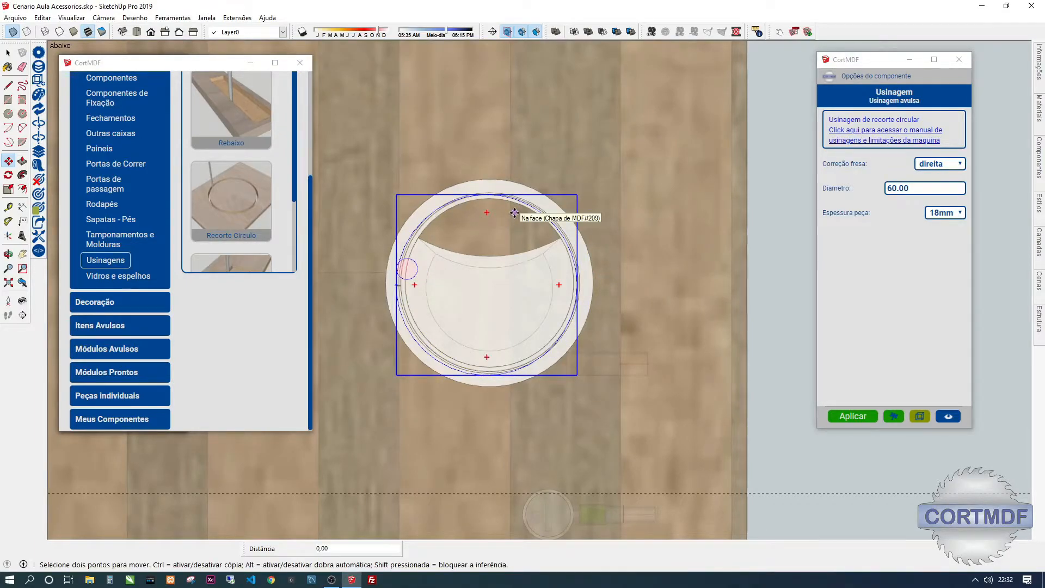
{"action": "scroll", "coordinate": [440, 310], "scroll_direction": "up", "scroll_amount": 5}
{"action": "scroll", "coordinate": [415, 289], "scroll_direction": "up", "scroll_amount": 2}
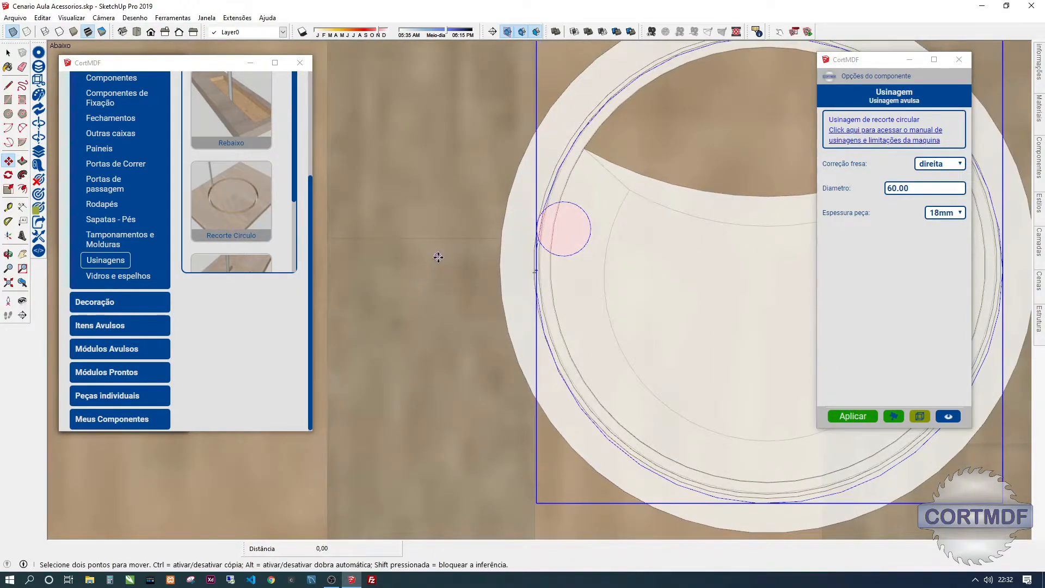
{"action": "scroll", "coordinate": [490, 280], "scroll_direction": "up", "scroll_amount": 3}
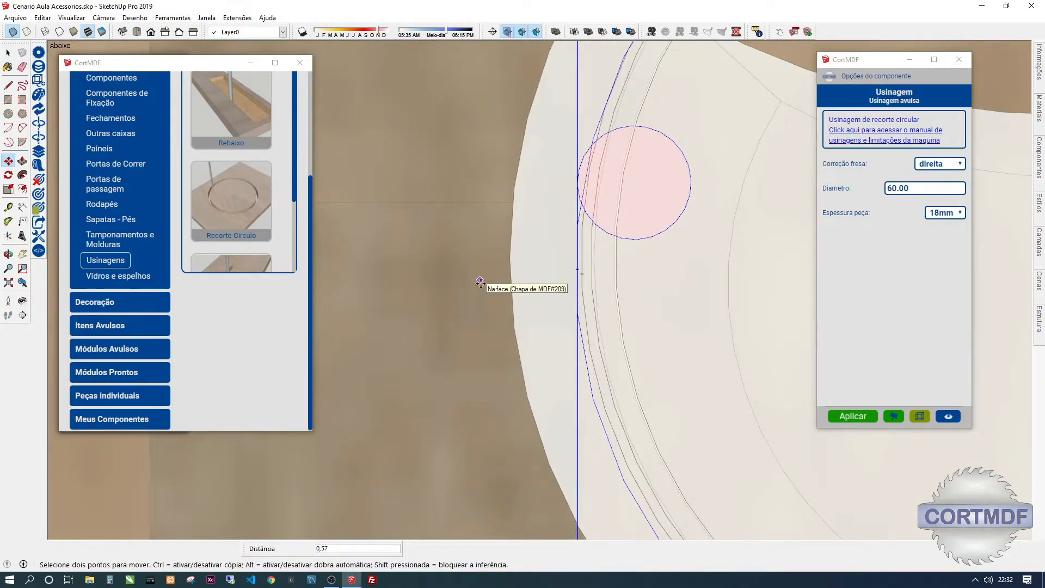
{"action": "left_click", "coordinate": [471, 256]}
Turn off X-ray and erase the guide line running through the cable grommet on the worktop.
{"action": "scroll", "coordinate": [470, 284], "scroll_direction": "down", "scroll_amount": 6}
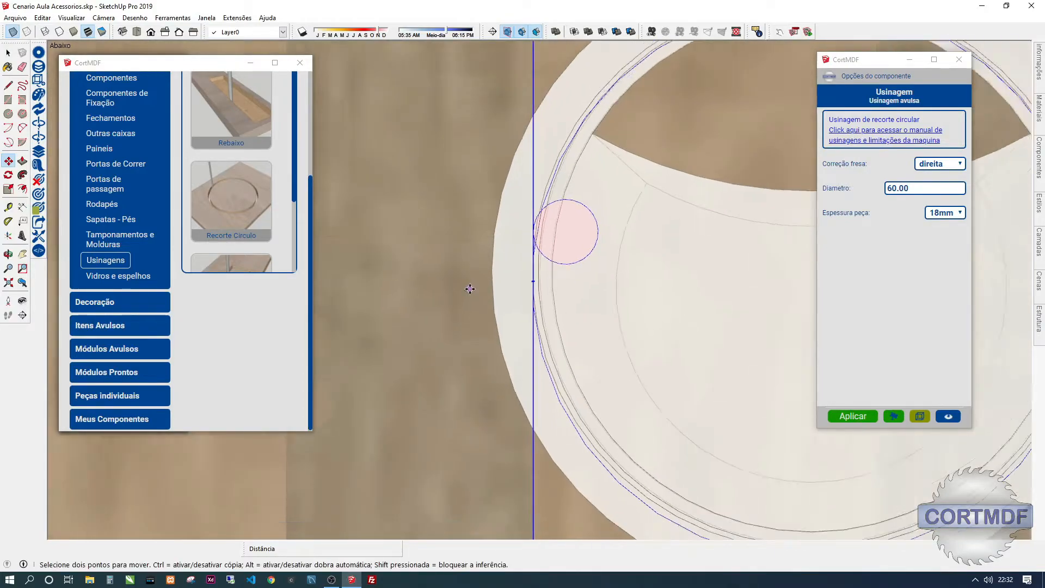
{"action": "middle_click_drag", "start_coordinate": [573, 294], "coordinate": [493, 286], "text": "shift"}
{"action": "middle_click_drag", "start_coordinate": [597, 278], "coordinate": [381, 366]}
{"action": "scroll", "coordinate": [508, 198], "scroll_direction": "down", "scroll_amount": 3}
{"action": "middle_click_drag", "start_coordinate": [512, 306], "coordinate": [564, 314]}
{"action": "key", "text": "x"}
{"action": "scroll", "coordinate": [539, 270], "scroll_direction": "down", "scroll_amount": 2}
{"action": "scroll", "coordinate": [569, 309], "scroll_direction": "up", "scroll_amount": 2}
{"action": "scroll", "coordinate": [676, 267], "scroll_direction": "down", "scroll_amount": 4}
{"action": "middle_click_drag", "start_coordinate": [675, 269], "coordinate": [616, 282]}
{"action": "key", "text": "e"}
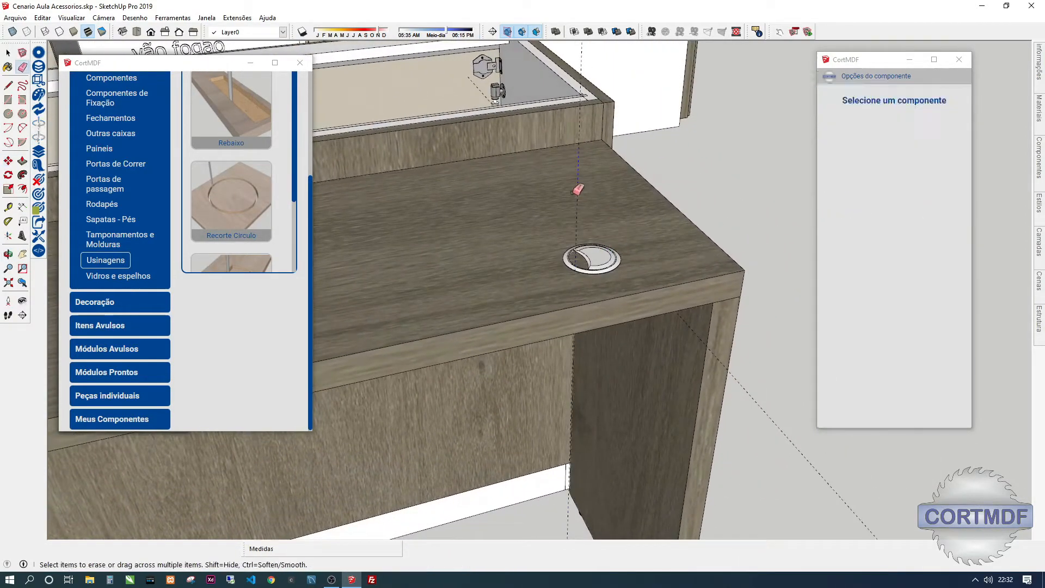
{"action": "left_click_drag", "start_coordinate": [592, 262], "coordinate": [584, 260]}
{"action": "key", "text": "space"}
Select the doubled worktop (Tampo Duplado) and open its drilling inspector (Inspetor de furações) at full-screen size.
{"action": "mouse_move", "coordinate": [611, 299]}
{"action": "middle_mouse_down"}
{"action": "mouse_move", "coordinate": [585, 262]}
{"action": "mouse_move", "coordinate": [536, 275]}
{"action": "mouse_move", "coordinate": [642, 253]}
{"action": "middle_mouse_up"}
{"action": "scroll", "coordinate": [586, 261], "scroll_direction": "down", "scroll_amount": 2}
{"action": "key", "text": "m"}
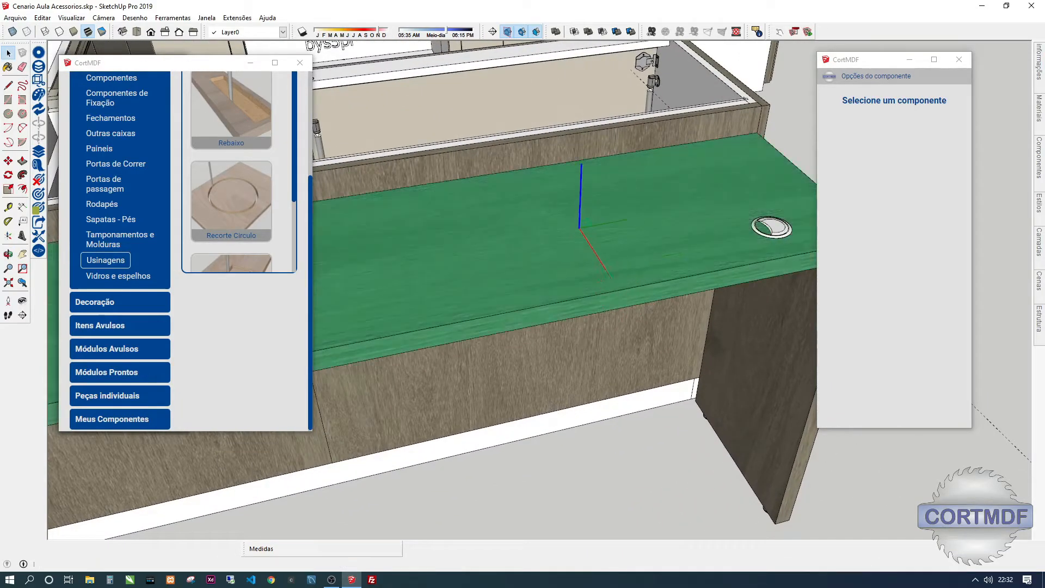
{"action": "left_click", "coordinate": [580, 236]}
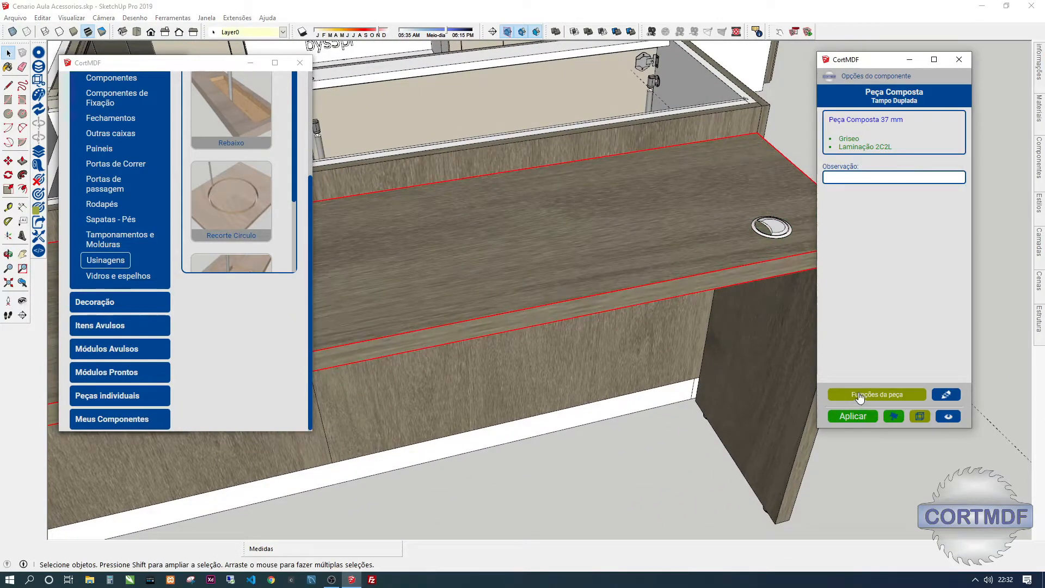
{"action": "left_click", "coordinate": [858, 395]}
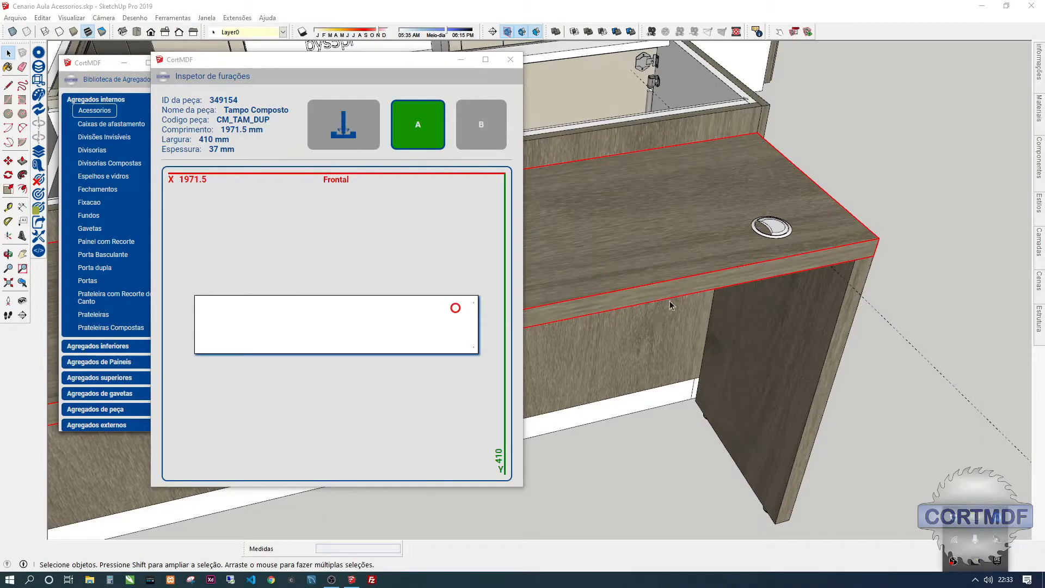
{"action": "left_click", "coordinate": [486, 60]}
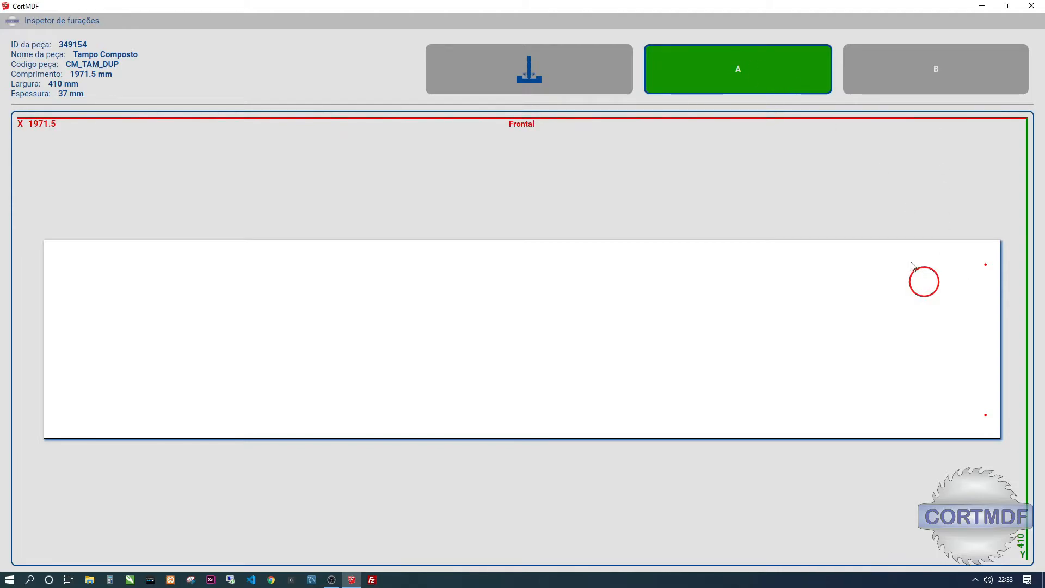
Compare the circular cutout on faces A and B of the worktop, and close the drilling inspector.
{"action": "left_click", "coordinate": [895, 82]}
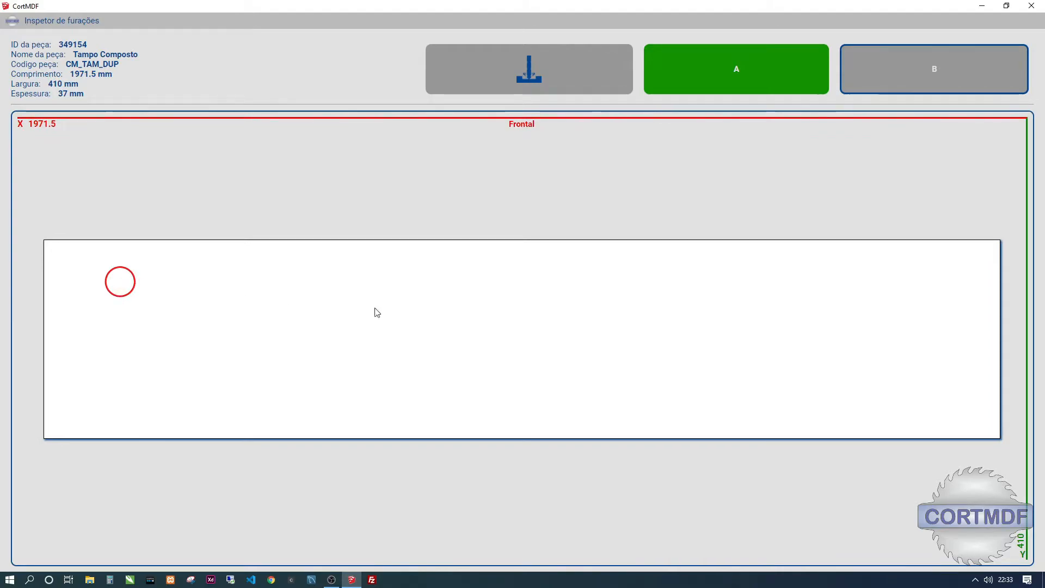
{"action": "left_click", "coordinate": [738, 80]}
{"action": "left_click", "coordinate": [914, 88]}
{"action": "left_click", "coordinate": [1035, 5]}
Examine the base cabinet's end panel and look through the Acessorios category of the aggregates library.
{"action": "scroll", "coordinate": [684, 271], "scroll_direction": "down", "scroll_amount": 3}
{"action": "mouse_move", "coordinate": [684, 270]}
{"action": "middle_mouse_down"}
{"action": "mouse_move", "coordinate": [552, 280]}
{"action": "mouse_move", "coordinate": [582, 272]}
{"action": "mouse_move", "coordinate": [430, 318]}
{"action": "mouse_move", "coordinate": [543, 366]}
{"action": "mouse_move", "coordinate": [456, 411]}
{"action": "middle_mouse_up"}
{"action": "scroll", "coordinate": [542, 365], "scroll_direction": "down", "scroll_amount": 5}
{"action": "middle_click_drag", "start_coordinate": [631, 281], "coordinate": [609, 207], "text": "shift"}
{"action": "middle_click_drag", "start_coordinate": [522, 436], "coordinate": [531, 326], "text": "shift"}
{"action": "scroll", "coordinate": [531, 408], "scroll_direction": "up", "scroll_amount": 3}
{"action": "middle_click_drag", "start_coordinate": [532, 408], "coordinate": [456, 265]}
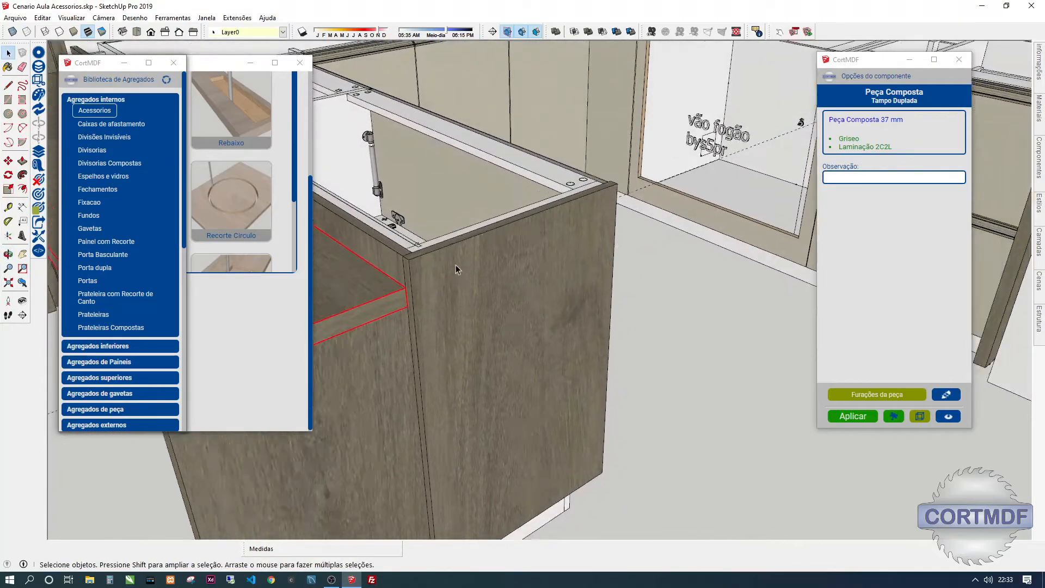
{"action": "scroll", "coordinate": [455, 264], "scroll_direction": "up", "scroll_amount": 3}
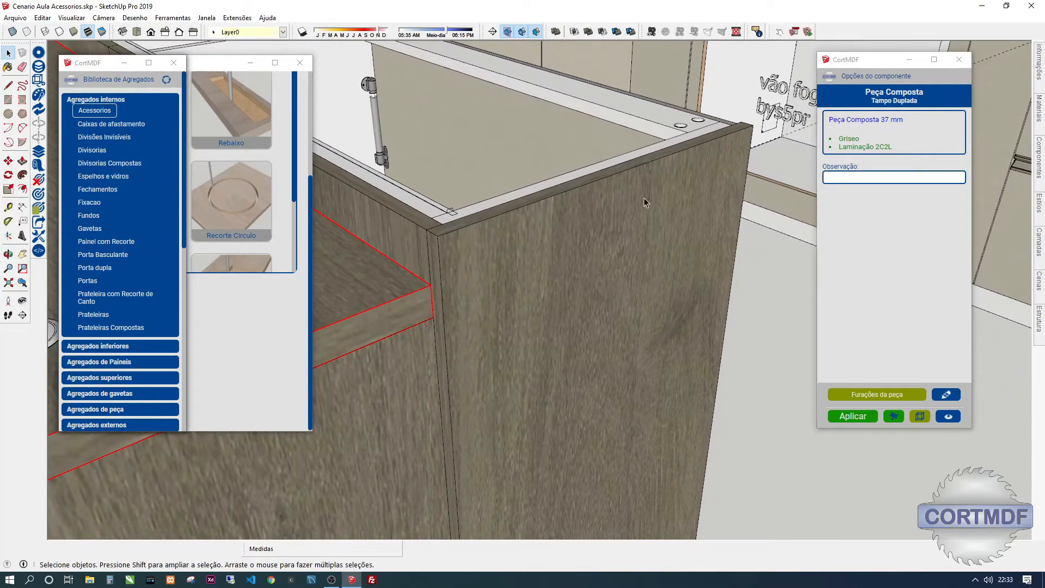
{"action": "left_click", "coordinate": [95, 111]}
{"action": "scroll", "coordinate": [145, 249], "scroll_direction": "down", "scroll_amount": 10}
{"action": "scroll", "coordinate": [145, 249], "scroll_direction": "up", "scroll_amount": 5}
{"action": "scroll", "coordinate": [104, 163], "scroll_direction": "up", "scroll_amount": 5}
Insert a Passa Fio 59mm from the component library's Acessorios onto the outer face of the base cabinet's end panel.
{"action": "left_click", "coordinate": [39, 67]}
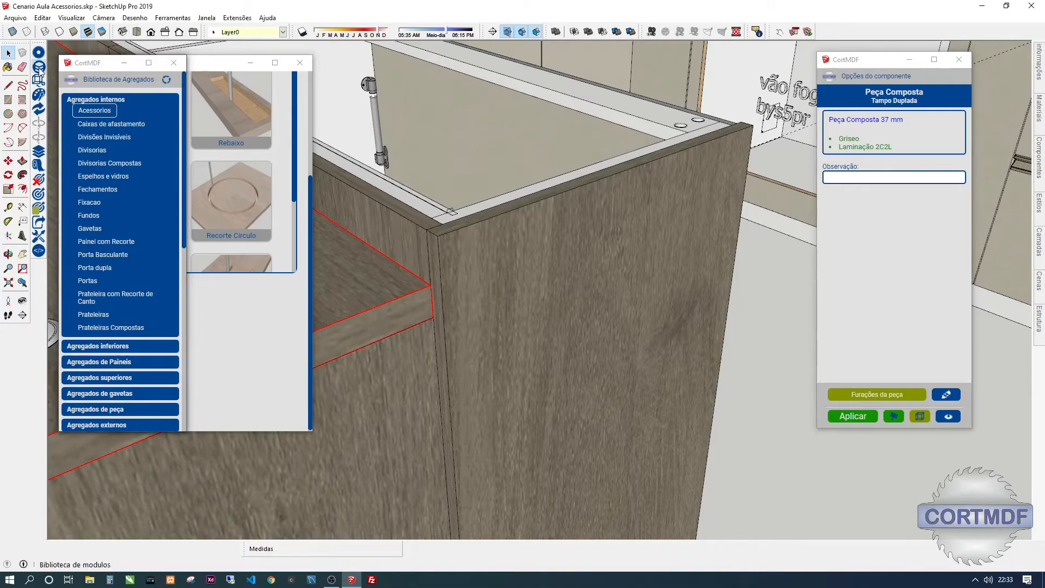
{"action": "scroll", "coordinate": [153, 214], "scroll_direction": "up", "scroll_amount": 3}
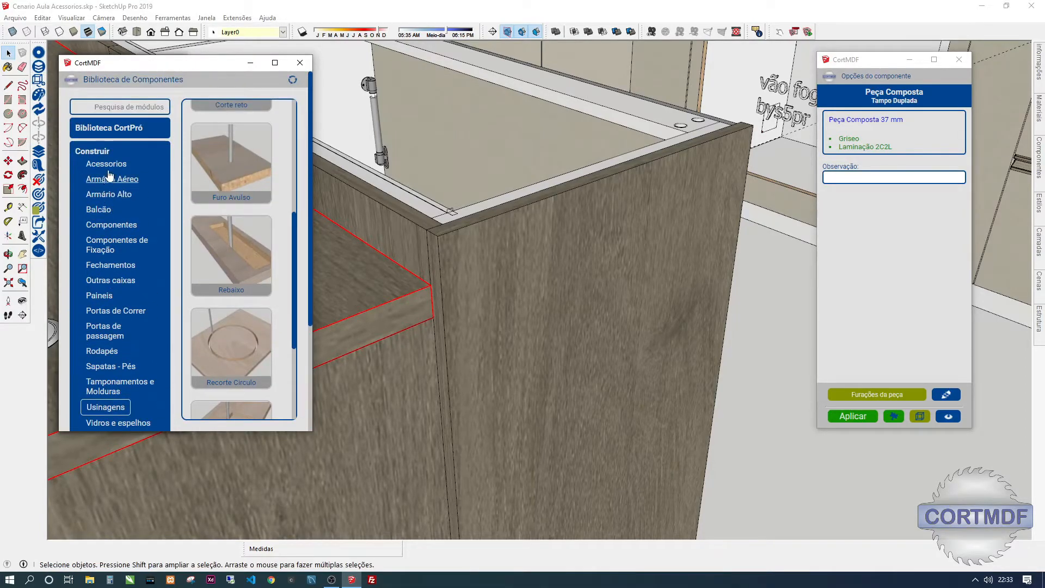
{"action": "left_click", "coordinate": [106, 164]}
{"action": "scroll", "coordinate": [231, 345], "scroll_direction": "down", "scroll_amount": 2}
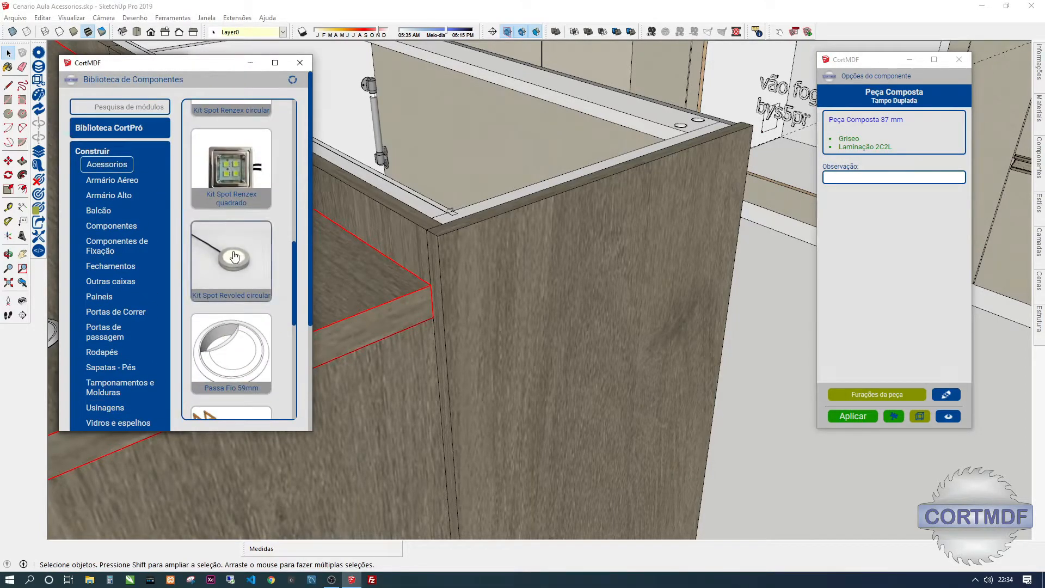
{"action": "left_click", "coordinate": [231, 345]}
{"action": "left_click", "coordinate": [533, 259]}
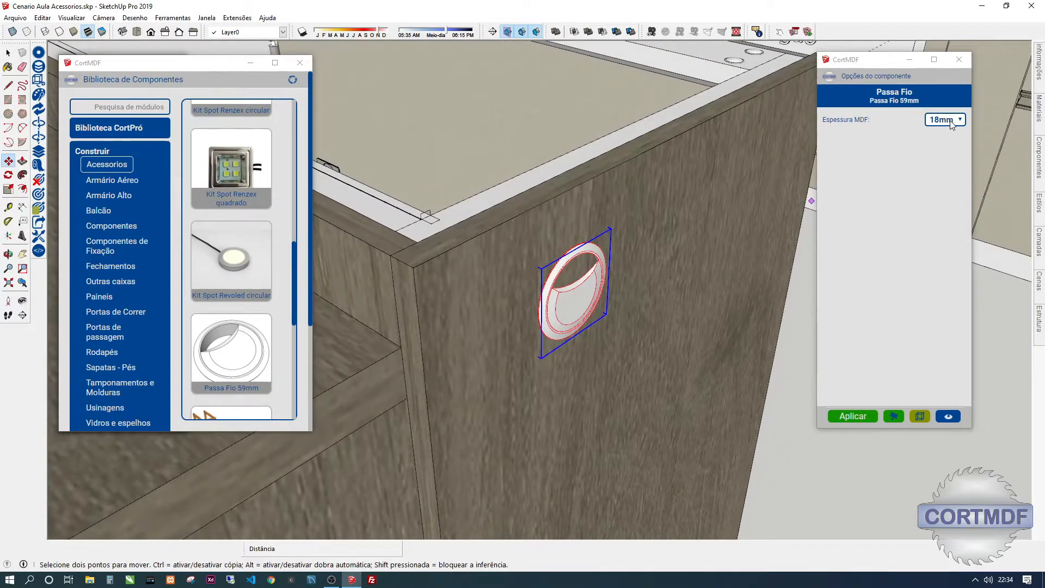
Measure the thickness of the end panel's upper edge above the new cable grommet with the Tape Measure.
{"action": "scroll", "coordinate": [548, 187], "scroll_direction": "up", "scroll_amount": 2}
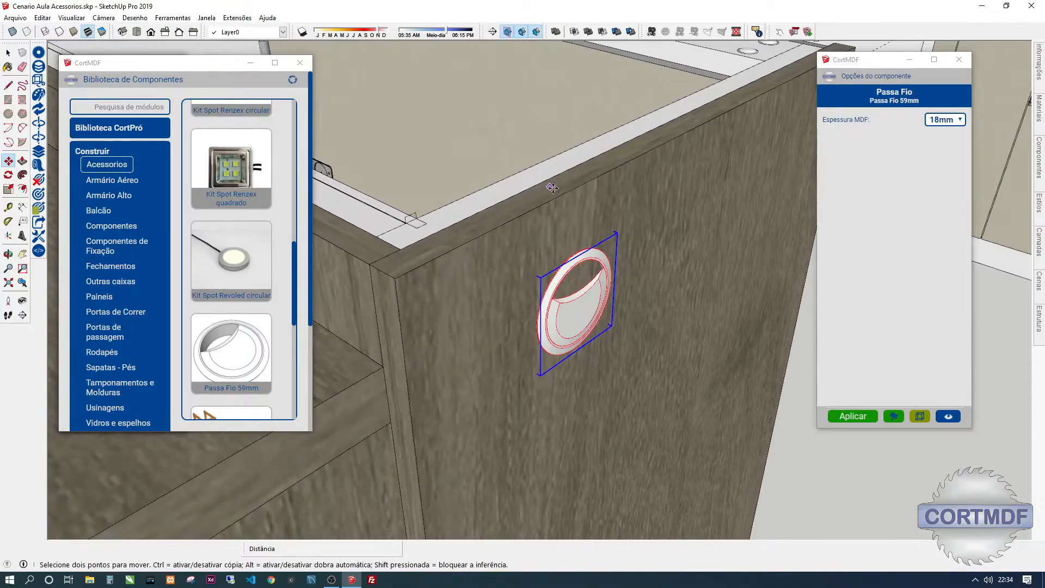
{"action": "key", "text": "t"}
{"action": "scroll", "coordinate": [545, 183], "scroll_direction": "up", "scroll_amount": 1}
{"action": "left_click", "coordinate": [535, 185]}
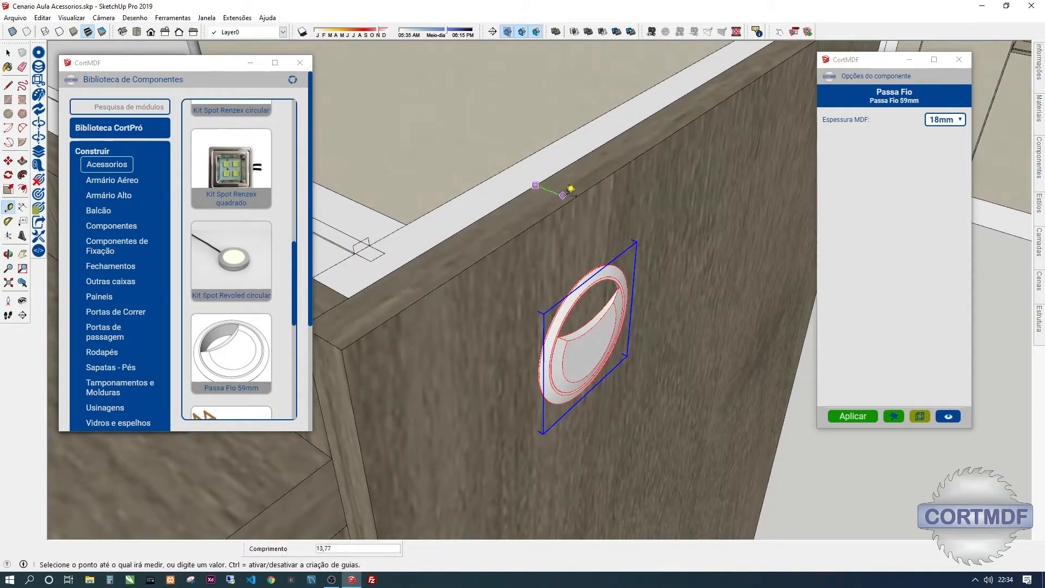
{"action": "middle_click_drag", "start_coordinate": [578, 191], "coordinate": [339, 244]}
Browse the remaining Acessorios components in the library, through to Tomada Embutir and Tomada Sobrepor.
{"action": "scroll", "coordinate": [227, 281], "scroll_direction": "down", "scroll_amount": 5}
{"action": "scroll", "coordinate": [243, 243], "scroll_direction": "up", "scroll_amount": 2}
{"action": "scroll", "coordinate": [242, 243], "scroll_direction": "down", "scroll_amount": 4}
{"action": "scroll", "coordinate": [245, 241], "scroll_direction": "up", "scroll_amount": 3}
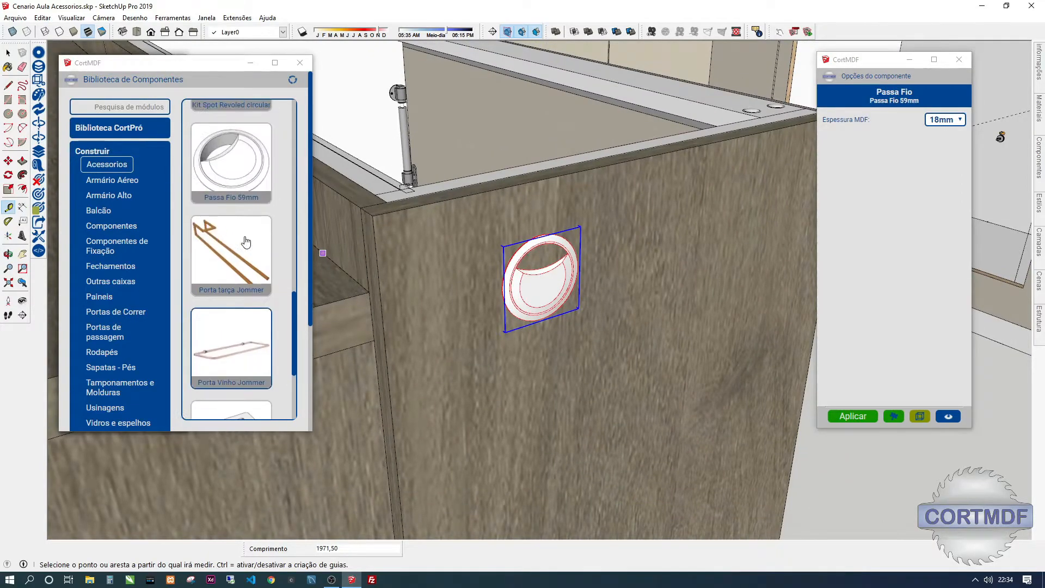
{"action": "scroll", "coordinate": [277, 239], "scroll_direction": "down", "scroll_amount": 2}
{"action": "scroll", "coordinate": [332, 236], "scroll_direction": "down", "scroll_amount": 1}
{"action": "scroll", "coordinate": [488, 255], "scroll_direction": "down", "scroll_amount": 5}
{"action": "middle_click_drag", "start_coordinate": [553, 263], "coordinate": [474, 291]}
{"action": "scroll", "coordinate": [228, 148], "scroll_direction": "up", "scroll_amount": 2}
{"action": "middle_click", "coordinate": [231, 155]}
{"action": "scroll", "coordinate": [228, 238], "scroll_direction": "down", "scroll_amount": 3}
{"action": "scroll", "coordinate": [231, 240], "scroll_direction": "down", "scroll_amount": 2}
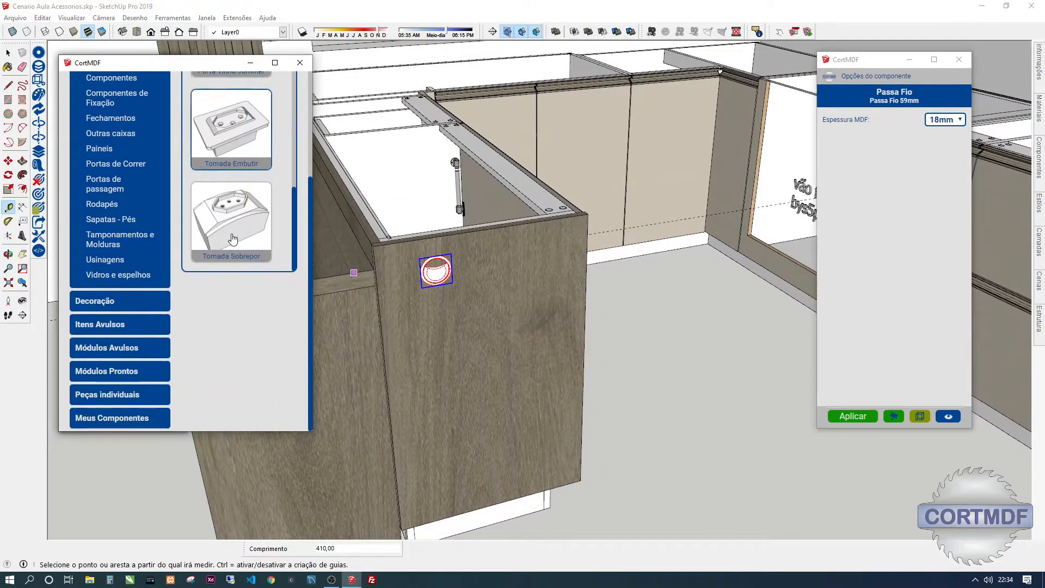
Insert a Tomada Embutir from the component library's Acessorios onto the outer face of the base cabinet's end panel.
{"action": "scroll", "coordinate": [230, 245], "scroll_direction": "up", "scroll_amount": 2}
{"action": "scroll", "coordinate": [237, 217], "scroll_direction": "down", "scroll_amount": 3}
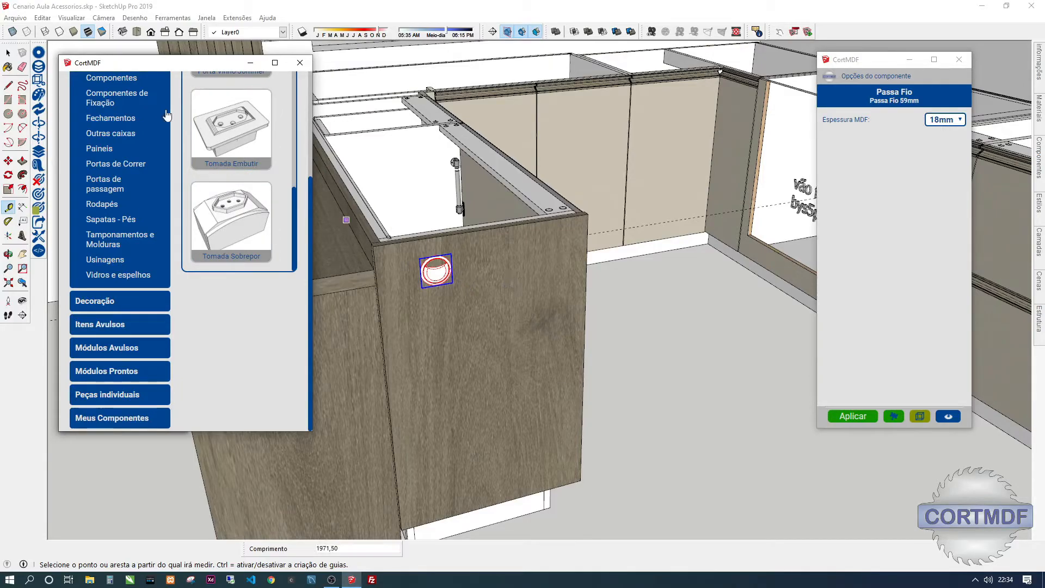
{"action": "left_click", "coordinate": [237, 123]}
{"action": "scroll", "coordinate": [512, 296], "scroll_direction": "down", "scroll_amount": 2}
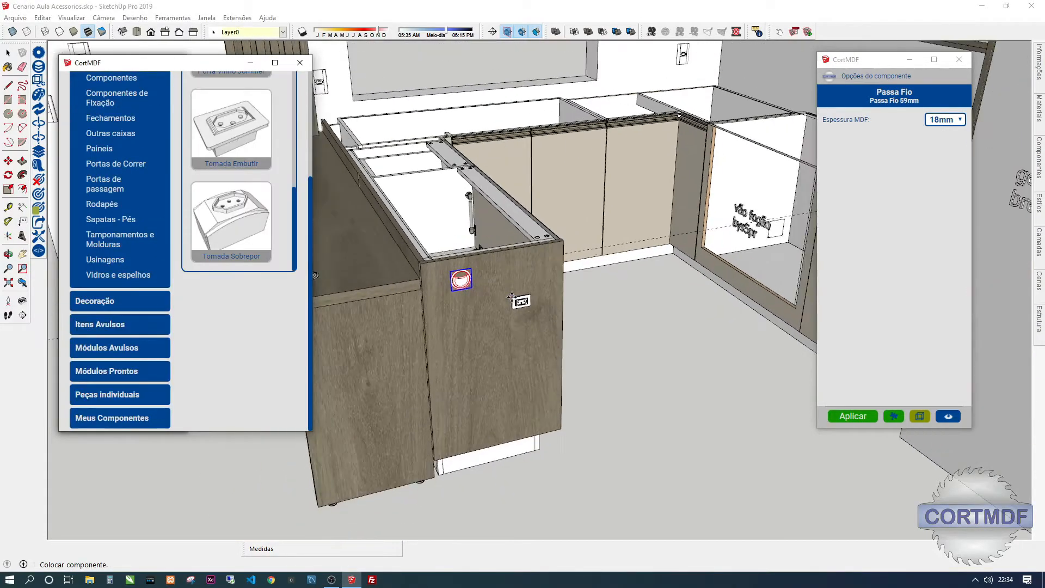
{"action": "middle_click_drag", "start_coordinate": [454, 343], "coordinate": [418, 305]}
{"action": "left_click", "coordinate": [662, 265]}
Examine the recessed socket's geometry on the end panel up close in X-ray view.
{"action": "middle_click_drag", "start_coordinate": [692, 275], "coordinate": [606, 269]}
{"action": "scroll", "coordinate": [608, 288], "scroll_direction": "up", "scroll_amount": 3}
{"action": "scroll", "coordinate": [529, 268], "scroll_direction": "up", "scroll_amount": 5}
{"action": "key", "text": "x"}
{"action": "scroll", "coordinate": [577, 275], "scroll_direction": "up", "scroll_amount": 5}
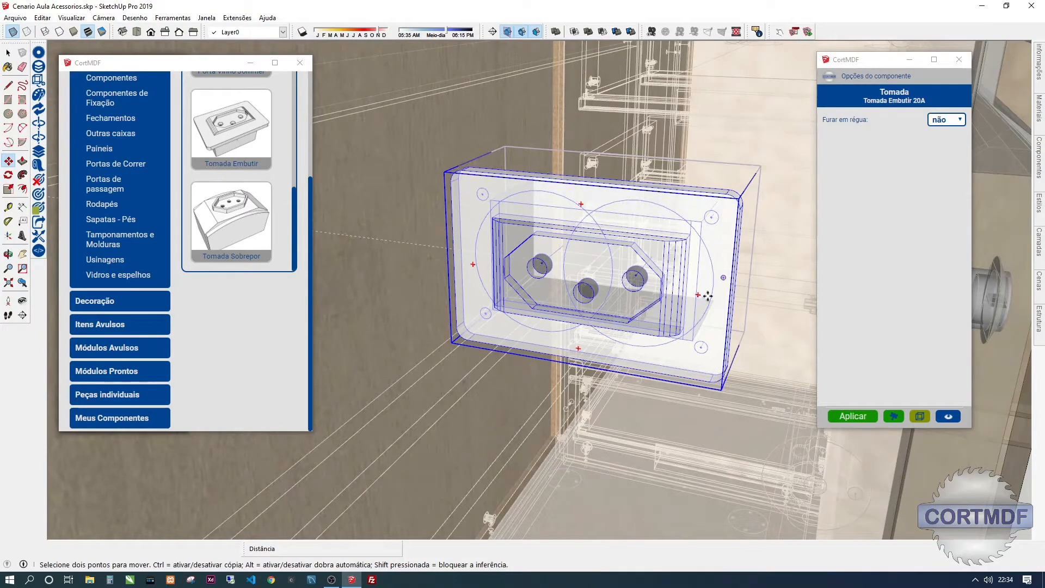
{"action": "scroll", "coordinate": [509, 196], "scroll_direction": "down", "scroll_amount": 3}
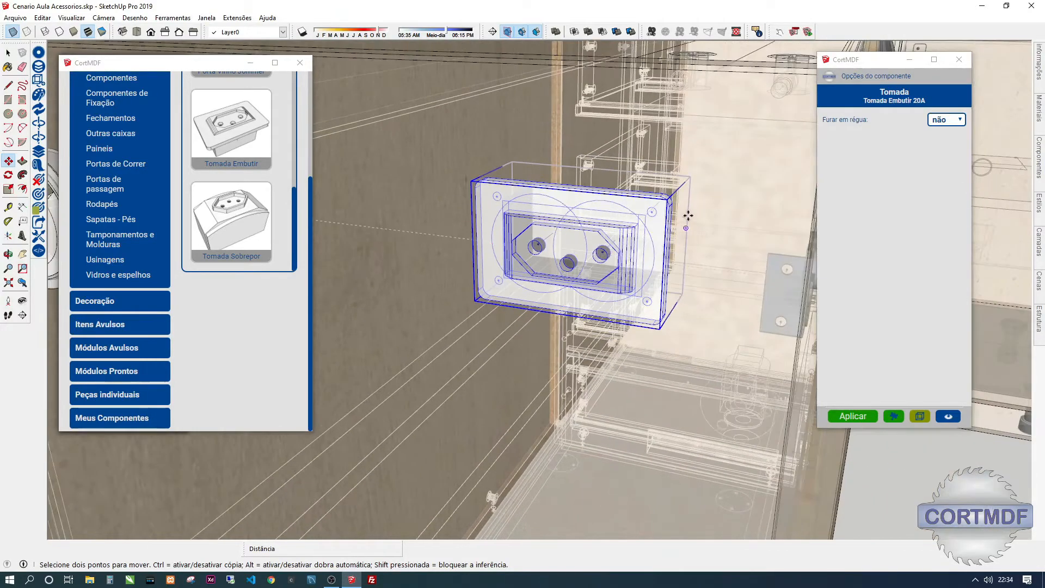
{"action": "scroll", "coordinate": [651, 206], "scroll_direction": "up", "scroll_amount": 3}
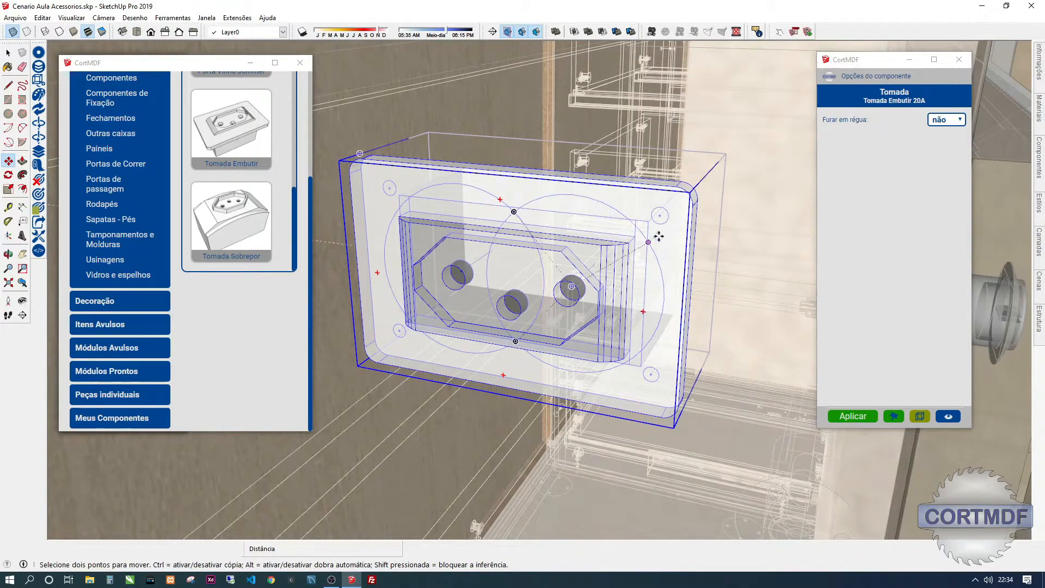
Apply the Plástico Preto finish from the Tomadas Embutir colour group to the recessed socket.
{"action": "left_click", "coordinate": [43, 96]}
{"action": "left_click", "coordinate": [86, 120]}
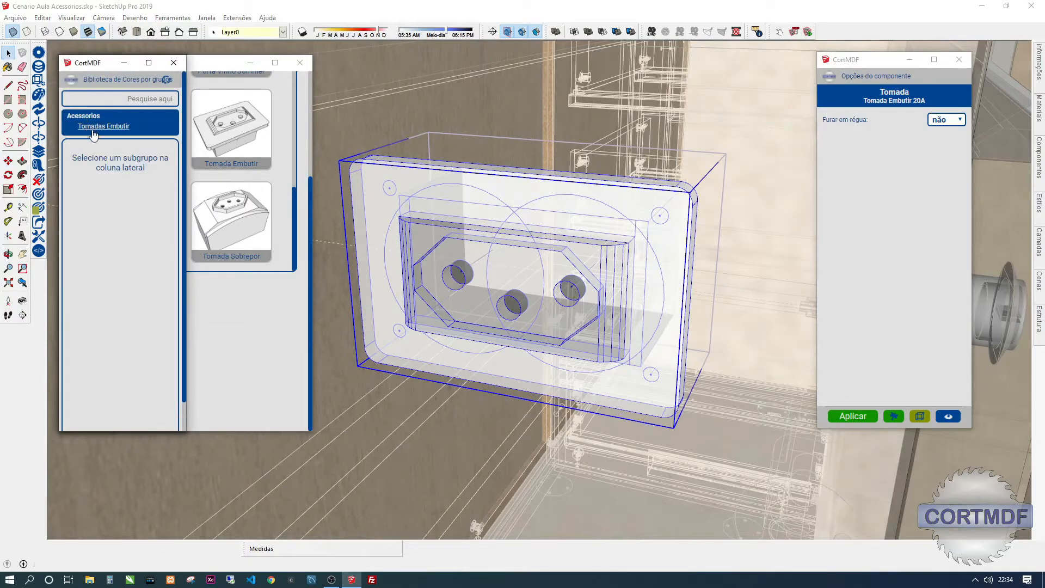
{"action": "left_click", "coordinate": [90, 129]}
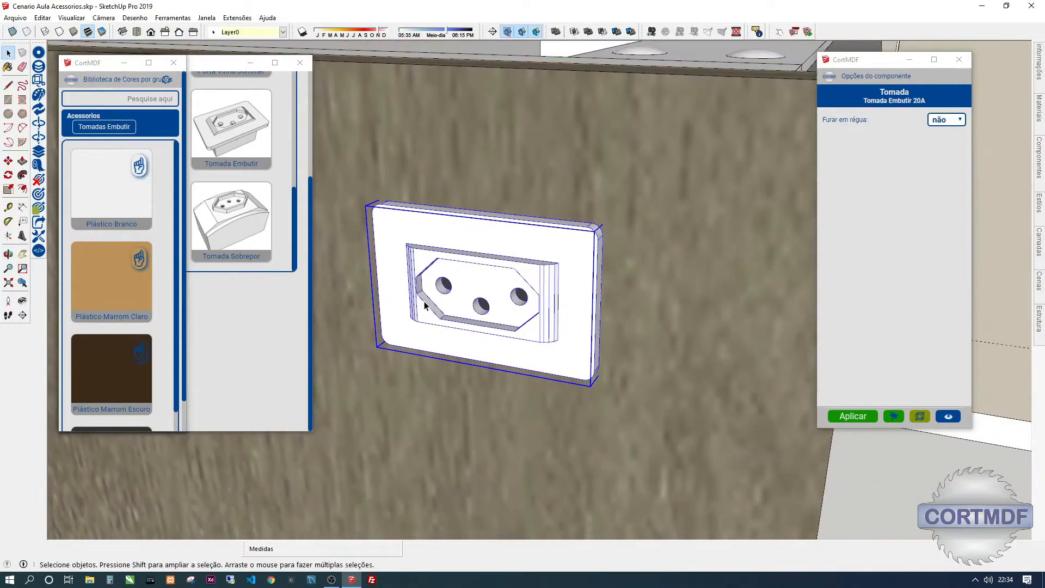
{"action": "left_click", "coordinate": [114, 297]}
{"action": "scroll", "coordinate": [113, 313], "scroll_direction": "down", "scroll_amount": 1}
{"action": "left_click", "coordinate": [111, 313]}
{"action": "scroll", "coordinate": [108, 339], "scroll_direction": "down", "scroll_amount": 1}
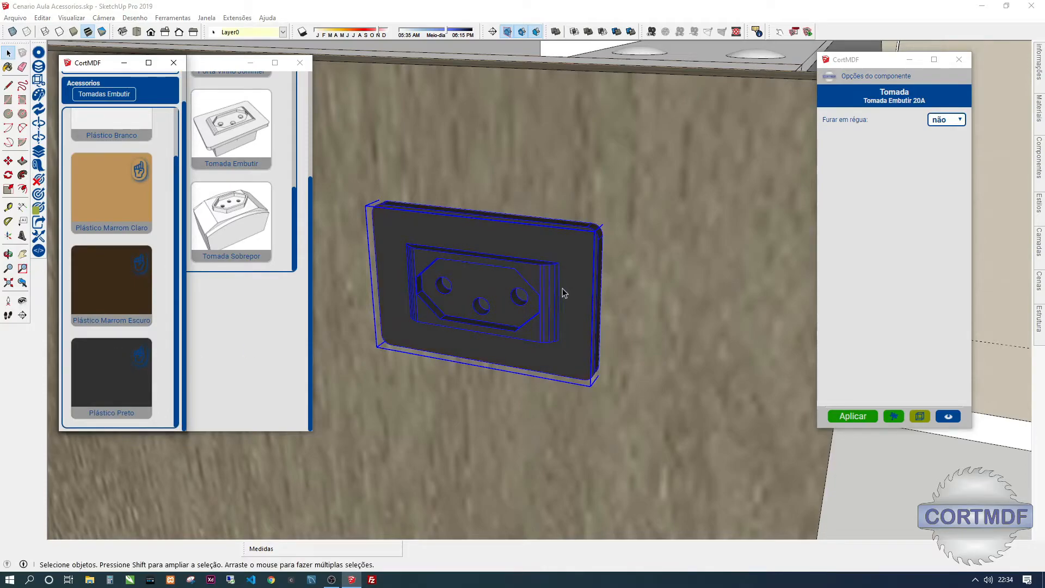
Move the black socket to a new spot beneath the end panel's upper edge and close the colour library.
{"action": "scroll", "coordinate": [563, 293], "scroll_direction": "down", "scroll_amount": 4}
{"action": "middle_click_drag", "start_coordinate": [532, 292], "coordinate": [691, 322]}
{"action": "scroll", "coordinate": [527, 377], "scroll_direction": "down", "scroll_amount": 3}
{"action": "key", "text": "m"}
{"action": "left_click", "coordinate": [653, 234]}
{"action": "left_click", "coordinate": [510, 194]}
{"action": "key", "text": "space"}
{"action": "left_click", "coordinate": [174, 62]}
{"action": "middle_click_drag", "start_coordinate": [447, 211], "coordinate": [449, 199]}
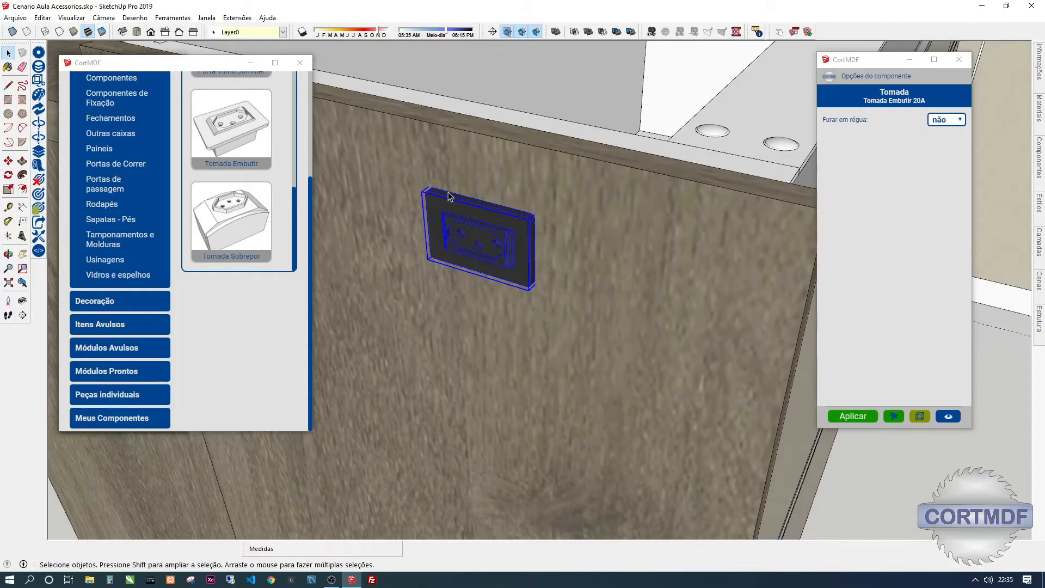
Insert a Régua Deitada from the Réguas group of Peças individuais at the upper corner of the cabinet's end panel.
{"action": "left_click", "coordinate": [301, 66]}
{"action": "scroll", "coordinate": [491, 287], "scroll_direction": "down", "scroll_amount": 5}
{"action": "middle_click_drag", "start_coordinate": [492, 288], "coordinate": [767, 336]}
{"action": "scroll", "coordinate": [647, 307], "scroll_direction": "down", "scroll_amount": 2}
{"action": "middle_click_drag", "start_coordinate": [648, 306], "coordinate": [494, 267], "text": "shift"}
{"action": "left_click", "coordinate": [39, 67]}
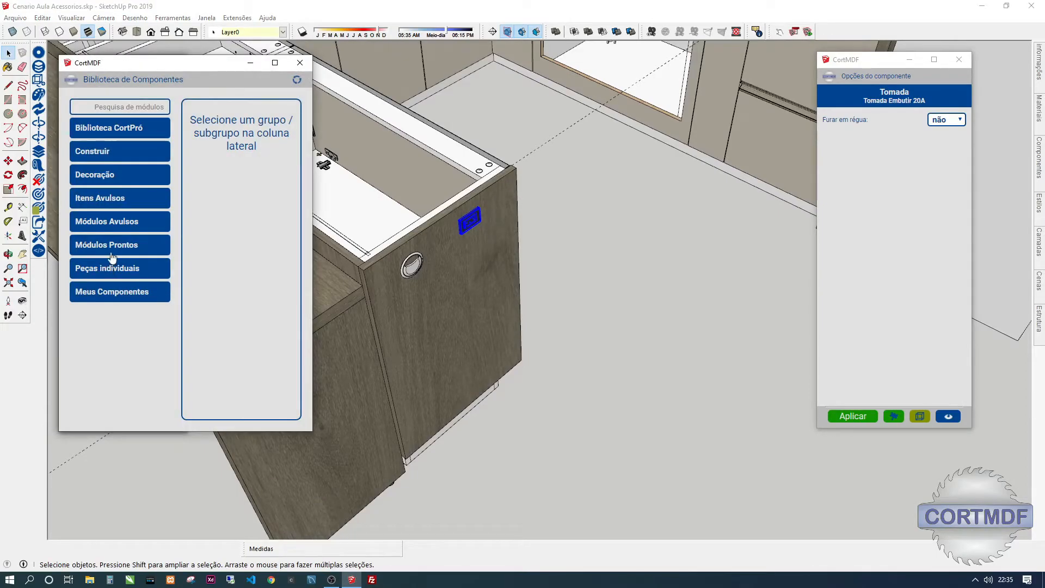
{"action": "left_click", "coordinate": [974, 580]}
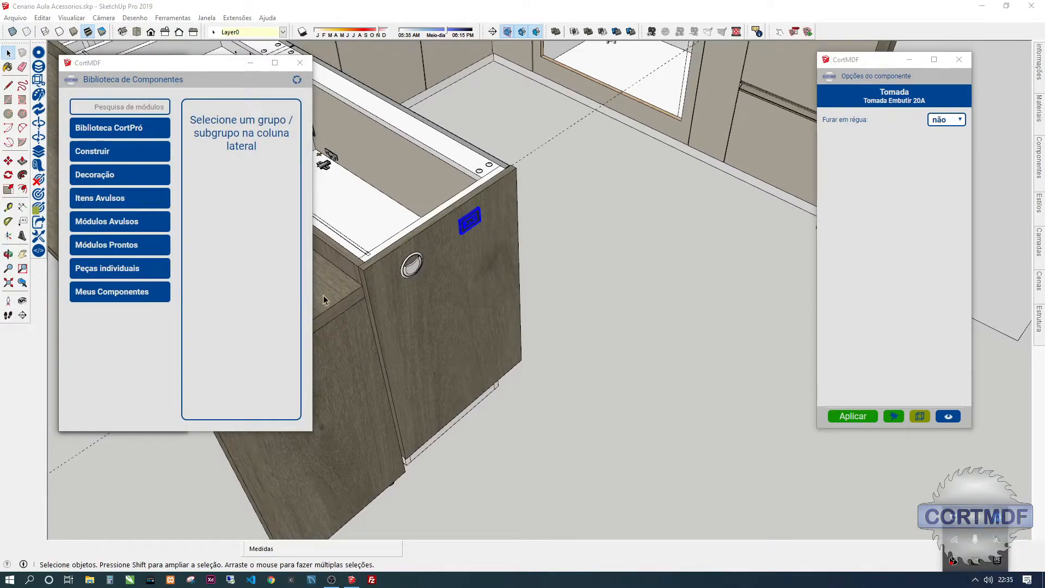
{"action": "left_click", "coordinate": [104, 271]}
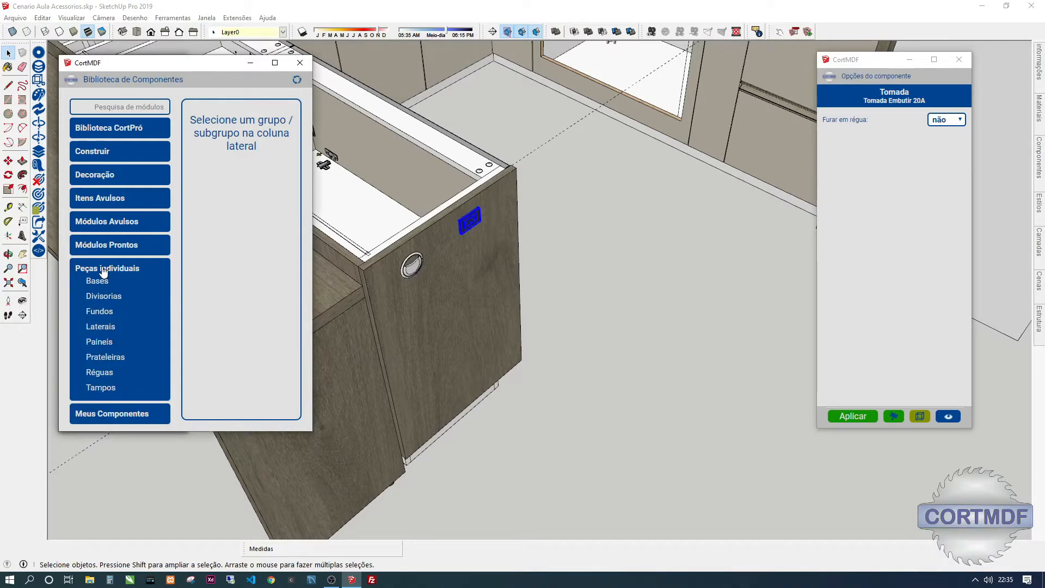
{"action": "left_click", "coordinate": [107, 374]}
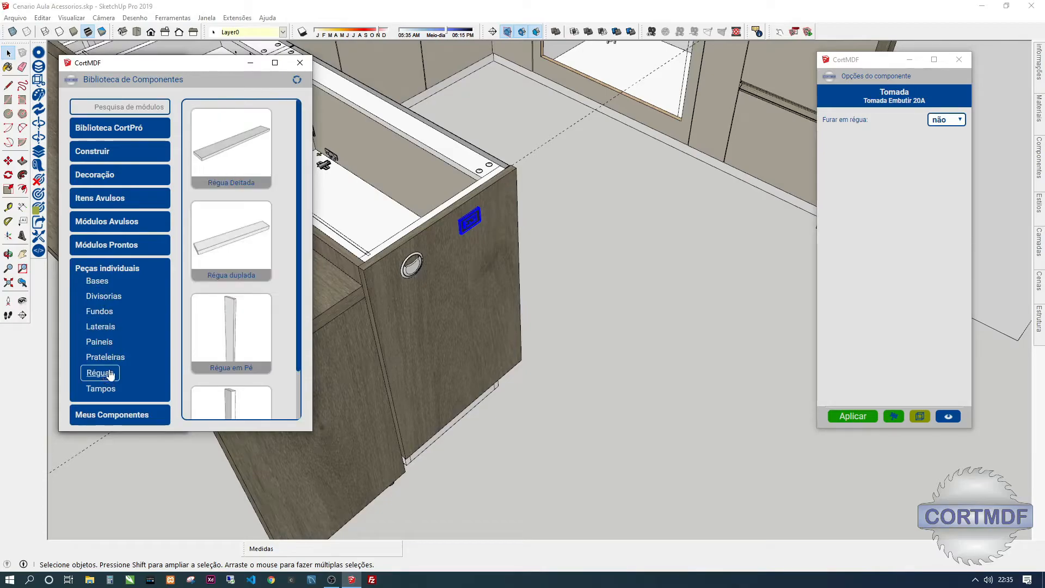
{"action": "left_click", "coordinate": [228, 150]}
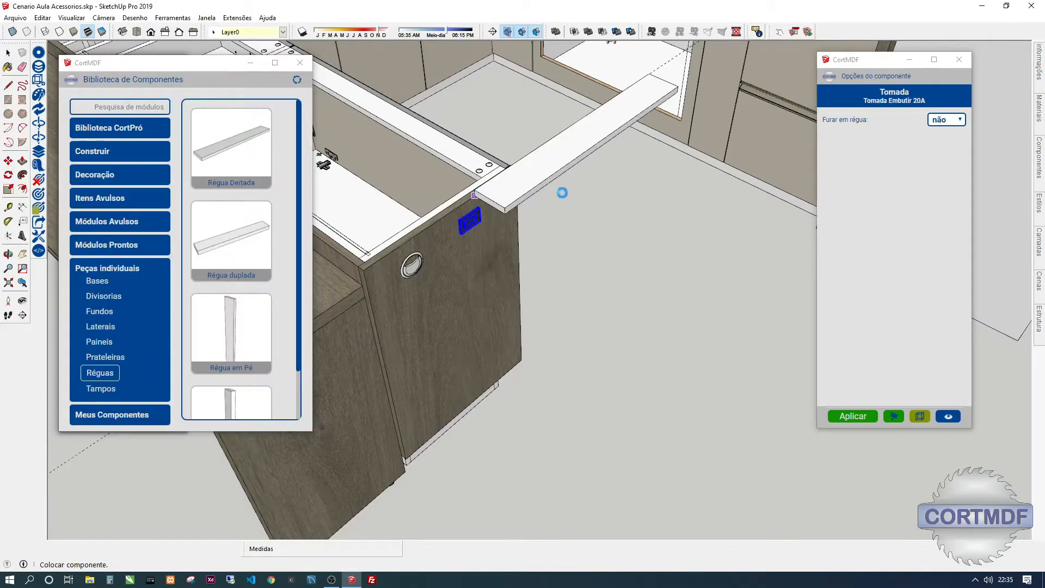
{"action": "scroll", "coordinate": [531, 155], "scroll_direction": "up", "scroll_amount": 5}
{"action": "middle_click_drag", "start_coordinate": [531, 154], "coordinate": [514, 250]}
{"action": "scroll", "coordinate": [509, 222], "scroll_direction": "down", "scroll_amount": 2}
Insert a Tomada Embutir from the Construir library's Acessorios onto the upper face of the loose strip.
{"action": "left_click", "coordinate": [39, 67]}
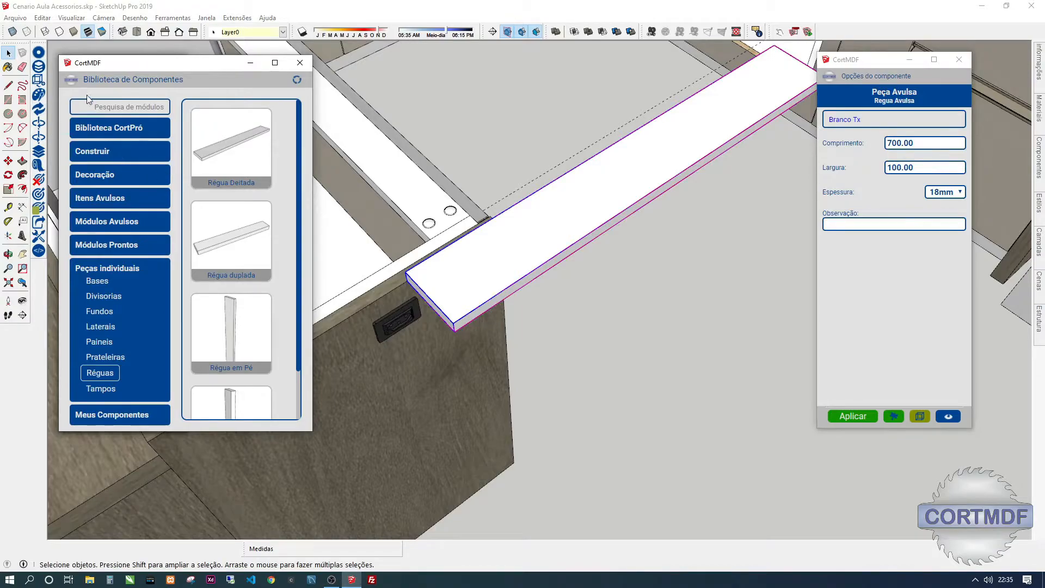
{"action": "left_click", "coordinate": [94, 151]}
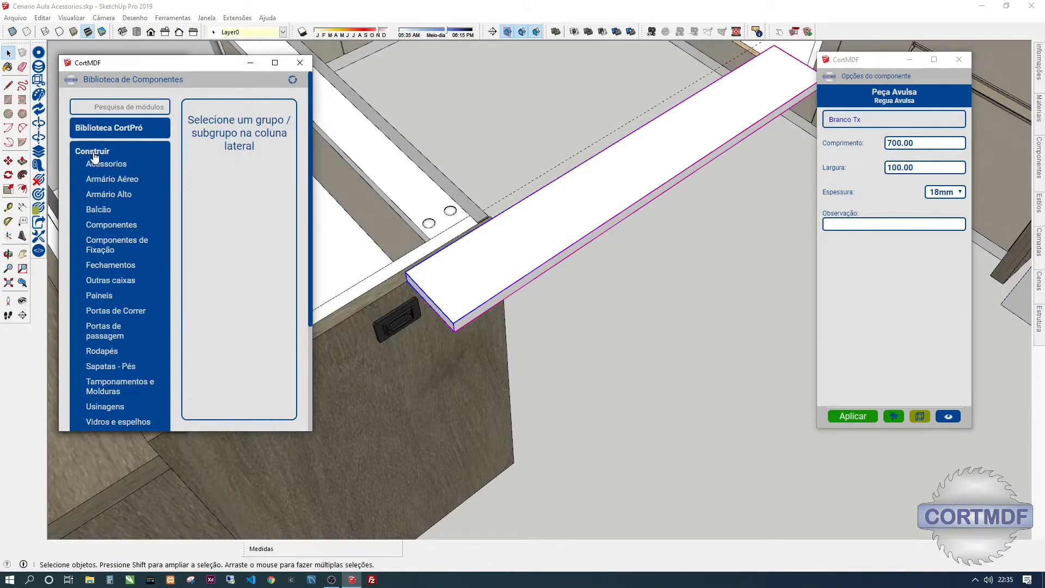
{"action": "left_click", "coordinate": [100, 166]}
{"action": "scroll", "coordinate": [234, 305], "scroll_direction": "down", "scroll_amount": 10}
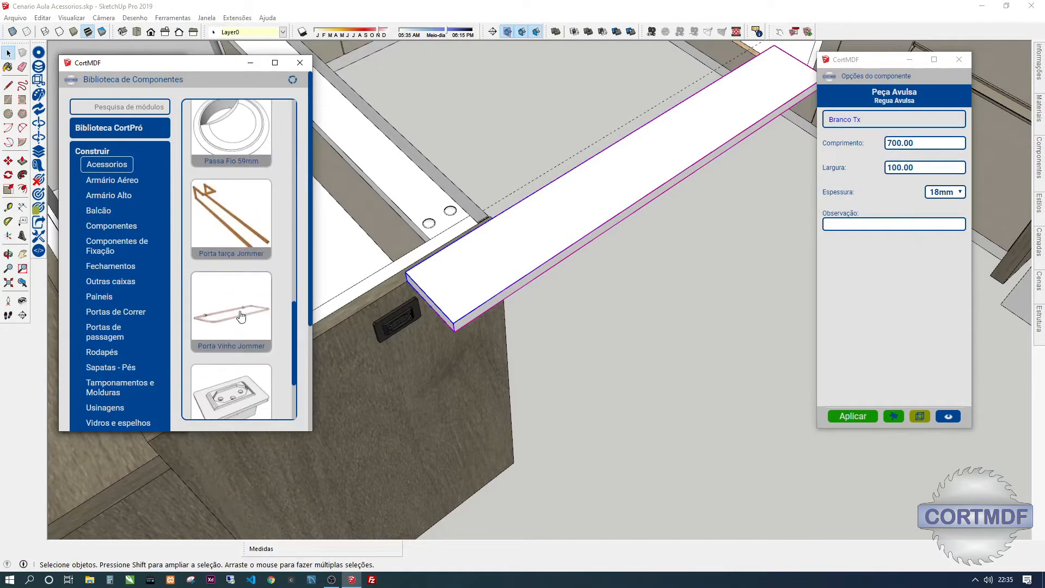
{"action": "left_click", "coordinate": [233, 294]}
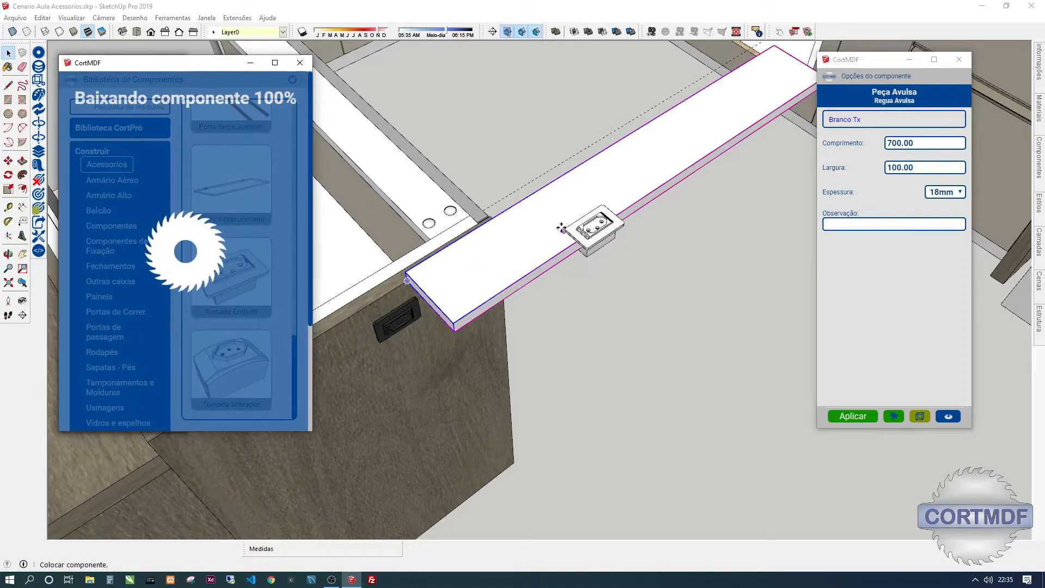
{"action": "left_click", "coordinate": [537, 211]}
{"action": "middle_click_drag", "start_coordinate": [537, 211], "coordinate": [585, 271]}
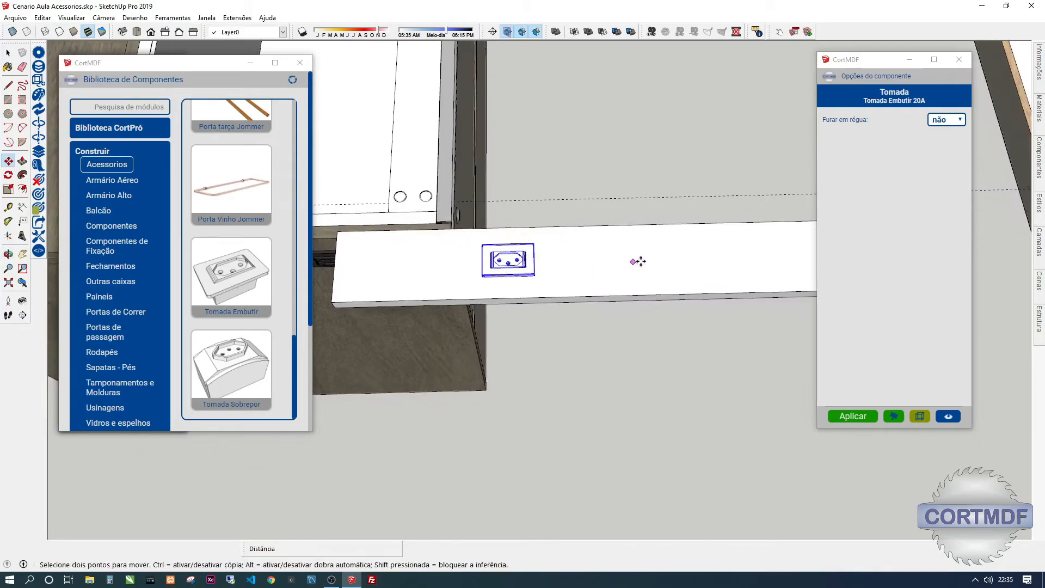
Create a guide line 60 mm from the strip's long edge with the Tape Measure and check its offset.
{"action": "key", "text": "t"}
{"action": "left_click", "coordinate": [603, 225]}
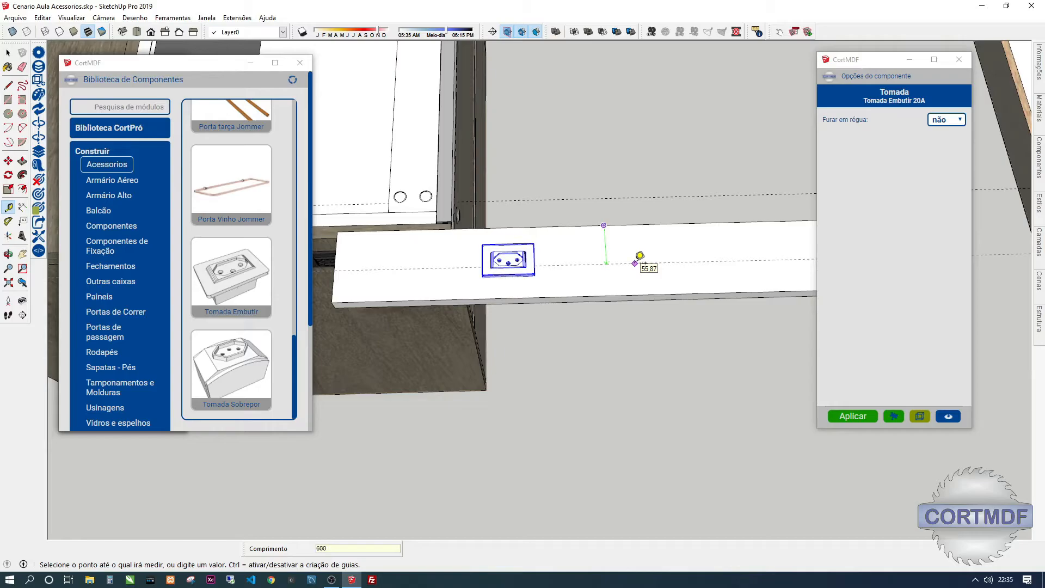
{"action": "key", "text": "Return"}
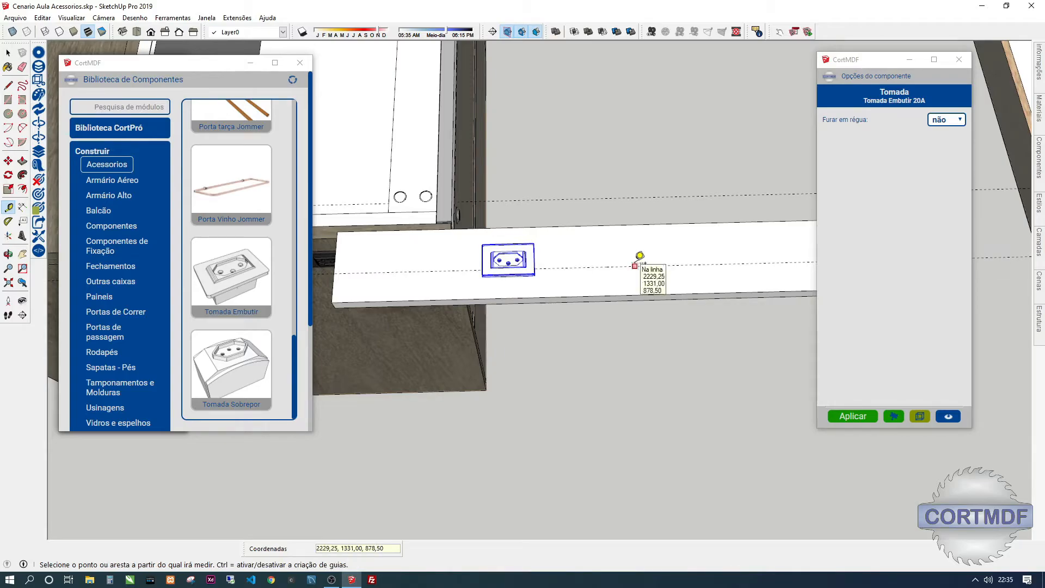
{"action": "left_click", "coordinate": [571, 267]}
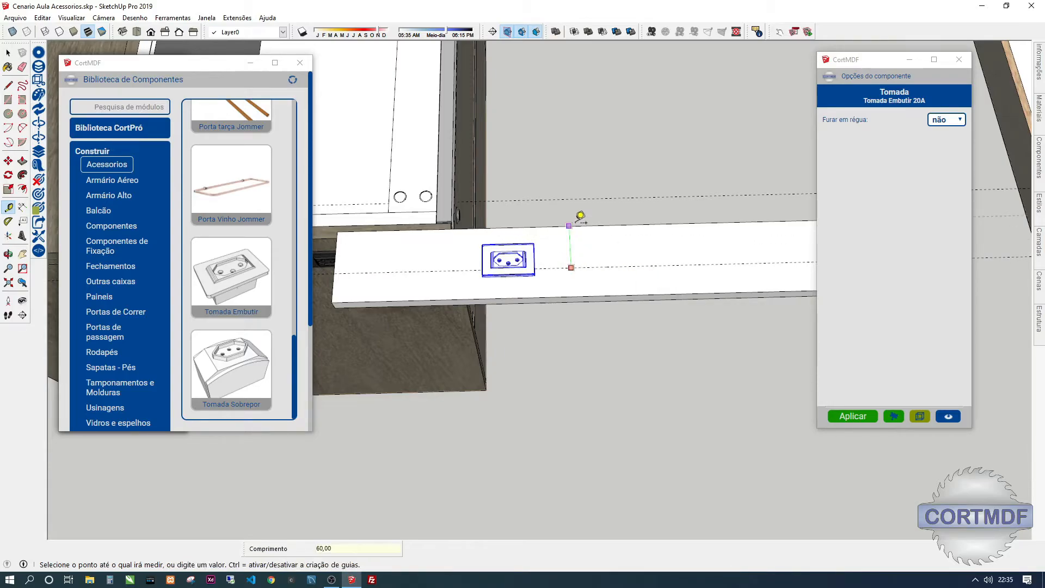
Move the strip's socket about 12 mm across the board to centre it on the guide line.
{"action": "middle_click_drag", "start_coordinate": [580, 219], "coordinate": [707, 200]}
{"action": "left_click", "coordinate": [564, 251]}
{"action": "left_click", "coordinate": [562, 243]}
{"action": "key", "text": "m"}
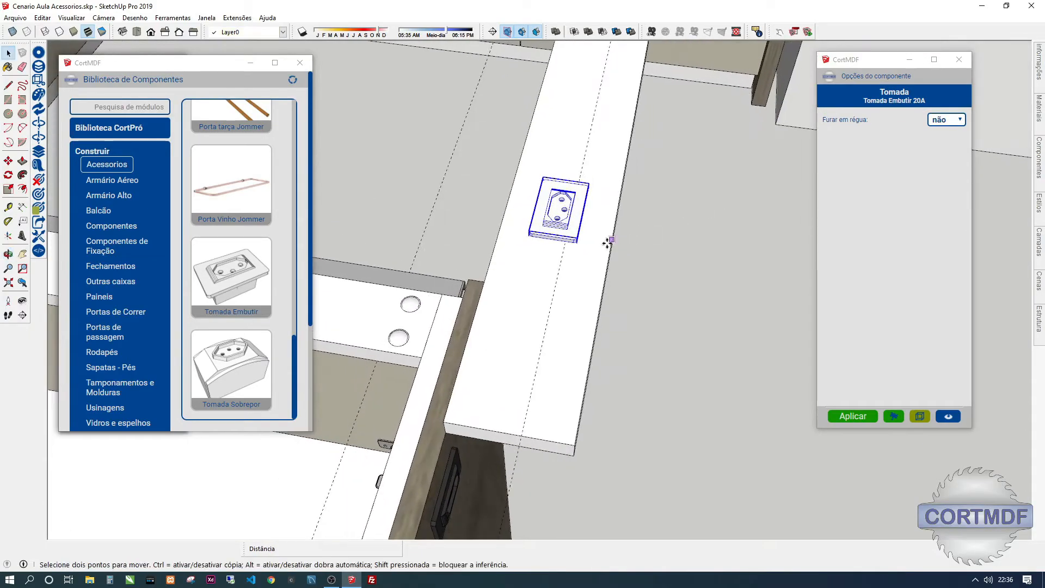
{"action": "scroll", "coordinate": [578, 239], "scroll_direction": "up", "scroll_amount": 2}
{"action": "left_click", "coordinate": [530, 247]}
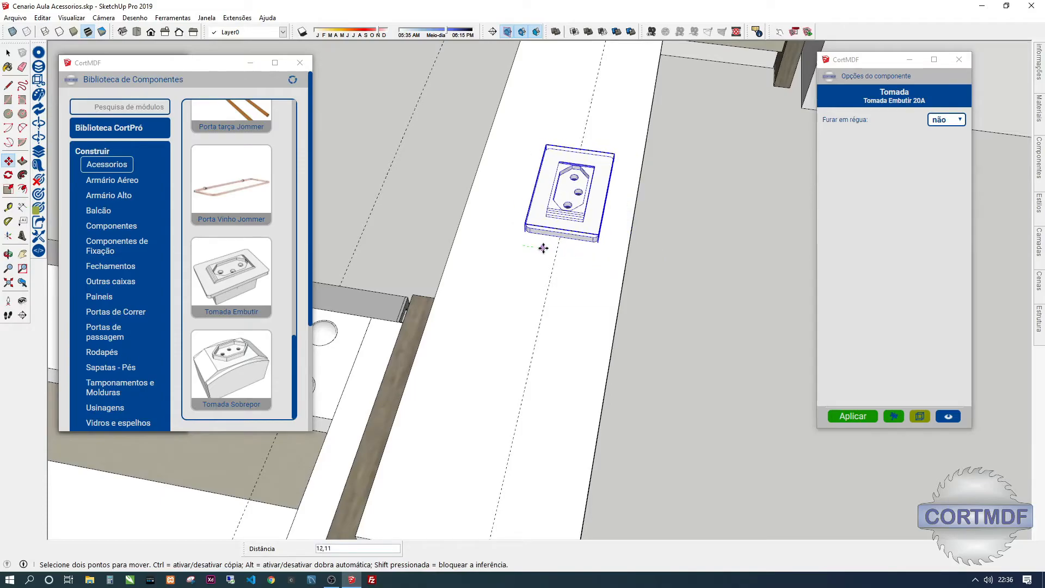
{"action": "middle_click_drag", "start_coordinate": [548, 234], "coordinate": [608, 162]}
Check the socket's position on the strip with the Tape Measure and in X-ray view.
{"action": "key", "text": "t"}
{"action": "left_click", "coordinate": [493, 248]}
{"action": "left_click", "coordinate": [603, 244]}
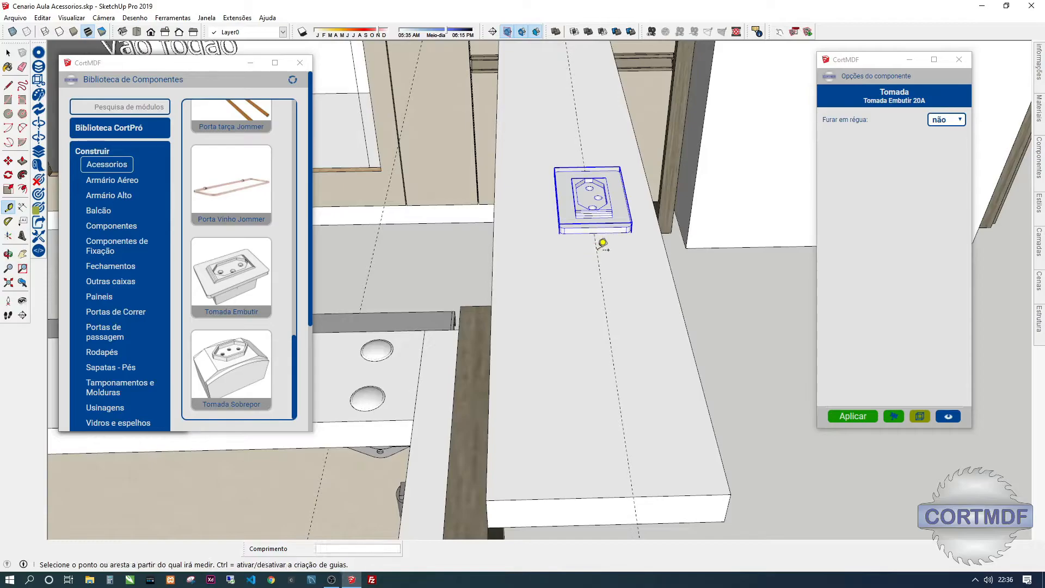
{"action": "scroll", "coordinate": [601, 243], "scroll_direction": "up", "scroll_amount": 5}
{"action": "key", "text": "x"}
{"action": "middle_click_drag", "start_coordinate": [594, 249], "coordinate": [648, 282]}
{"action": "scroll", "coordinate": [604, 266], "scroll_direction": "down", "scroll_amount": 1}
{"action": "key", "text": "x"}
{"action": "middle_click_drag", "start_coordinate": [583, 263], "coordinate": [527, 294]}
{"action": "key", "text": "t"}
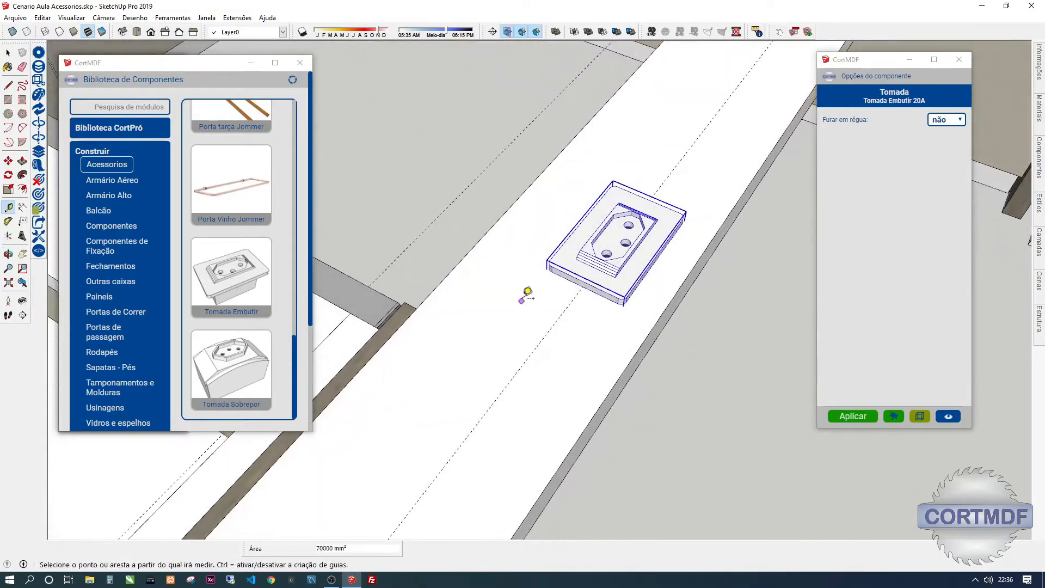
{"action": "left_click", "coordinate": [665, 170]}
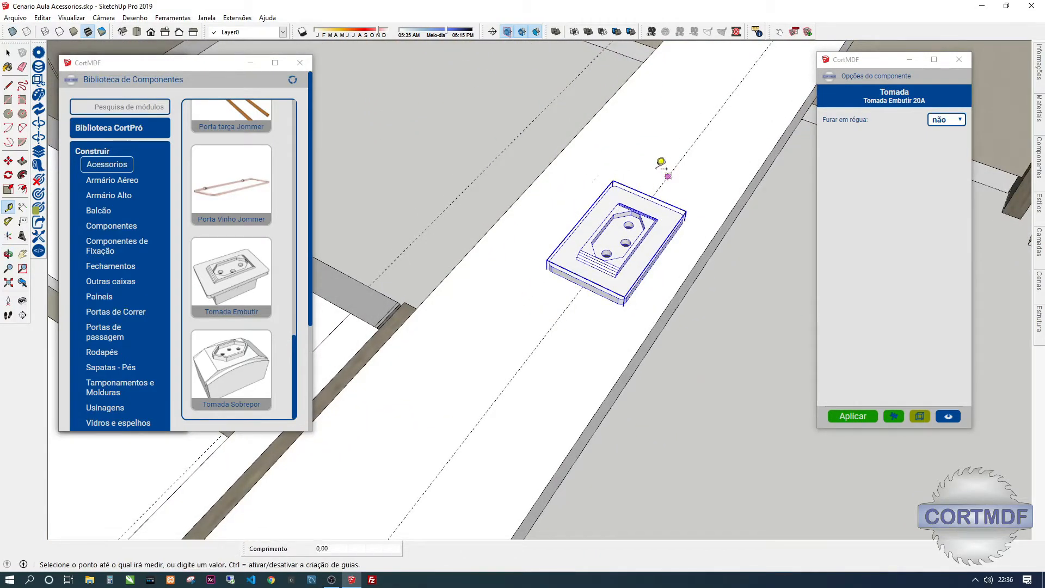
{"action": "left_click", "coordinate": [585, 124]}
Erase the guide line running along the strip.
{"action": "mouse_move", "coordinate": [585, 124]}
{"action": "middle_mouse_down"}
{"action": "mouse_move", "coordinate": [553, 283]}
{"action": "mouse_move", "coordinate": [596, 256]}
{"action": "middle_mouse_up"}
{"action": "key", "text": "e"}
{"action": "left_click_drag", "start_coordinate": [542, 292], "coordinate": [541, 275]}
{"action": "key", "text": "space"}
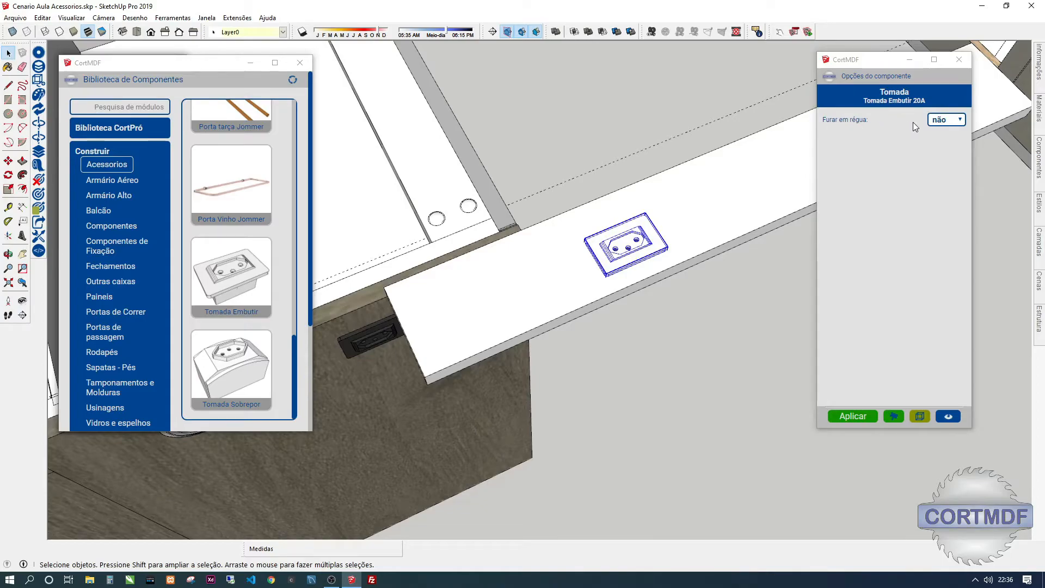
Enable the Furar em régua option for the recessed socket on the strip.
{"action": "middle_click_drag", "start_coordinate": [710, 203], "coordinate": [681, 217]}
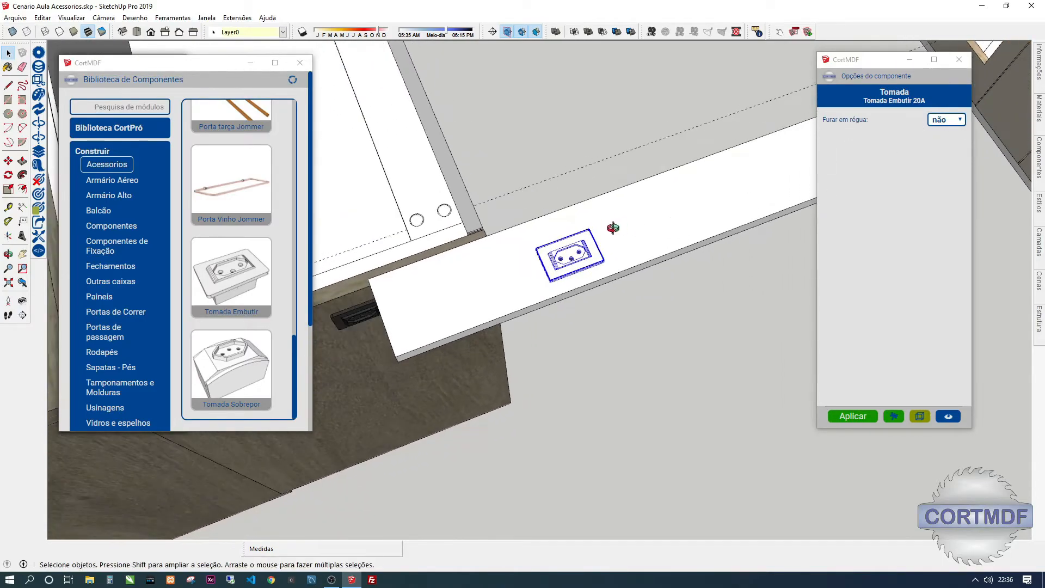
{"action": "left_click", "coordinate": [952, 121]}
{"action": "left_click", "coordinate": [947, 138]}
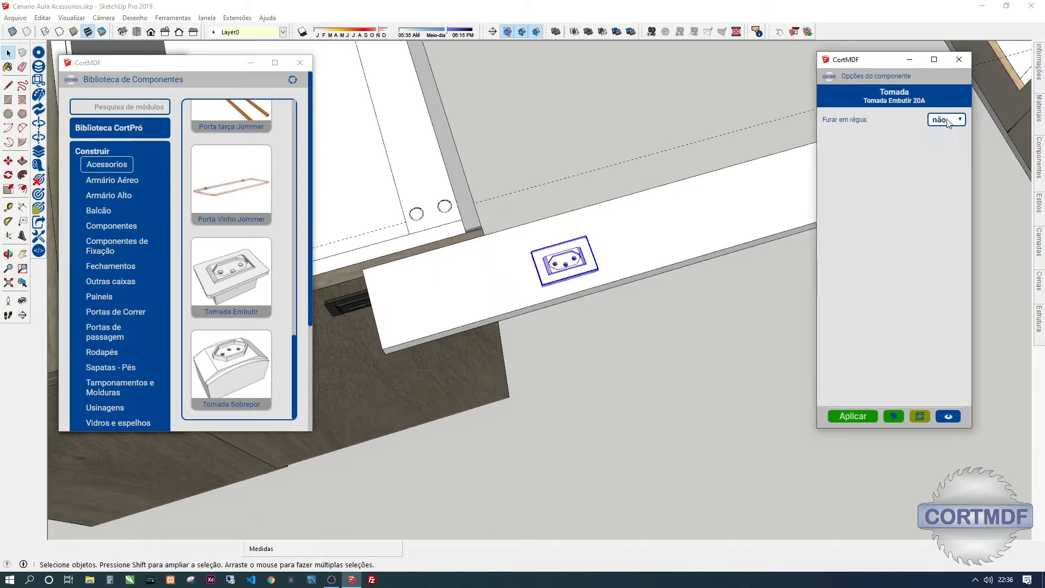
{"action": "middle_click_drag", "start_coordinate": [668, 249], "coordinate": [690, 291]}
{"action": "left_click", "coordinate": [923, 420]}
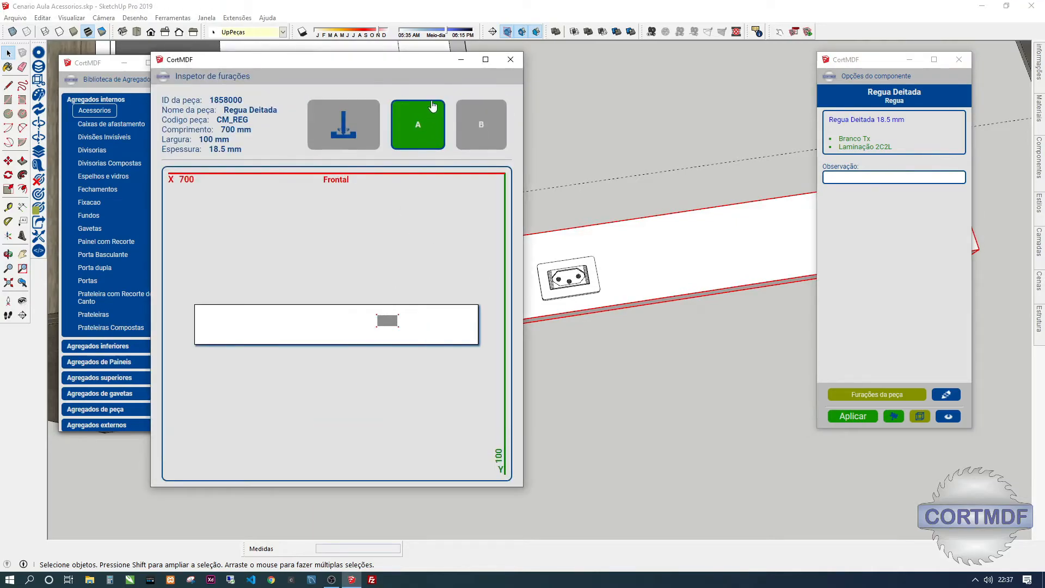
Inspect the socket cutout's position and dimensions on face A of the Regua Deitada in an enlarged Inspetor de furações.
{"action": "middle_click_drag", "start_coordinate": [635, 290], "coordinate": [516, 280]}
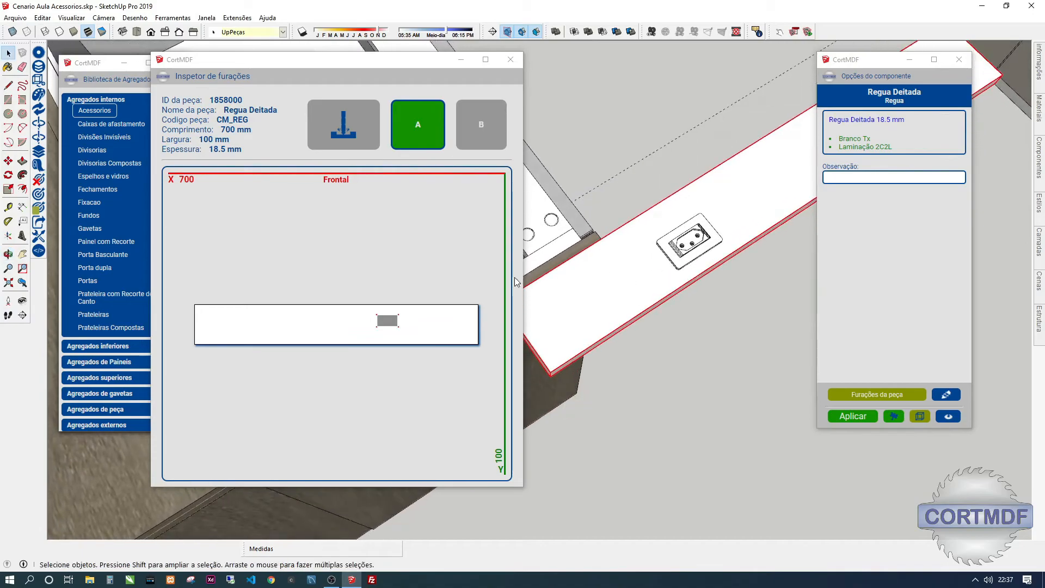
{"action": "mouse_move", "coordinate": [387, 324]}
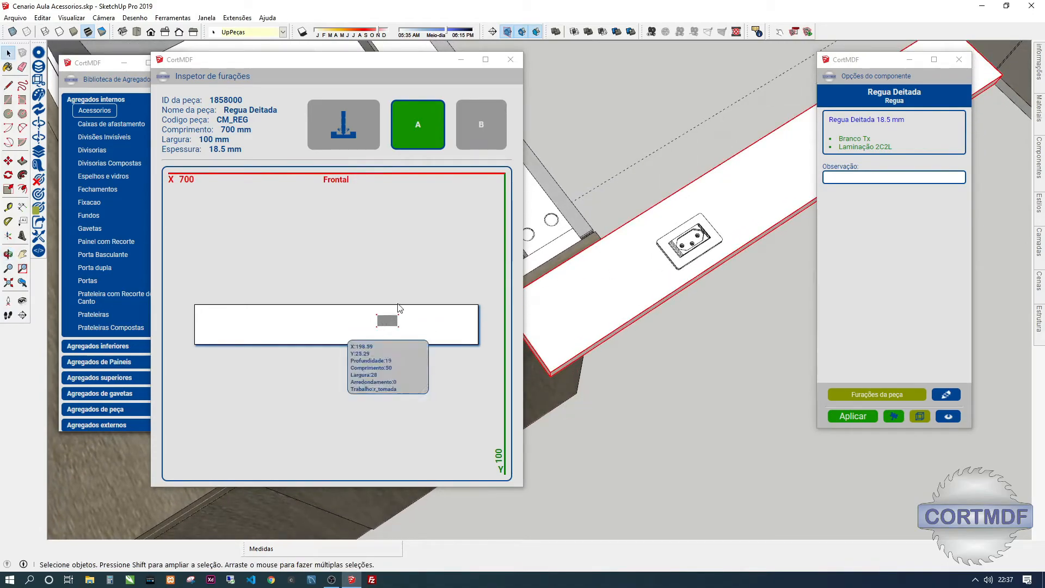
{"action": "left_click_drag", "start_coordinate": [360, 59], "coordinate": [290, 56]}
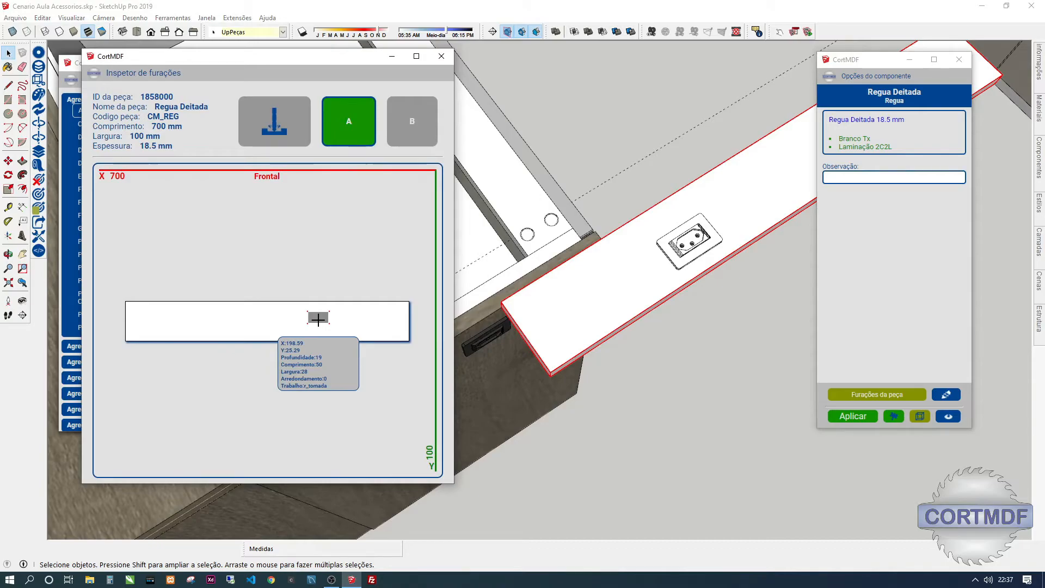
{"action": "left_click", "coordinate": [413, 56]}
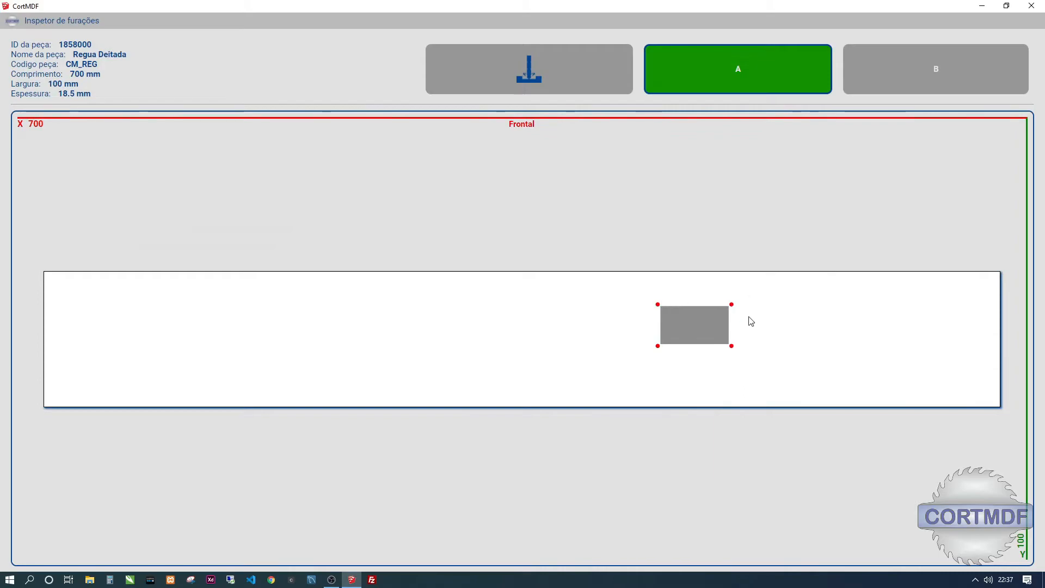
Read the rectangular socket cutout's position, depth and dimensions, and close the drilling inspector.
{"action": "mouse_move", "coordinate": [684, 329]}
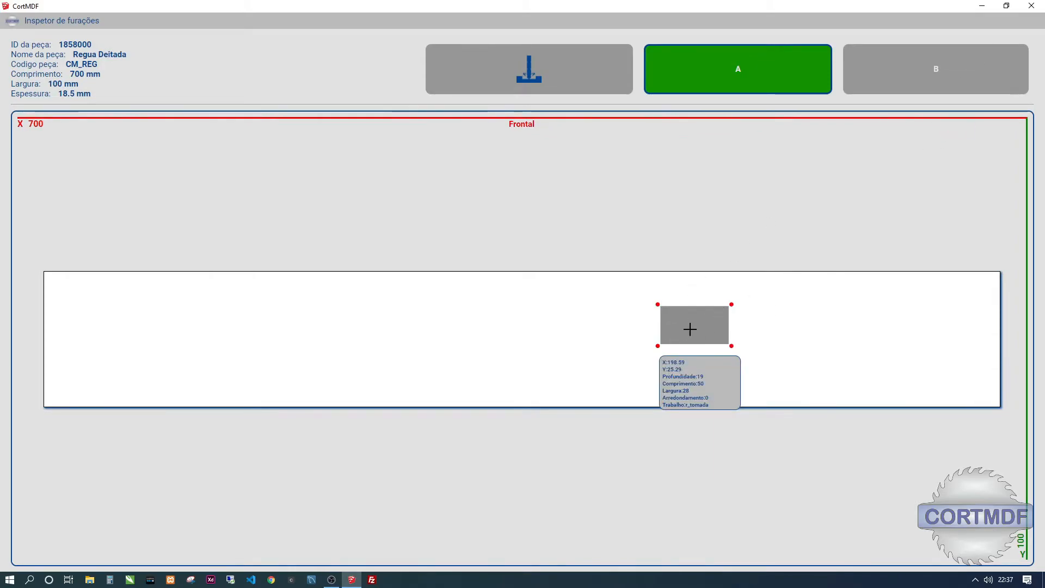
{"action": "left_click", "coordinate": [1031, 5]}
Set the recessed socket's Furar em régua option to sim, apply it, and machine the socket's cutout into the Regua Deitada strip.
{"action": "scroll", "coordinate": [689, 256], "scroll_direction": "up", "scroll_amount": 3}
{"action": "left_click", "coordinate": [612, 284]}
{"action": "left_click", "coordinate": [933, 124]}
{"action": "middle_click_drag", "start_coordinate": [647, 223], "coordinate": [591, 258]}
{"action": "left_click", "coordinate": [849, 418]}
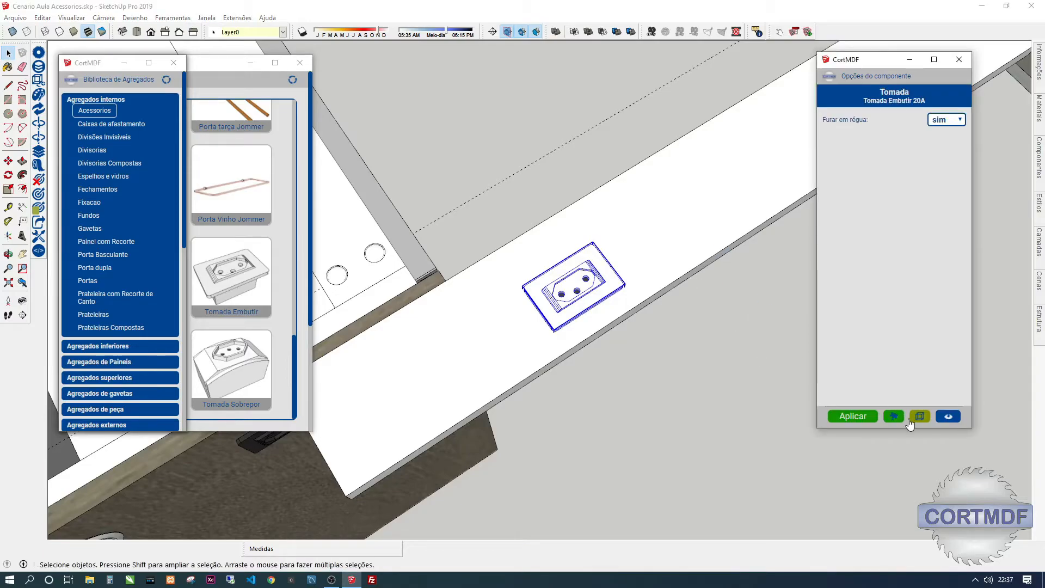
{"action": "left_click", "coordinate": [893, 417]}
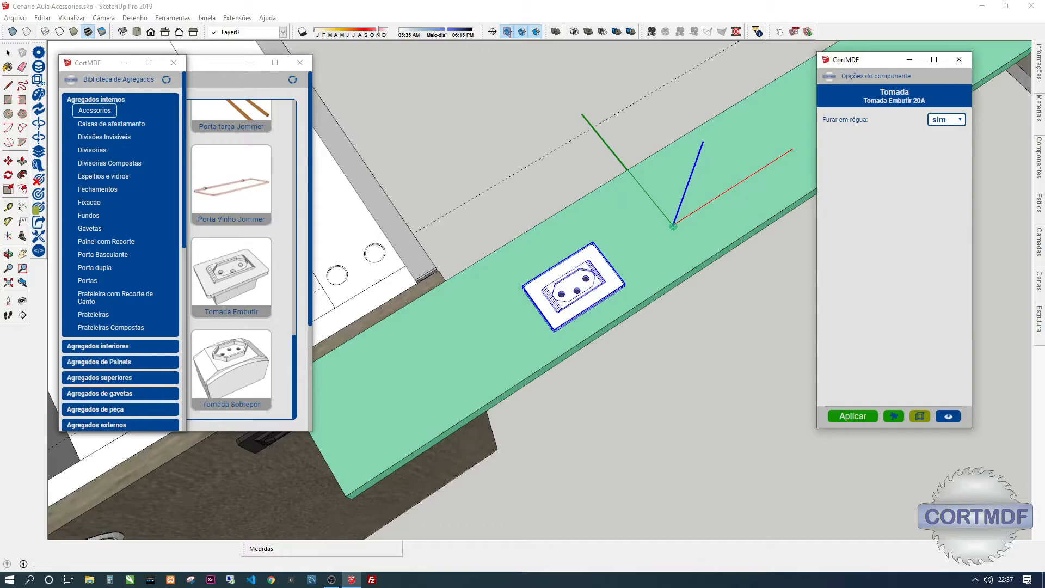
{"action": "left_click", "coordinate": [679, 245]}
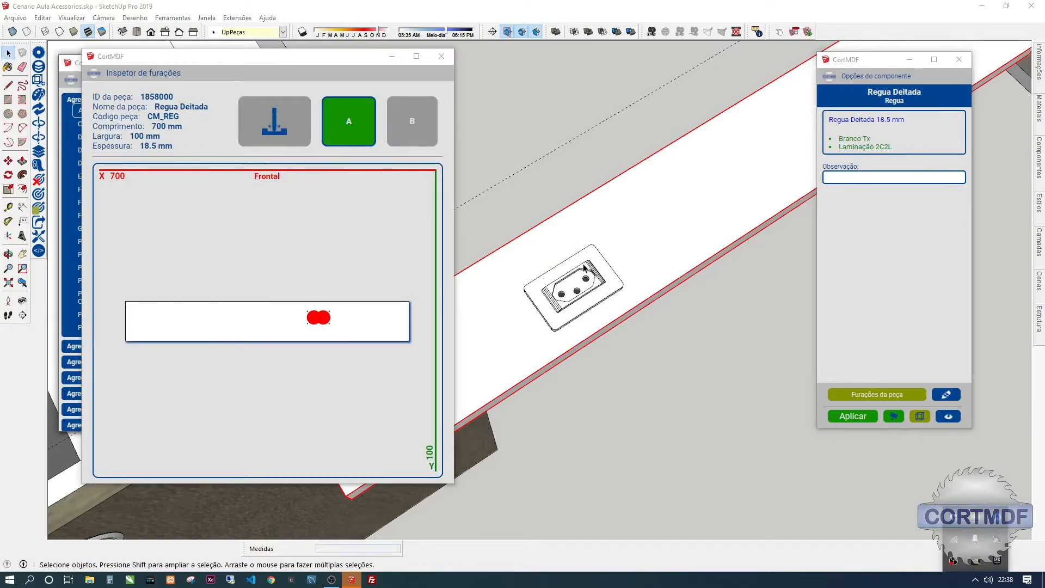
Inspect the socket's updated machining on face A of the Regua Deitada in an enlarged Inspetor de furações.
{"action": "left_click", "coordinate": [416, 56]}
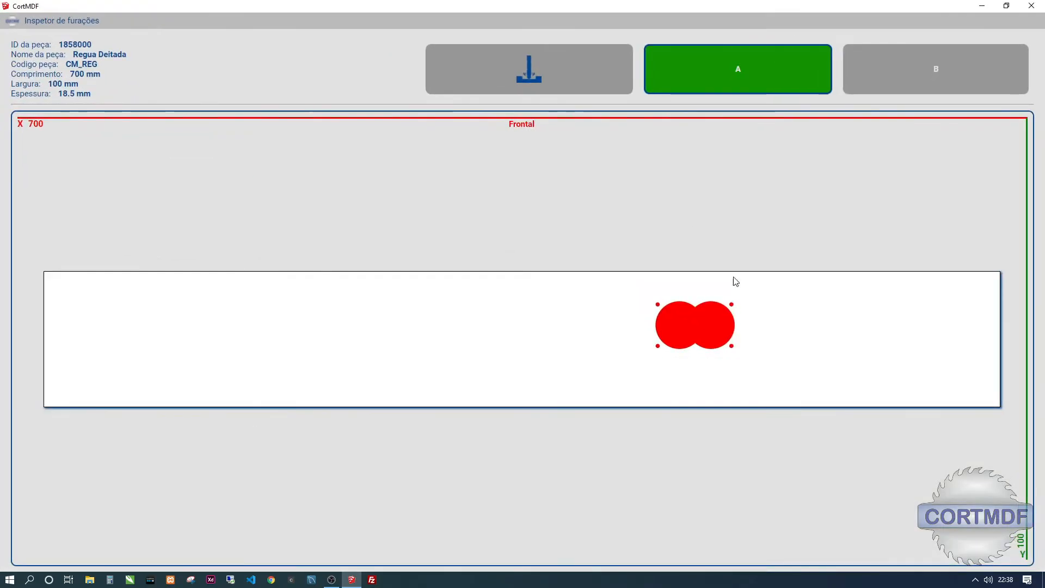
{"action": "mouse_move", "coordinate": [680, 311]}
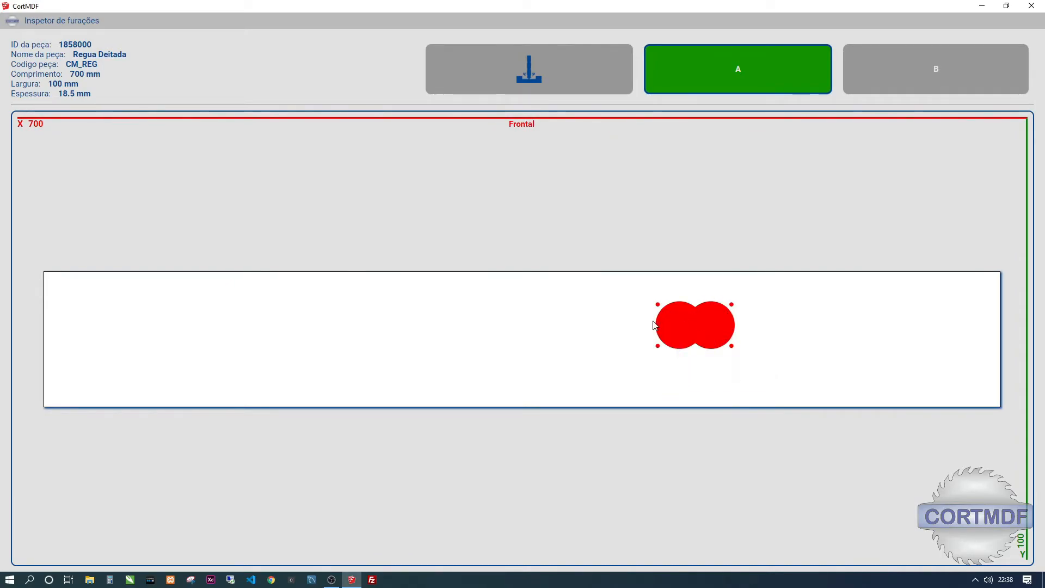
{"action": "mouse_move", "coordinate": [714, 334]}
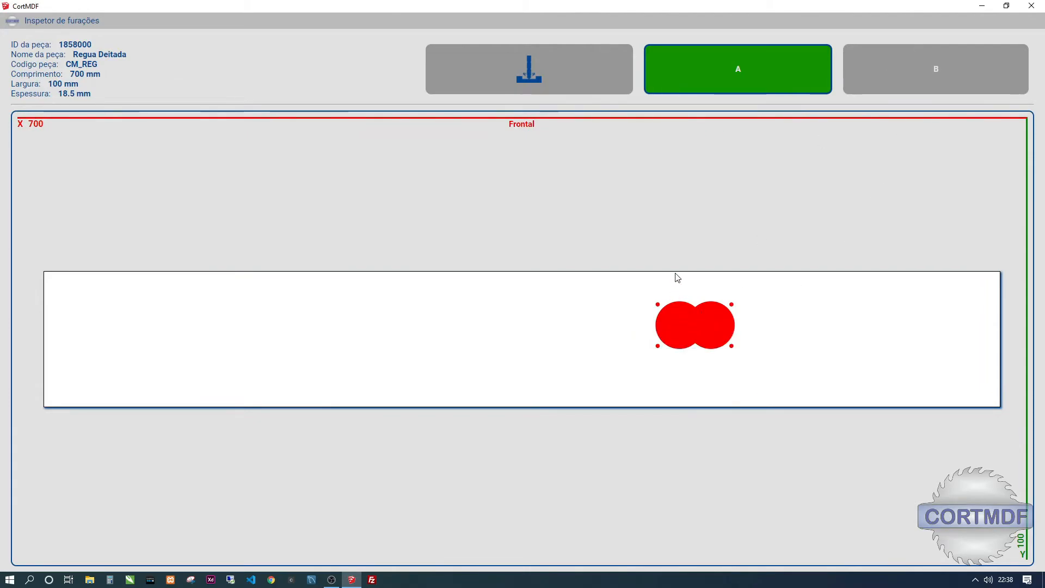
{"action": "left_click", "coordinate": [1034, 6]}
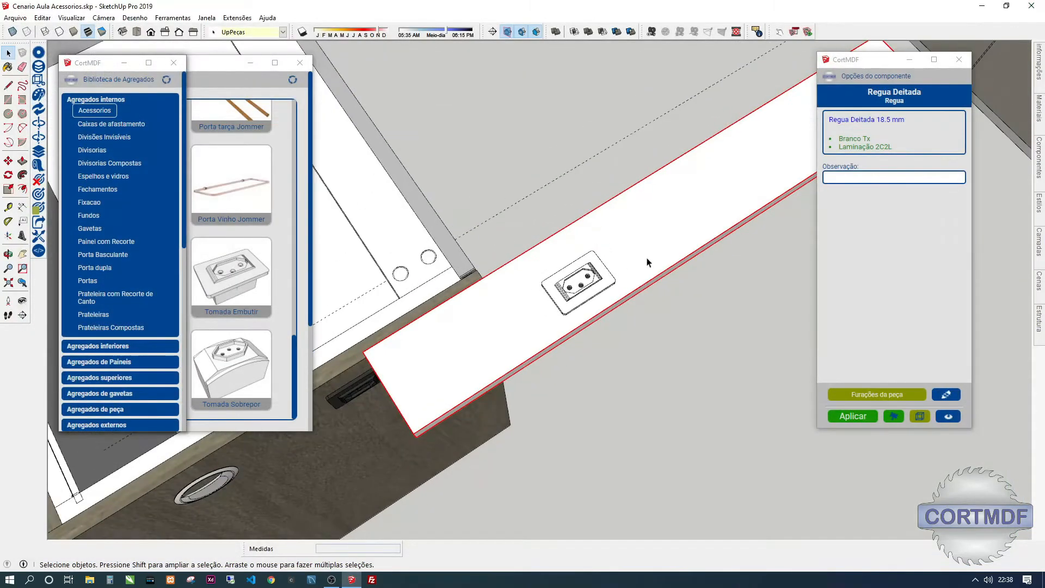
Delete the recessed socket and the Regua Deitada strip that holds it.
{"action": "left_click", "coordinate": [616, 266]}
{"action": "key", "text": "Delete"}
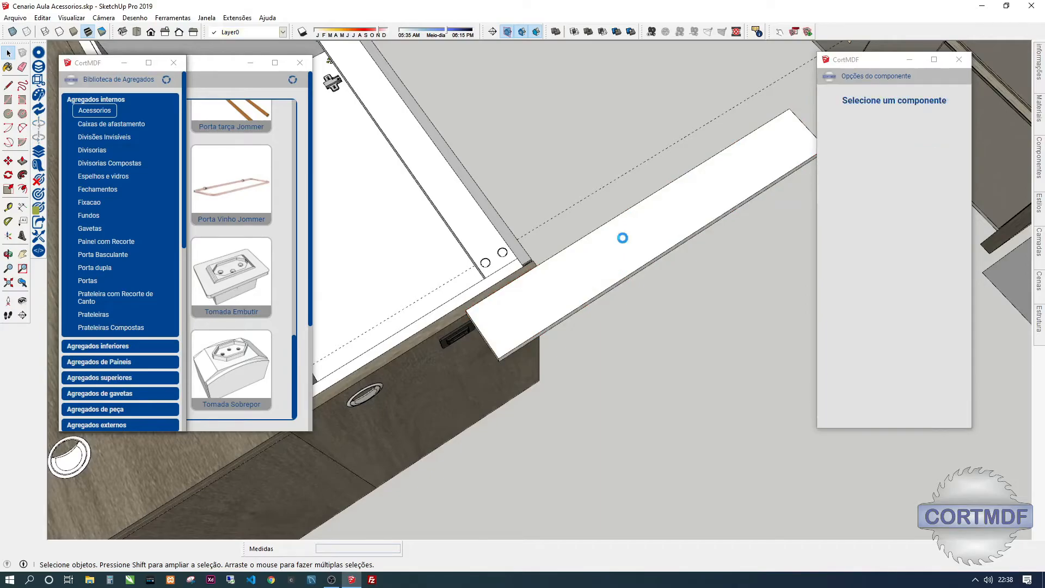
{"action": "key", "text": "Delete"}
{"action": "scroll", "coordinate": [655, 259], "scroll_direction": "down", "scroll_amount": 3}
{"action": "middle_click_drag", "start_coordinate": [655, 259], "coordinate": [346, 331]}
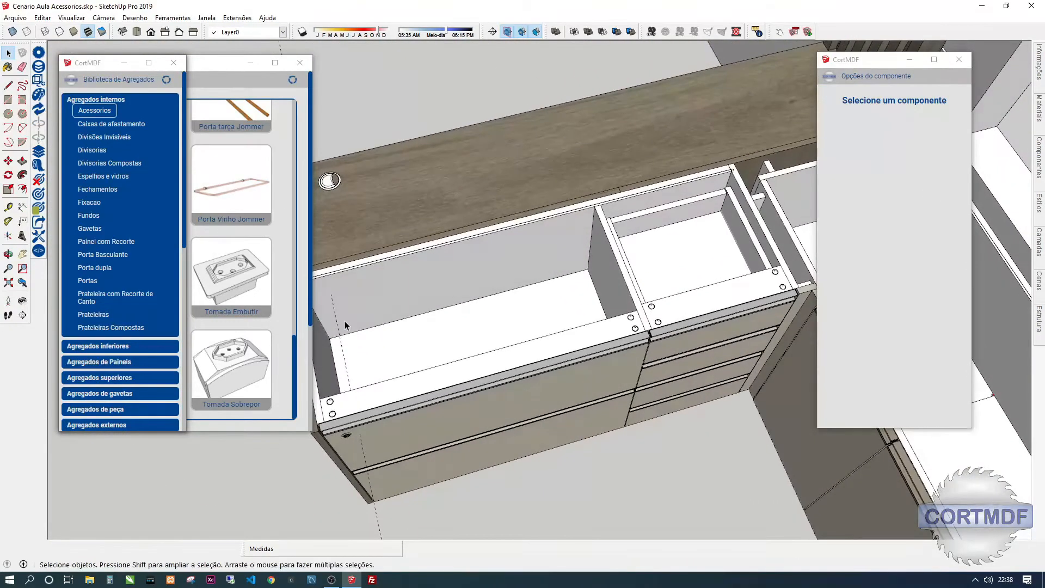
Place a Tomada Sobrepor surface-mounted socket from the component library inside the corner base cabinet, near its inner back corner.
{"action": "left_click", "coordinate": [200, 64]}
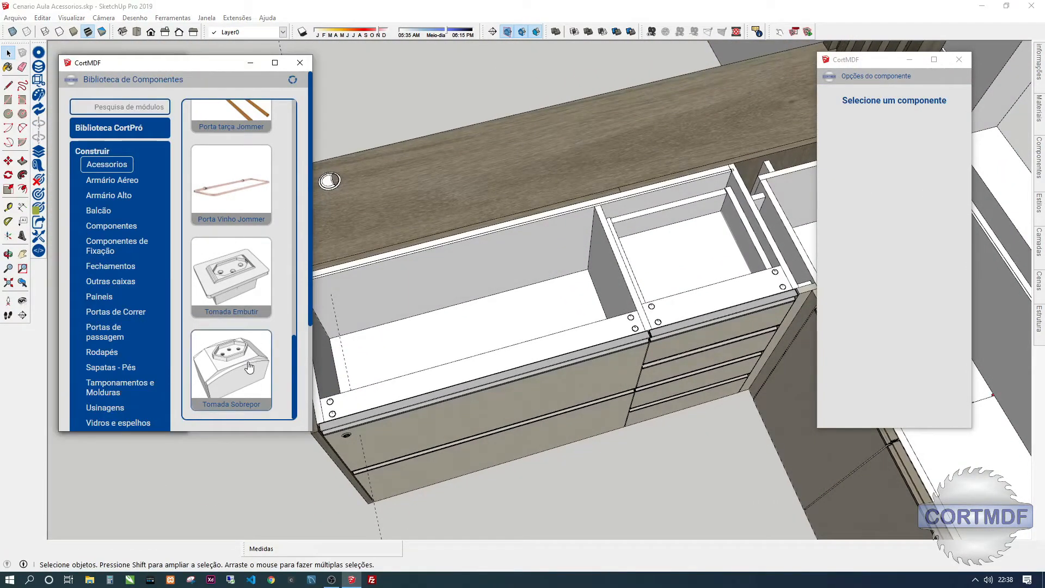
{"action": "scroll", "coordinate": [249, 374], "scroll_direction": "down", "scroll_amount": 3}
{"action": "middle_click_drag", "start_coordinate": [588, 322], "coordinate": [545, 346]}
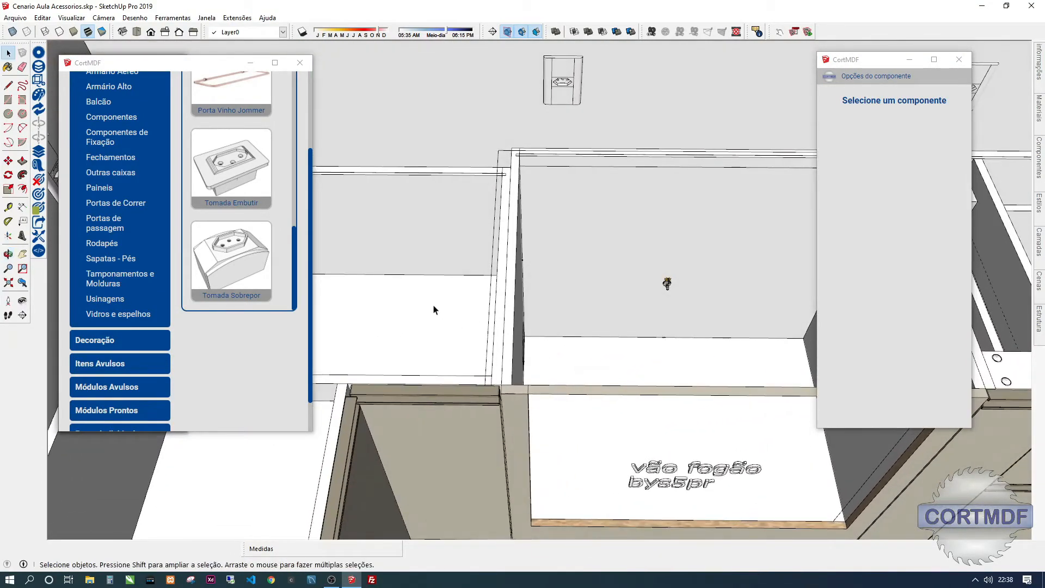
{"action": "left_click", "coordinate": [457, 317]}
{"action": "scroll", "coordinate": [457, 319], "scroll_direction": "down", "scroll_amount": 1}
{"action": "middle_click_drag", "start_coordinate": [465, 387], "coordinate": [479, 366]}
{"action": "key", "text": "i"}
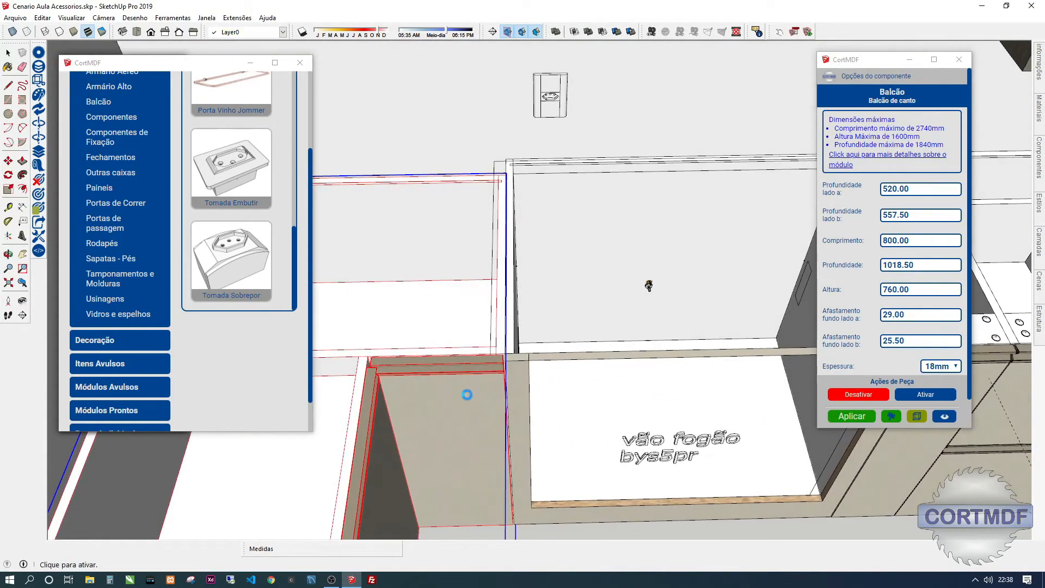
{"action": "scroll", "coordinate": [466, 408], "scroll_direction": "up", "scroll_amount": 3}
{"action": "middle_click_drag", "start_coordinate": [466, 409], "coordinate": [514, 279]}
{"action": "left_click", "coordinate": [243, 268]}
{"action": "scroll", "coordinate": [497, 381], "scroll_direction": "up", "scroll_amount": 2}
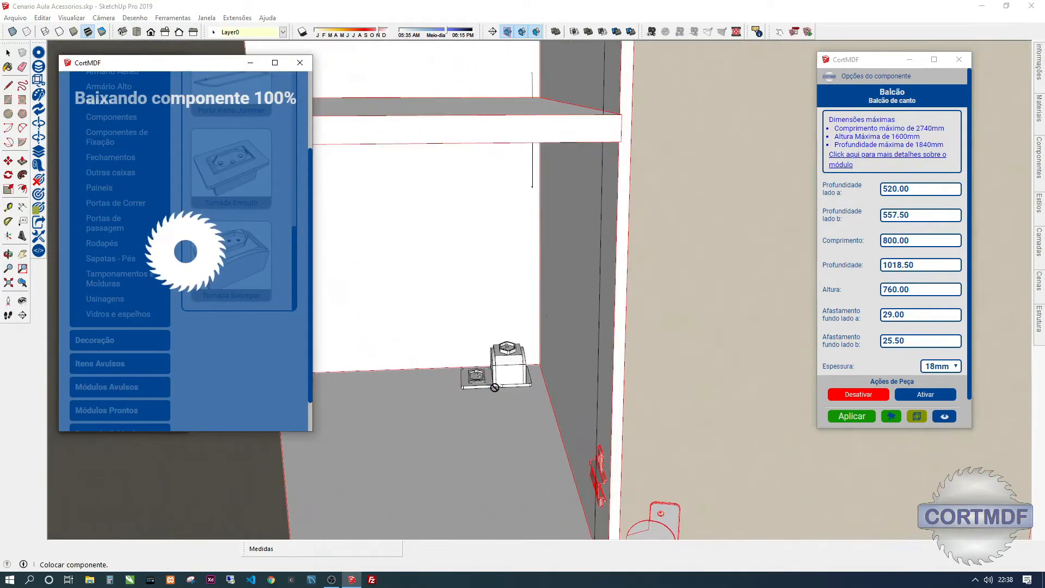
{"action": "middle_click_drag", "start_coordinate": [531, 329], "coordinate": [541, 334]}
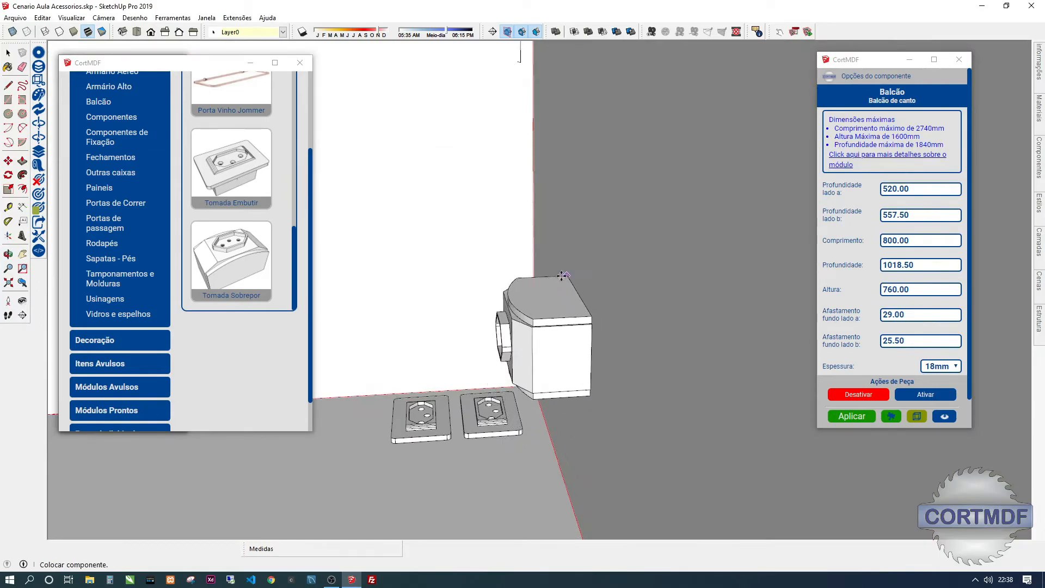
{"action": "left_click", "coordinate": [546, 307]}
{"action": "middle_click_drag", "start_coordinate": [546, 307], "coordinate": [575, 395]}
{"action": "scroll", "coordinate": [576, 395], "scroll_direction": "down", "scroll_amount": 5}
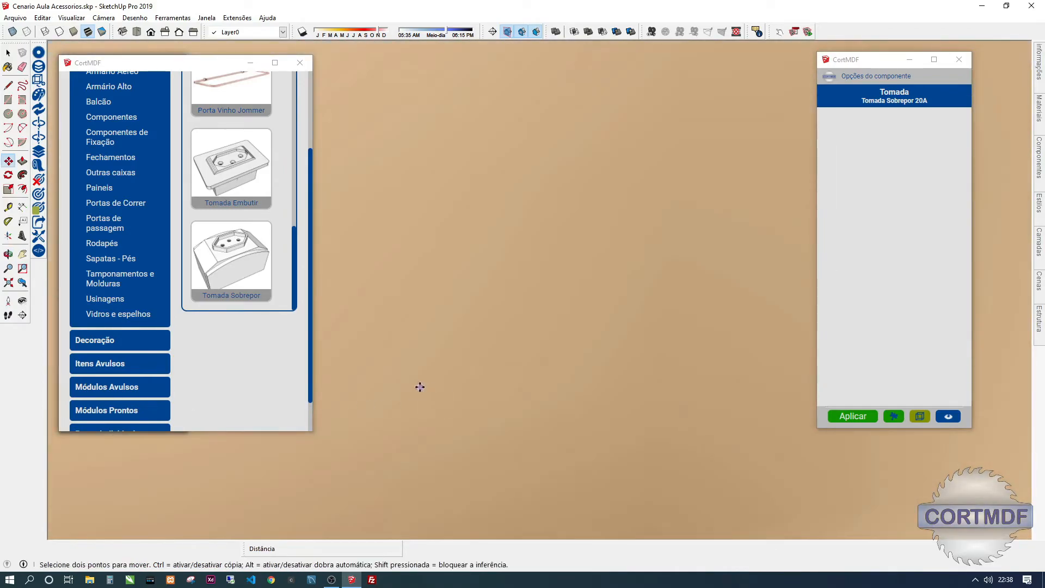
{"action": "middle_click_drag", "start_coordinate": [479, 390], "coordinate": [294, 445]}
{"action": "scroll", "coordinate": [294, 446], "scroll_direction": "down", "scroll_amount": 3}
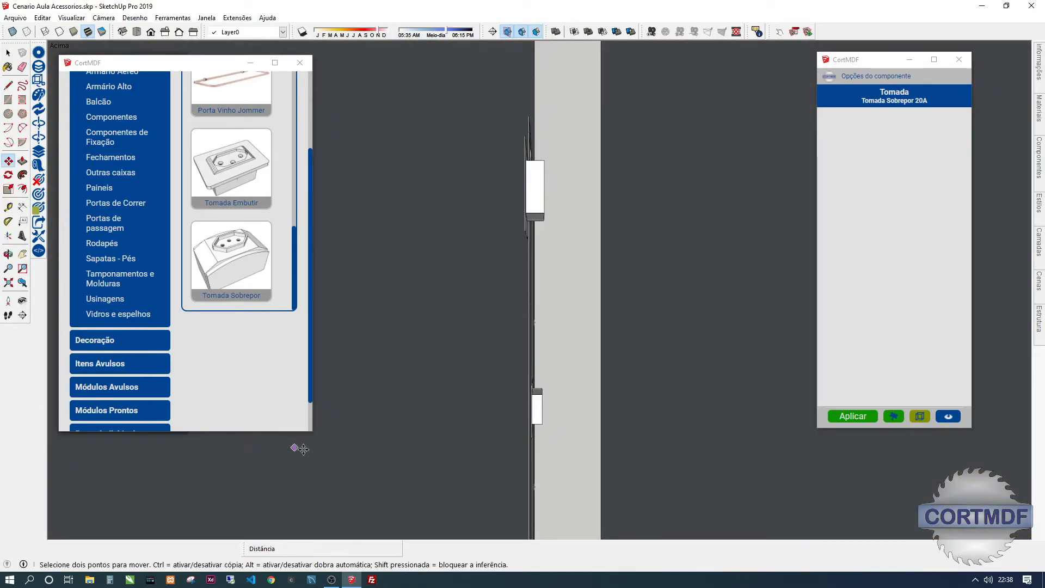
{"action": "scroll", "coordinate": [294, 445], "scroll_direction": "up", "scroll_amount": 2}
{"action": "middle_click_drag", "start_coordinate": [882, 324], "coordinate": [457, 426]}
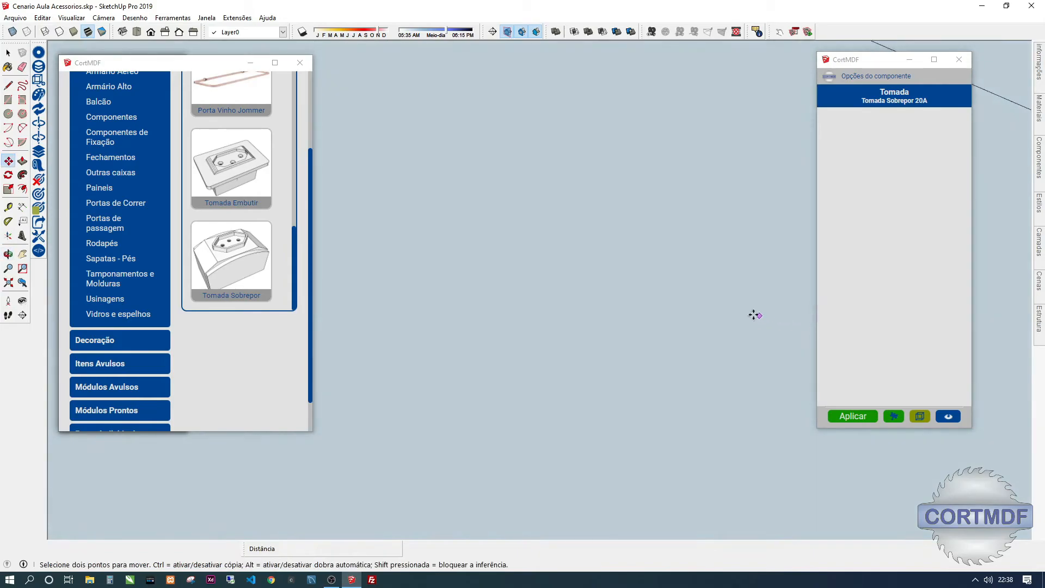
{"action": "scroll", "coordinate": [524, 321], "scroll_direction": "down", "scroll_amount": 10}
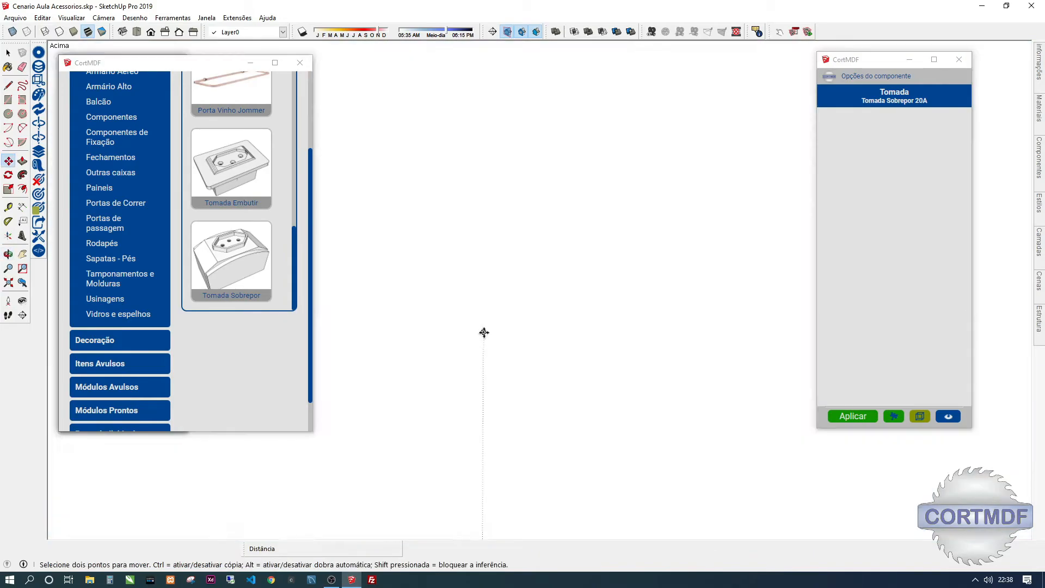
{"action": "scroll", "coordinate": [526, 331], "scroll_direction": "down", "scroll_amount": 1}
{"action": "scroll", "coordinate": [257, 284], "scroll_direction": "up", "scroll_amount": 3}
{"action": "scroll", "coordinate": [472, 315], "scroll_direction": "down", "scroll_amount": 4}
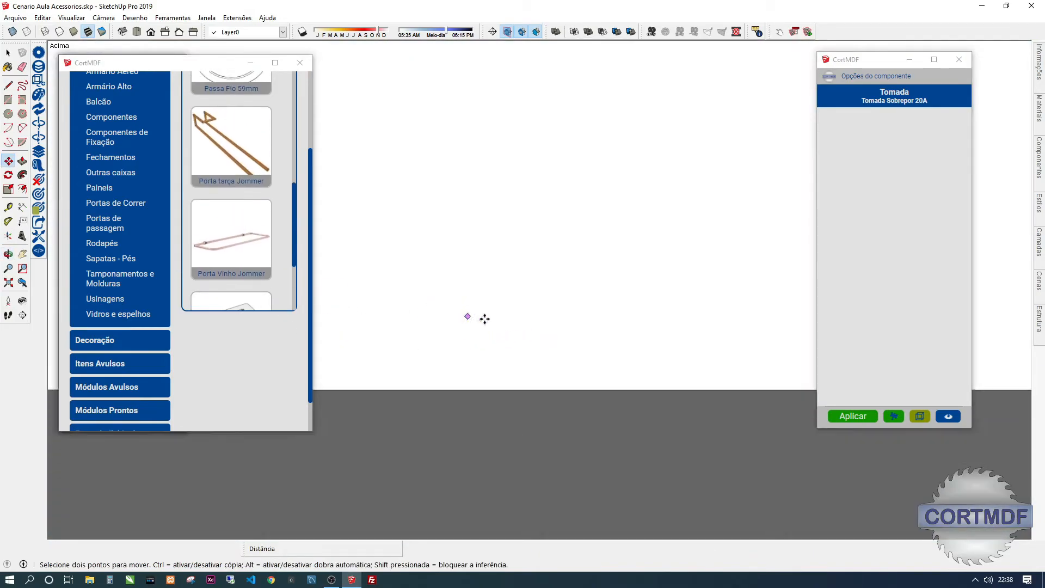
Enlarge the component library window and place a Porta taça Jommer glass rack under the shelf in the range hood niche.
{"action": "left_click_drag", "start_coordinate": [250, 431], "coordinate": [249, 493]}
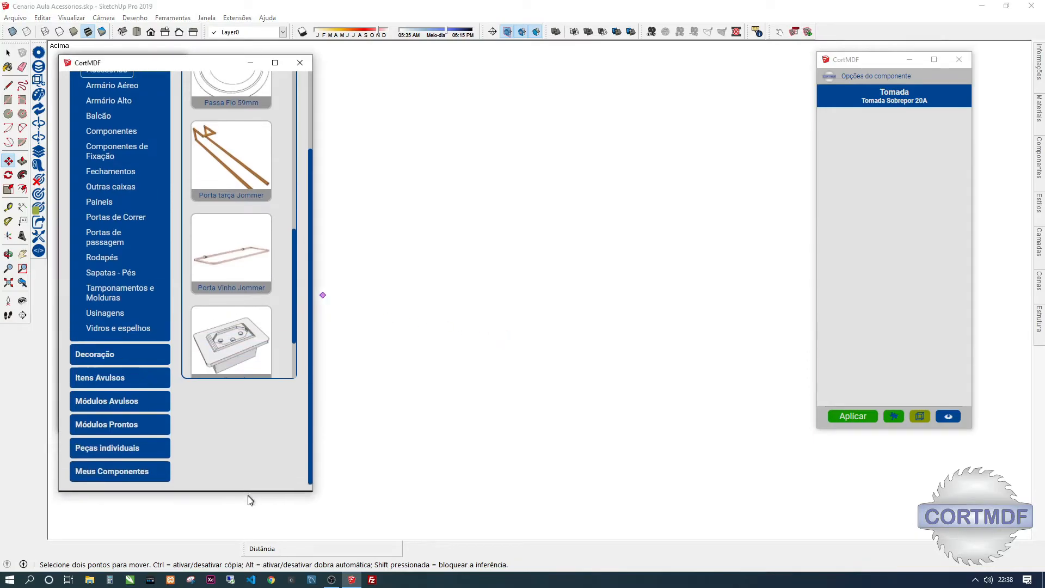
{"action": "scroll", "coordinate": [498, 351], "scroll_direction": "down", "scroll_amount": 3}
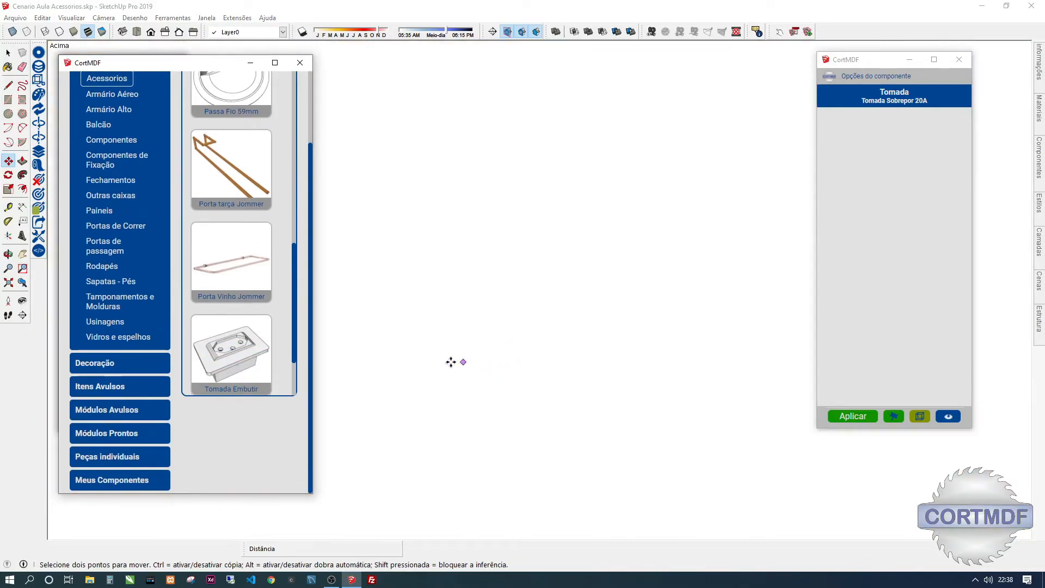
{"action": "left_click", "coordinate": [450, 362]}
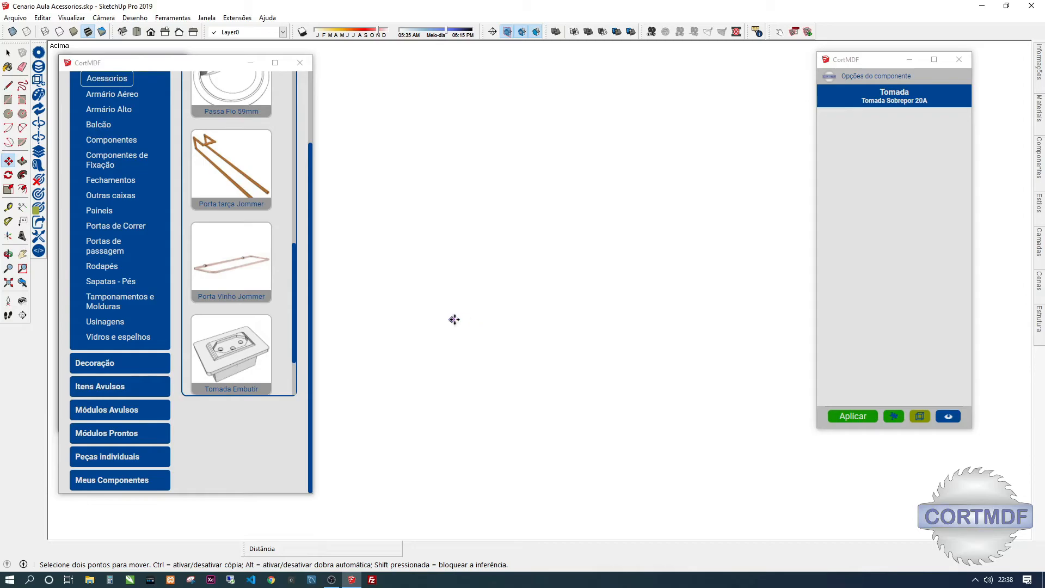
{"action": "scroll", "coordinate": [368, 303], "scroll_direction": "down", "scroll_amount": 7}
{"action": "mouse_move", "coordinate": [457, 316]}
{"action": "middle_mouse_down"}
{"action": "mouse_move", "coordinate": [610, 252]}
{"action": "mouse_move", "coordinate": [582, 207]}
{"action": "mouse_move", "coordinate": [571, 109]}
{"action": "mouse_move", "coordinate": [451, 215]}
{"action": "mouse_move", "coordinate": [529, 194]}
{"action": "mouse_move", "coordinate": [532, 247]}
{"action": "mouse_move", "coordinate": [611, 251]}
{"action": "mouse_move", "coordinate": [471, 296]}
{"action": "middle_mouse_up"}
{"action": "key", "text": "m"}
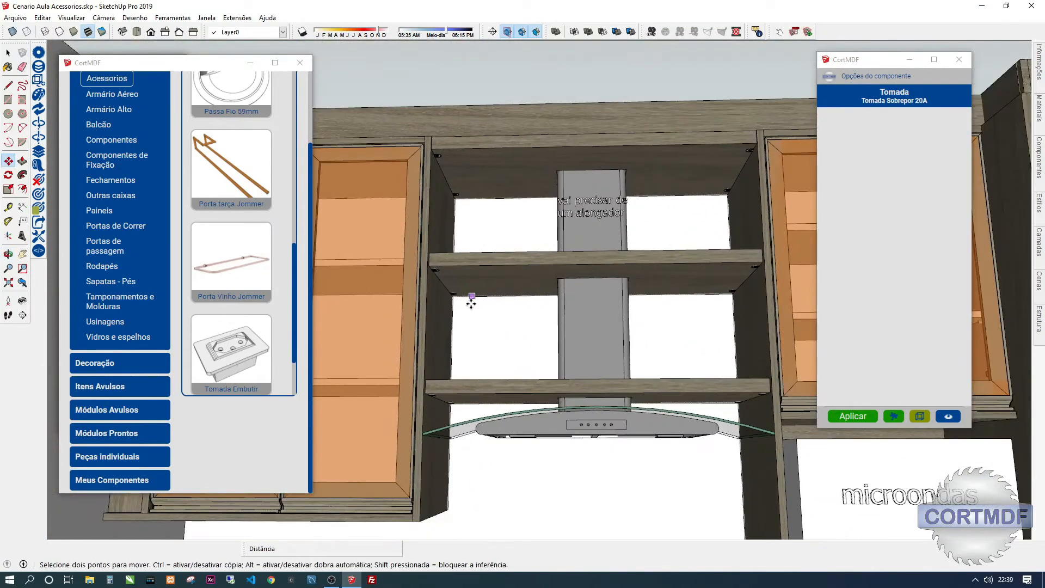
{"action": "scroll", "coordinate": [223, 188], "scroll_direction": "up", "scroll_amount": 2}
{"action": "scroll", "coordinate": [477, 297], "scroll_direction": "up", "scroll_amount": 3}
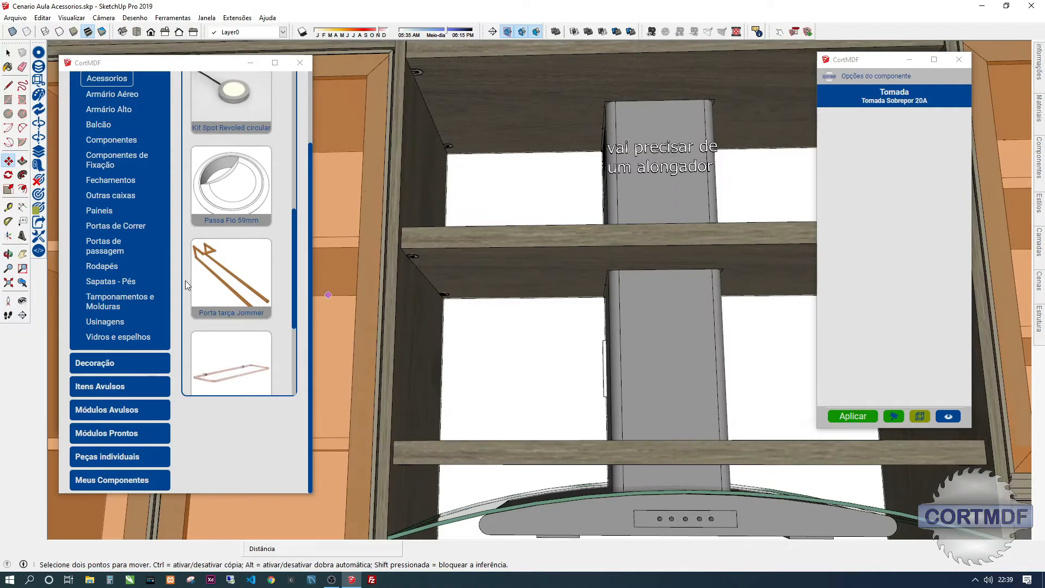
{"action": "left_click", "coordinate": [222, 273]}
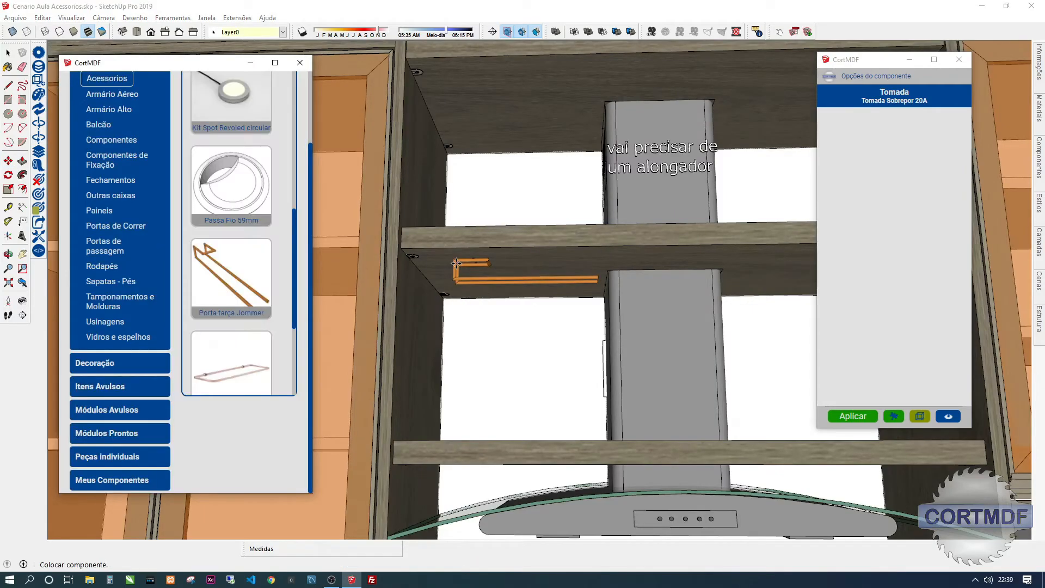
{"action": "left_click", "coordinate": [458, 298]}
{"action": "scroll", "coordinate": [460, 289], "scroll_direction": "up", "scroll_amount": 6}
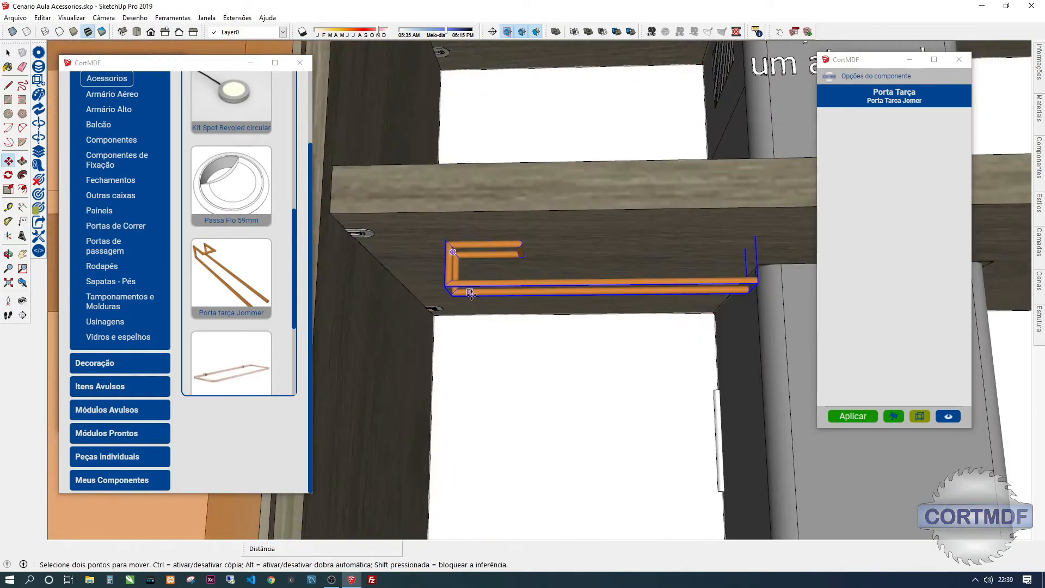
{"action": "key", "text": "x"}
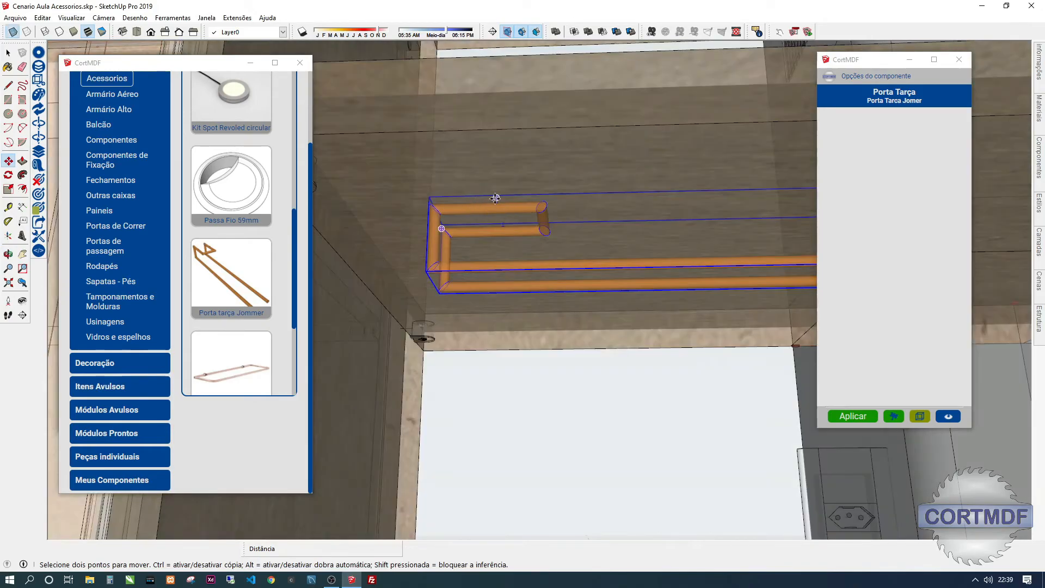
{"action": "scroll", "coordinate": [508, 220], "scroll_direction": "down", "scroll_amount": 4}
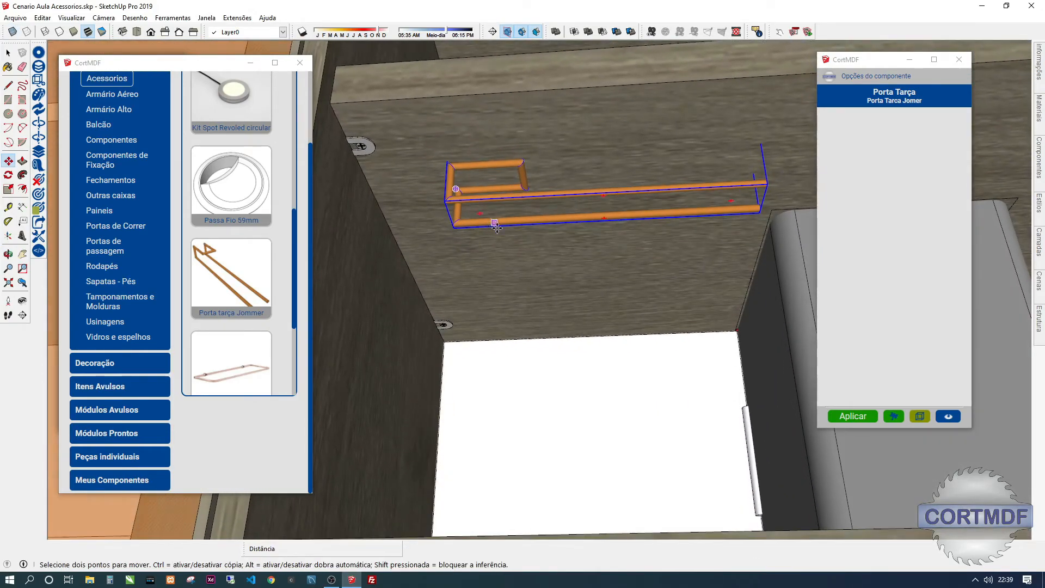
{"action": "key", "text": "q"}
{"action": "left_click", "coordinate": [478, 259]}
{"action": "left_click", "coordinate": [558, 255]}
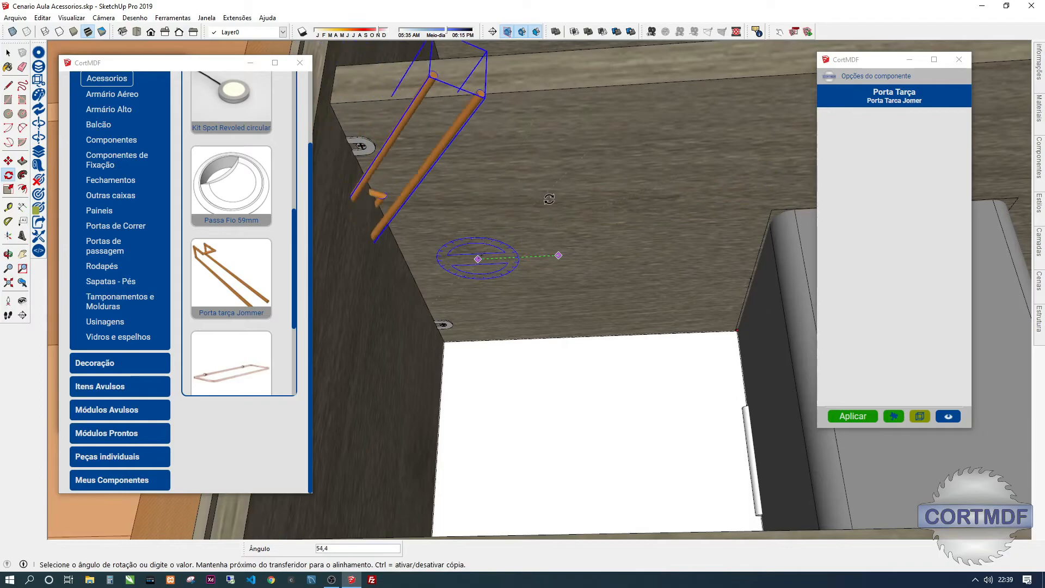
{"action": "left_click", "coordinate": [610, 256]}
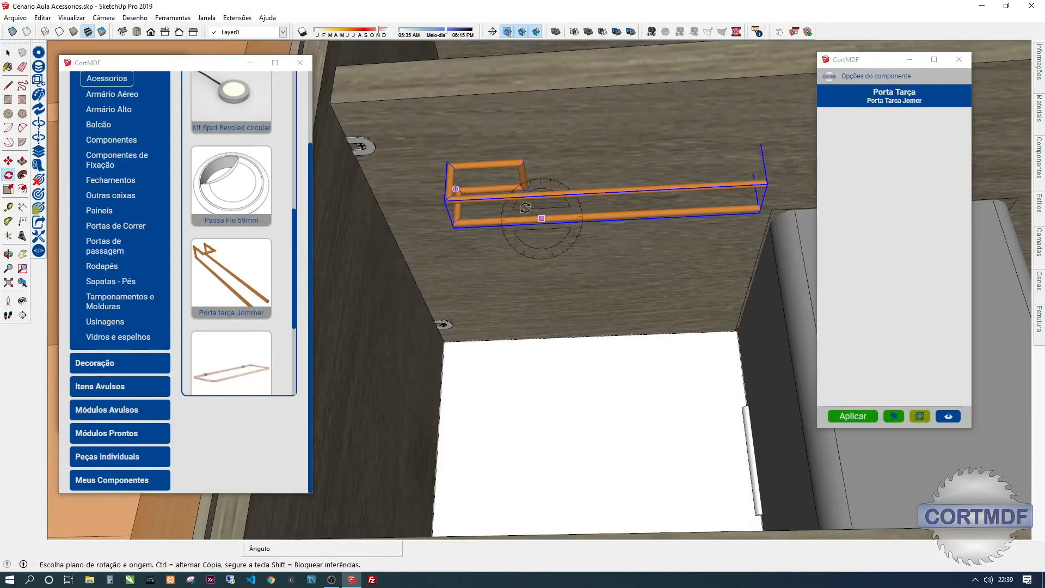
Rotate the glass rack 90° on the shelf's underside and move it about 41 mm, near the niche's side panel.
{"action": "left_click", "coordinate": [452, 155]}
{"action": "left_click", "coordinate": [542, 150]}
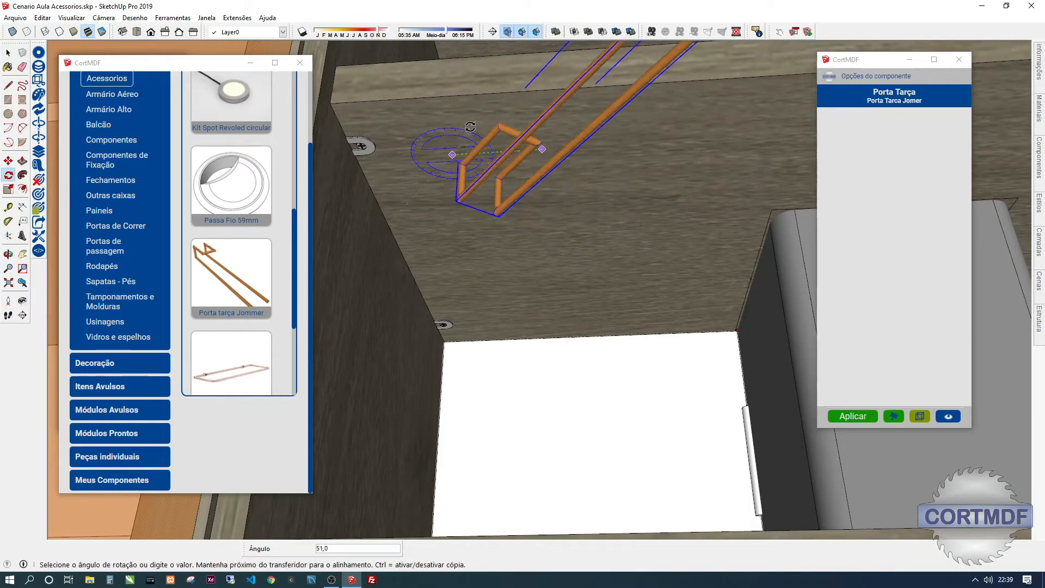
{"action": "type", "text": "90"}
{"action": "key", "text": "Return"}
{"action": "key", "text": "space"}
{"action": "middle_click_drag", "start_coordinate": [530, 143], "coordinate": [532, 140]}
{"action": "key", "text": "m"}
{"action": "left_click", "coordinate": [532, 132]}
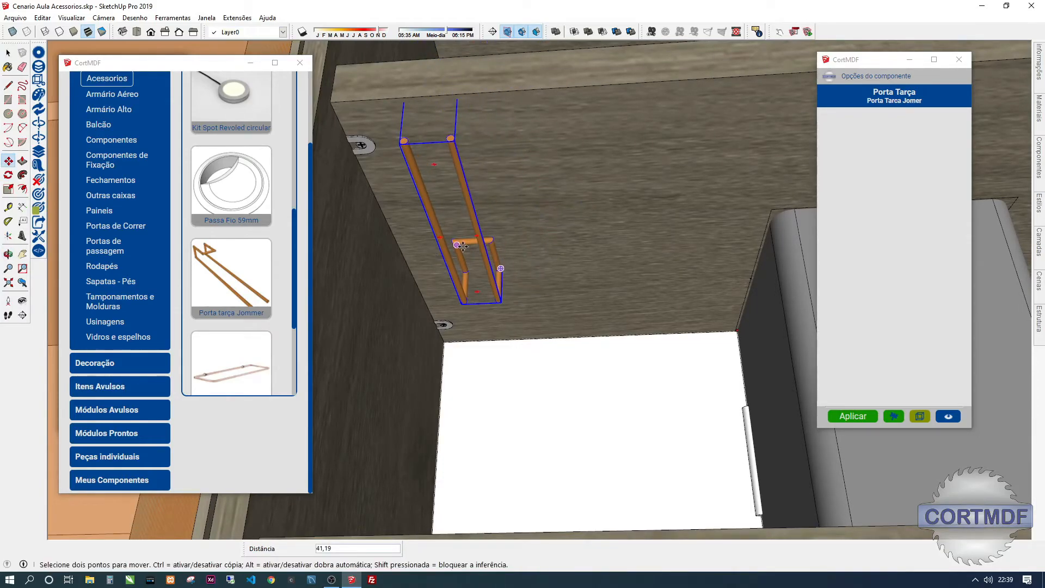
Copy the glass rack about 68 mm sideways along the shelf's underside.
{"action": "left_click", "coordinate": [490, 196]}
{"action": "key", "text": "ctrl"}
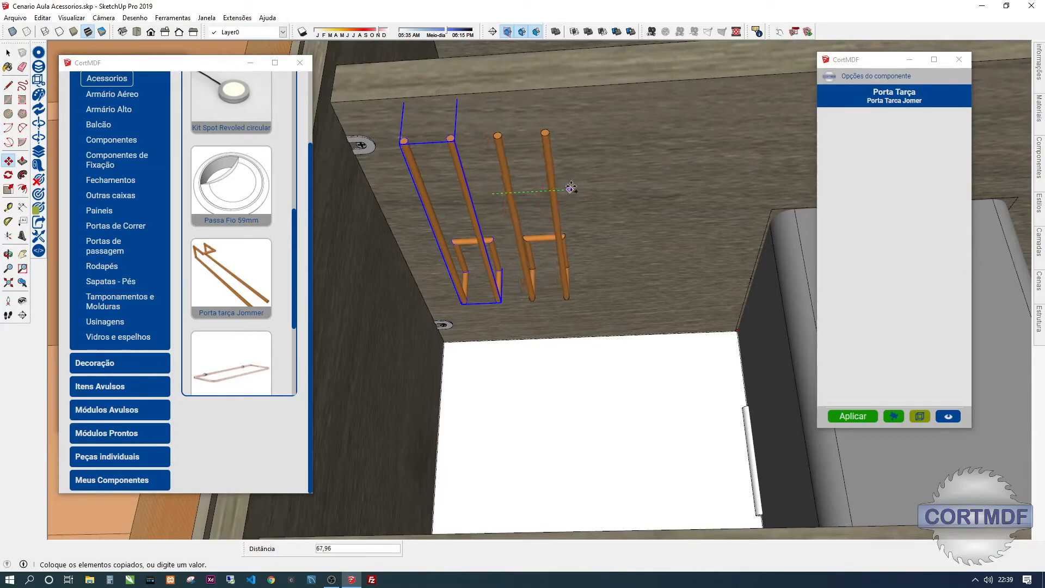
{"action": "left_click", "coordinate": [570, 189]}
{"action": "scroll", "coordinate": [593, 188], "scroll_direction": "down", "scroll_amount": 4}
{"action": "left_click", "coordinate": [596, 178]}
{"action": "left_click", "coordinate": [641, 176]}
{"action": "middle_click_drag", "start_coordinate": [597, 189], "coordinate": [543, 256]}
{"action": "scroll", "coordinate": [550, 264], "scroll_direction": "down", "scroll_amount": 5}
{"action": "middle_click_drag", "start_coordinate": [582, 327], "coordinate": [767, 253], "text": "shift"}
{"action": "scroll", "coordinate": [272, 378], "scroll_direction": "down", "scroll_amount": 4}
{"action": "middle_click_drag", "start_coordinate": [497, 360], "coordinate": [547, 337], "text": "shift"}
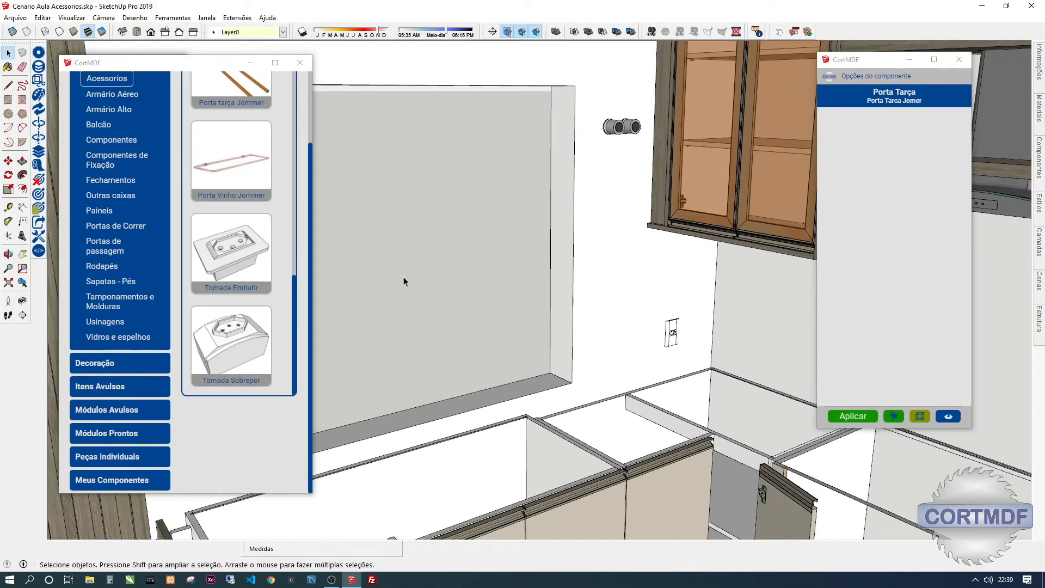
Remove the slats and the side piece from the tall slatted panel above the counter, leaving its flat back board.
{"action": "scroll", "coordinate": [541, 254], "scroll_direction": "down", "scroll_amount": 4}
{"action": "middle_click_drag", "start_coordinate": [541, 253], "coordinate": [584, 235]}
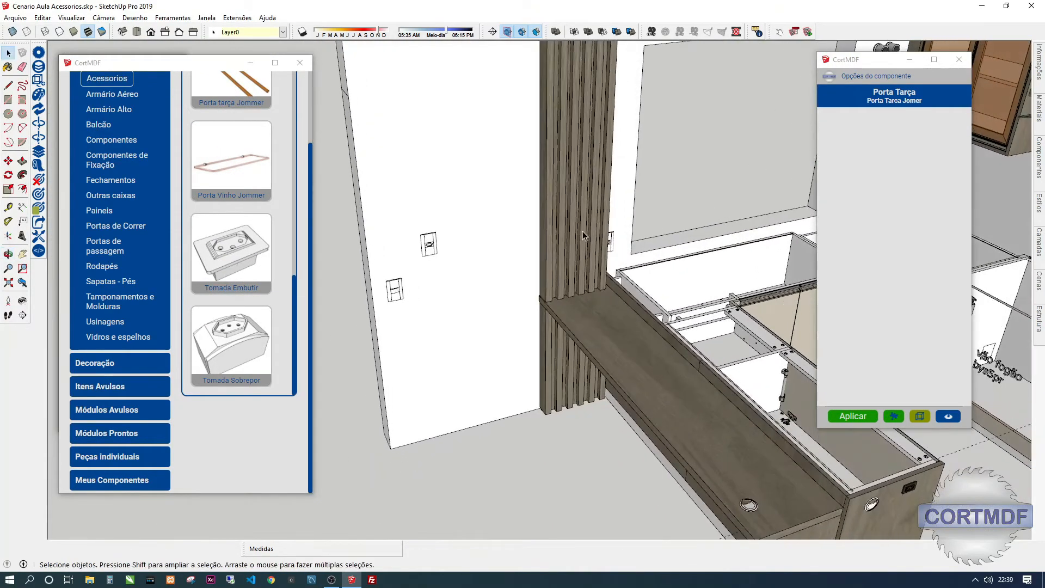
{"action": "scroll", "coordinate": [584, 235], "scroll_direction": "up", "scroll_amount": 3}
{"action": "left_click", "coordinate": [550, 236]}
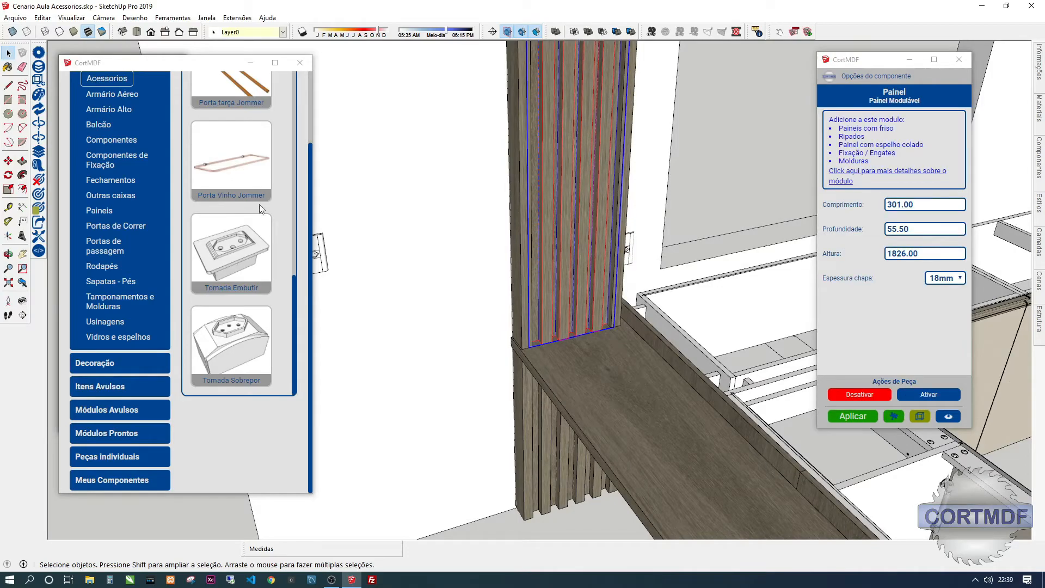
{"action": "left_click", "coordinate": [38, 180]}
{"action": "left_click", "coordinate": [568, 269]}
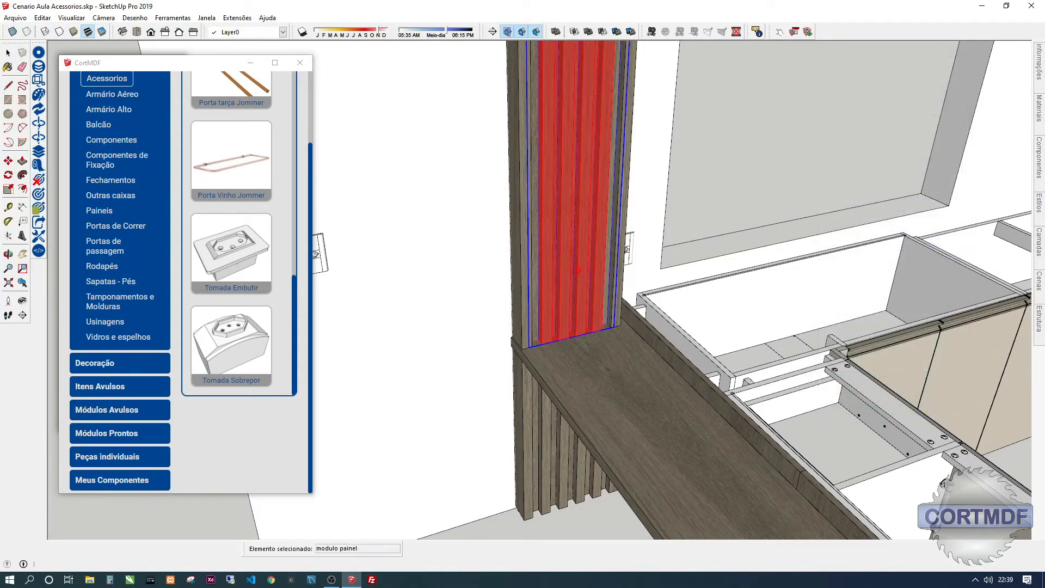
{"action": "left_click", "coordinate": [526, 217]}
{"action": "key", "text": "space"}
{"action": "middle_click_drag", "start_coordinate": [567, 293], "coordinate": [492, 285]}
{"action": "left_click", "coordinate": [485, 284]}
Place a Porta Vinho Jommer wine rack from the component library on the lower part of the tall panel.
{"action": "scroll", "coordinate": [515, 259], "scroll_direction": "up", "scroll_amount": 1}
{"action": "scroll", "coordinate": [515, 259], "scroll_direction": "up", "scroll_amount": 1}
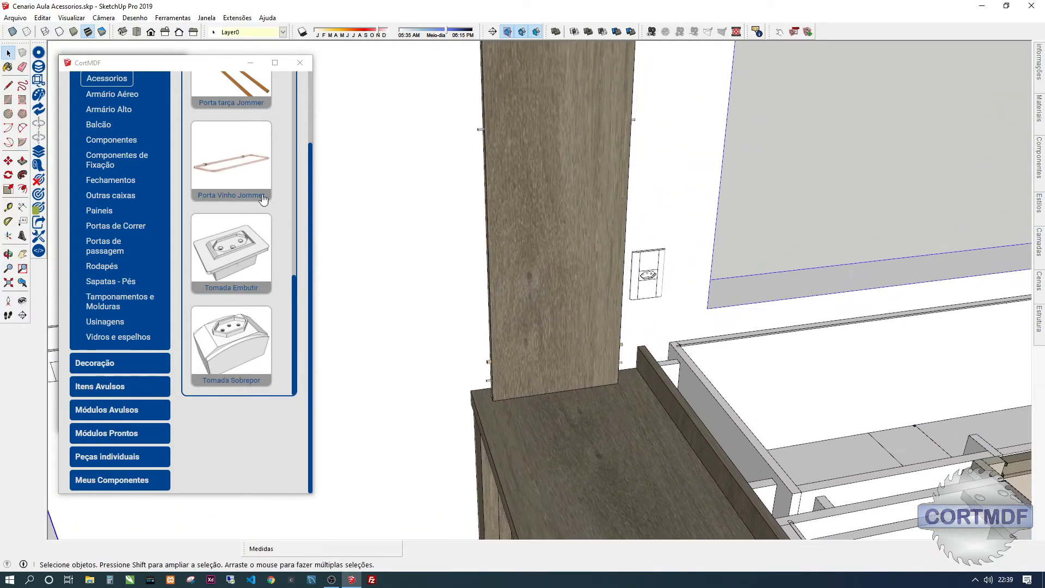
{"action": "scroll", "coordinate": [237, 176], "scroll_direction": "up", "scroll_amount": 3}
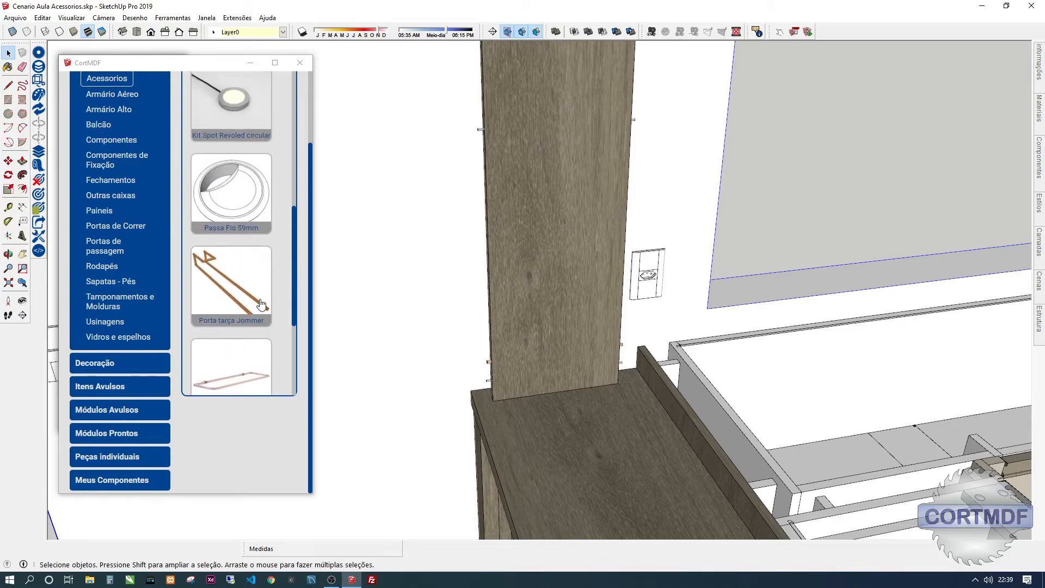
{"action": "scroll", "coordinate": [233, 223], "scroll_direction": "down", "scroll_amount": 2}
{"action": "left_click", "coordinate": [233, 223]}
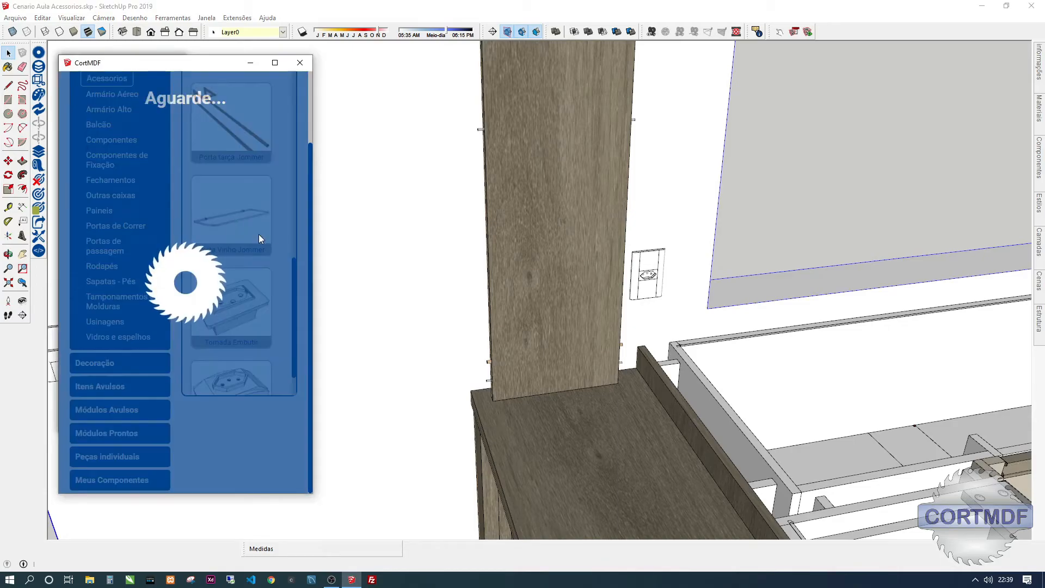
{"action": "left_click", "coordinate": [505, 361]}
{"action": "scroll", "coordinate": [507, 368], "scroll_direction": "up", "scroll_amount": 5}
{"action": "middle_click_drag", "start_coordinate": [508, 378], "coordinate": [596, 298]}
{"action": "scroll", "coordinate": [536, 348], "scroll_direction": "down", "scroll_amount": 2}
Copy the wine rack three times upward along the tall panel to form a stack of four racks.
{"action": "key", "text": "ctrl"}
{"action": "left_click", "coordinate": [536, 348]}
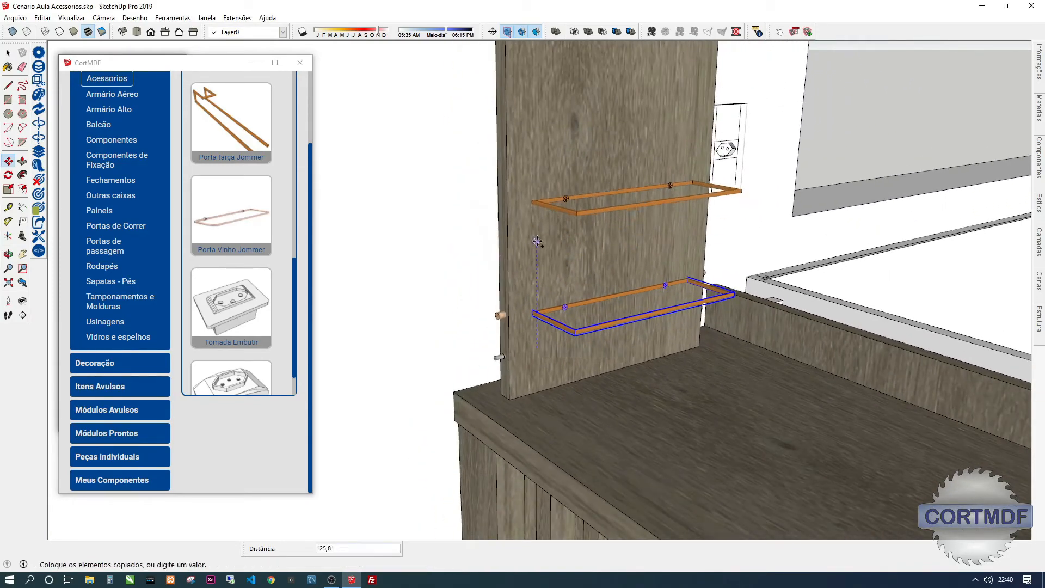
{"action": "middle_click_drag", "start_coordinate": [537, 234], "coordinate": [524, 333], "text": "shift"}
{"action": "left_click", "coordinate": [521, 307]}
{"action": "key", "text": "ctrl"}
{"action": "left_click", "coordinate": [515, 296]}
{"action": "middle_click_drag", "start_coordinate": [514, 207], "coordinate": [514, 330], "text": "shift"}
{"action": "left_click", "coordinate": [508, 273]}
{"action": "key", "text": "ctrl"}
{"action": "left_click", "coordinate": [502, 268]}
{"action": "middle_click_drag", "start_coordinate": [504, 163], "coordinate": [488, 332], "text": "shift"}
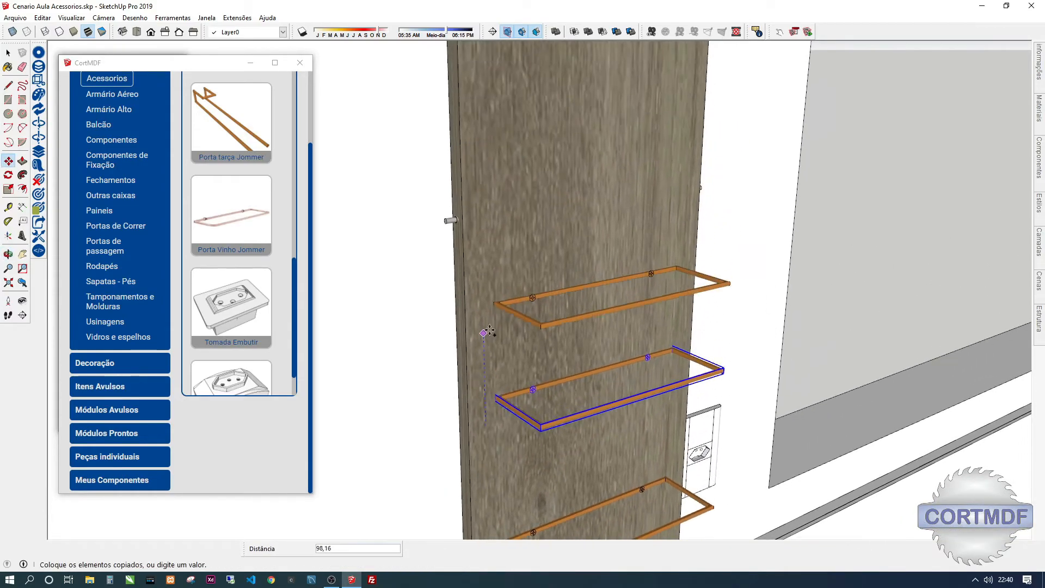
{"action": "left_click", "coordinate": [510, 253]}
{"action": "key", "text": "space"}
Examine the stacked wine racks on the tall panel from several angles and within the whole kitchen.
{"action": "scroll", "coordinate": [517, 193], "scroll_direction": "down", "scroll_amount": 5}
{"action": "middle_click_drag", "start_coordinate": [518, 194], "coordinate": [534, 259]}
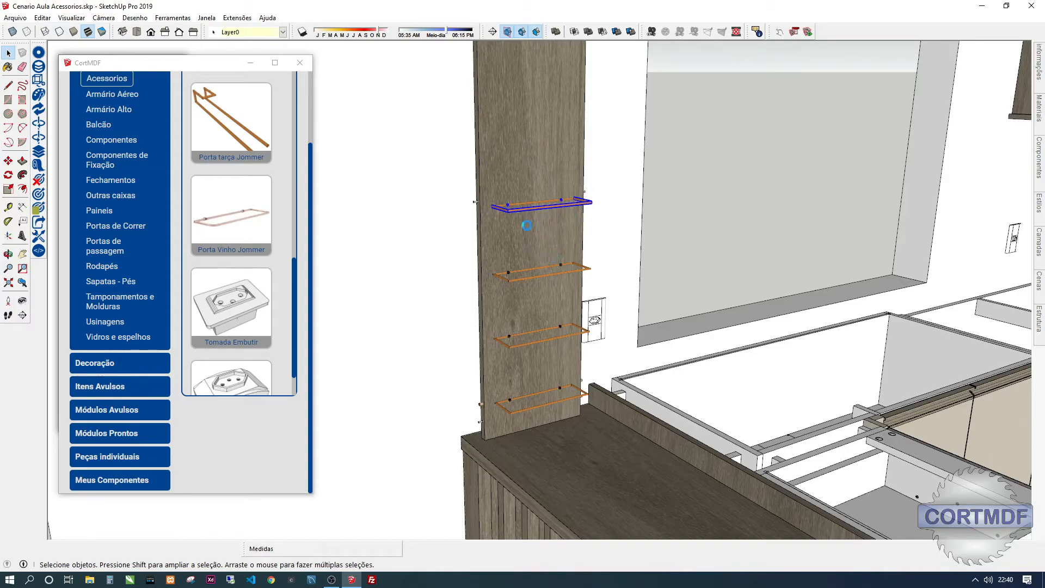
{"action": "middle_click_drag", "start_coordinate": [529, 261], "coordinate": [491, 322]}
{"action": "scroll", "coordinate": [473, 292], "scroll_direction": "up", "scroll_amount": 4}
{"action": "middle_click_drag", "start_coordinate": [536, 179], "coordinate": [542, 313]}
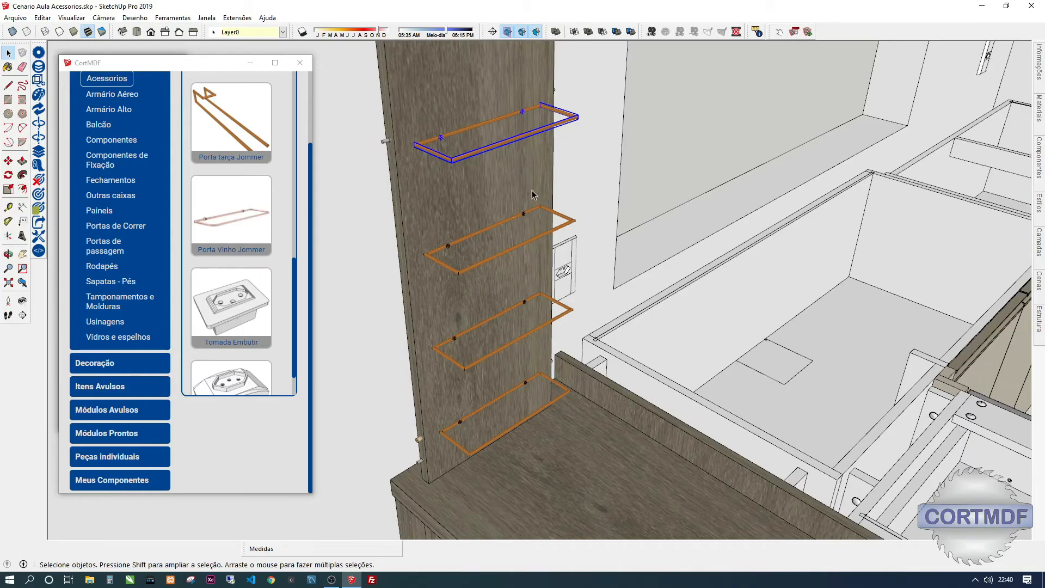
{"action": "scroll", "coordinate": [524, 248], "scroll_direction": "down", "scroll_amount": 4}
{"action": "middle_click_drag", "start_coordinate": [445, 239], "coordinate": [483, 254]}
{"action": "middle_click_drag", "start_coordinate": [605, 334], "coordinate": [492, 360]}
{"action": "scroll", "coordinate": [560, 370], "scroll_direction": "down", "scroll_amount": 3}
{"action": "middle_click_drag", "start_coordinate": [589, 364], "coordinate": [515, 293]}
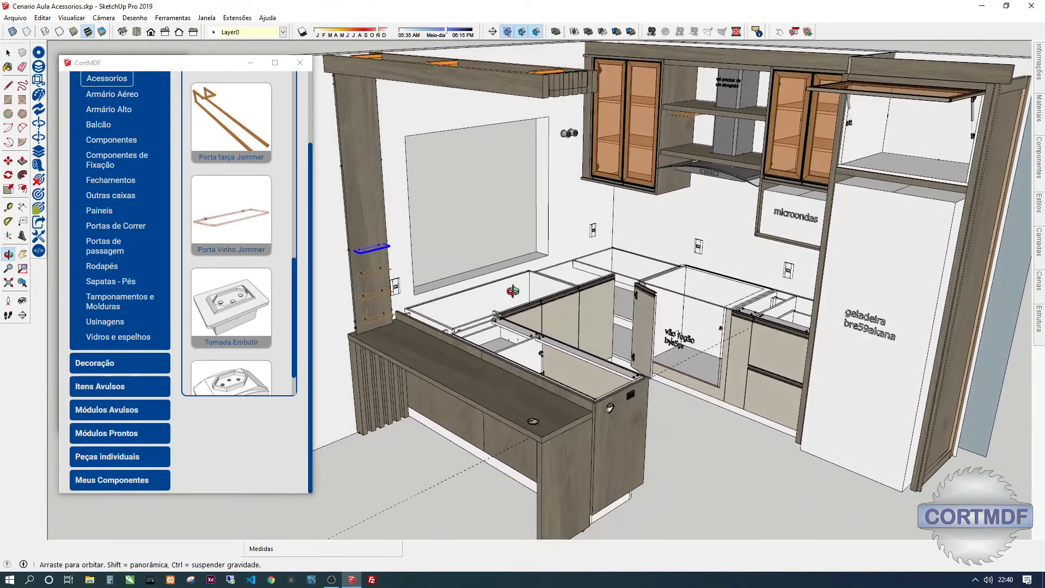
Review all accessories in the Acessorios category with the component library window enlarged, and restore the window to its smaller size.
{"action": "scroll", "coordinate": [217, 297], "scroll_direction": "up", "scroll_amount": 6}
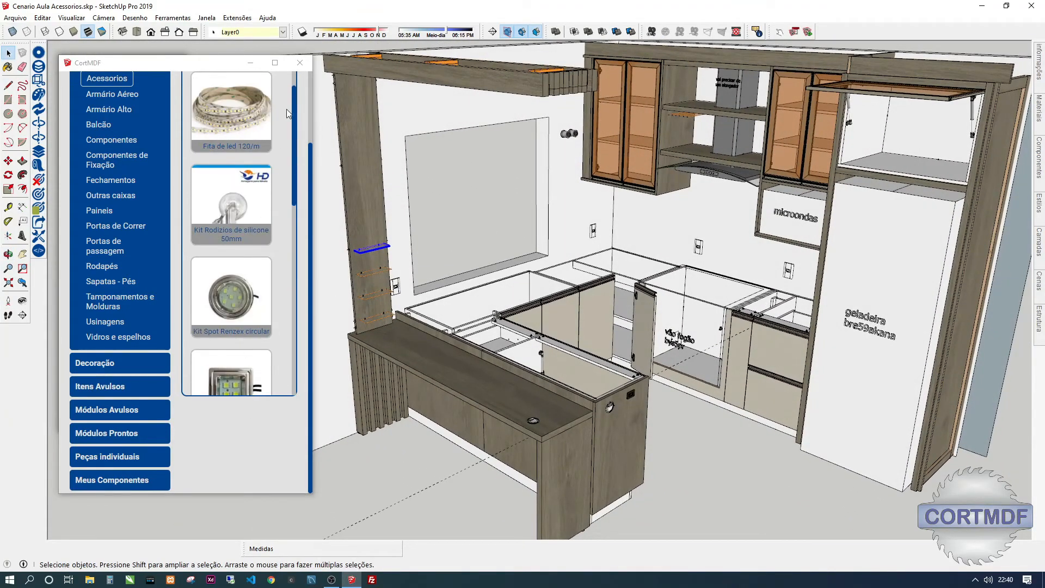
{"action": "left_click", "coordinate": [270, 64]}
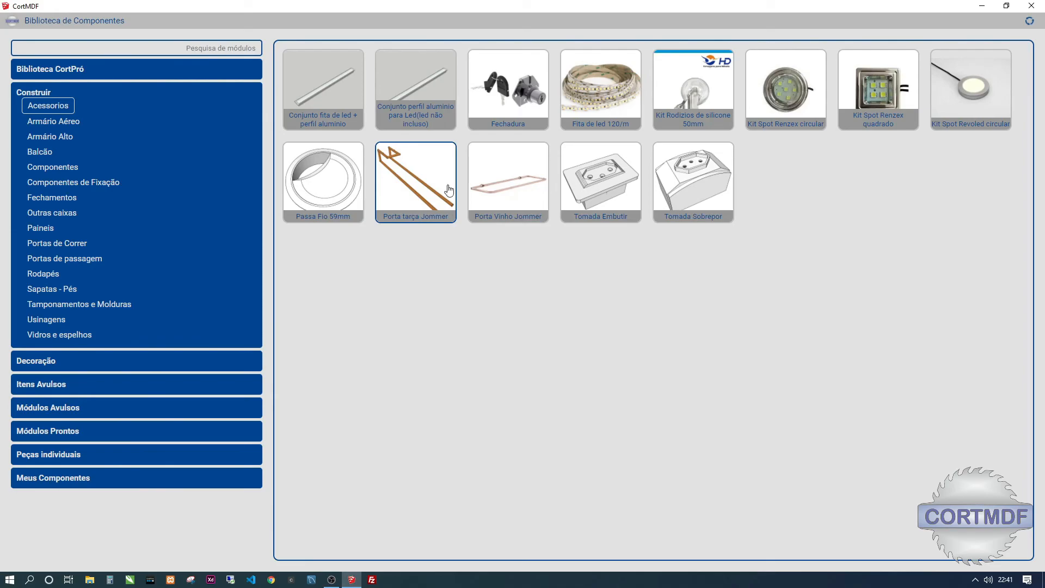
{"action": "mouse_move", "coordinate": [564, 5]}
{"action": "left_mouse_down"}
{"action": "mouse_move", "coordinate": [593, 129]}
{"action": "mouse_move", "coordinate": [453, 79]}
{"action": "mouse_move", "coordinate": [761, 89]}
{"action": "mouse_move", "coordinate": [390, 116]}
{"action": "mouse_move", "coordinate": [179, 84]}
{"action": "mouse_move", "coordinate": [165, 53]}
{"action": "left_mouse_up"}
{"action": "left_click", "coordinate": [174, 63]}
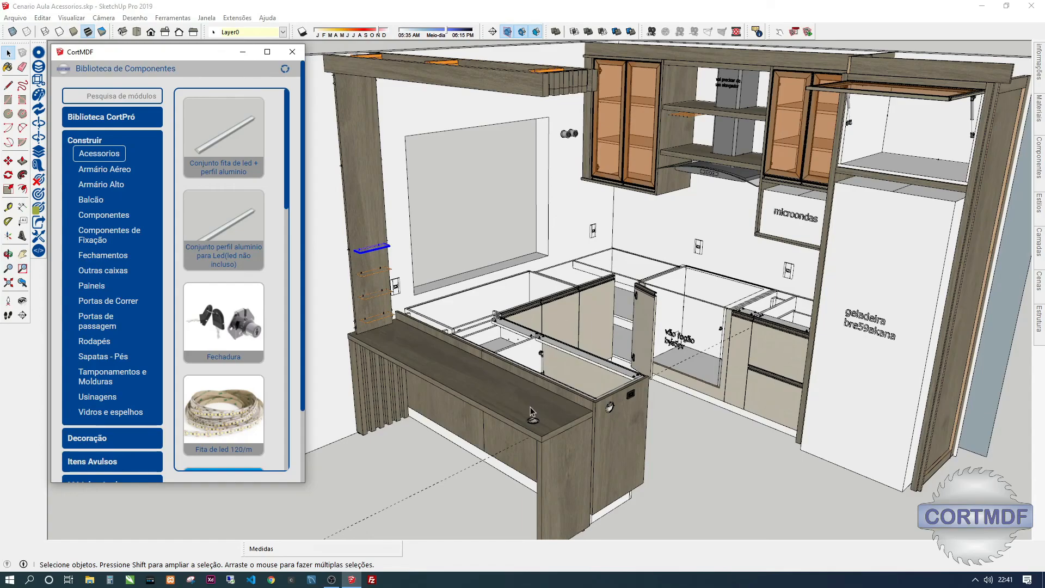
Clear the selection of the uppermost wine rack on the tall panel.
{"action": "key", "text": "e"}
{"action": "left_click", "coordinate": [447, 480]}
{"action": "key", "text": "space"}
{"action": "scroll", "coordinate": [439, 453], "scroll_direction": "down", "scroll_amount": 1}
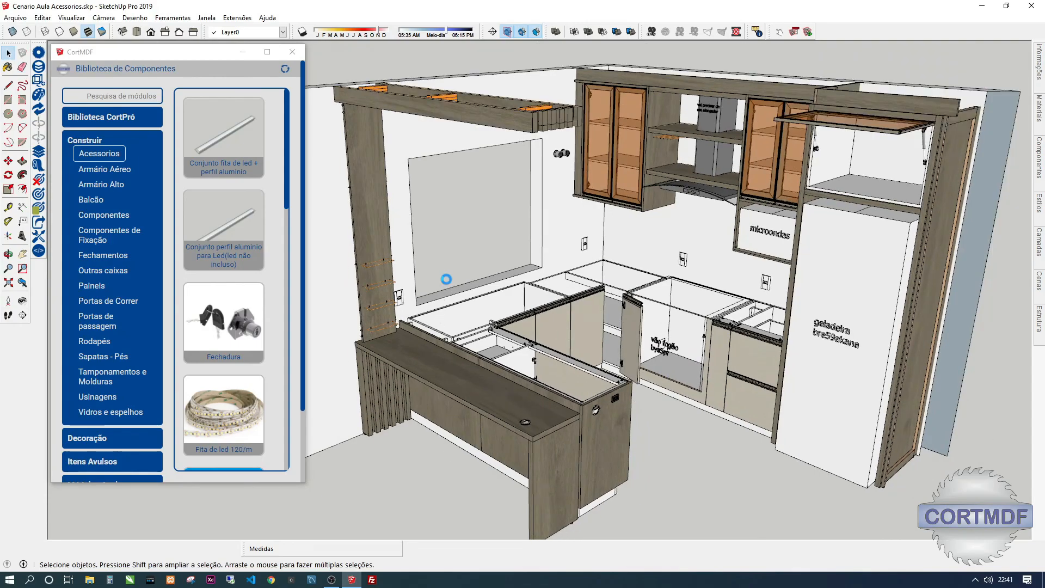